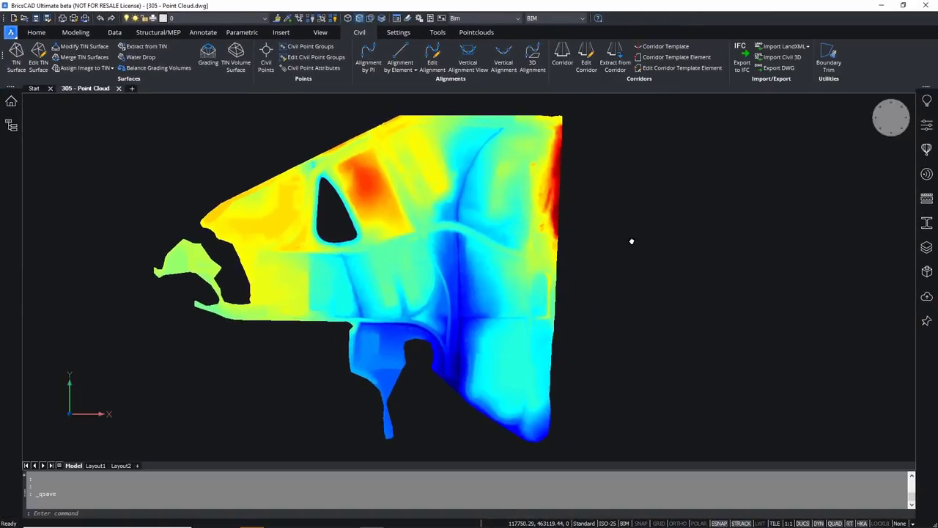
# Colour the point cloud by intensity using the Spectrum colour map and Shadows scaling.
pyautogui.click(477, 32)
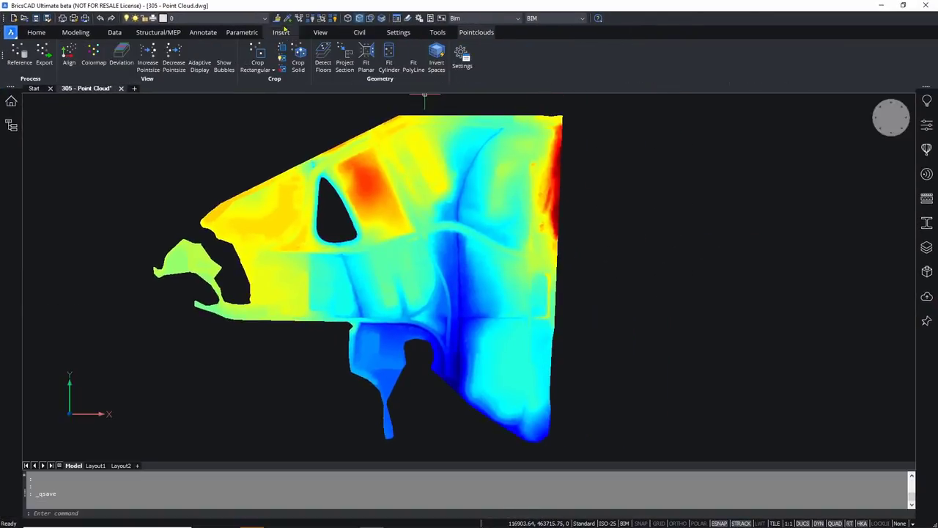
pyautogui.click(359, 32)
pyautogui.click(469, 189)
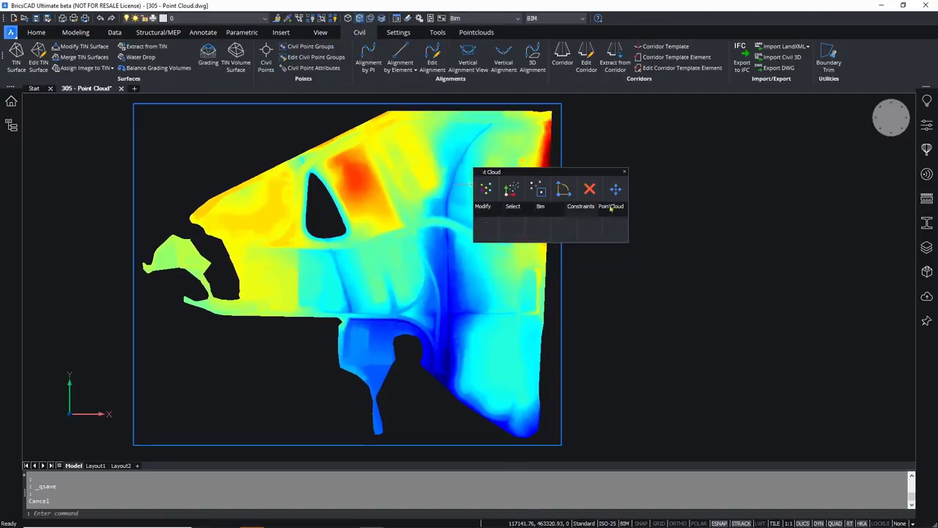
pyautogui.moveTo(612, 192)
pyautogui.click(539, 231)
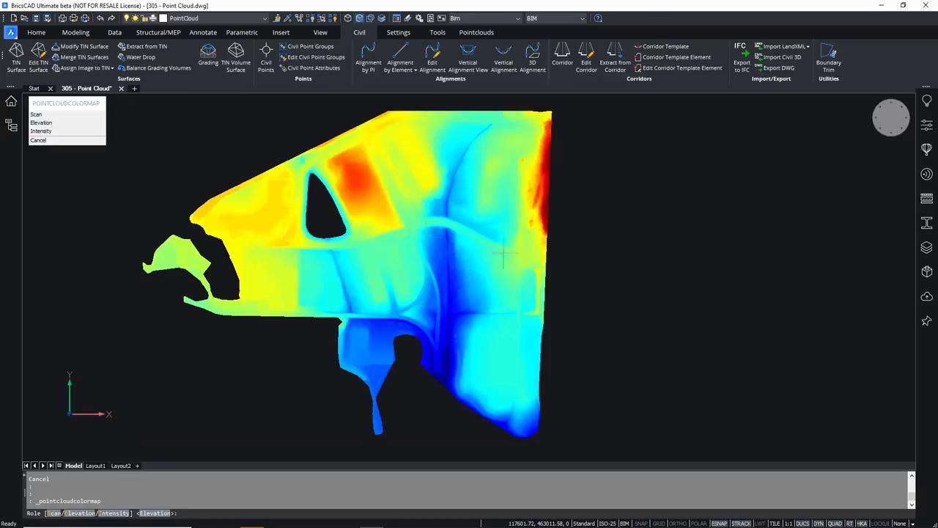
pyautogui.click(53, 133)
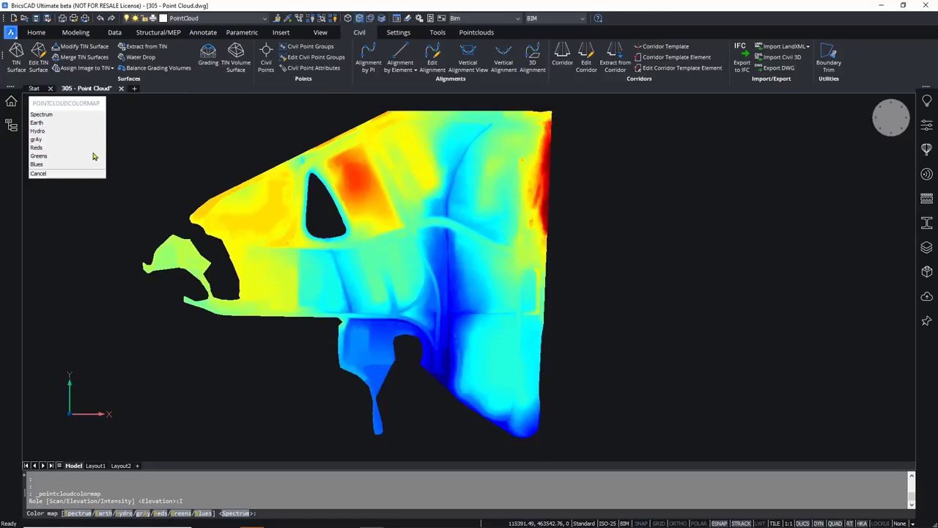
pyautogui.click(60, 115)
pyautogui.click(63, 130)
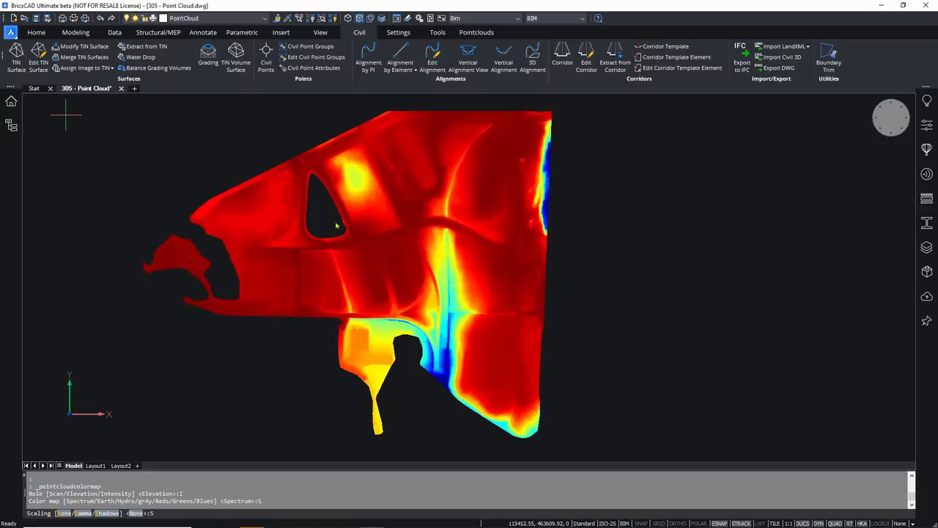
# Inspect the recoloured point cloud from an oblique 3D view and up close at its individual points, and return to the top view.
pyautogui.moveTo(356, 255); pyautogui.dragTo(448, 203, button='middle')
pyautogui.scroll(3, 372, 277)
pyautogui.scroll(5, 315, 236)
pyautogui.keyDown('shift'); pyautogui.moveTo(435, 268); pyautogui.dragTo(325, 261, button='middle'); pyautogui.keyUp('shift')
pyautogui.scroll(8, 304, 276)
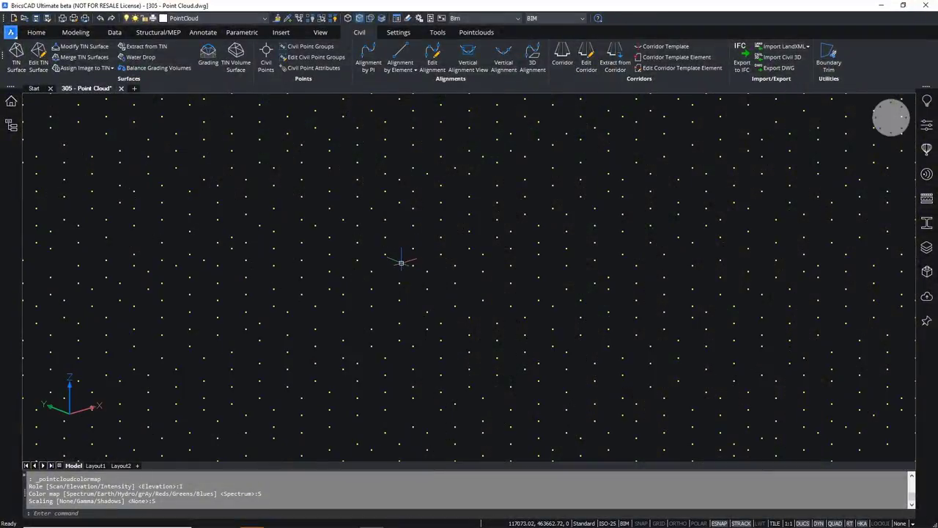
pyautogui.scroll(-10, 408, 249)
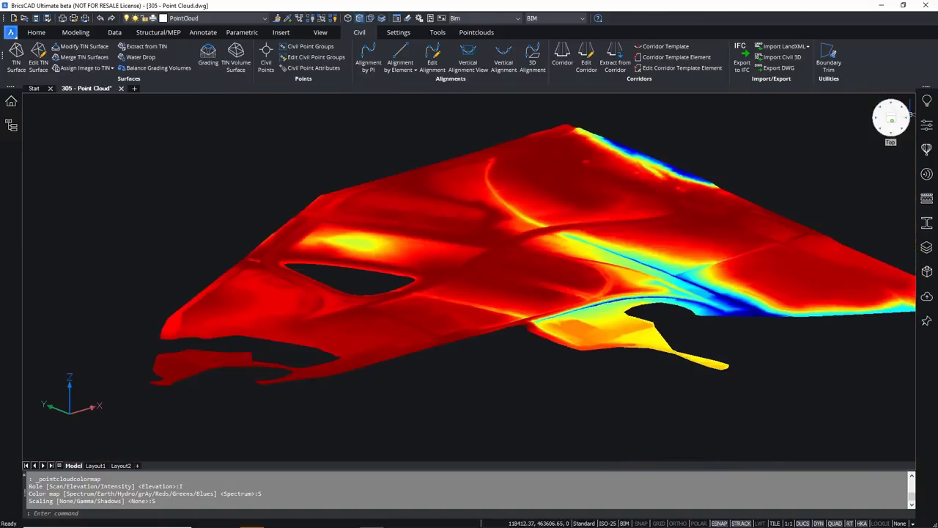
pyautogui.click(890, 117)
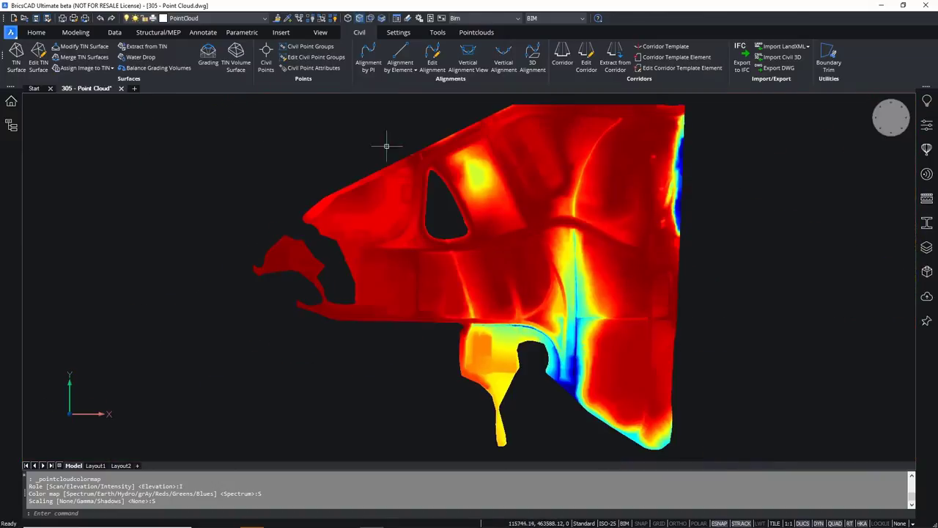
# Colour the point cloud by elevation using the Spectrum colour map.
pyautogui.moveTo(489, 188)
pyautogui.press('Return')
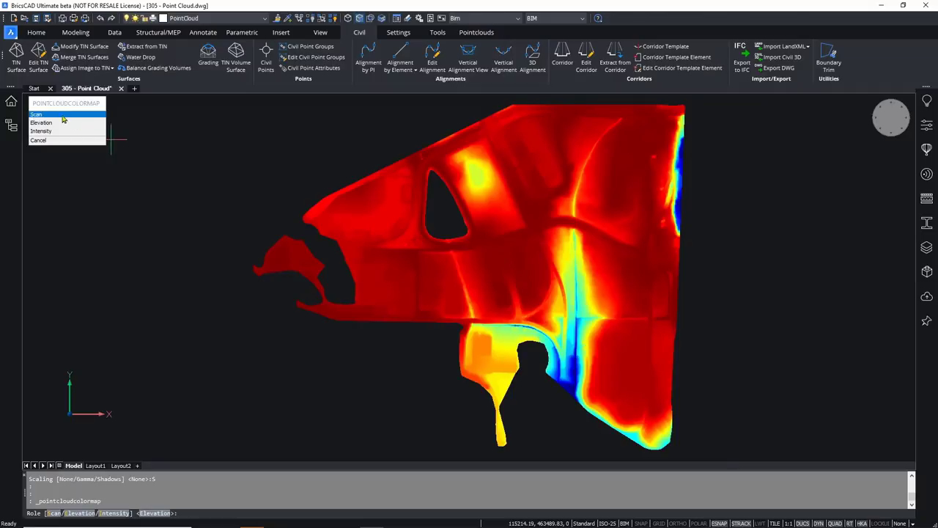
pyautogui.click(61, 123)
pyautogui.click(61, 116)
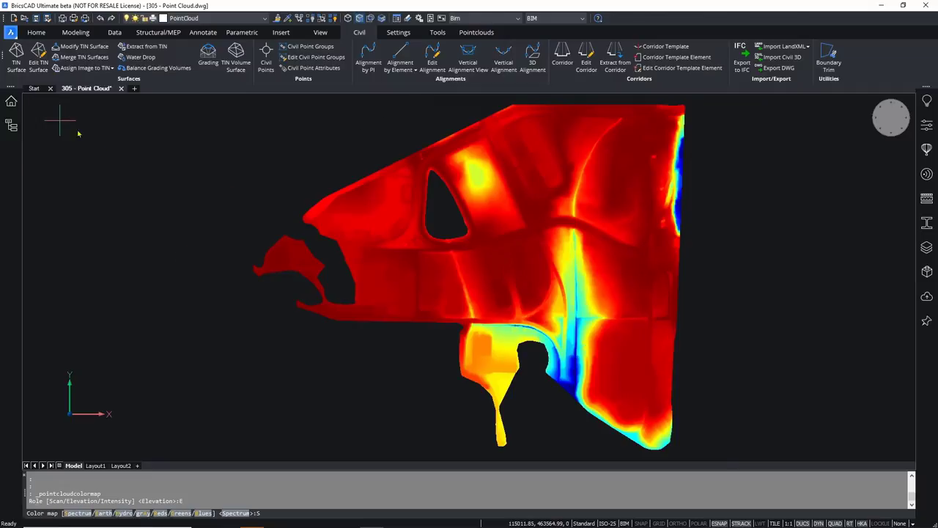
pyautogui.press('Escape')
pyautogui.press('Escape')
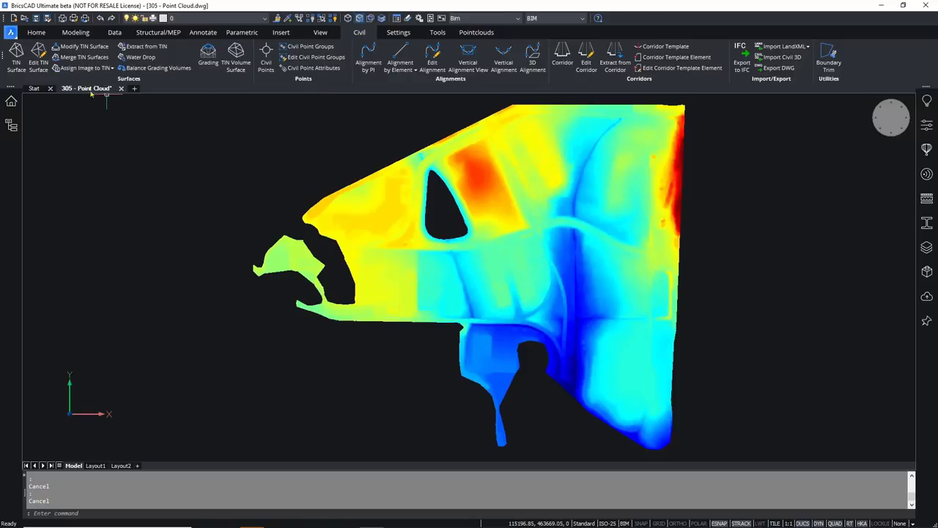
# Create a TIN surface from the point cloud, simplified with a radius of 10 and an elevation difference of 0.01.
pyautogui.click(17, 53)
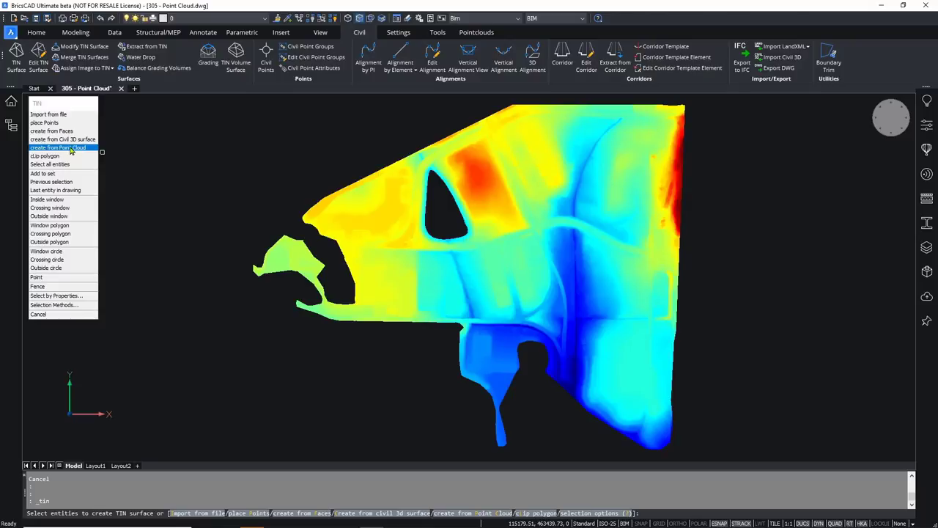
pyautogui.click(71, 148)
pyautogui.click(50, 115)
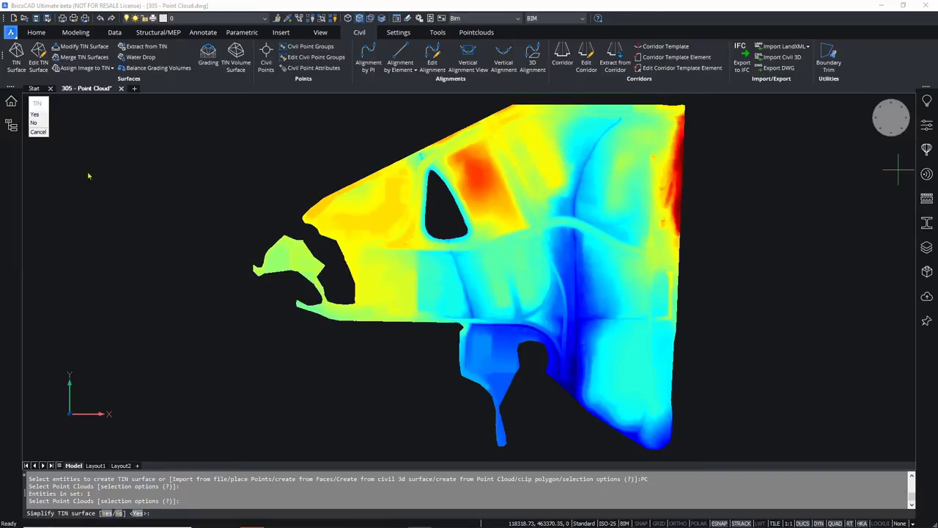
pyautogui.click(34, 115)
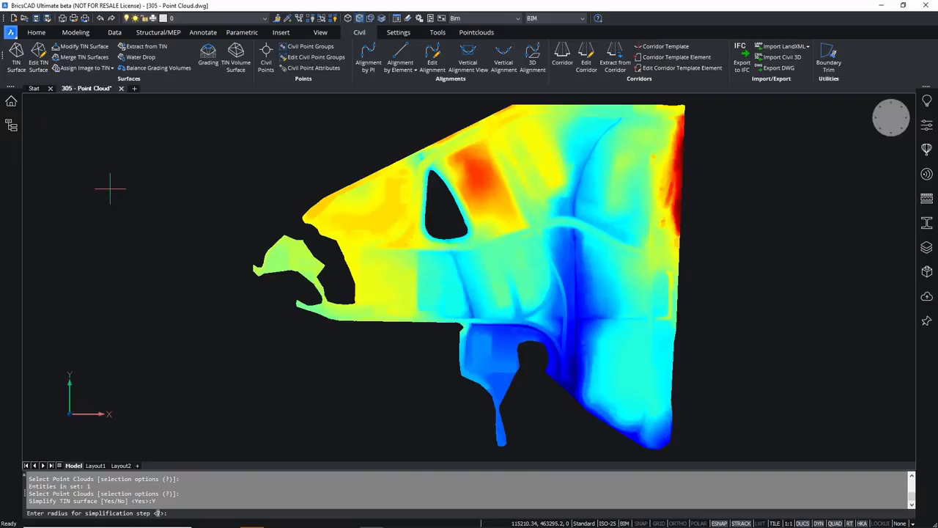
pyautogui.write('10')
pyautogui.press('Return')
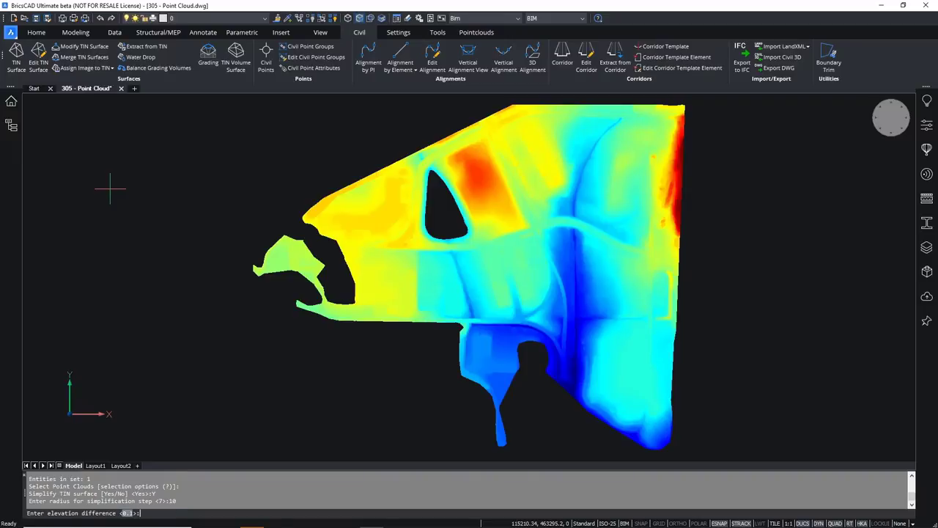
pyautogui.write('.01')
pyautogui.press('Return')
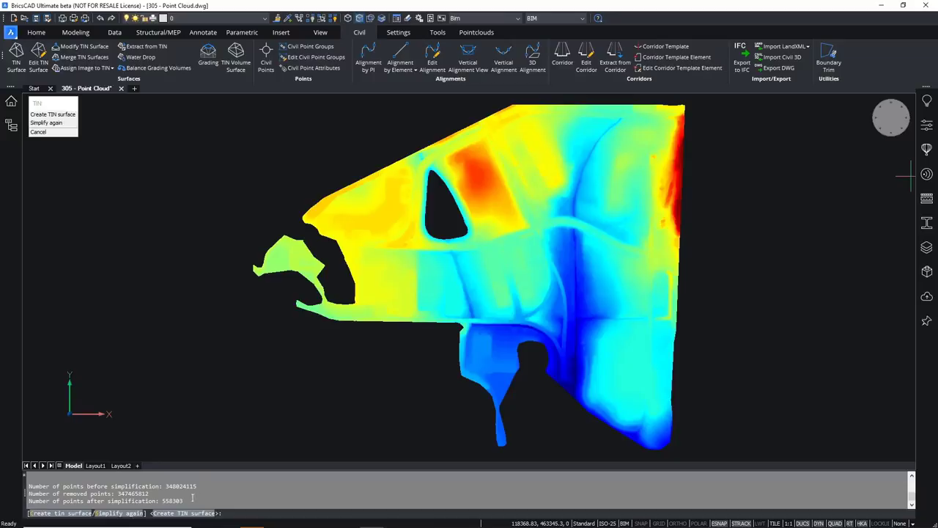
pyautogui.moveTo(28, 500); pyautogui.dragTo(190, 499)
pyautogui.click(51, 114)
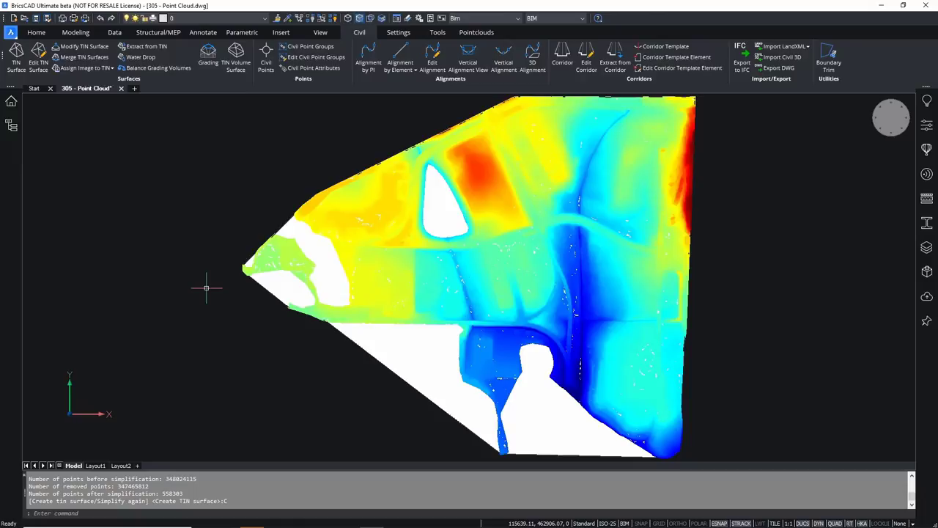
# Delete the TIN surface's triangle lines spanning the empty area outside the point cloud's southwest edge.
pyautogui.hotkey('ctrl', 'z')
pyautogui.hotkey('ctrl', 'z')
pyautogui.click(183, 256)
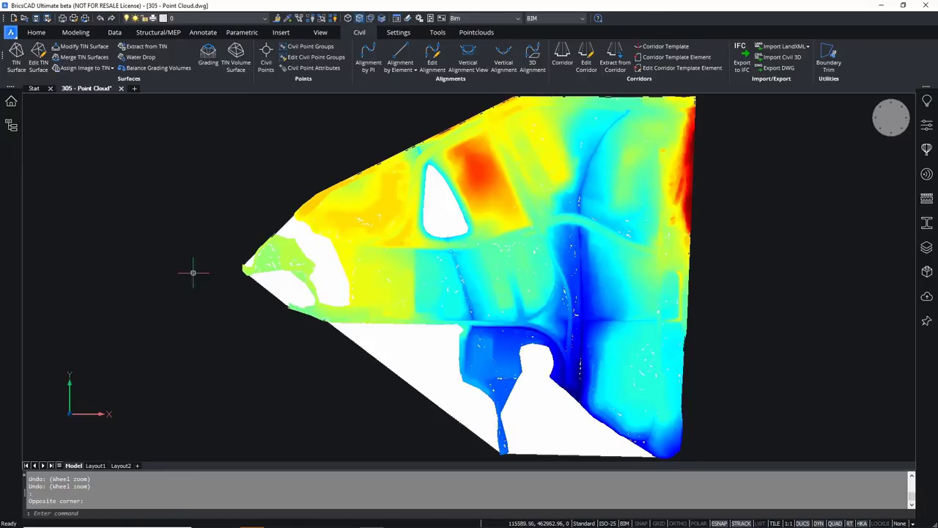
pyautogui.click(396, 363)
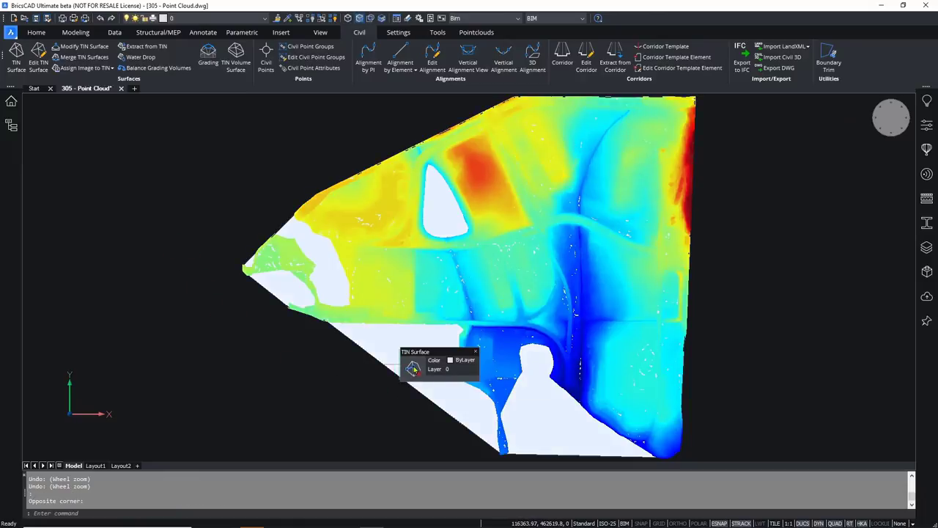
pyautogui.click(419, 369)
pyautogui.click(442, 438)
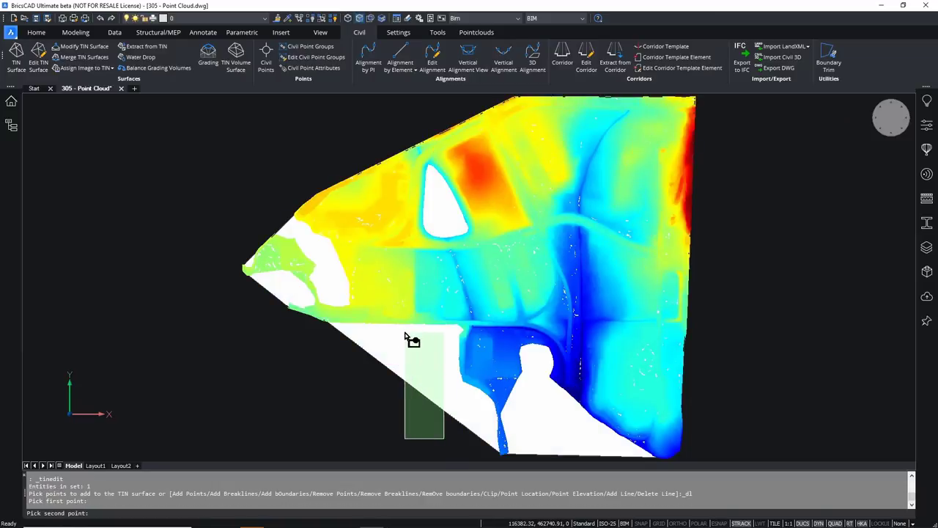
pyautogui.click(404, 334)
pyautogui.press('Return')
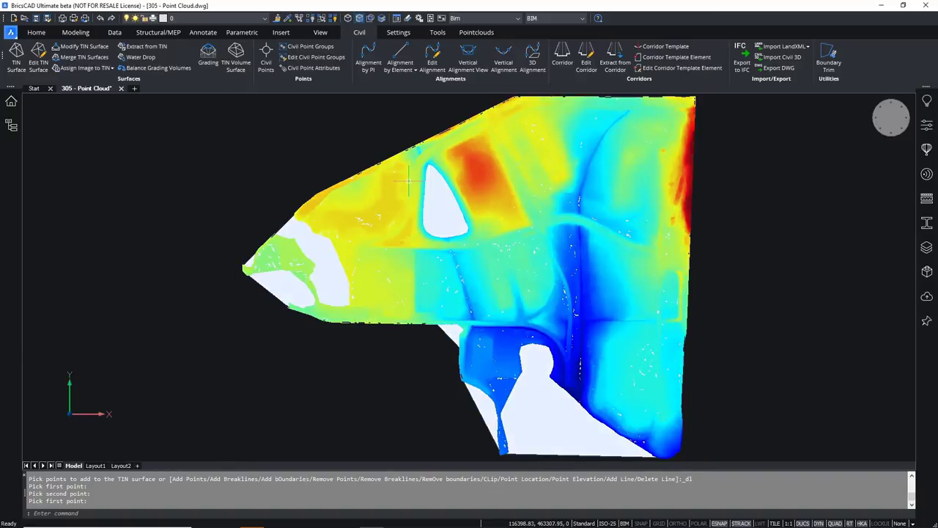
# Display the drawing's structure tree and make all hidden entities visible.
pyautogui.scroll(5, 408, 178)
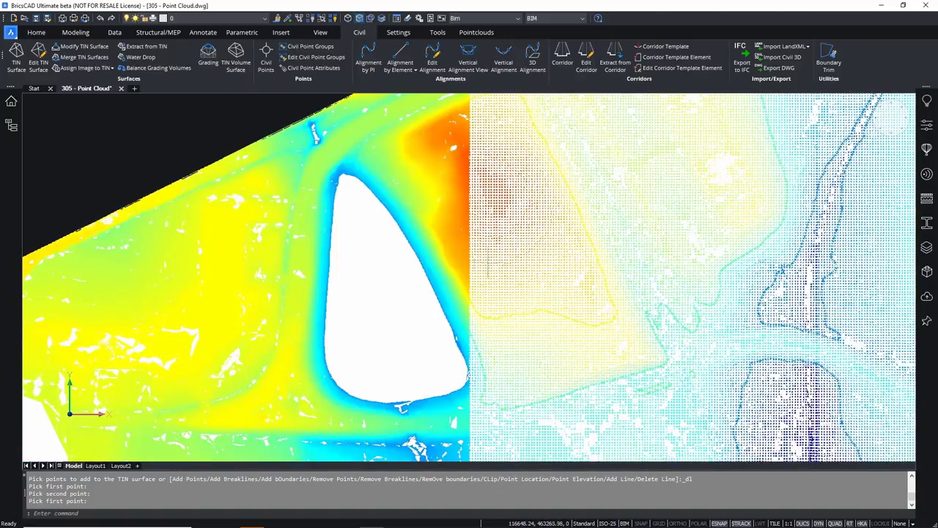
pyautogui.press('Escape')
pyautogui.press('Escape')
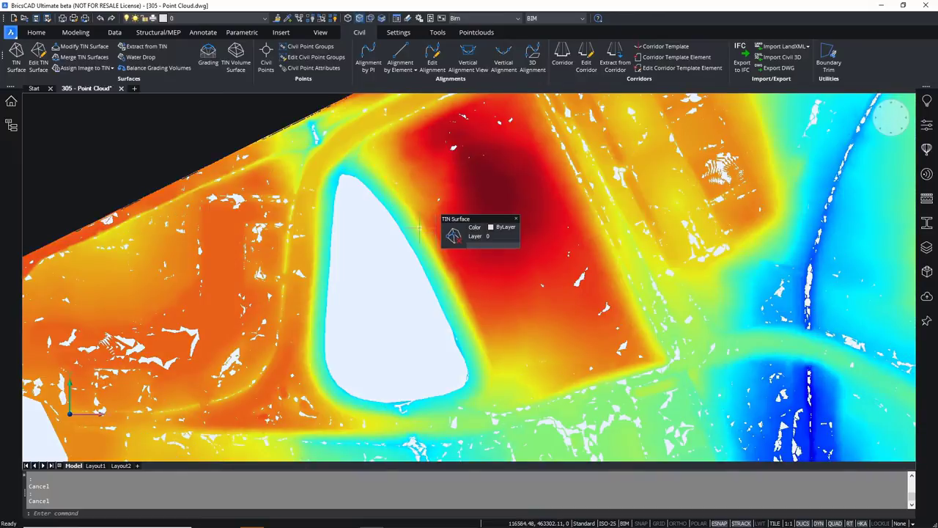
pyautogui.click(11, 125)
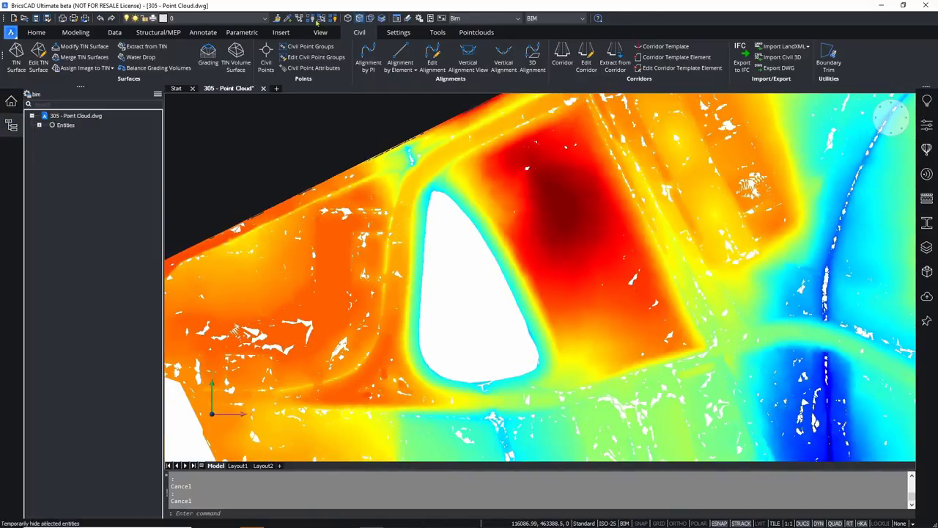
pyautogui.rightClick(170, 97)
pyautogui.click(198, 265)
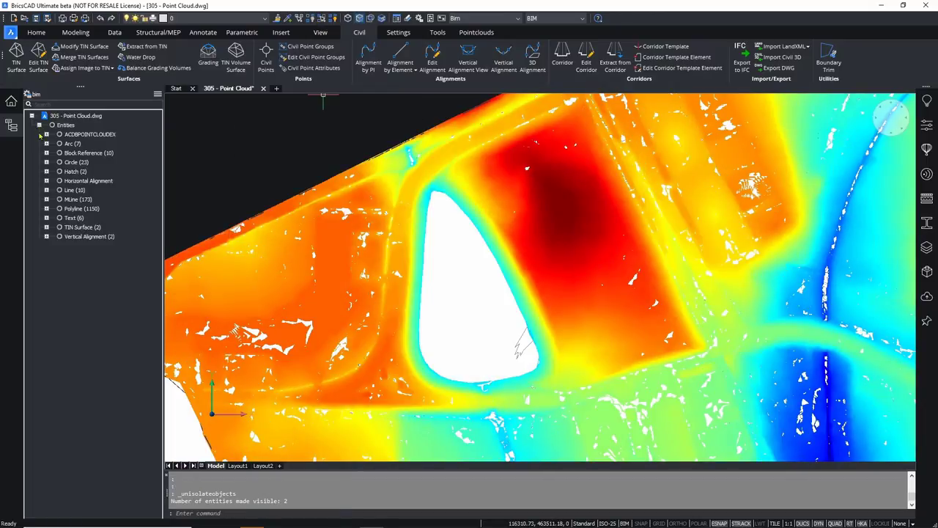
# Hide the point cloud entity from the structure tree and close the tree.
pyautogui.rightClick(93, 137)
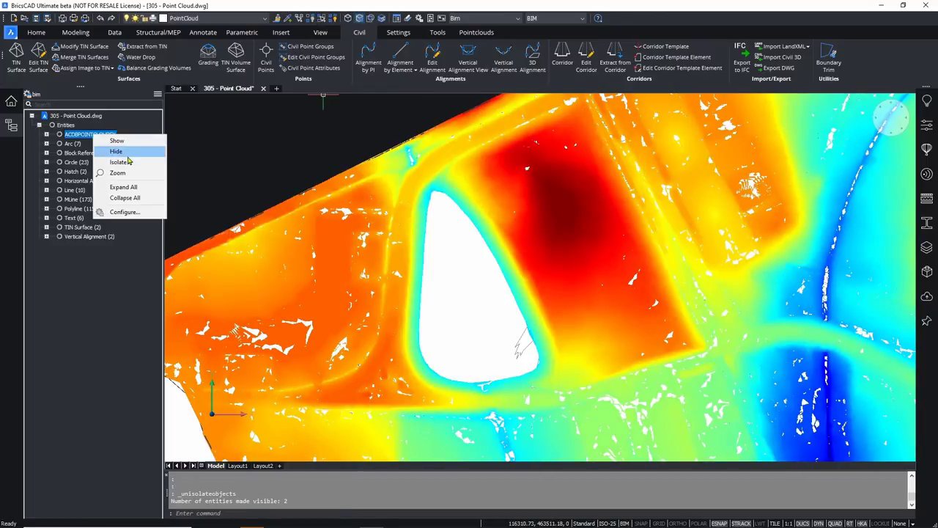
pyautogui.click(129, 151)
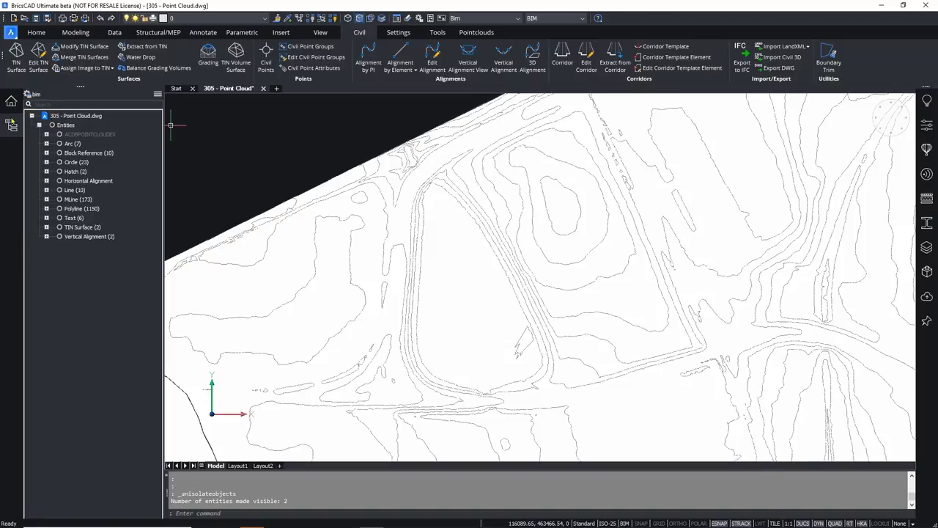
pyautogui.click(12, 123)
pyautogui.press('Escape')
pyautogui.press('Escape')
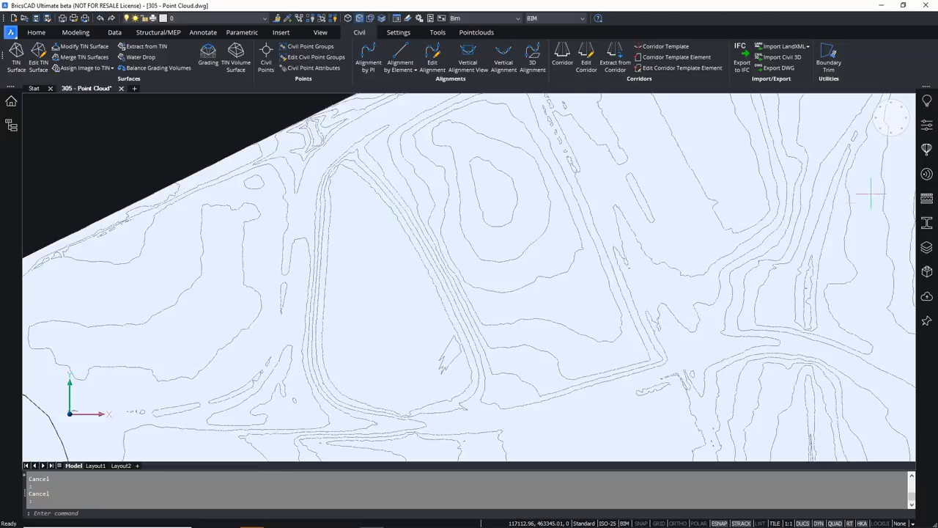
# Turn off the triangle display in the TIN surface's properties.
pyautogui.click(926, 126)
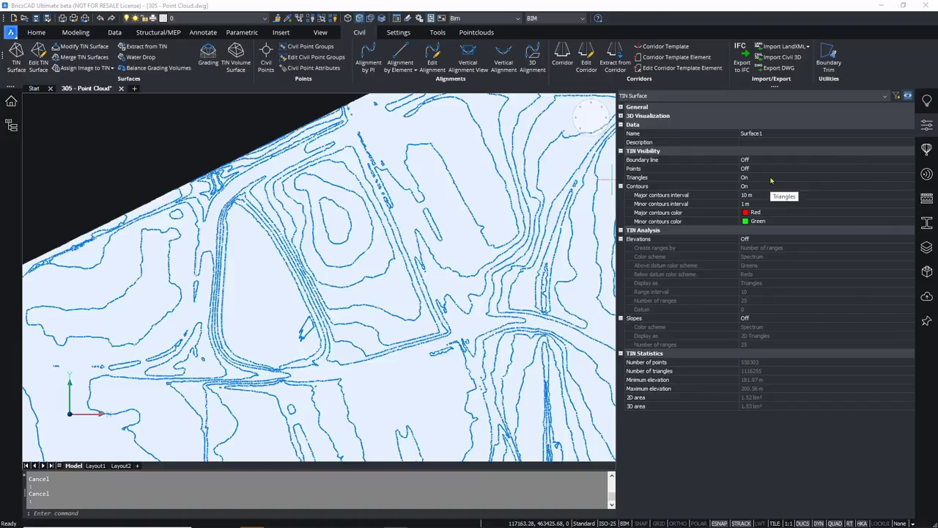
pyautogui.click(771, 180)
pyautogui.click(771, 179)
pyautogui.click(763, 195)
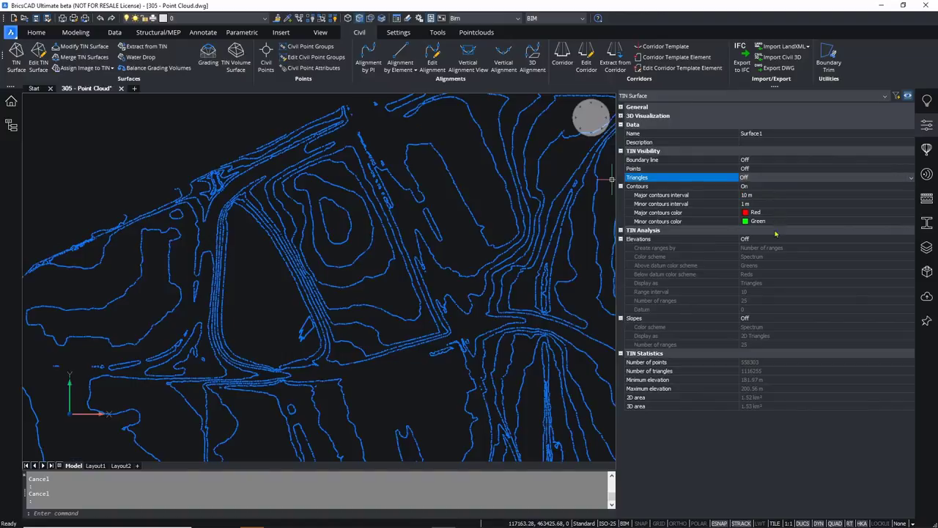
# Turn on elevation analysis for the TIN surface and display it as contours.
pyautogui.click(771, 242)
pyautogui.click(771, 242)
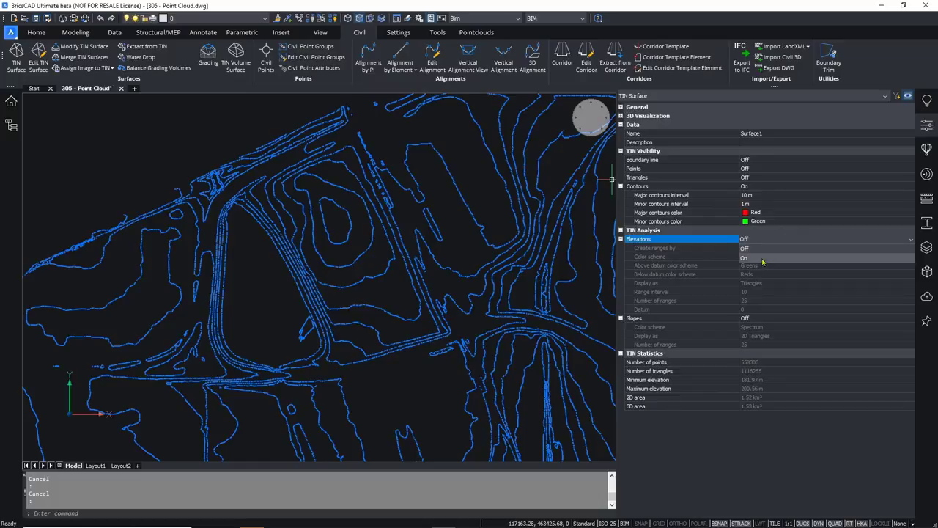
pyautogui.click(763, 259)
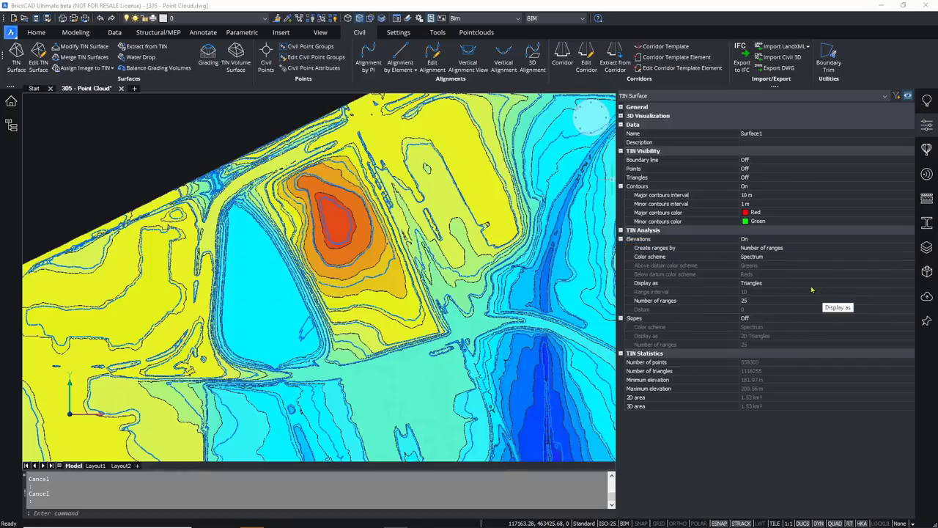
pyautogui.click(812, 288)
pyautogui.click(813, 288)
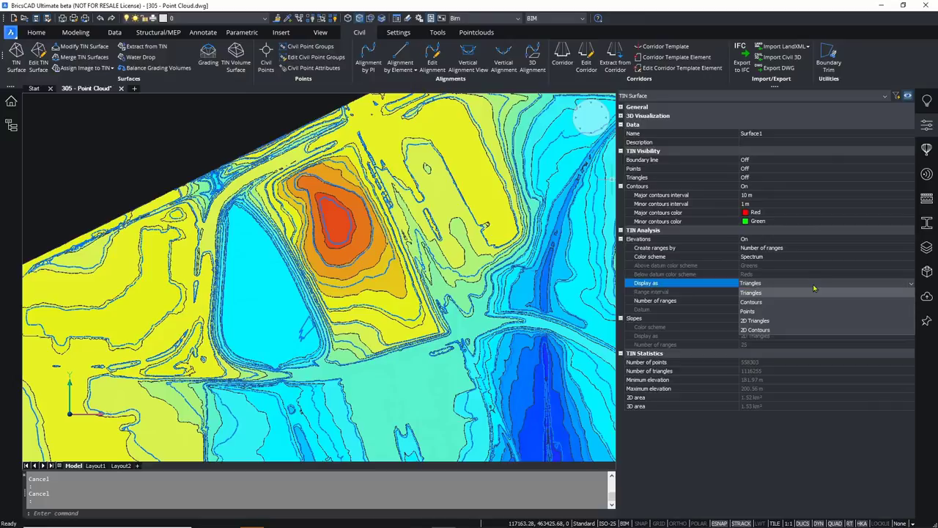
pyautogui.click(801, 302)
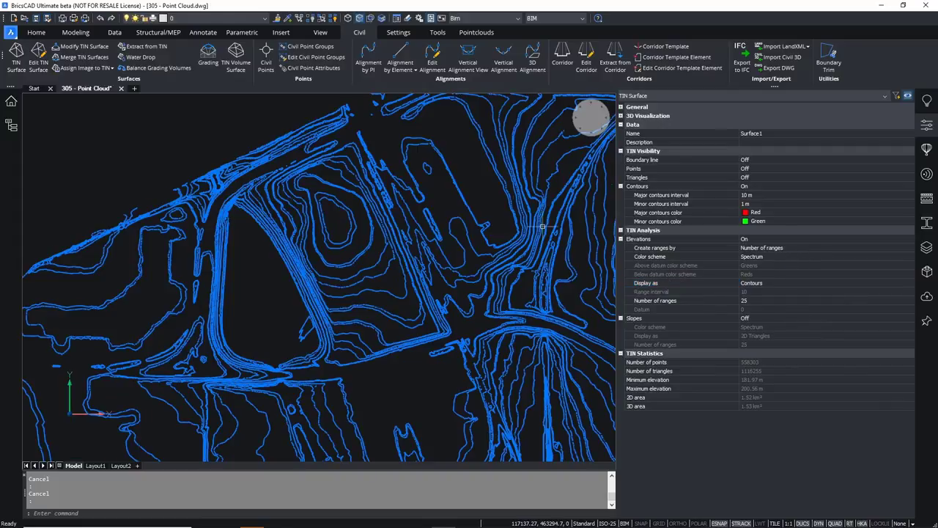
pyautogui.press('Escape')
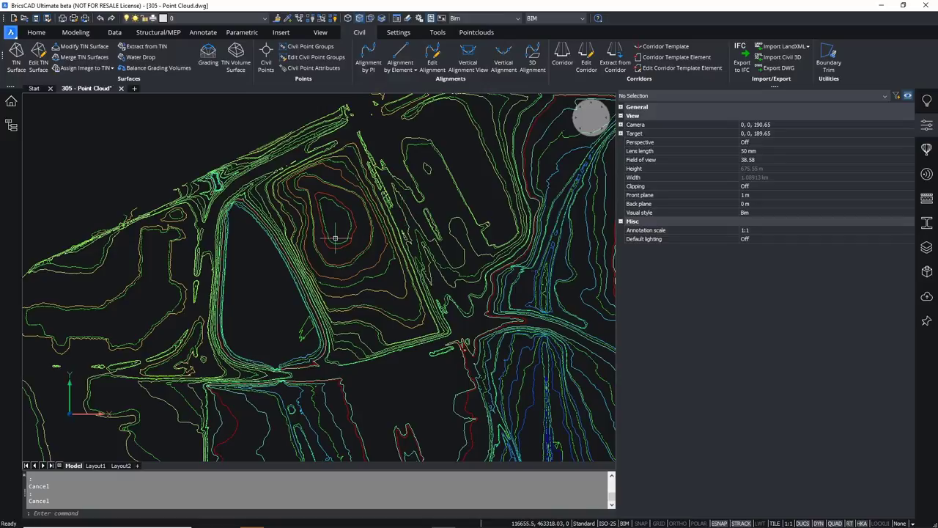
# Turn off the regular major and minor contours in the TIN surface's properties.
pyautogui.scroll(5, 335, 238)
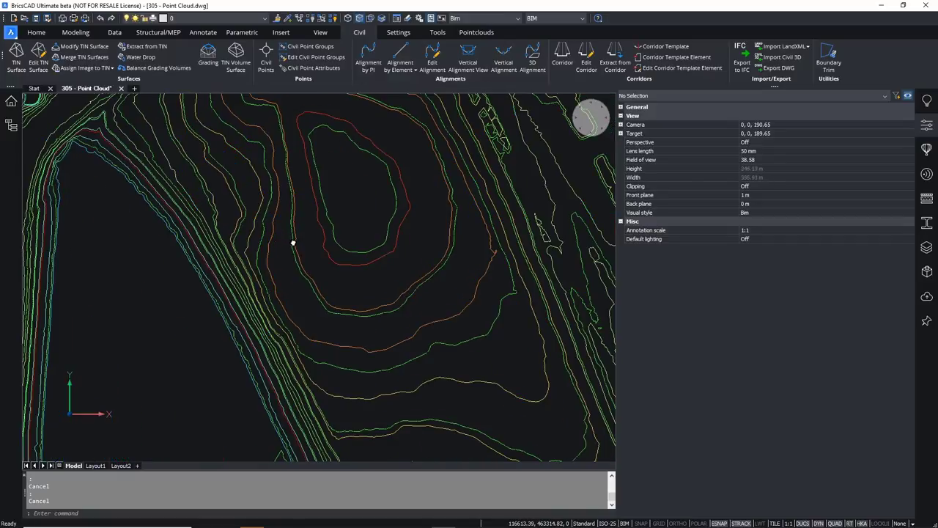
pyautogui.click(377, 225)
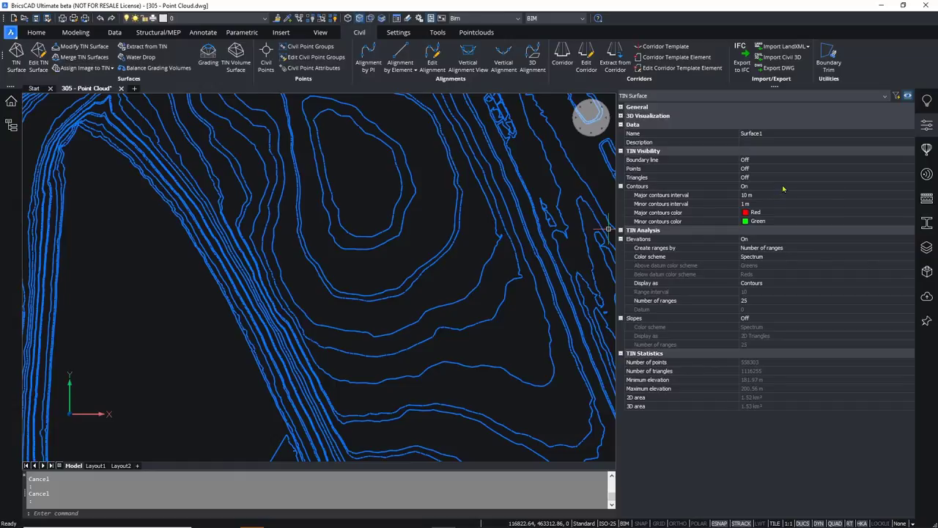
pyautogui.click(777, 187)
pyautogui.click(777, 204)
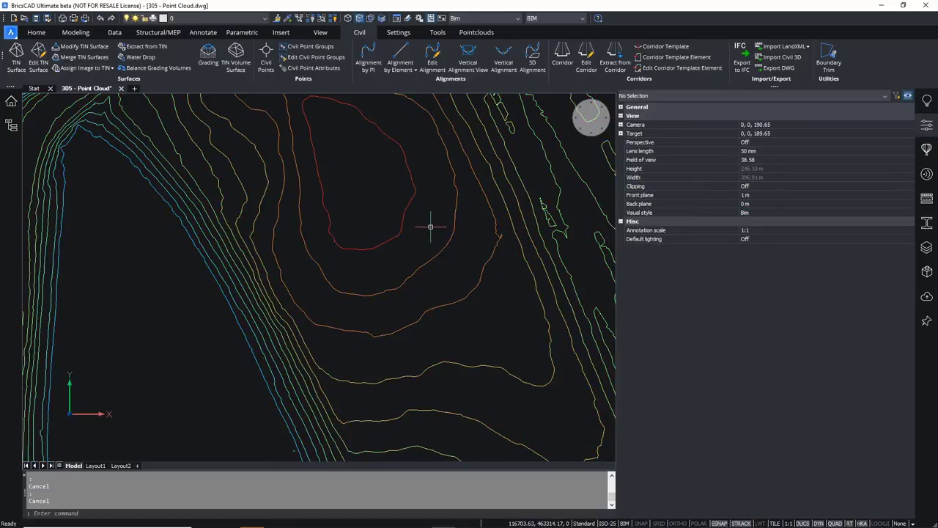
pyautogui.scroll(-3, 361, 233)
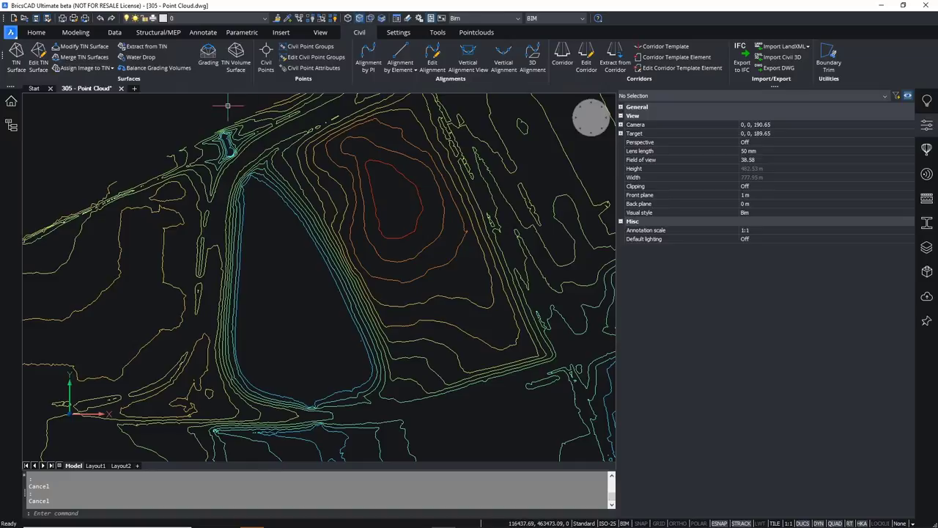
# Try the Water Drop analysis on the TIN surface.
pyautogui.click(140, 57)
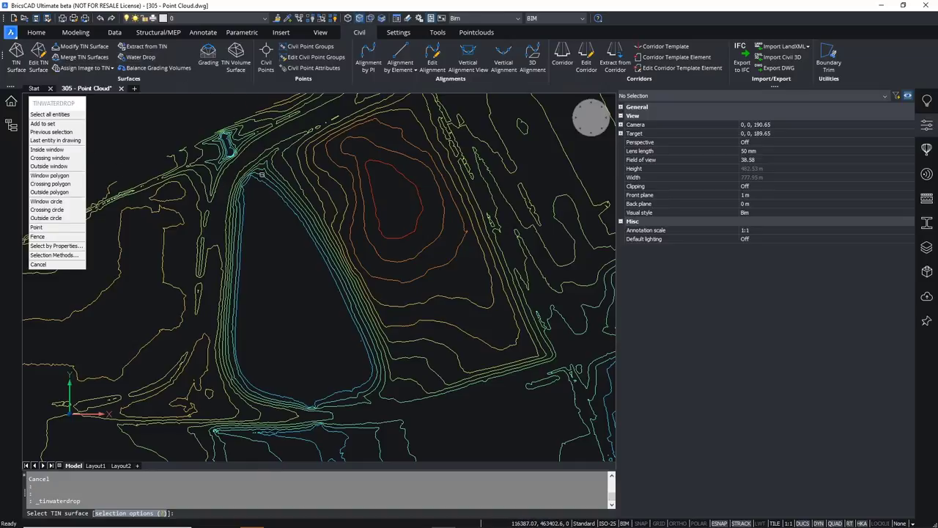
pyautogui.click(376, 198)
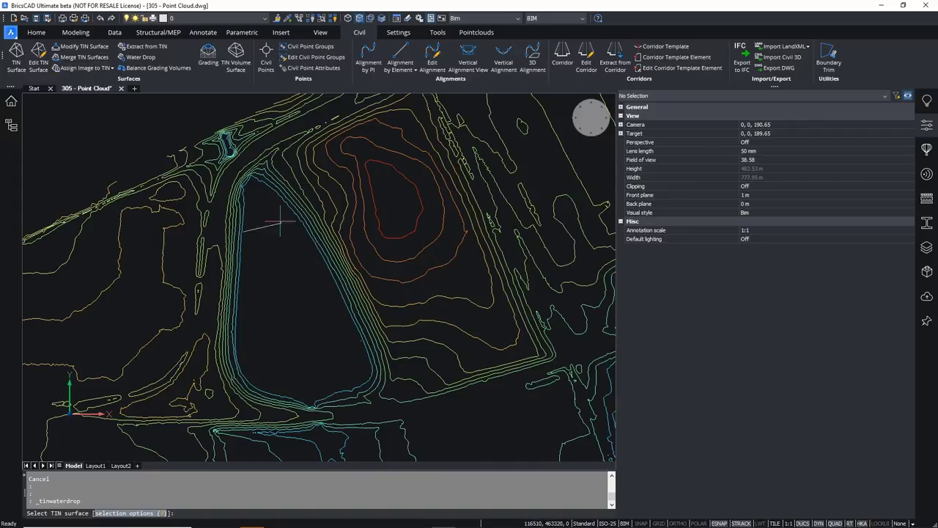
pyautogui.press('Escape')
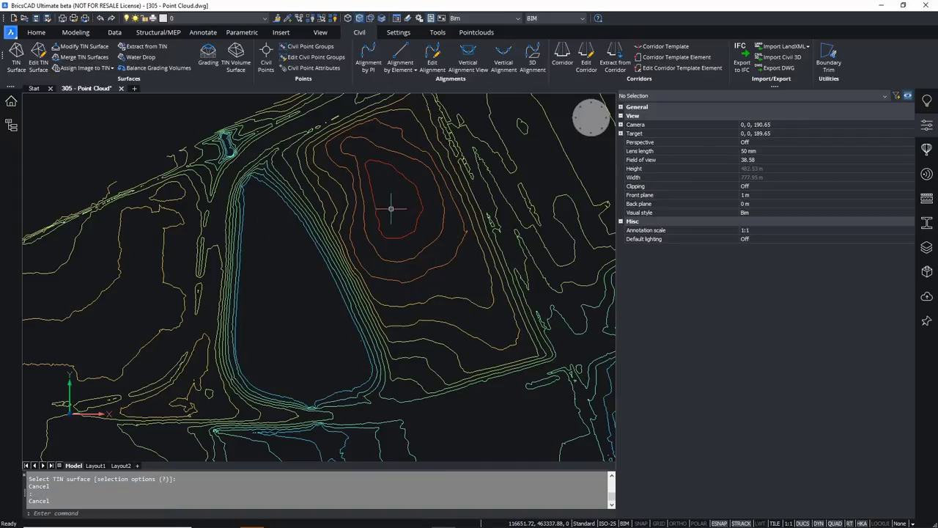
# Turn on all layers of the drawing with the LAYON command.
pyautogui.write('LAY')
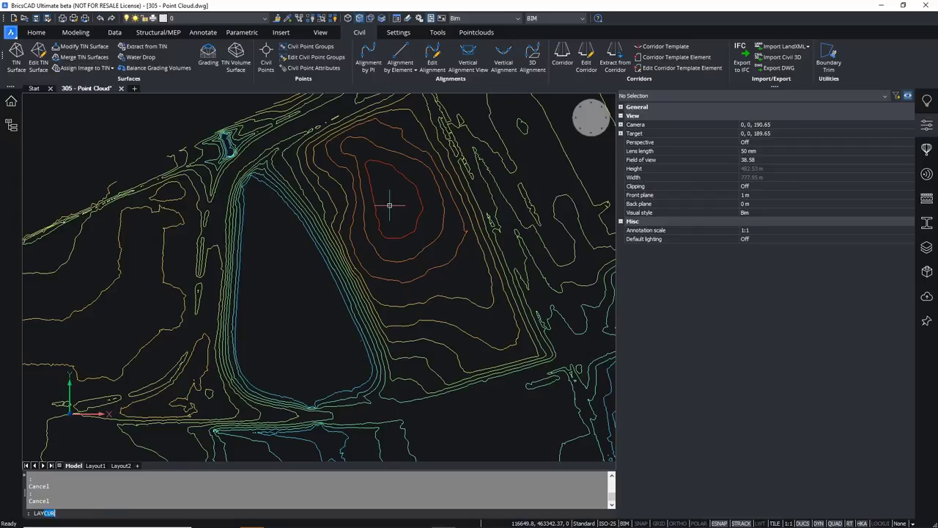
pyautogui.write('ON')
pyautogui.press('Return')
pyautogui.press('Escape')
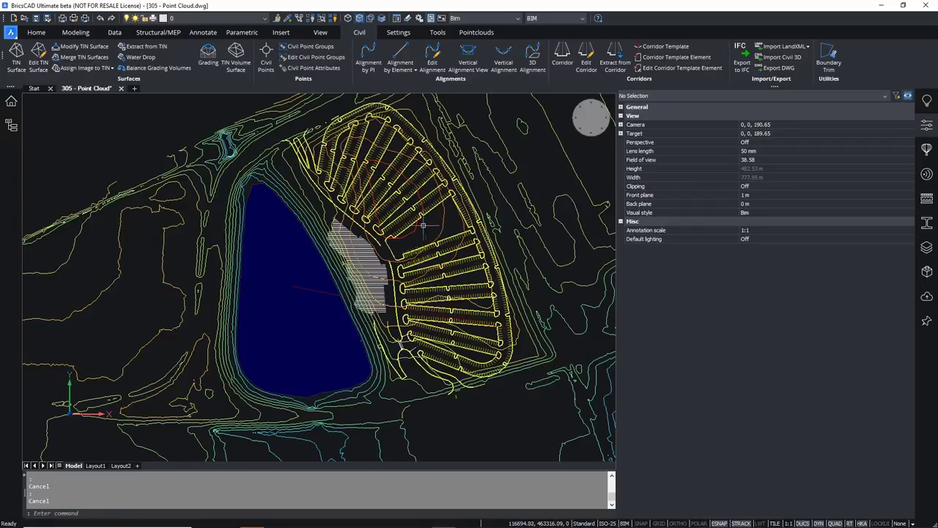
pyautogui.scroll(3, 405, 257)
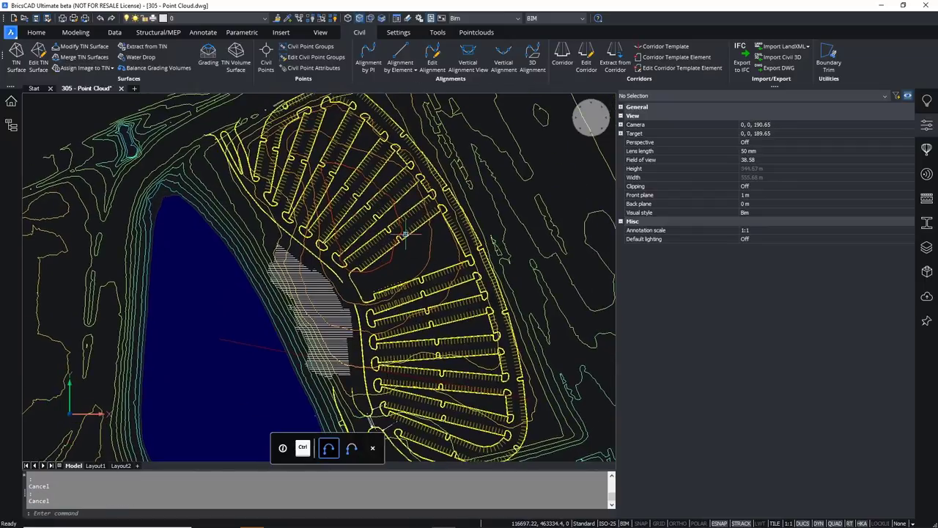
pyautogui.scroll(3, 320, 307)
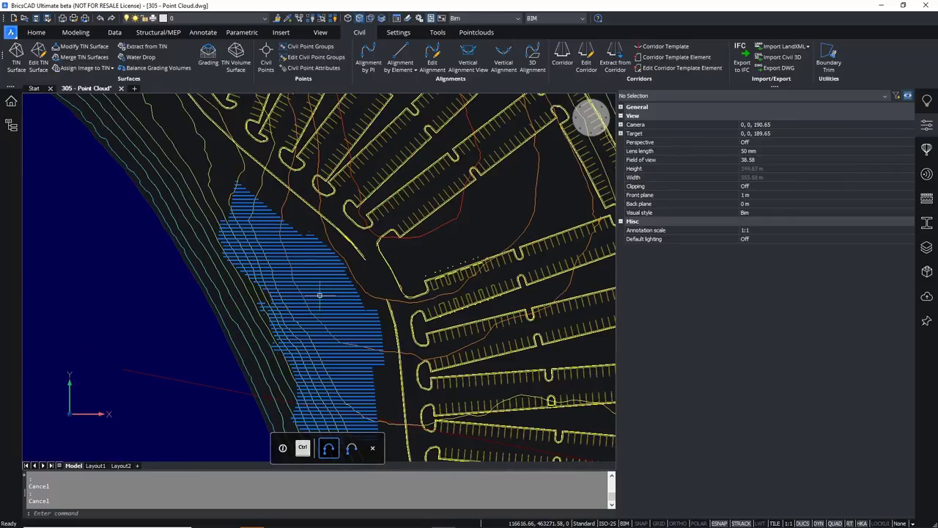
pyautogui.scroll(-3, 319, 300)
pyautogui.scroll(-3, 389, 282)
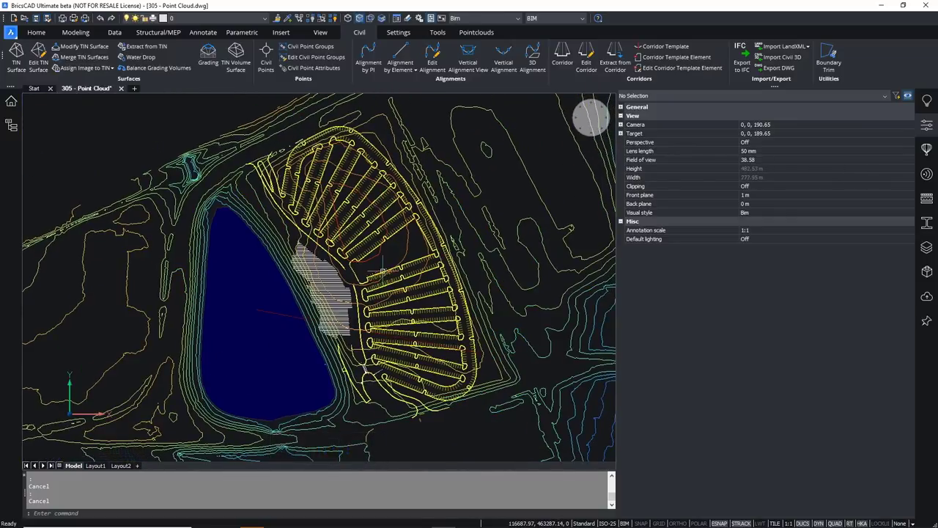
pyautogui.keyDown('shift'); pyautogui.moveTo(498, 156); pyautogui.dragTo(496, 154, button='middle'); pyautogui.keyUp('shift')
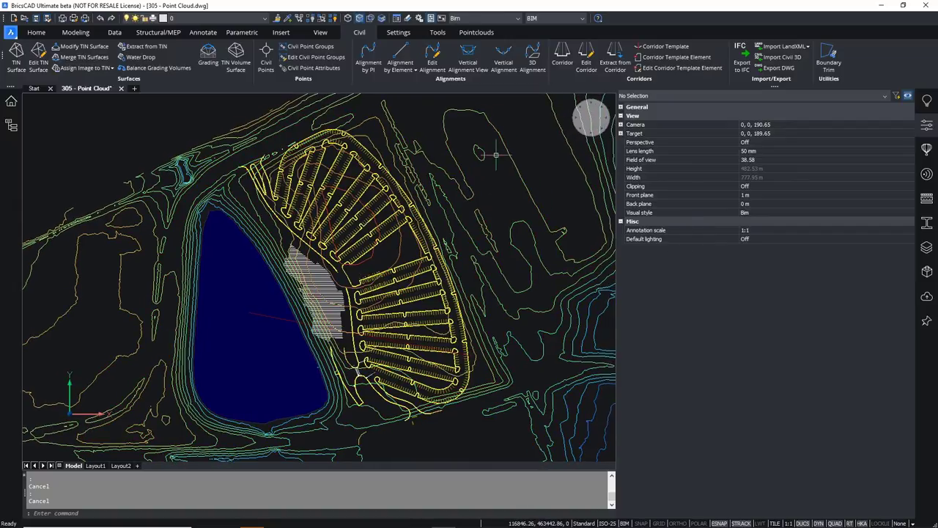
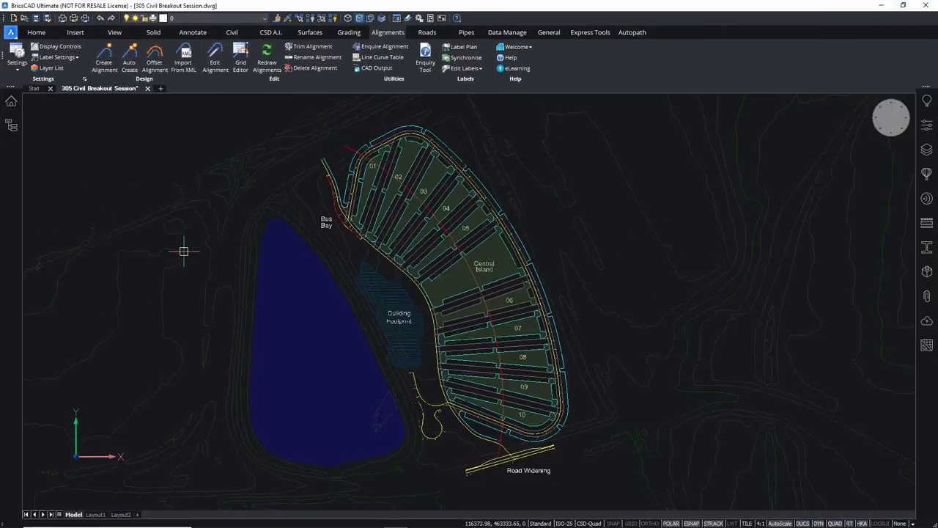
# Look through the Civil Site Design tools for grading, surfaces, CSD A.I. and roads, and the context commands available with nothing selected.
pyautogui.moveTo(395, 276); pyautogui.dragTo(424, 264, button='middle')
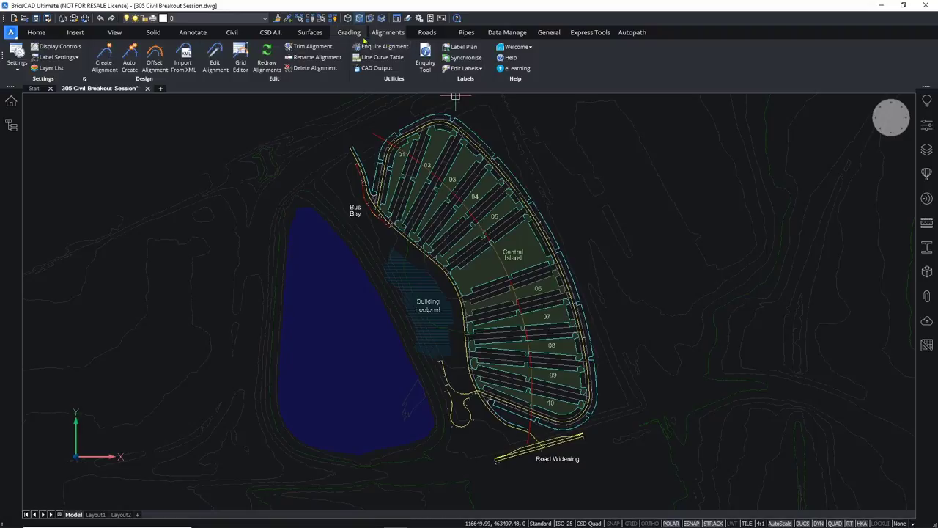
pyautogui.click(347, 33)
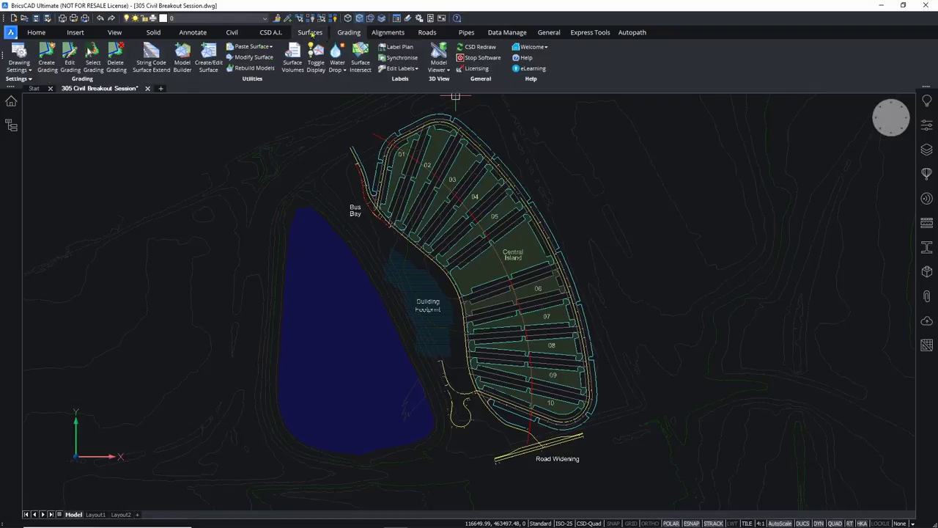
pyautogui.click(311, 33)
pyautogui.click(271, 33)
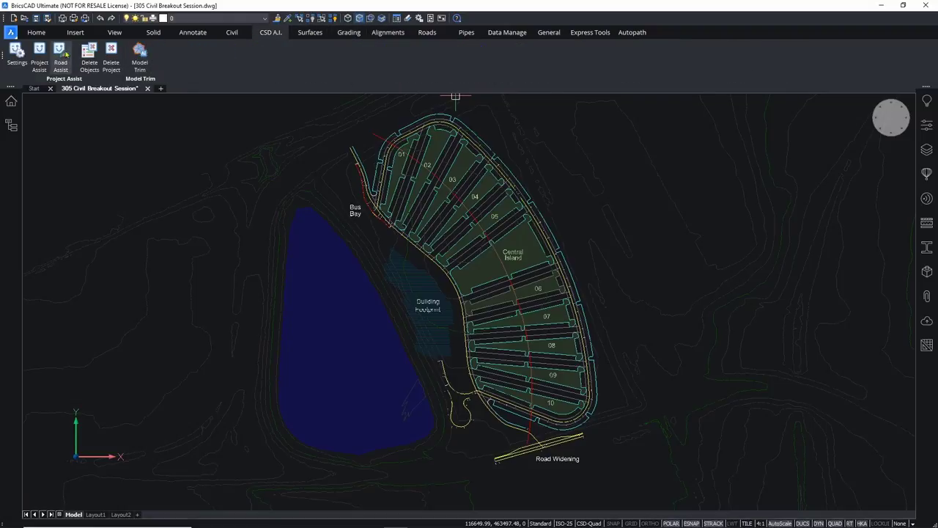
pyautogui.click(427, 32)
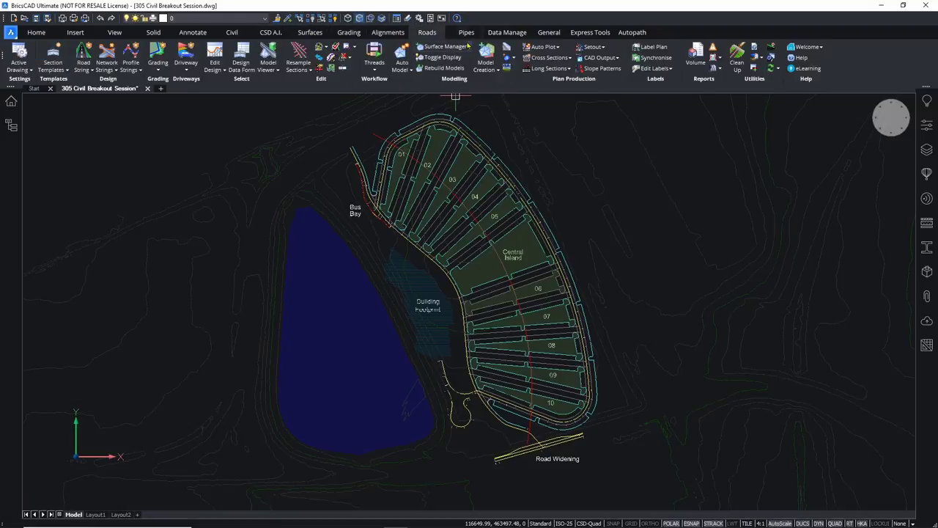
pyautogui.moveTo(356, 179); pyautogui.dragTo(447, 222, button='middle')
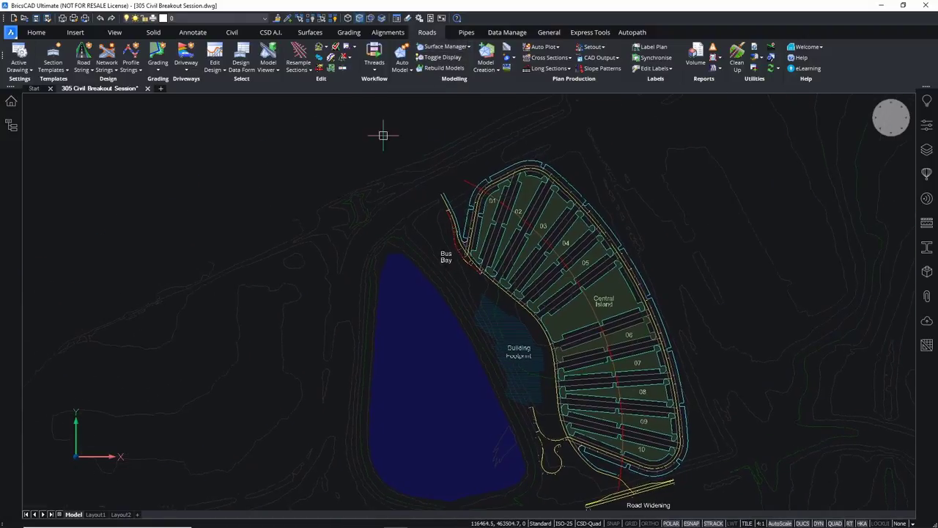
pyautogui.press('Escape')
pyautogui.press('Escape')
pyautogui.press('Escape')
pyautogui.press('Escape')
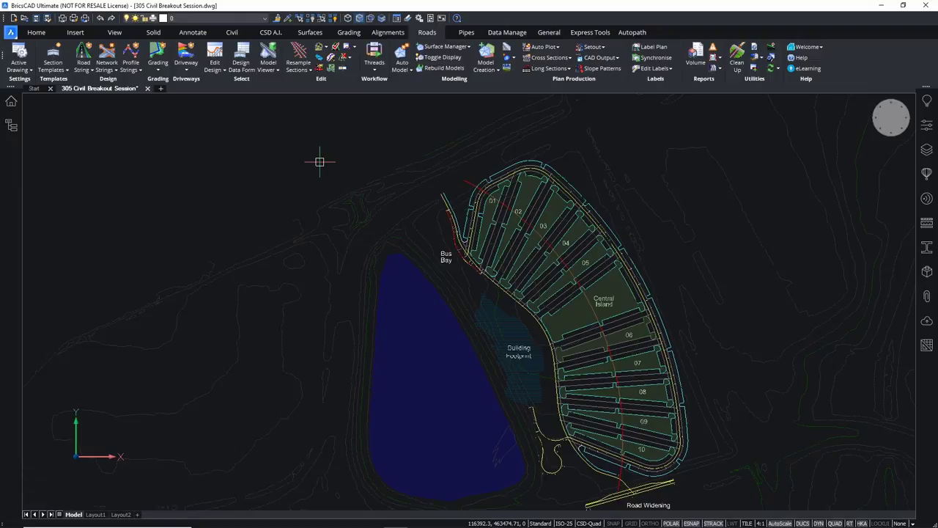
pyautogui.rightClick(319, 161)
pyautogui.moveTo(328, 177)
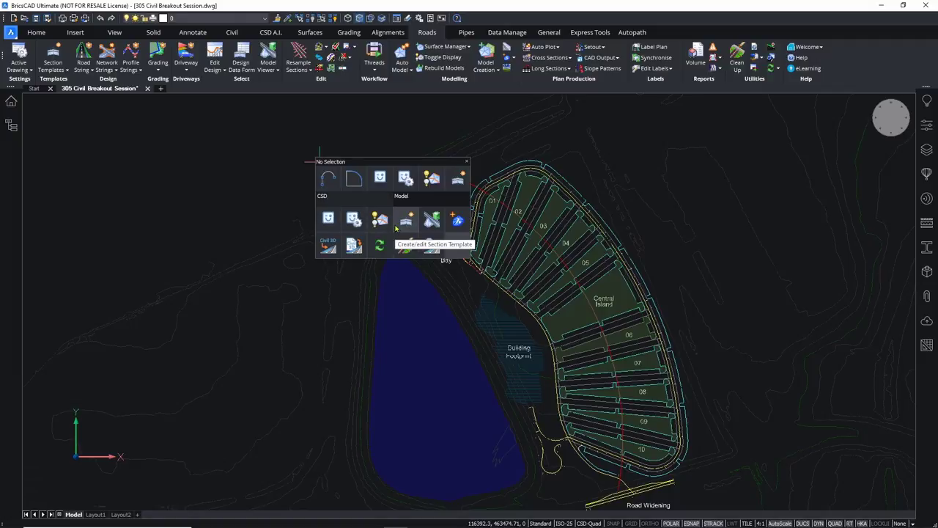
pyautogui.press('Escape')
pyautogui.moveTo(316, 275); pyautogui.dragTo(323, 225, button='middle')
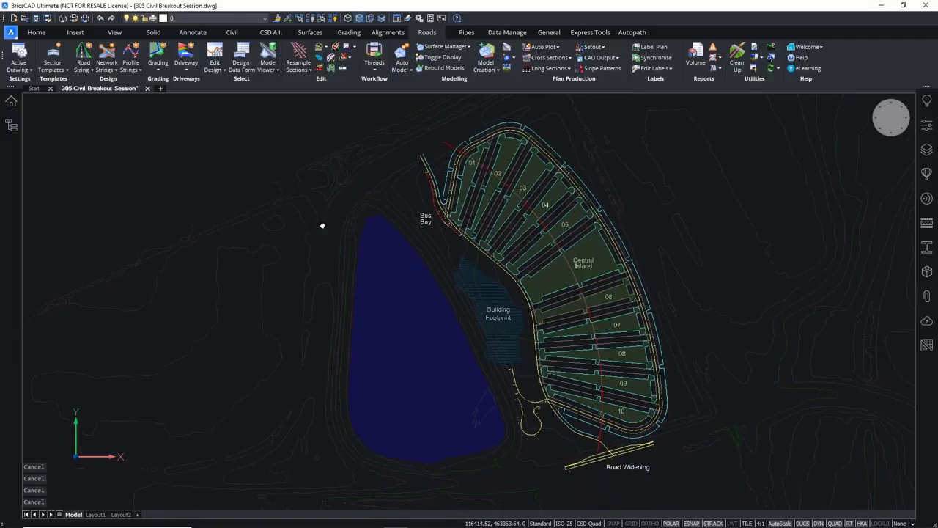
# Hide the existing surface contours around the car park and pond.
pyautogui.click(360, 193)
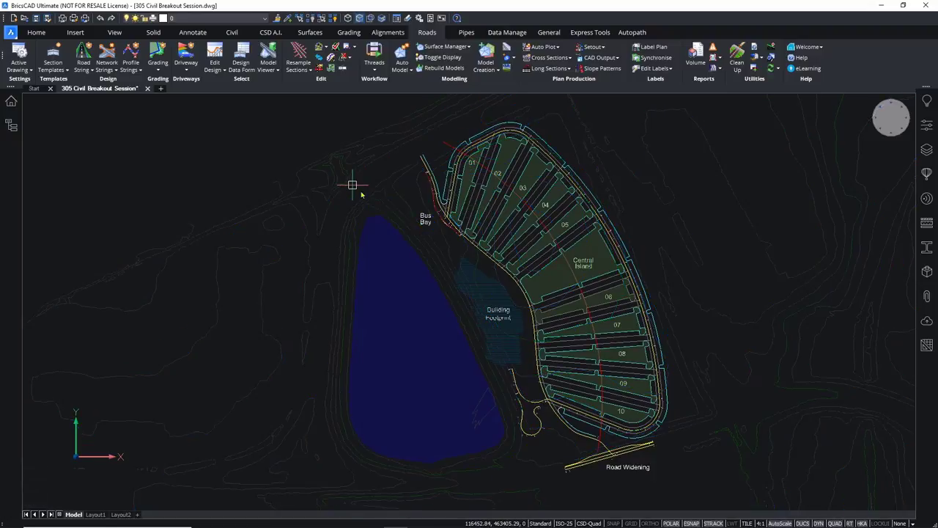
pyautogui.press('Escape')
pyautogui.press('Escape')
pyautogui.press('Escape')
pyautogui.press('Escape')
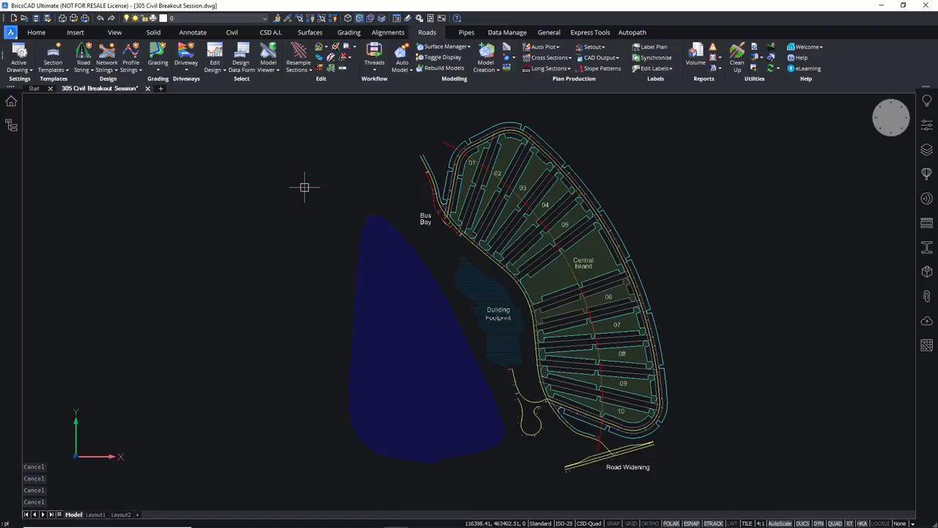
# Draw a three-segment zigzag polyline in the empty area beside the car park, beyond the bus bay.
pyautogui.write('pl')
pyautogui.press('Return')
pyautogui.click(224, 218)
pyautogui.click(269, 165)
pyautogui.click(292, 226)
pyautogui.click(356, 160)
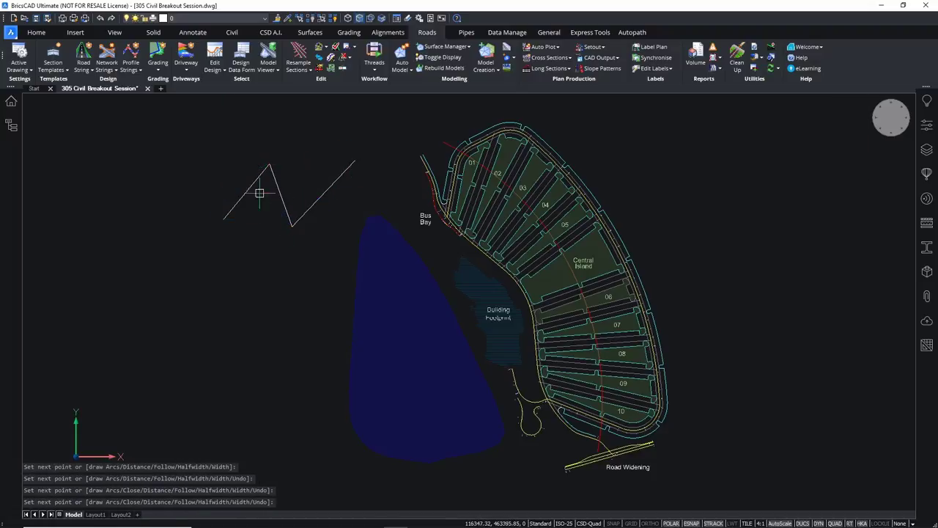
pyautogui.press('Return')
# Create an alignment named "delete" from the zigzag polyline.
pyautogui.click(250, 189)
pyautogui.click(250, 185)
pyautogui.click(203, 127)
pyautogui.write('delete')
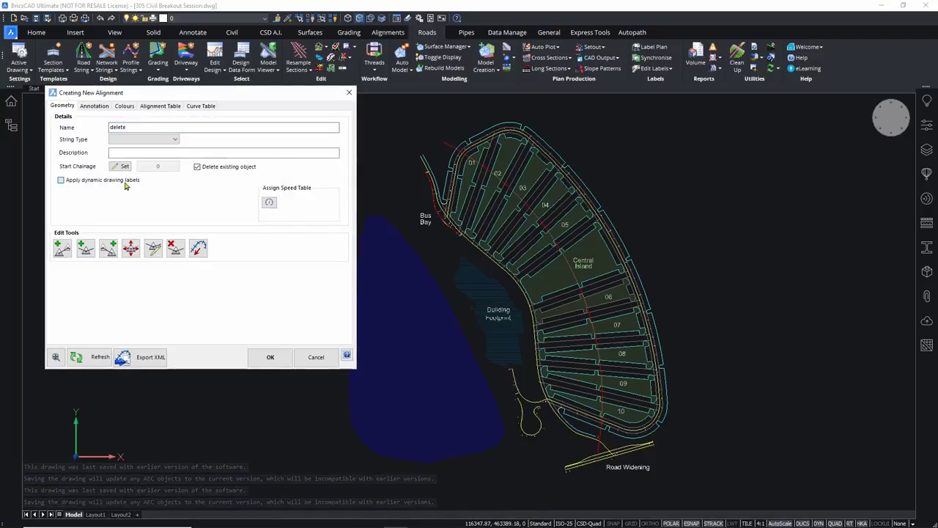
pyautogui.click(125, 183)
pyautogui.click(269, 357)
pyautogui.press('Escape')
pyautogui.press('Escape')
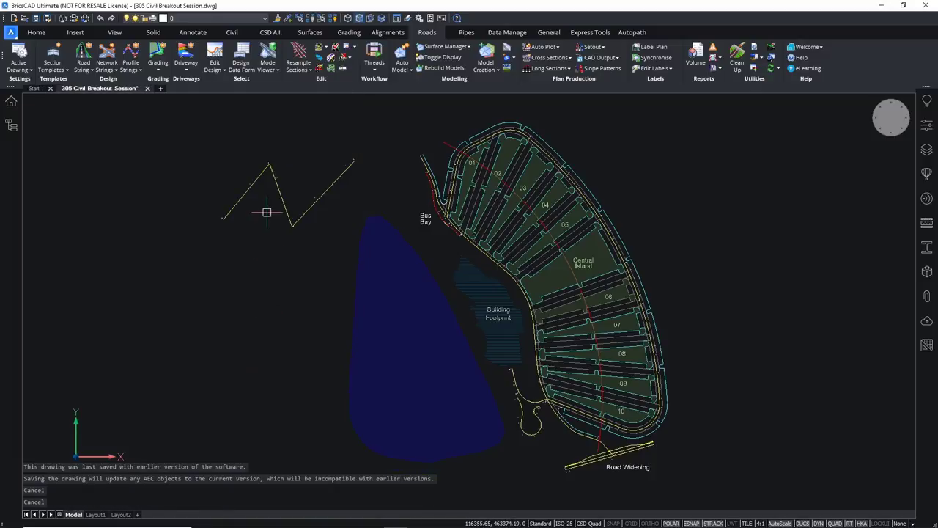
# Delete the zigzag alignment named "delete".
pyautogui.press('Escape')
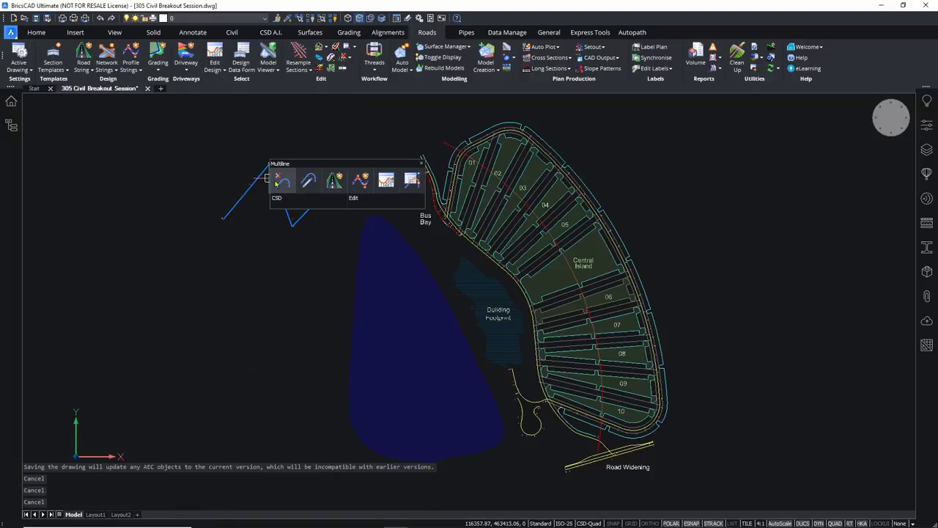
pyautogui.click(279, 181)
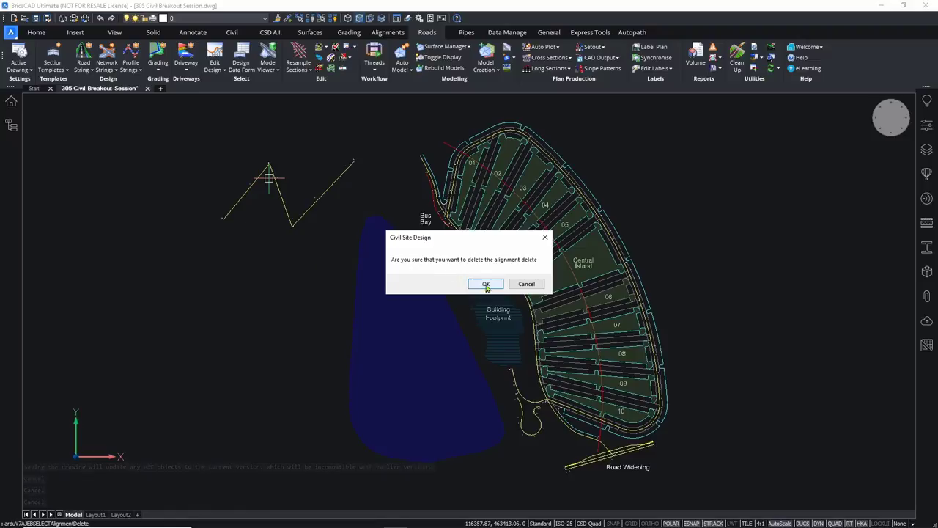
pyautogui.click(486, 285)
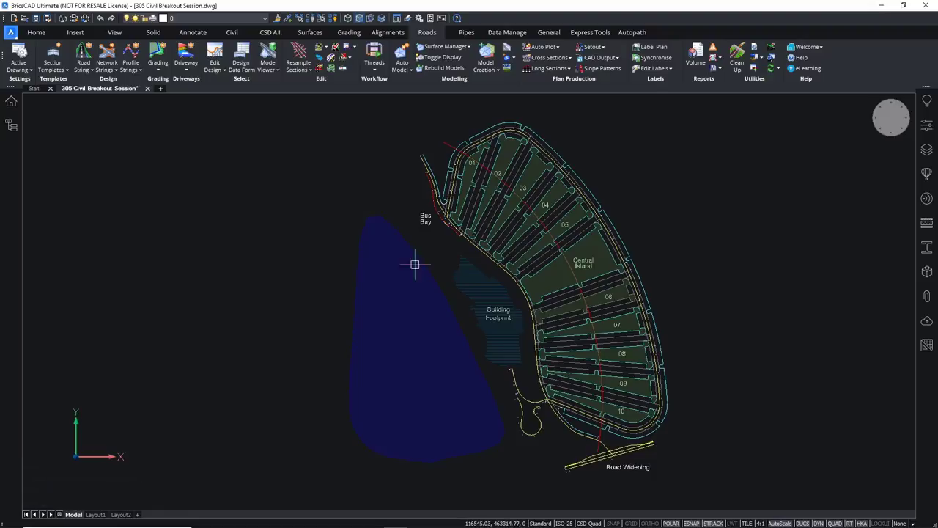
# Select the red reference centreline polyline running through the parking bays and inspect its course and properties.
pyautogui.moveTo(670, 228); pyautogui.dragTo(653, 234, button='middle')
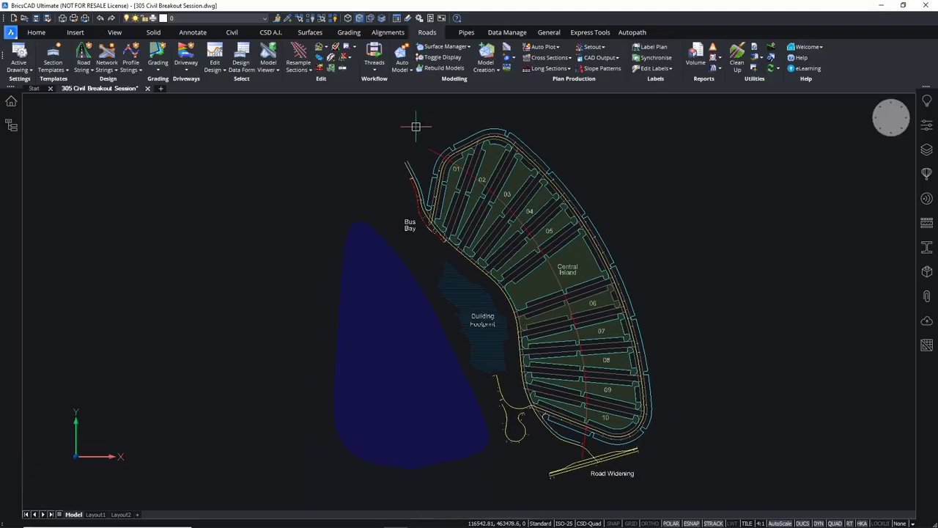
pyautogui.scroll(3, 435, 128)
pyautogui.click(425, 163)
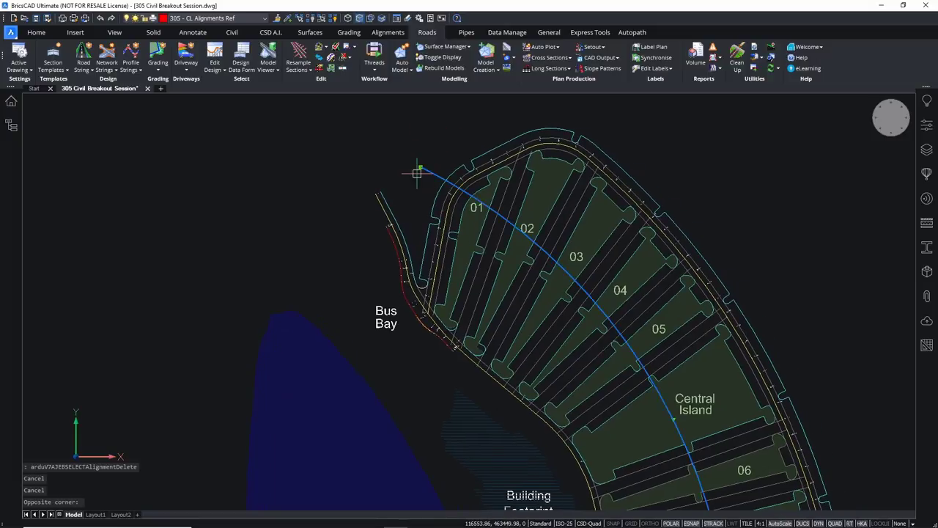
pyautogui.scroll(-2, 477, 276)
pyautogui.scroll(-2, 544, 255)
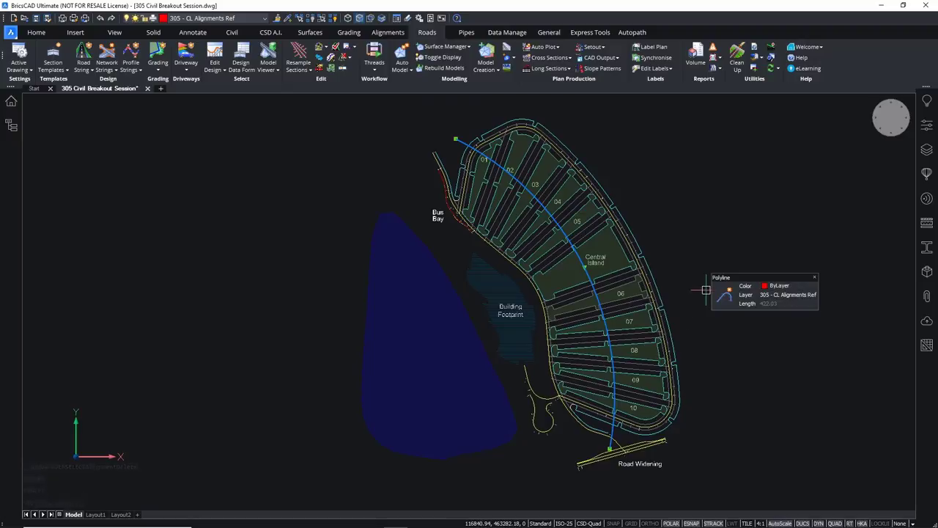
pyautogui.scroll(2, 598, 141)
pyautogui.moveTo(598, 142); pyautogui.dragTo(601, 181, button='middle')
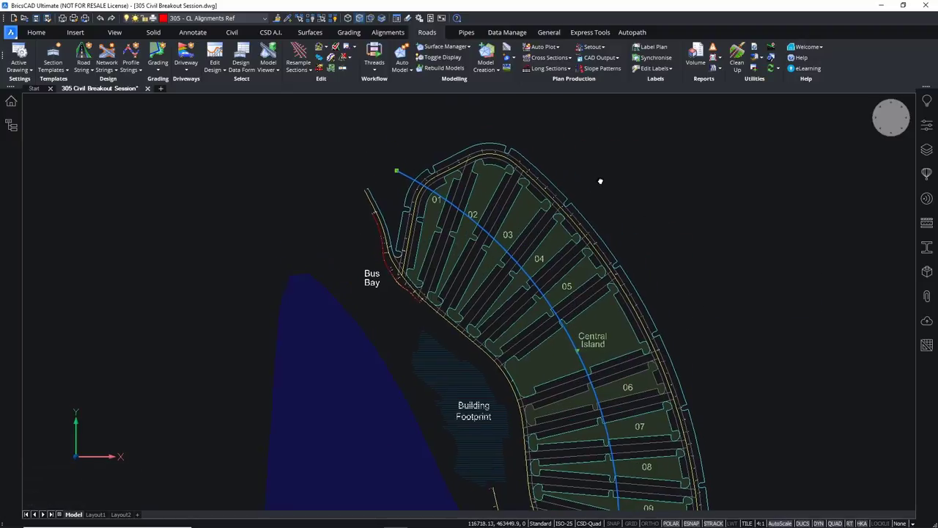
pyautogui.press('Escape')
pyautogui.press('Escape')
pyautogui.press('Escape')
# Load the local template "305 - GRADING_CP" in the template editor, examine its leg distances and slopes, and close the editor.
pyautogui.rightClick(251, 159)
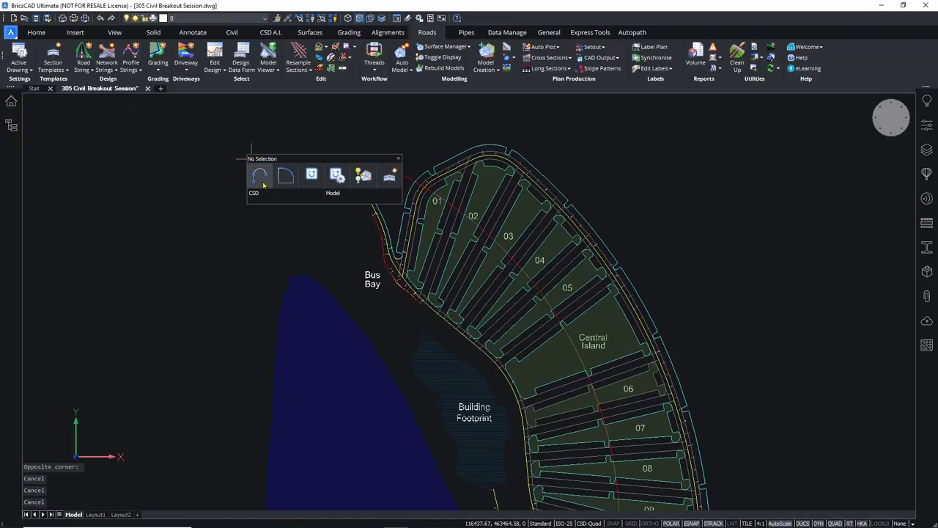
pyautogui.click(338, 219)
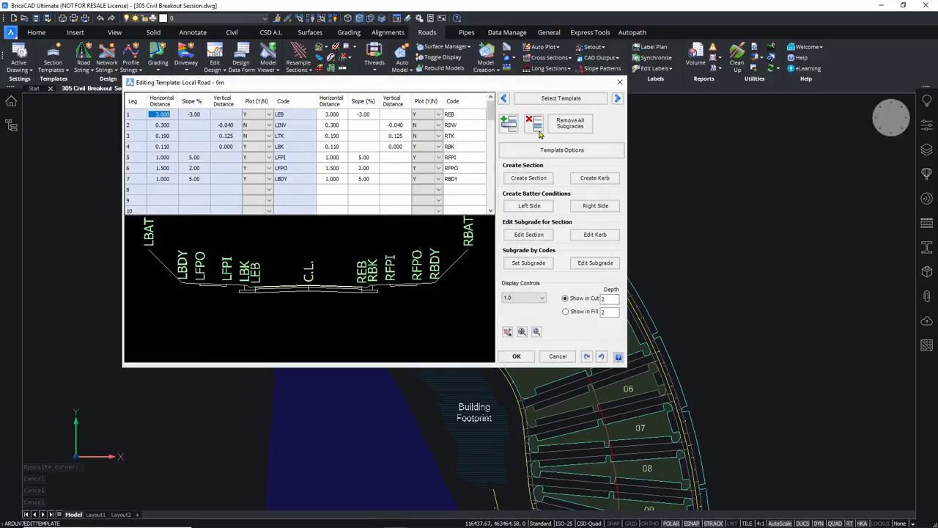
pyautogui.click(561, 98)
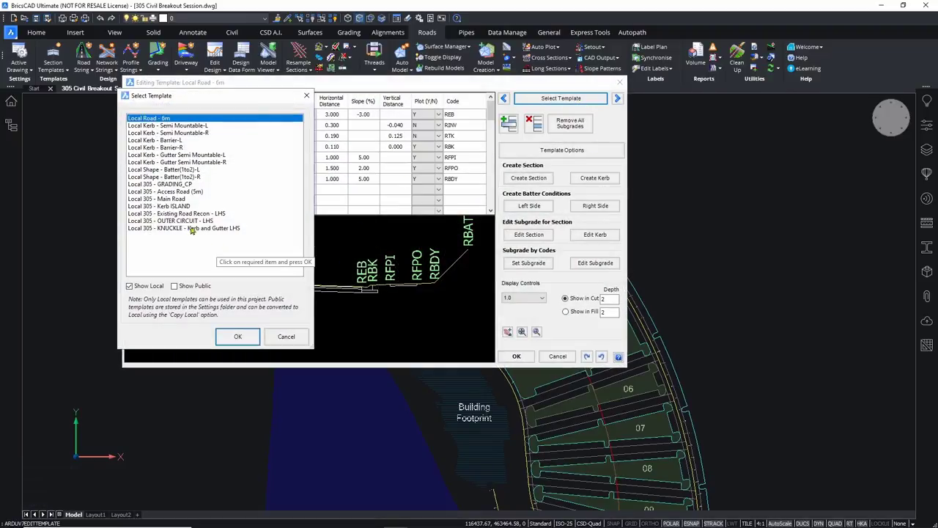
pyautogui.click(187, 185)
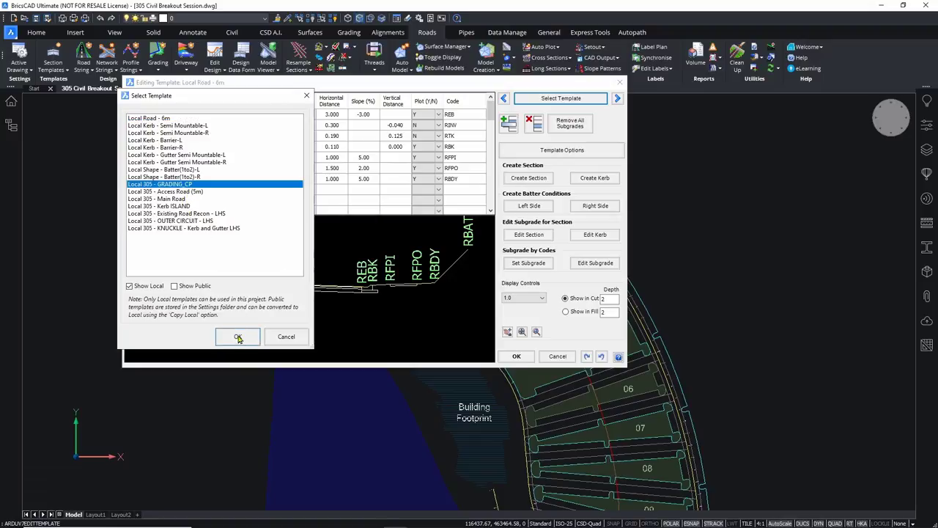
pyautogui.click(238, 336)
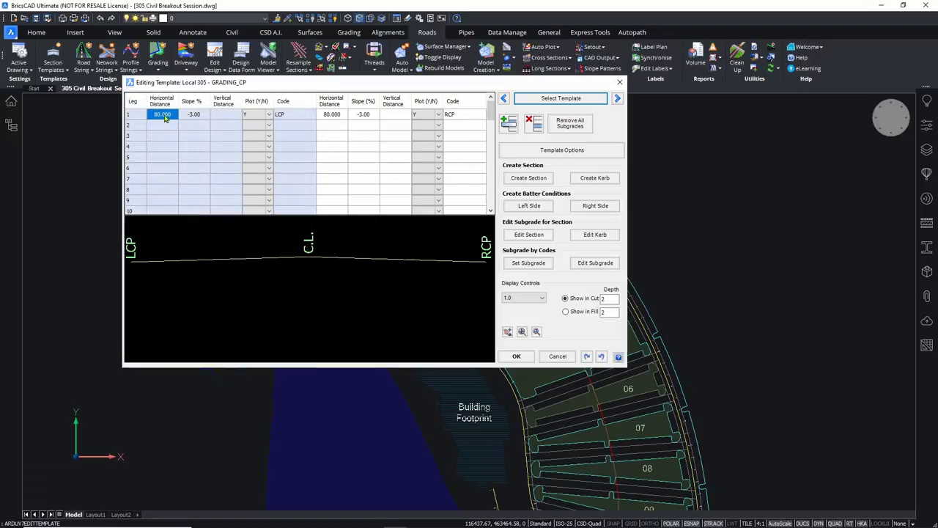
pyautogui.doubleClick(200, 114)
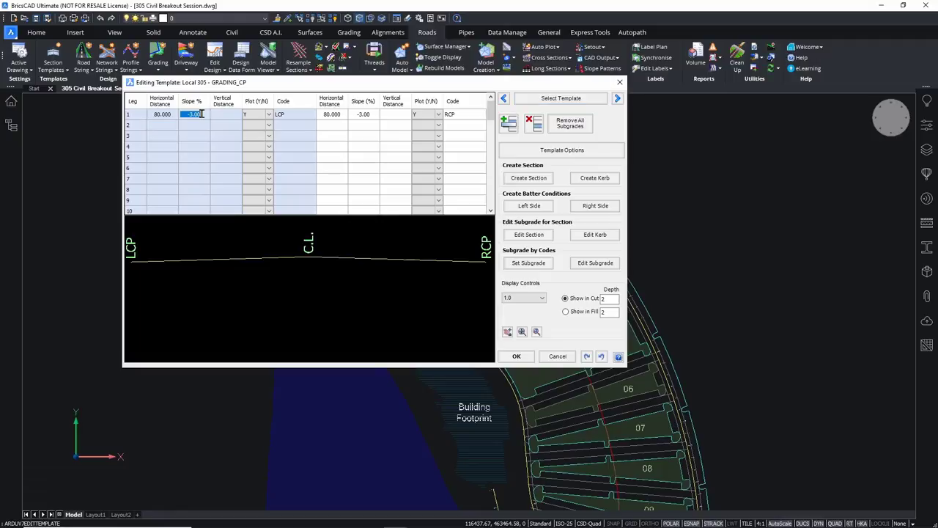
pyautogui.click(620, 83)
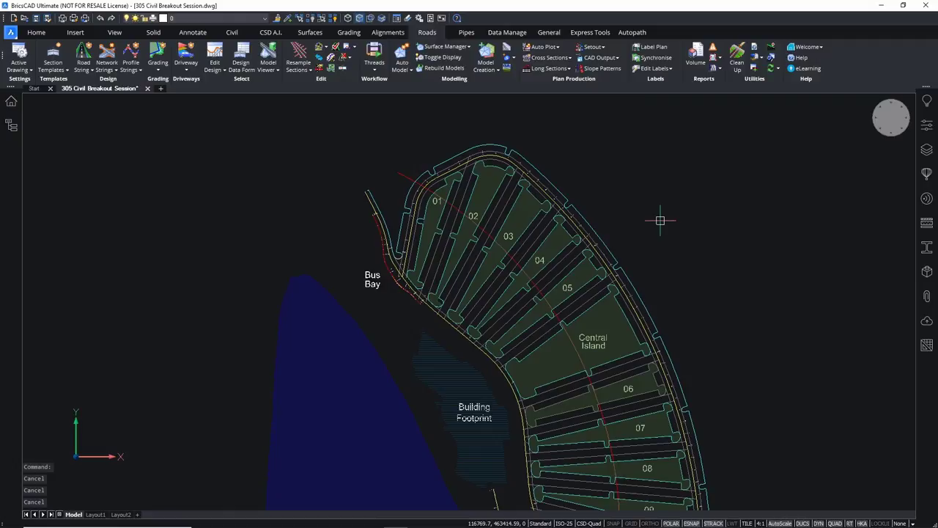
pyautogui.press('Escape')
# Start a grading from the red reference centreline polyline, naming it "_GRADING_CP" and assigning the template "305 - GRADING_CP".
pyautogui.moveTo(401, 176)
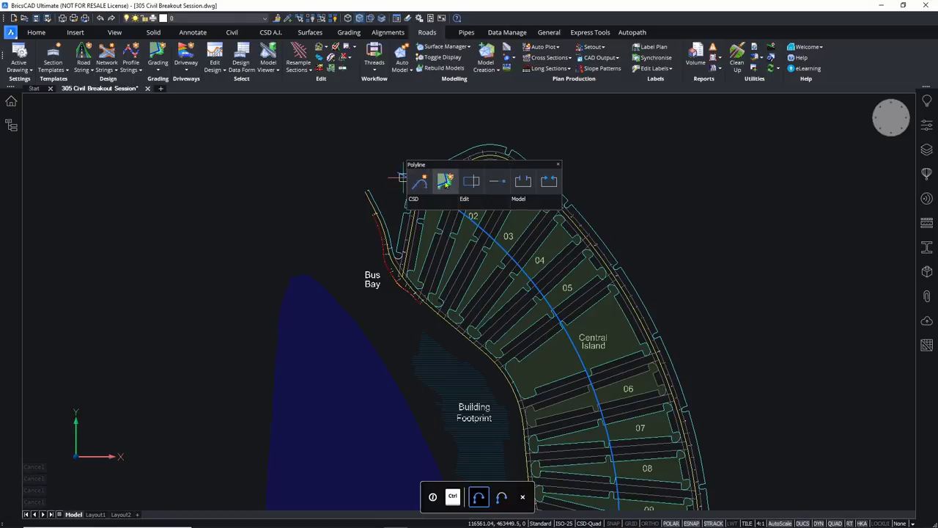
pyautogui.click(421, 183)
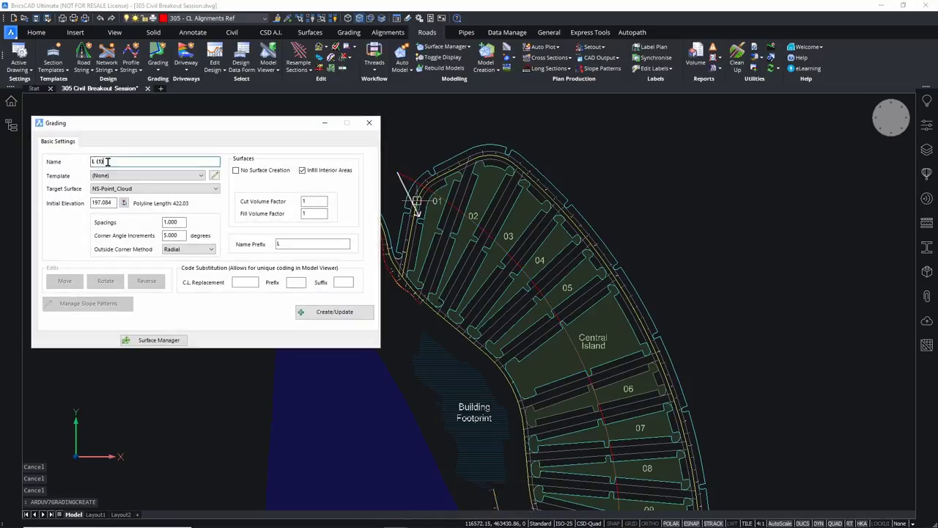
pyautogui.write('_GRADING_CP')
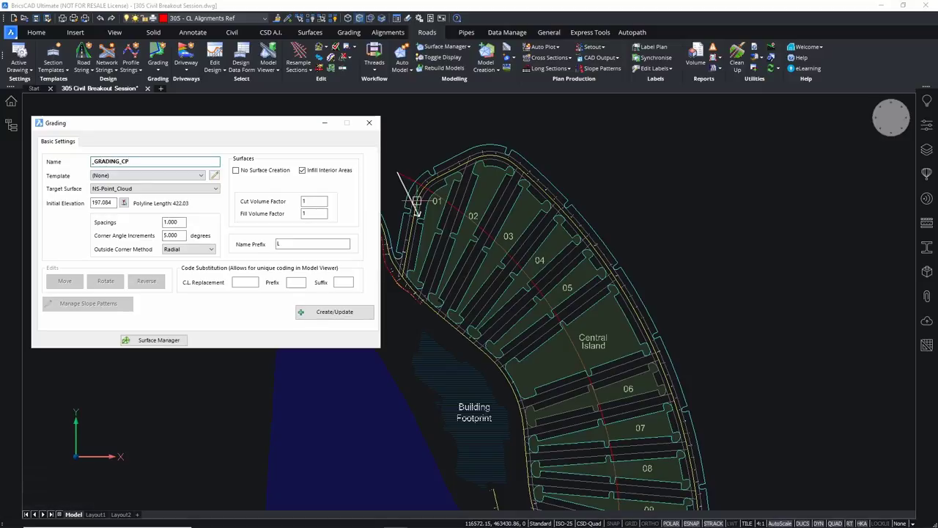
pyautogui.click(192, 175)
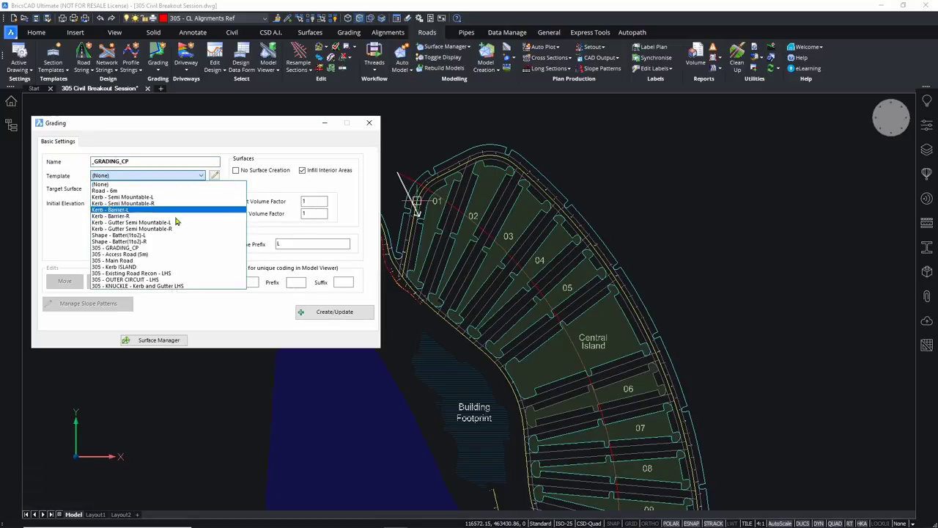
pyautogui.click(146, 247)
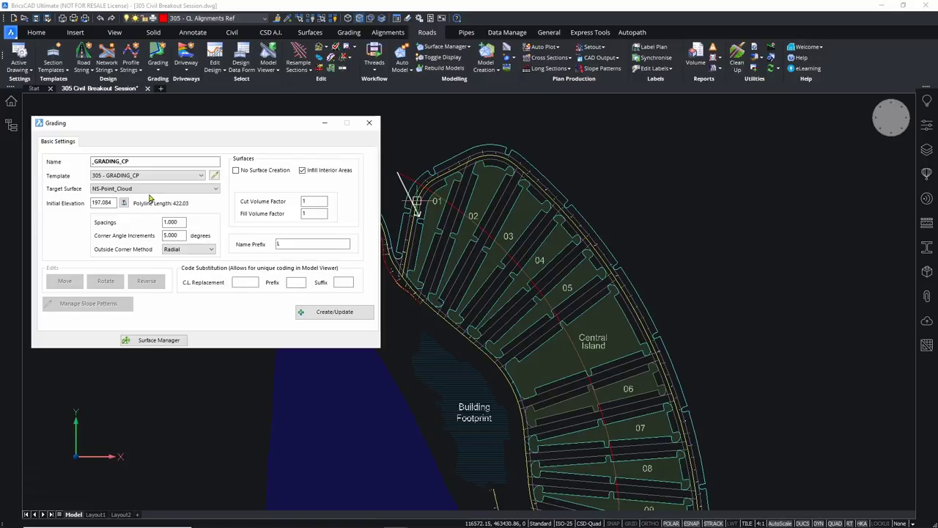
# Take the grading's initial elevation from a picked point within the parking bays, giving 197.201, and create the grading.
pyautogui.click(124, 202)
pyautogui.click(480, 281)
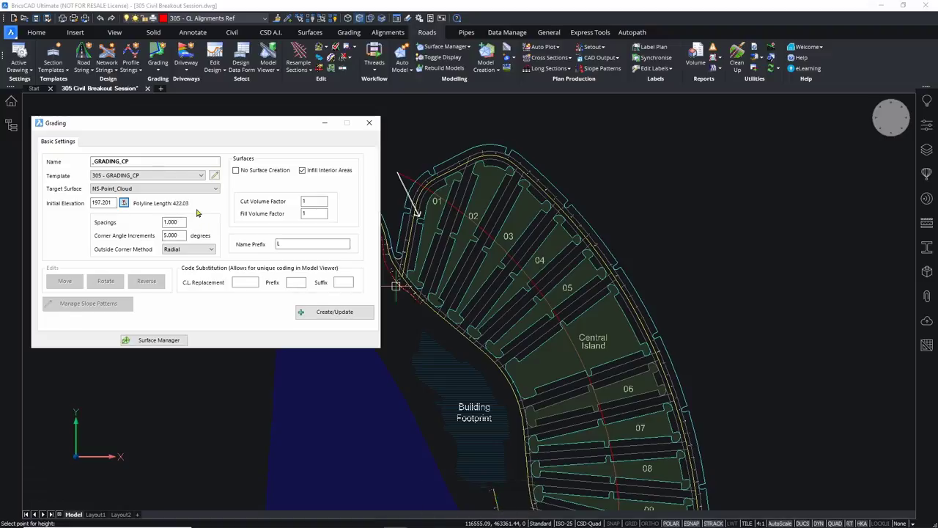
pyautogui.click(345, 314)
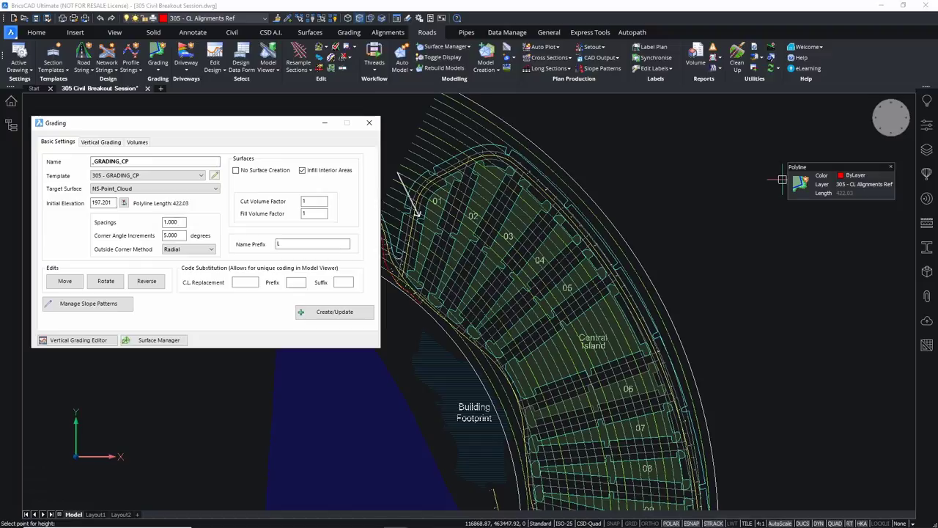
# Trace a water drop path on the new grading contours from a start point between parking areas 04 and 05.
pyautogui.scroll(3, 658, 222)
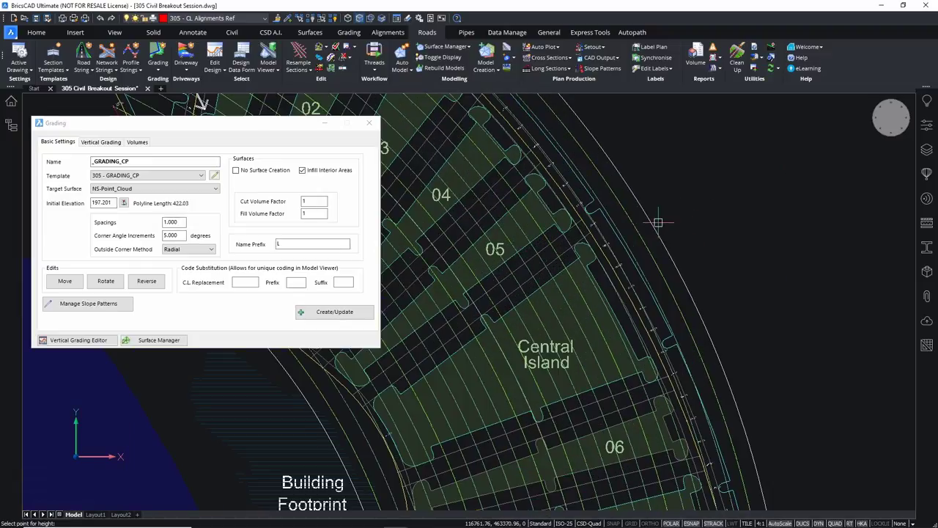
pyautogui.press('Escape')
pyautogui.press('Escape')
pyautogui.scroll(3, 587, 206)
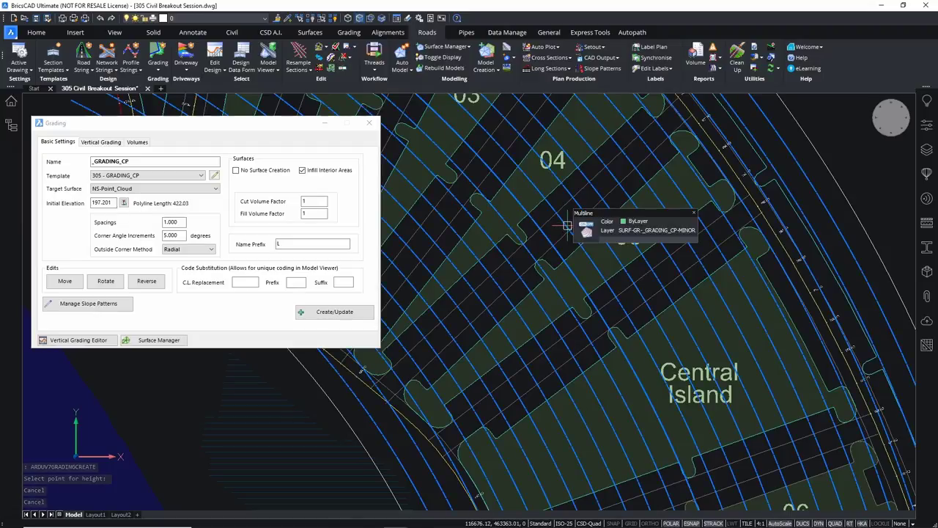
pyautogui.moveTo(587, 231)
pyautogui.click(602, 232)
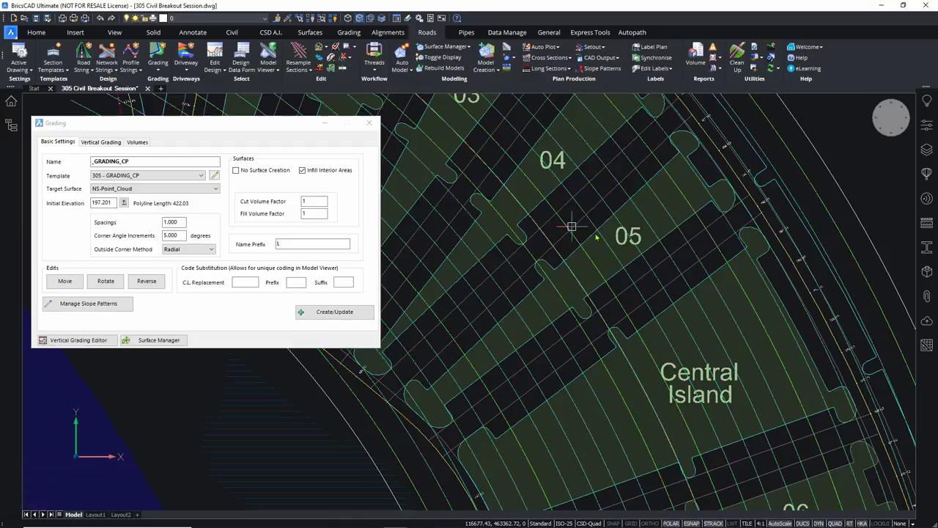
pyautogui.click(570, 229)
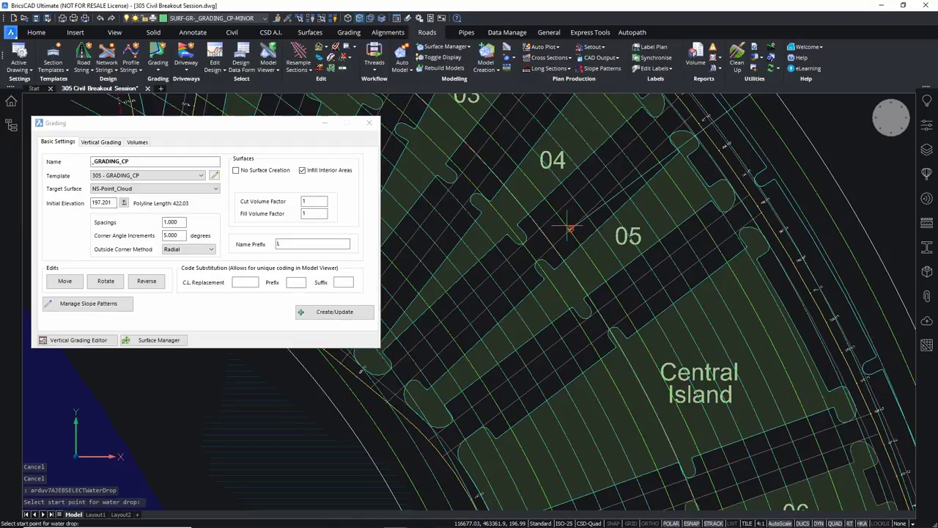
pyautogui.click(739, 103)
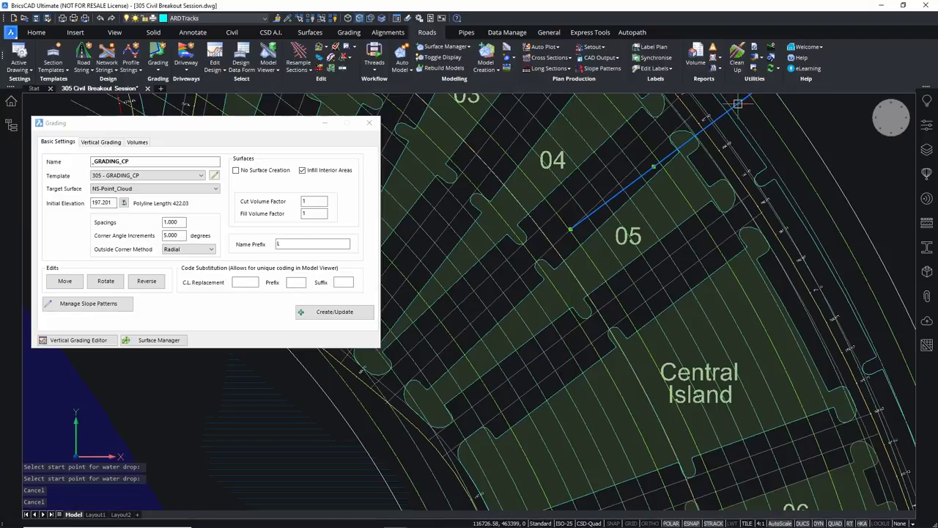
pyautogui.press('Escape')
pyautogui.press('Escape')
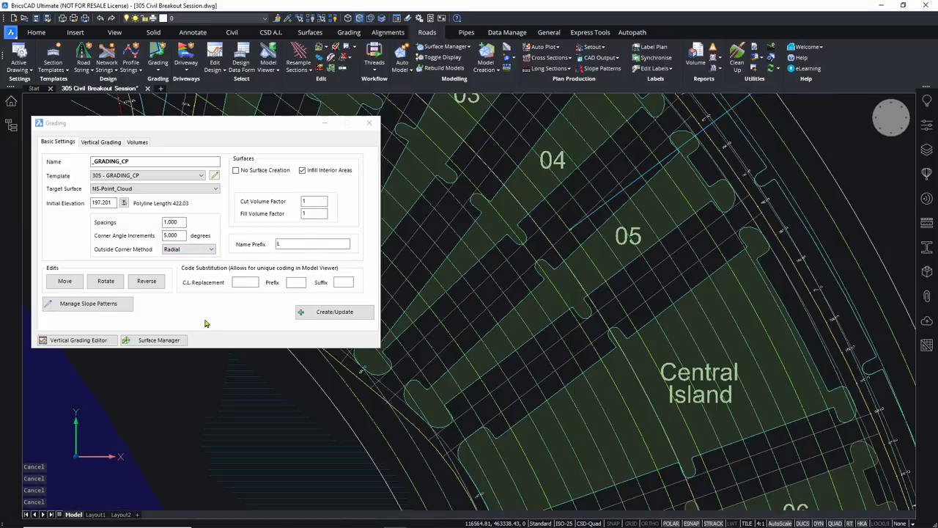
# Open the vertical grading editor, close the grading settings, and arrange the smaller profile window beside the car park plan.
pyautogui.click(86, 342)
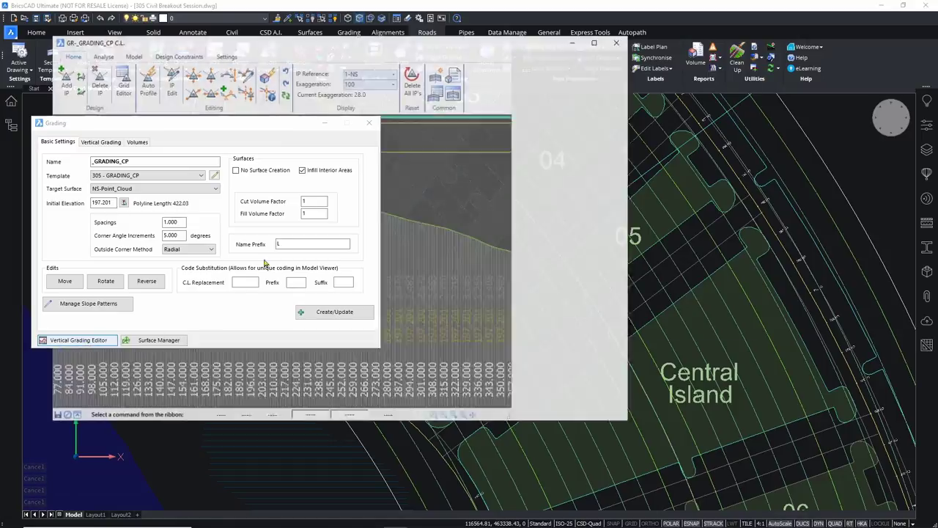
pyautogui.click(369, 123)
pyautogui.moveTo(689, 228)
pyautogui.mouseDown(button='middle')
pyautogui.moveTo(712, 252)
pyautogui.moveTo(795, 269)
pyautogui.mouseUp(button='middle')
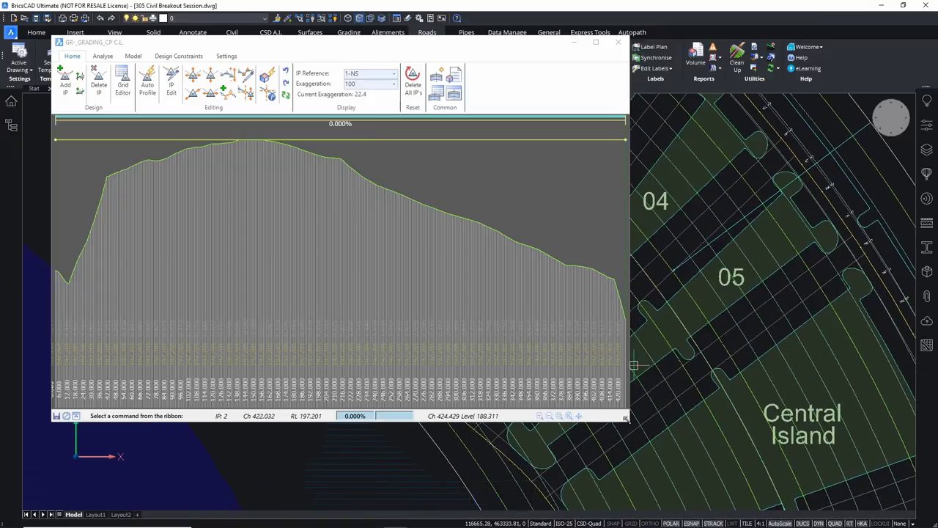
pyautogui.moveTo(625, 424)
pyautogui.mouseDown()
pyautogui.moveTo(532, 377)
pyautogui.moveTo(526, 363)
pyautogui.mouseUp()
pyautogui.moveTo(666, 269); pyautogui.dragTo(648, 290, button='middle')
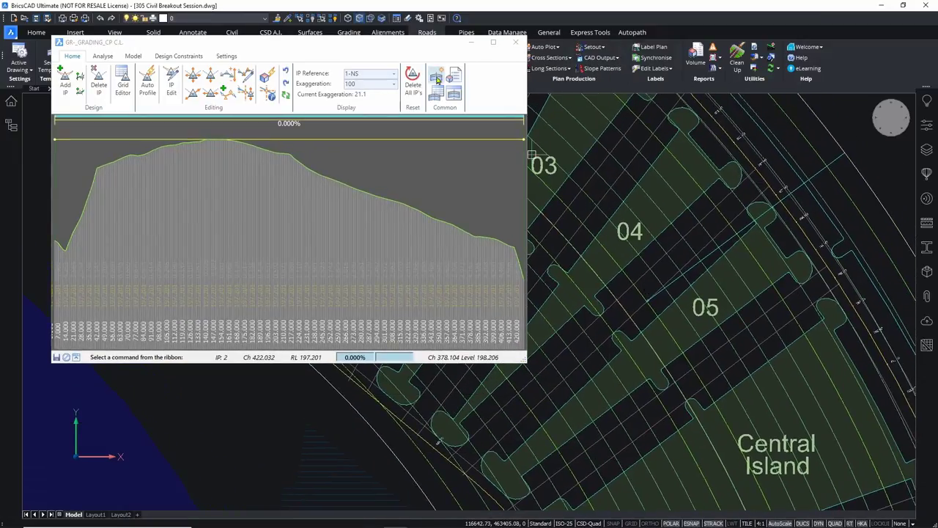
pyautogui.moveTo(422, 50)
pyautogui.mouseDown()
pyautogui.moveTo(564, 73)
pyautogui.moveTo(801, 77)
pyautogui.mouseUp()
pyautogui.moveTo(359, 236)
pyautogui.mouseDown(button='middle')
pyautogui.moveTo(327, 250)
pyautogui.moveTo(188, 245)
pyautogui.moveTo(242, 218)
pyautogui.mouseUp(button='middle')
pyautogui.scroll(-5, 188, 245)
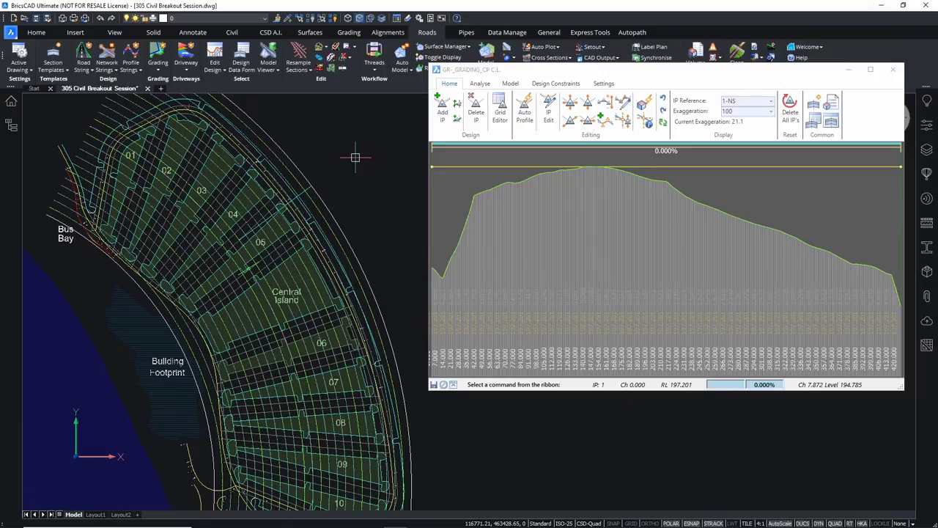
# Maximise the drawing area with the clean screen display and reshape the profile window to be wider and shorter beside the plan.
pyautogui.press('Escape')
pyautogui.press('Escape')
pyautogui.press('Escape')
pyautogui.press('Escape')
pyautogui.moveTo(354, 157); pyautogui.dragTo(347, 160, button='middle')
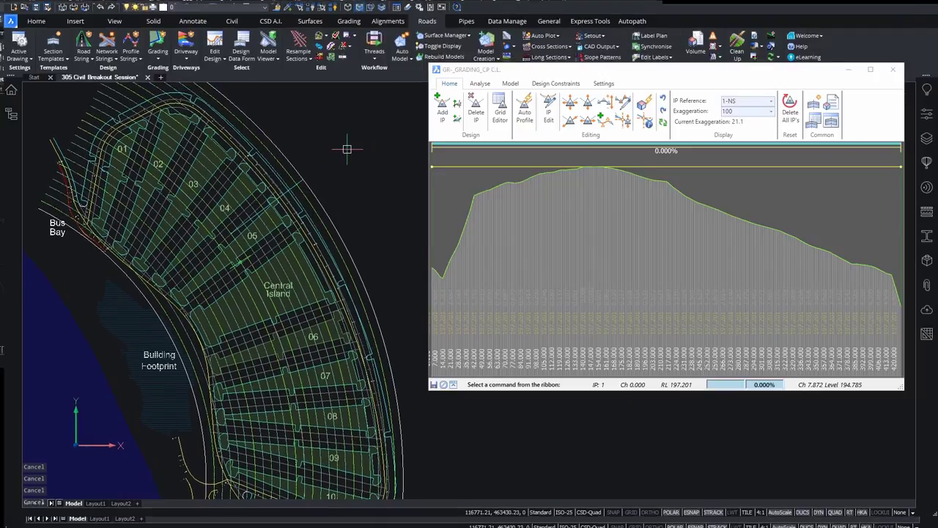
pyautogui.hotkey('ctrl', '0')
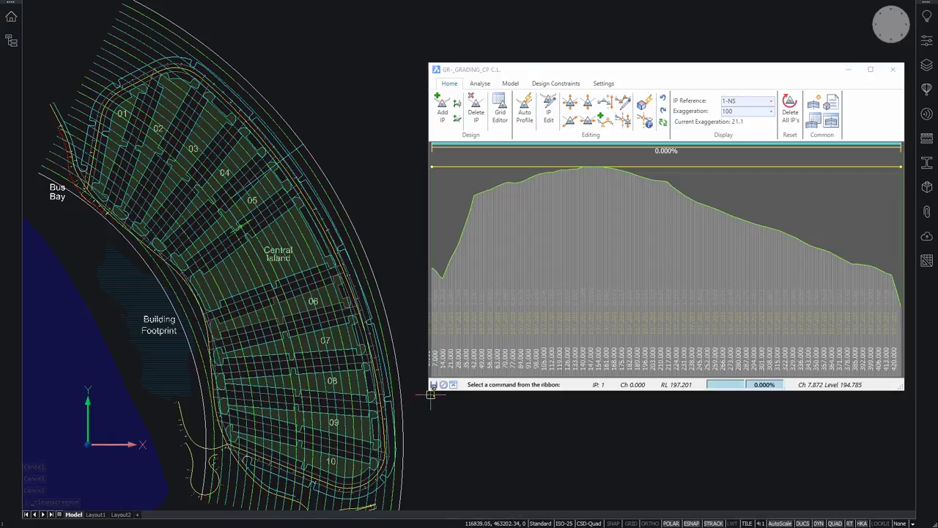
pyautogui.moveTo(429, 390); pyautogui.dragTo(409, 358)
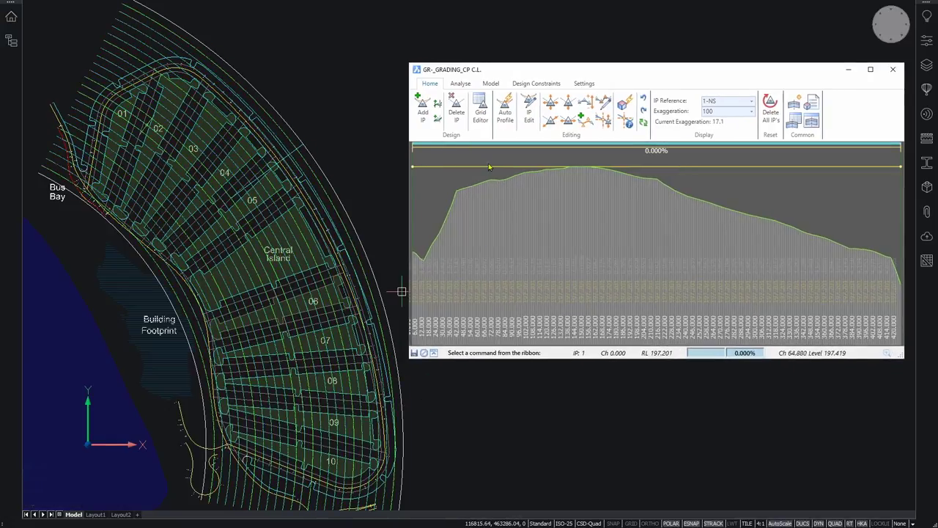
# Lower the profile's start IP to about RL 195.83 and its end IP to about RL 195.61.
pyautogui.click(568, 104)
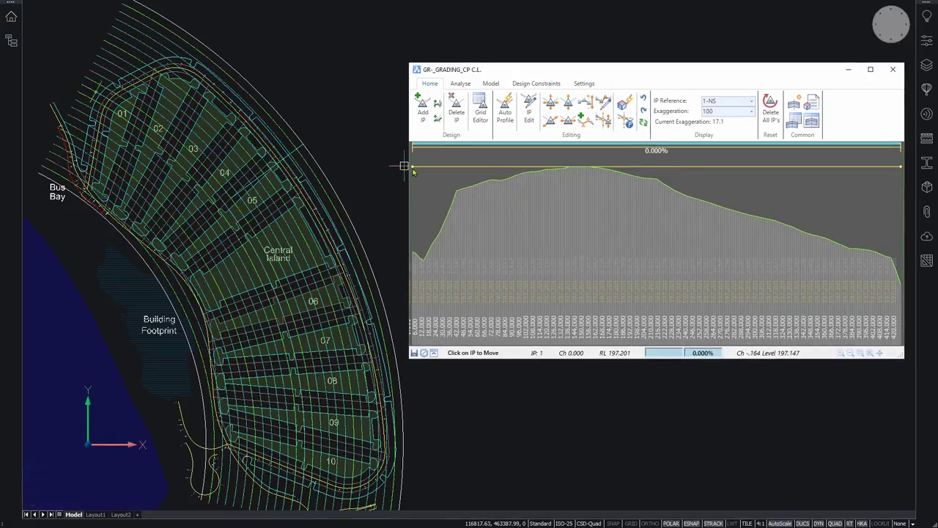
pyautogui.click(411, 167)
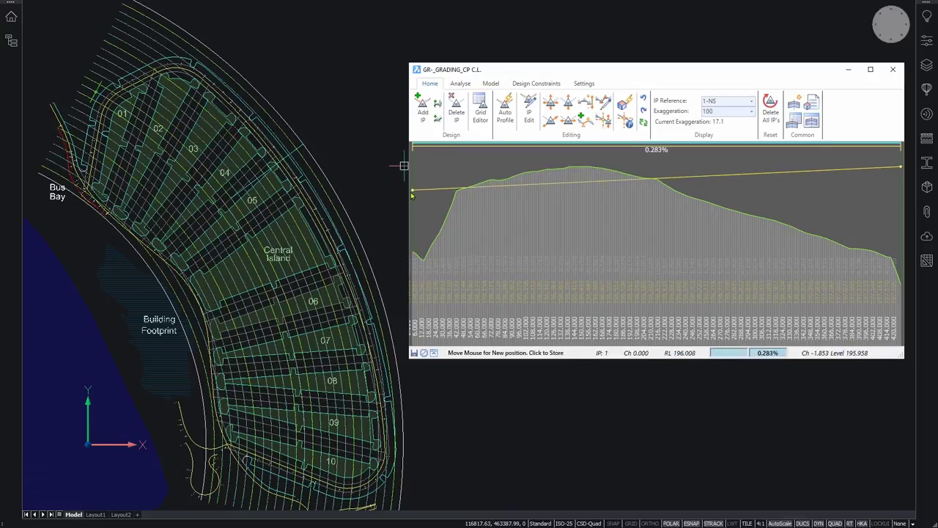
pyautogui.click(412, 194)
pyautogui.click(568, 104)
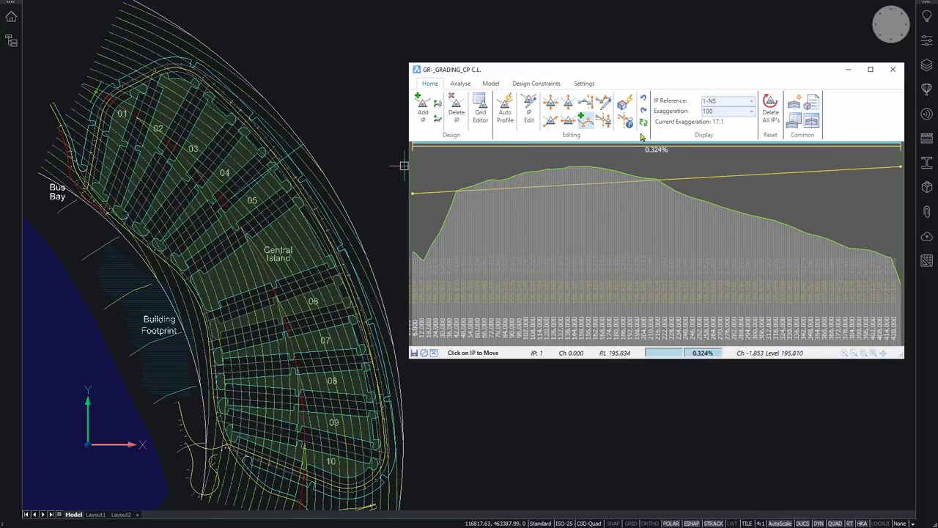
pyautogui.click(901, 168)
pyautogui.click(900, 197)
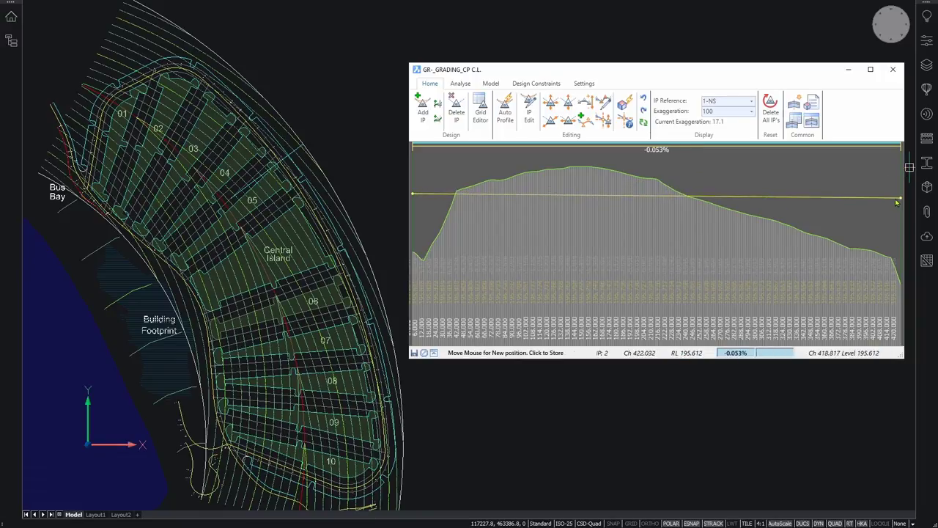
# Add an IP at about chainage 96.56 and level 197.94 with a vertical curve length of 60.
pyautogui.click(423, 110)
pyautogui.click(530, 165)
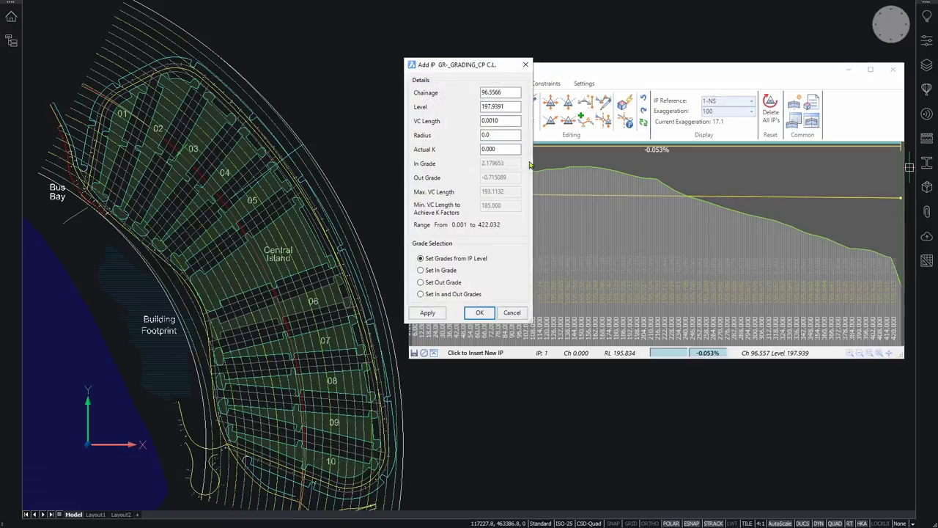
pyautogui.click(511, 121)
pyautogui.click(479, 313)
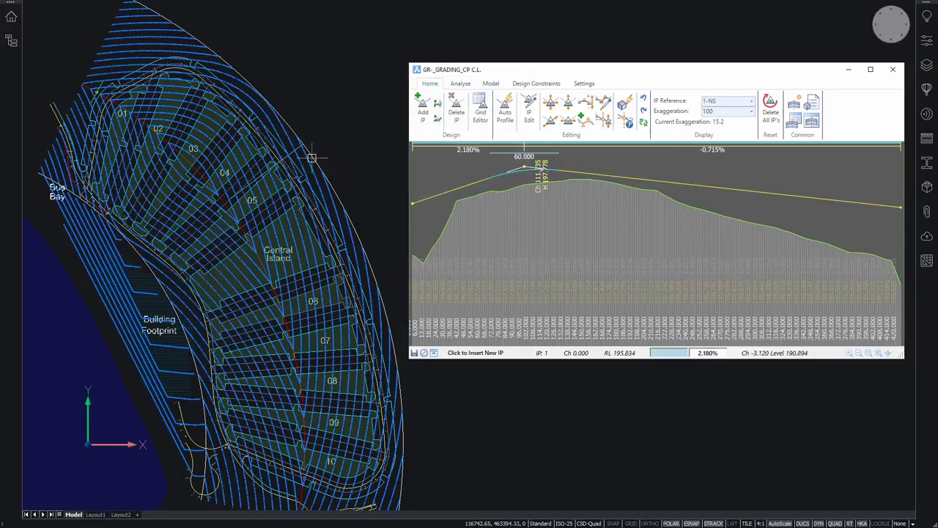
pyautogui.press('Escape')
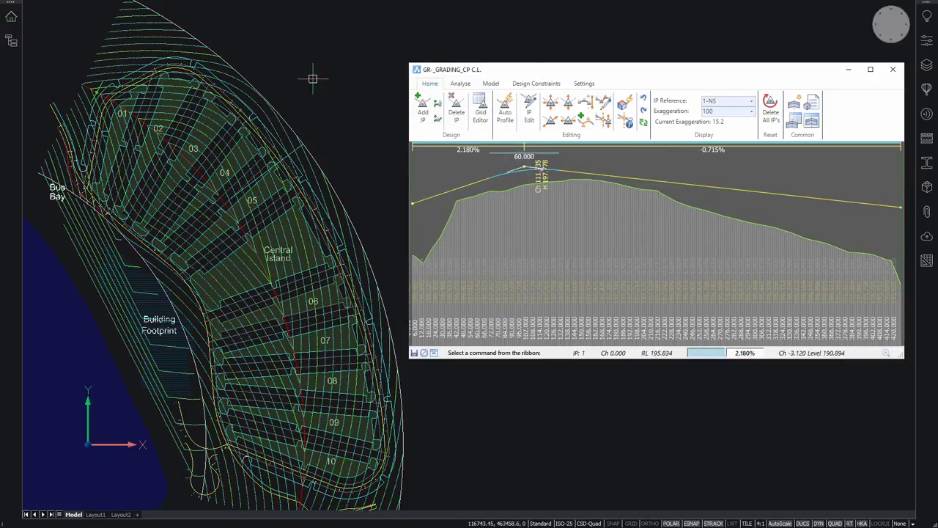
# Update the water drop path beside island 05 and inspect the drainage direction on the regraded surface.
pyautogui.keyDown('ctrl'); pyautogui.scroll(8, 281, 123); pyautogui.keyUp('ctrl')
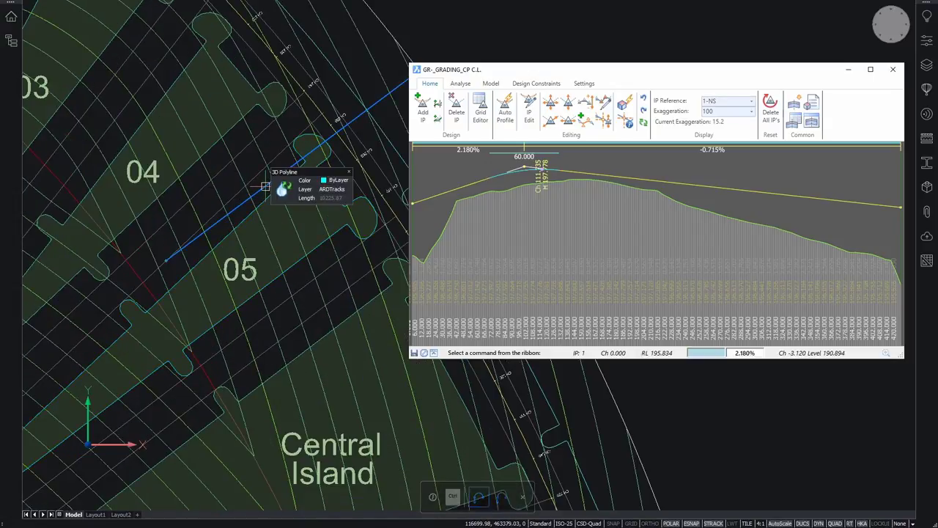
pyautogui.click(283, 189)
pyautogui.press('Escape')
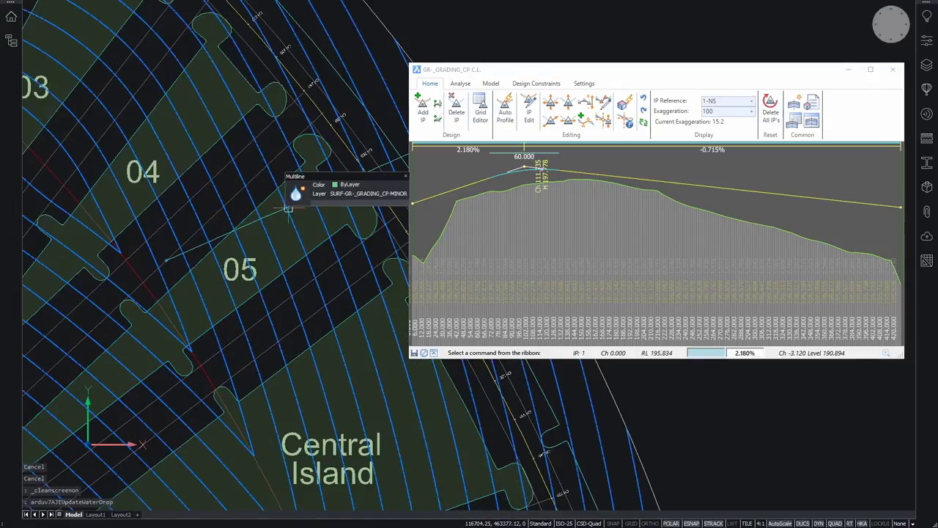
pyautogui.press('Escape')
pyautogui.press('Escape')
pyautogui.scroll(-4, 300, 216)
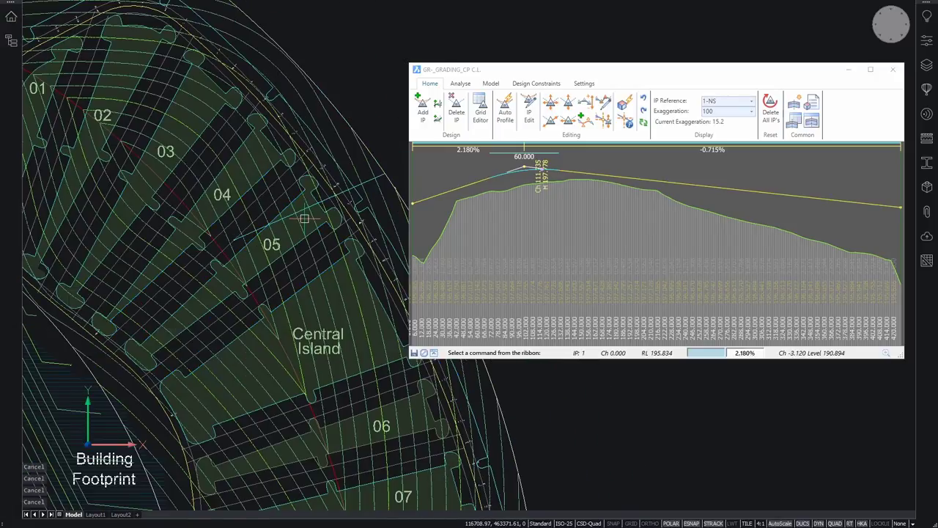
pyautogui.moveTo(368, 181)
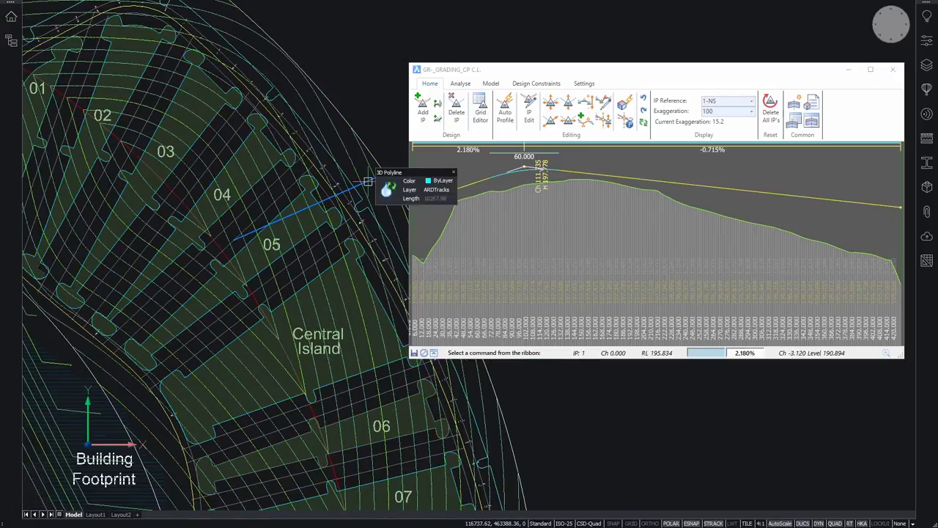
# Move the profile's intermediate IP to about chainage 209.33 and level 197.84.
pyautogui.click(551, 104)
pyautogui.click(524, 168)
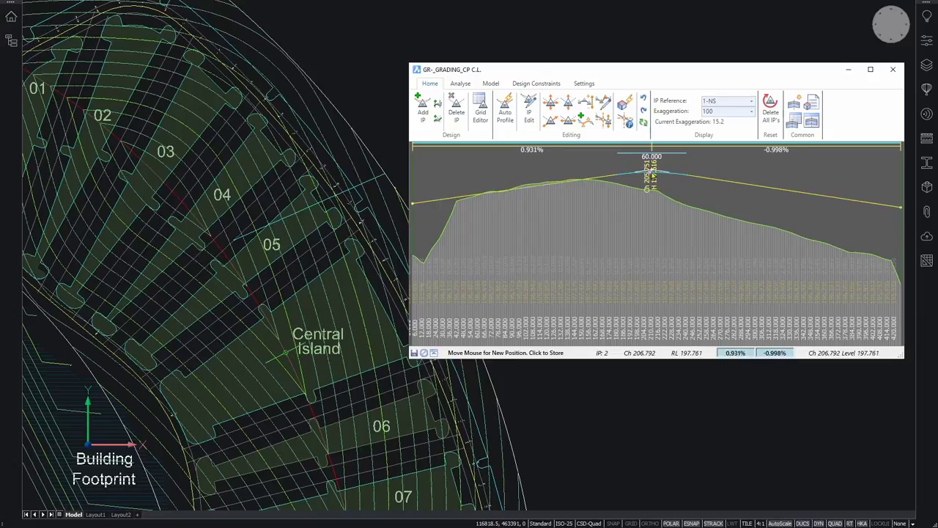
pyautogui.click(655, 174)
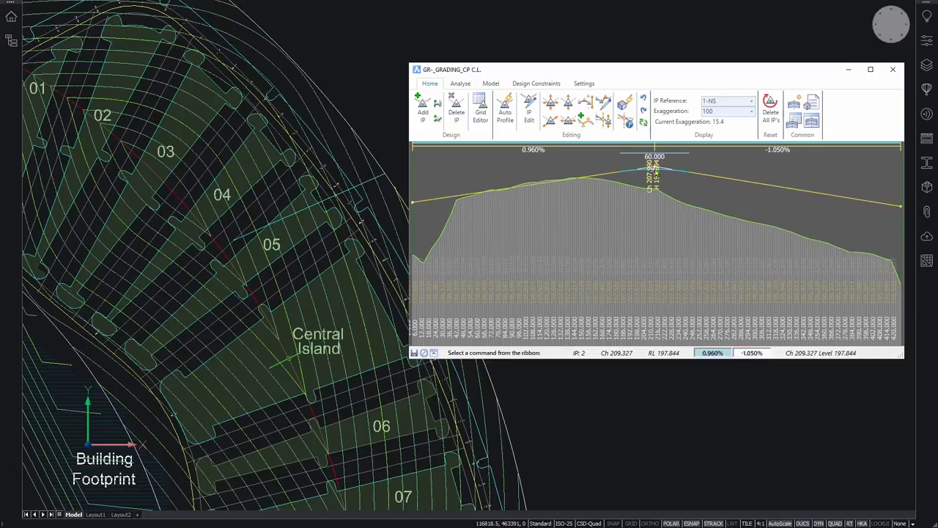
# Erase the water drop path beside island 05.
pyautogui.scroll(3, 294, 294)
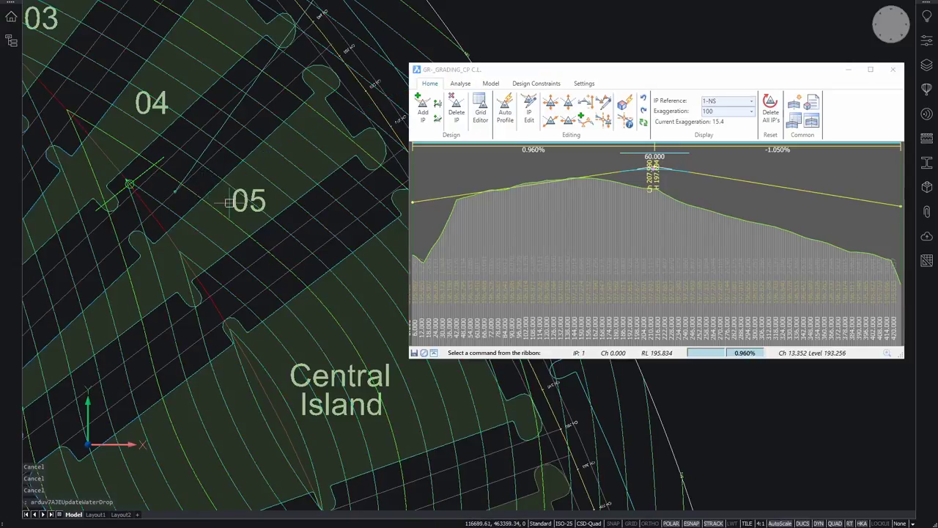
pyautogui.click(220, 126)
pyautogui.press('Delete')
pyautogui.scroll(-2, 271, 185)
pyautogui.scroll(-3, 271, 185)
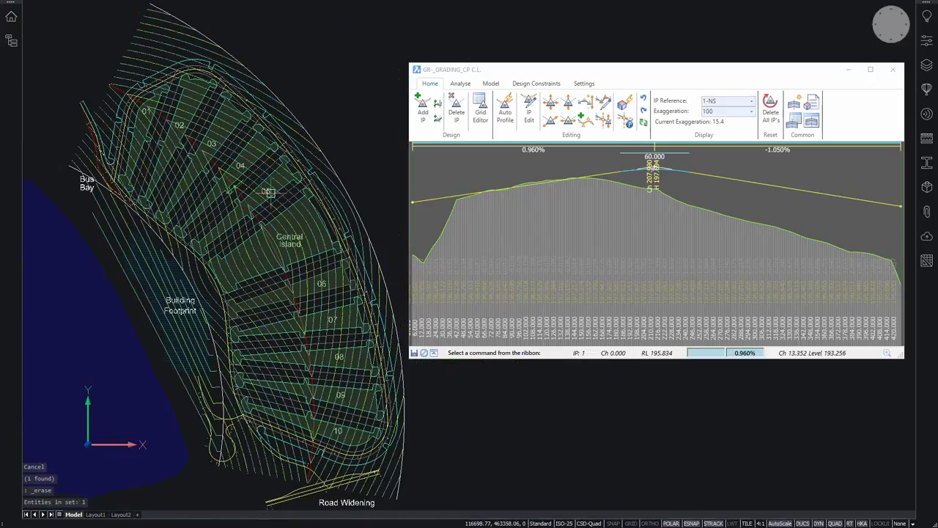
# Hide the grading surface contours and move the car park profile window clear of the plan.
pyautogui.scroll(2, 149, 287)
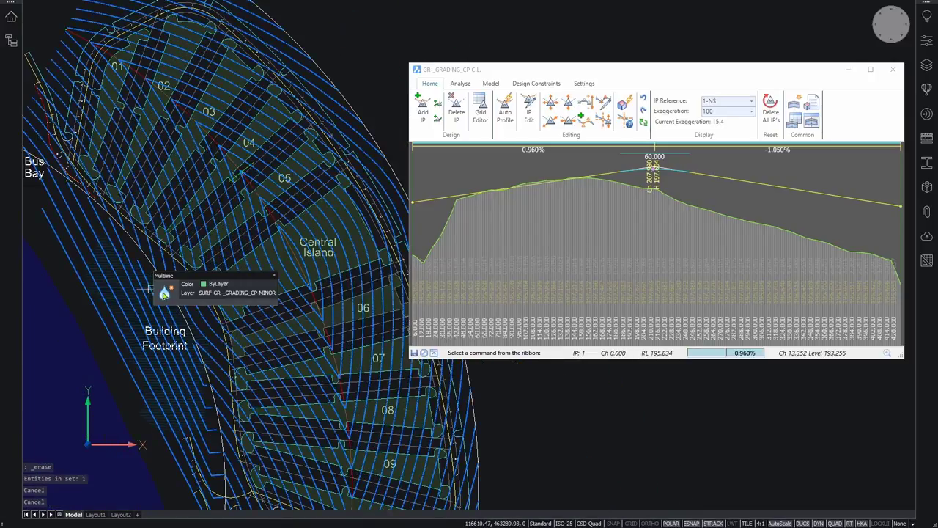
pyautogui.moveTo(315, 65)
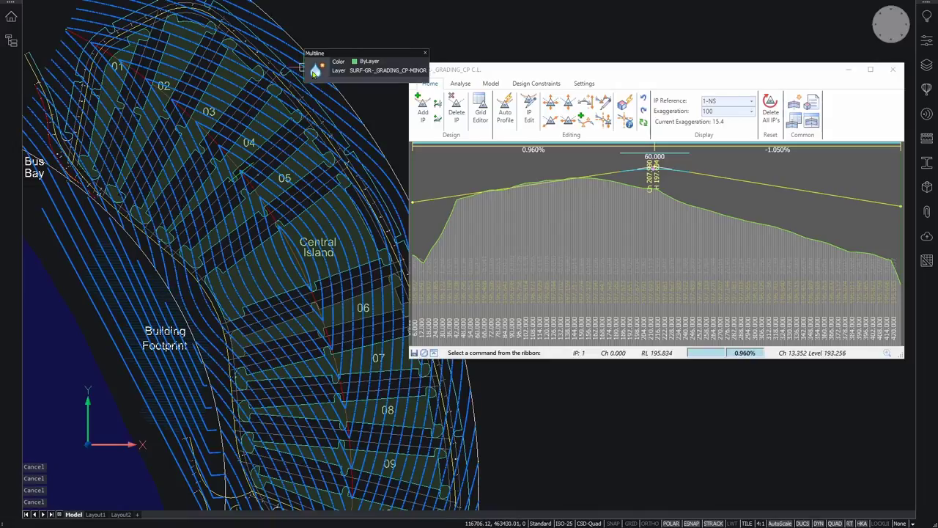
pyautogui.click(370, 71)
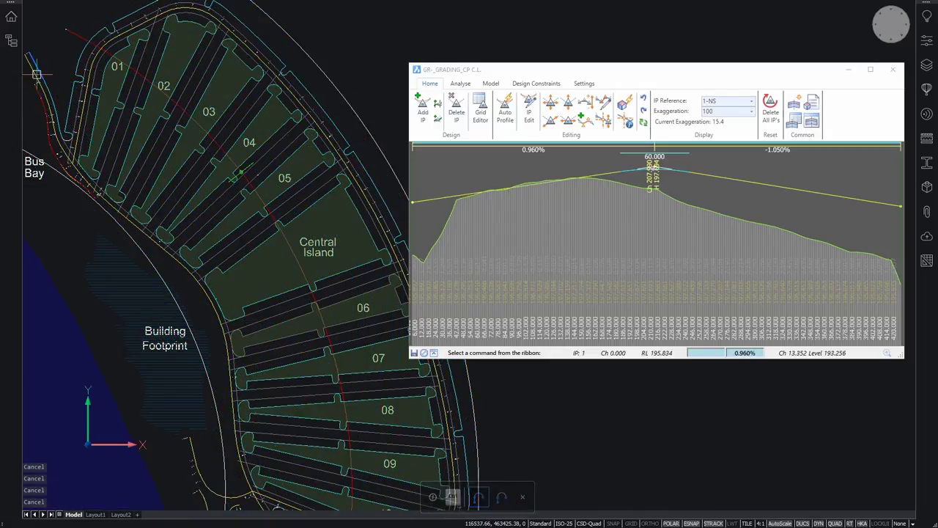
pyautogui.moveTo(633, 76)
pyautogui.mouseDown()
pyautogui.moveTo(583, 64)
pyautogui.moveTo(642, 185)
pyautogui.moveTo(918, 440)
pyautogui.mouseUp()
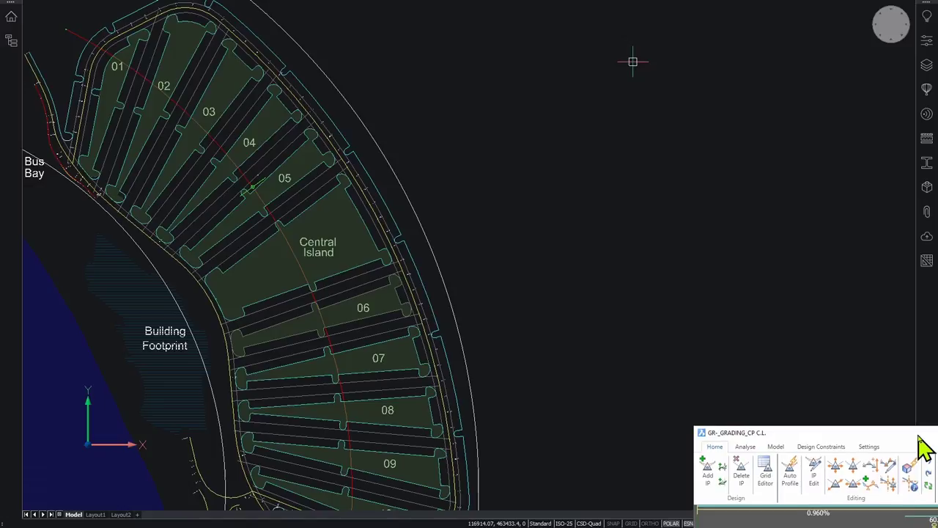
pyautogui.moveTo(438, 168); pyautogui.dragTo(571, 190, button='middle')
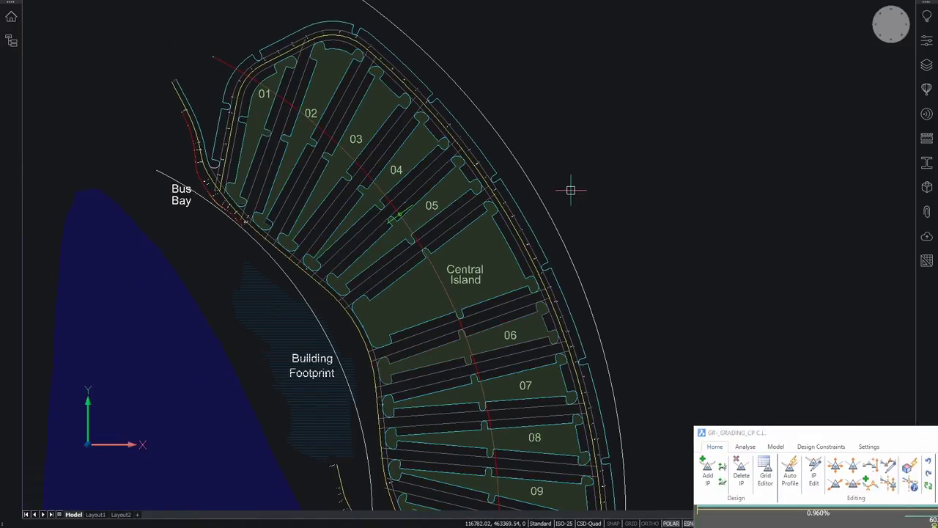
pyautogui.click(178, 92)
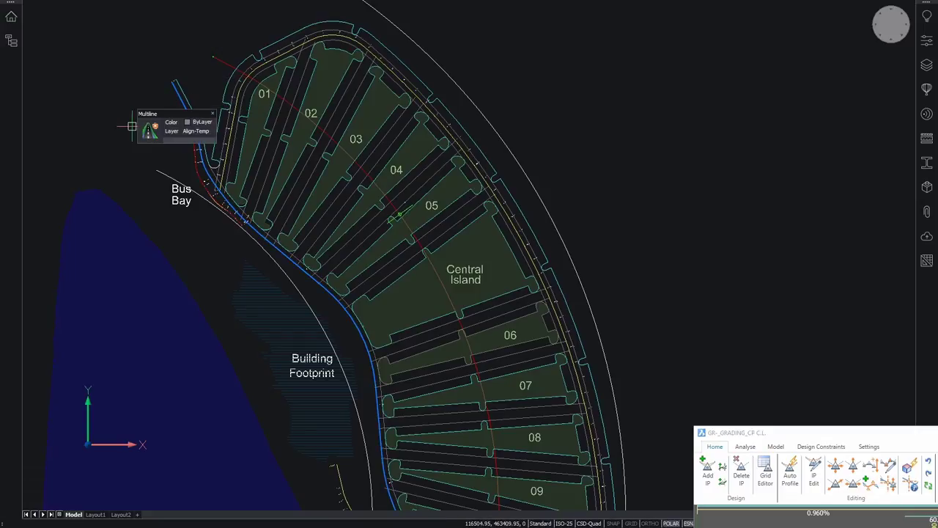
pyautogui.press('Escape')
pyautogui.press('Escape')
pyautogui.press('Escape')
pyautogui.press('Escape')
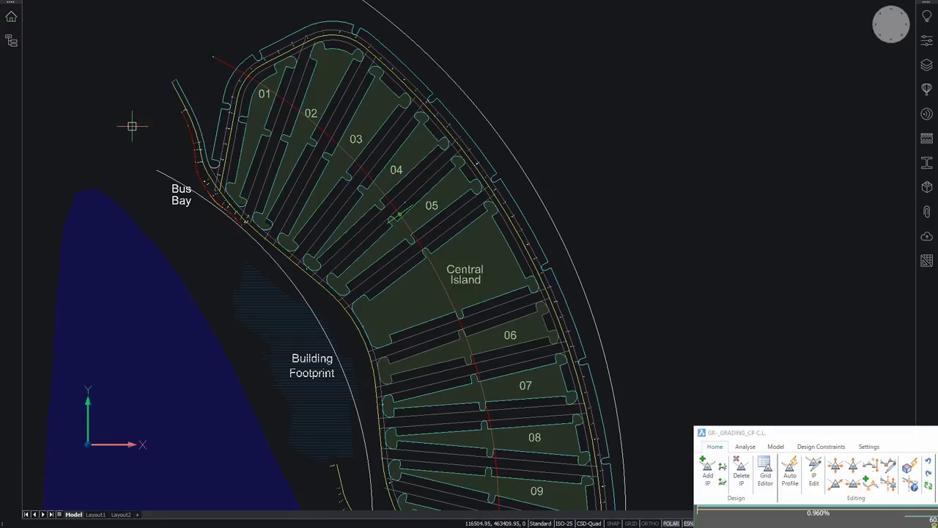
# Create a road string from the Main Road alignment beside the bus bay using the 305 - Main Road template.
pyautogui.scroll(1, 176, 151)
pyautogui.scroll(2, 218, 144)
pyautogui.click(219, 145)
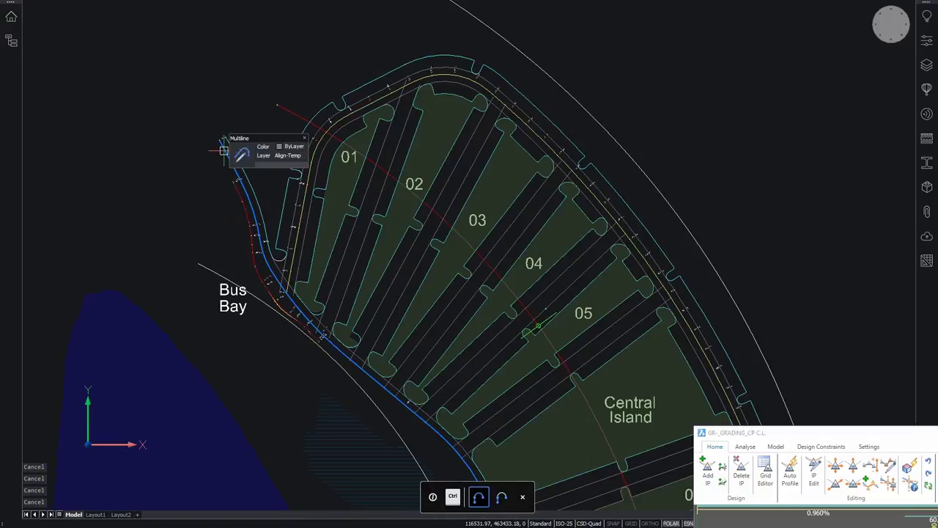
pyautogui.moveTo(242, 156)
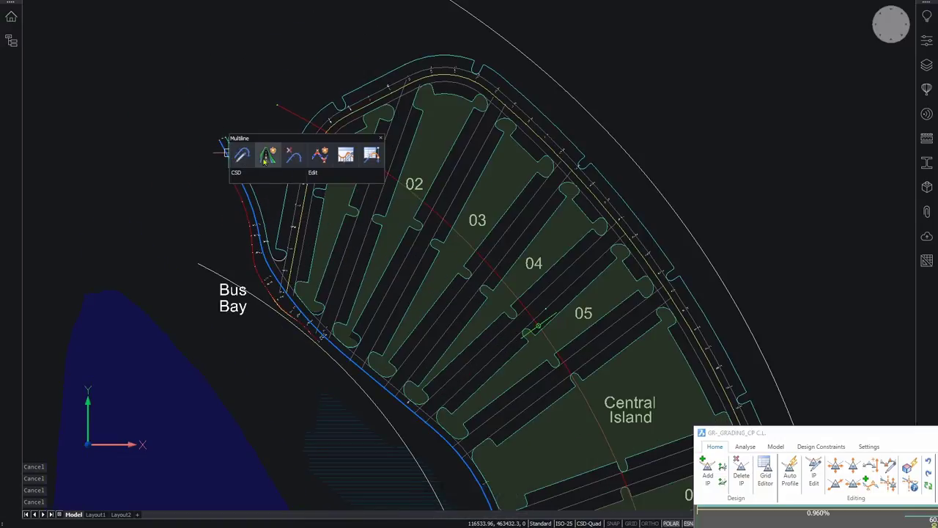
pyautogui.click(267, 154)
pyautogui.moveTo(445, 163); pyautogui.dragTo(184, 57)
pyautogui.click(234, 112)
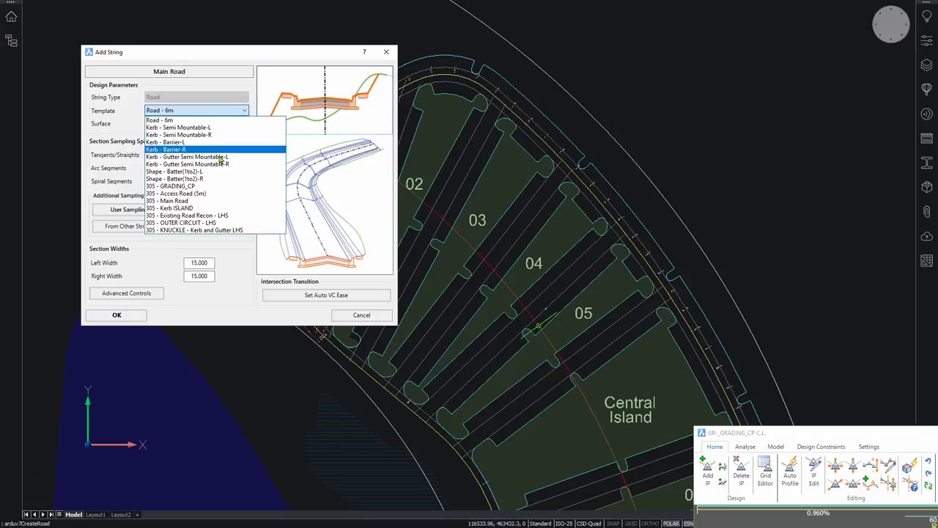
pyautogui.click(213, 200)
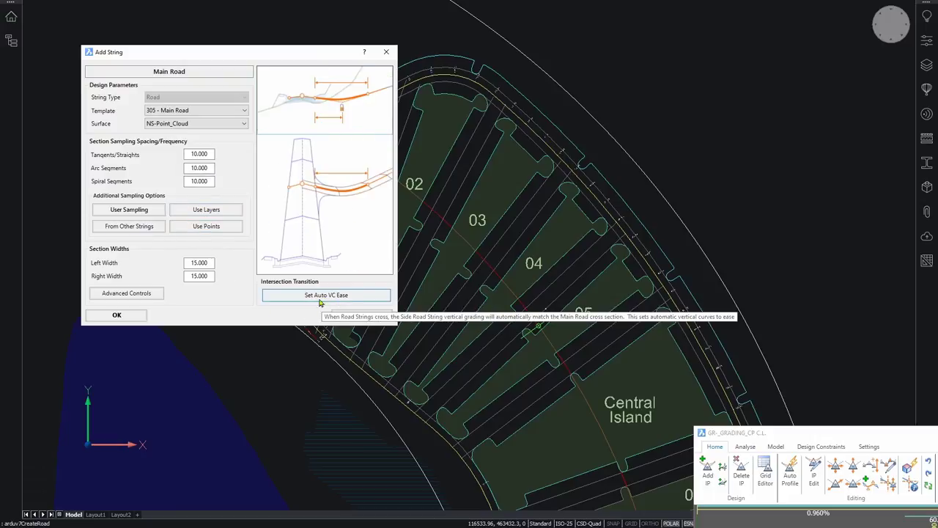
pyautogui.click(117, 315)
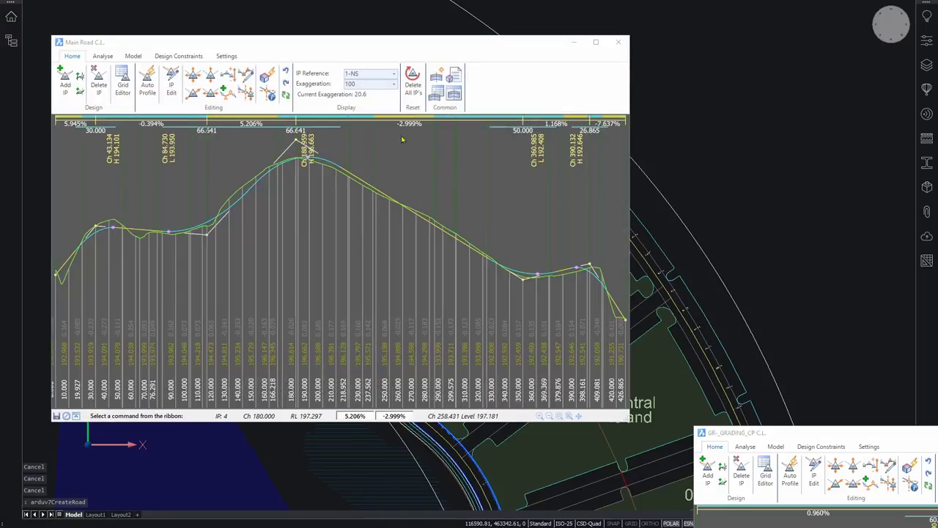
# Move the Main Road profile window beside the plan and bring the start of the road into view.
pyautogui.moveTo(418, 58); pyautogui.dragTo(414, 34)
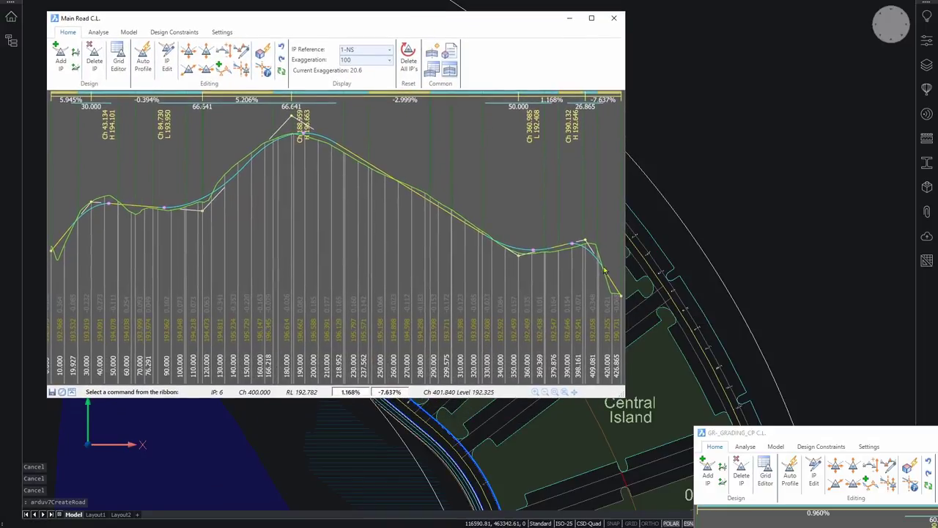
pyautogui.moveTo(189, 32)
pyautogui.mouseDown()
pyautogui.moveTo(510, 28)
pyautogui.moveTo(607, 41)
pyautogui.moveTo(587, 40)
pyautogui.mouseUp()
pyautogui.moveTo(263, 214)
pyautogui.mouseDown(button='middle')
pyautogui.moveTo(147, 164)
pyautogui.moveTo(145, 126)
pyautogui.mouseUp(button='middle')
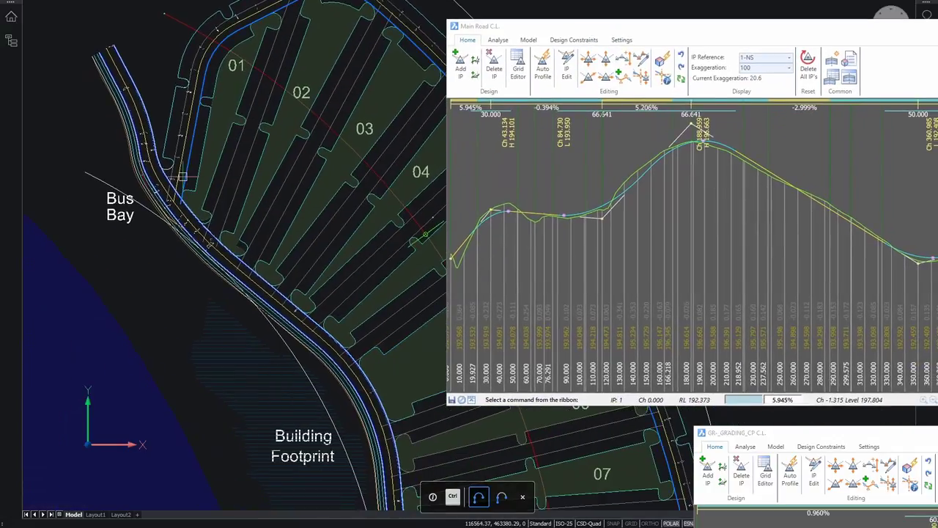
pyautogui.scroll(5, 126, 95)
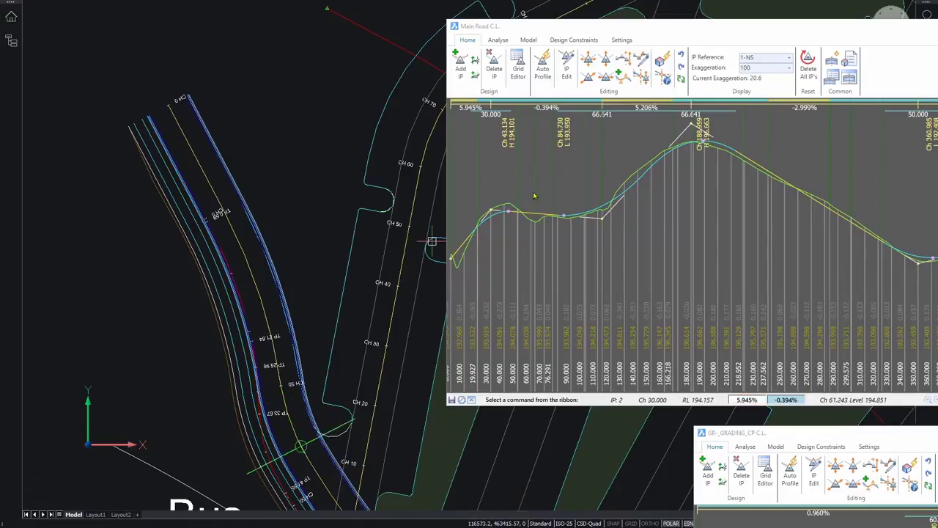
# Inspect the Main Road cross section at chainage 20 in the section viewer, and close the viewer.
pyautogui.click(478, 183)
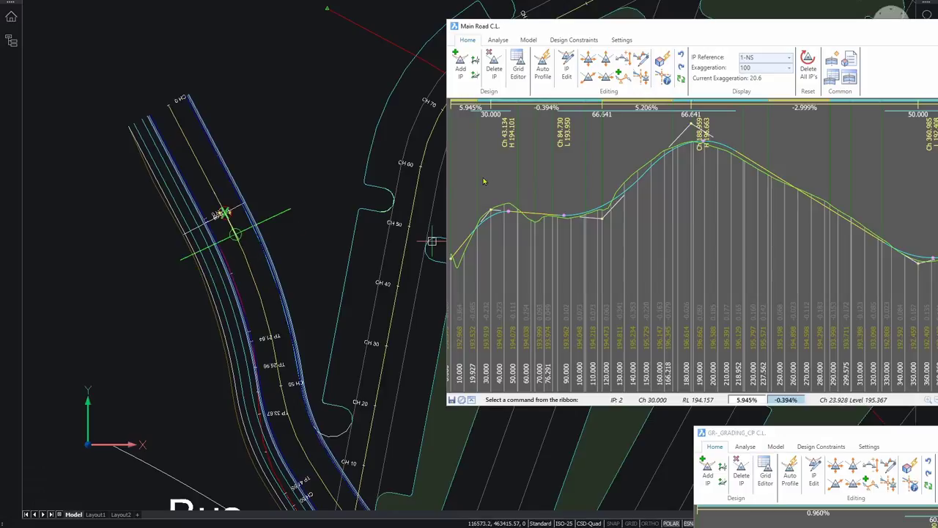
pyautogui.moveTo(571, 14); pyautogui.dragTo(224, 22)
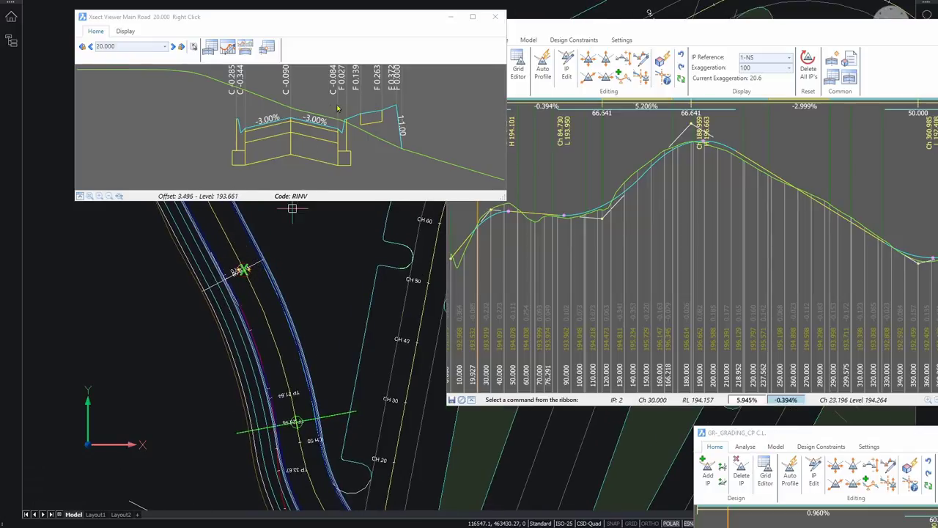
pyautogui.click(546, 192)
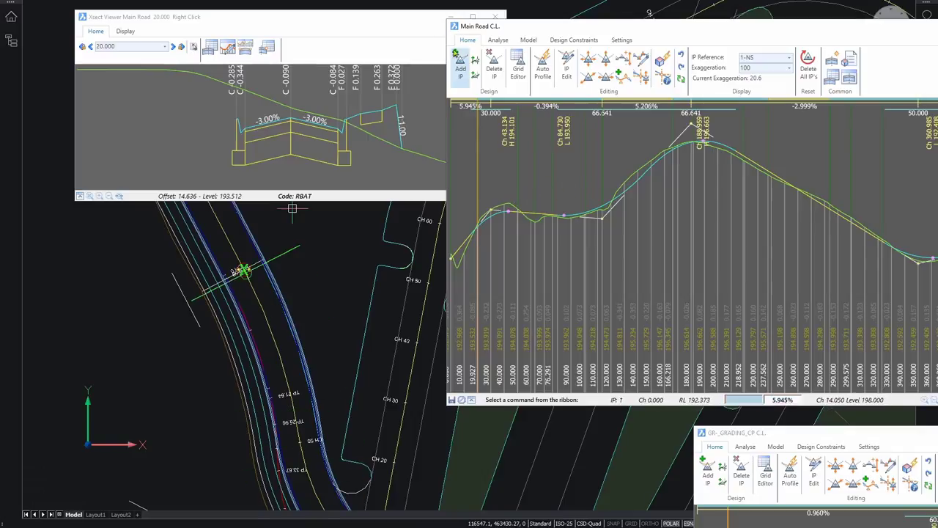
pyautogui.click(415, 27)
pyautogui.click(468, 24)
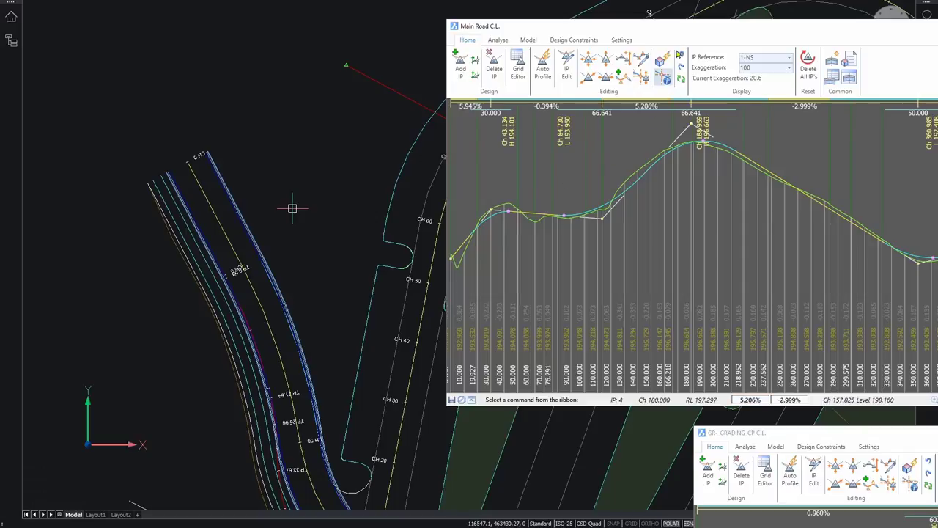
# Bring the full Main Road profile into view and lower the IP near chainage 350, giving adjoining grades of about -3.66% and 1.72%.
pyautogui.moveTo(696, 32); pyautogui.dragTo(553, 30)
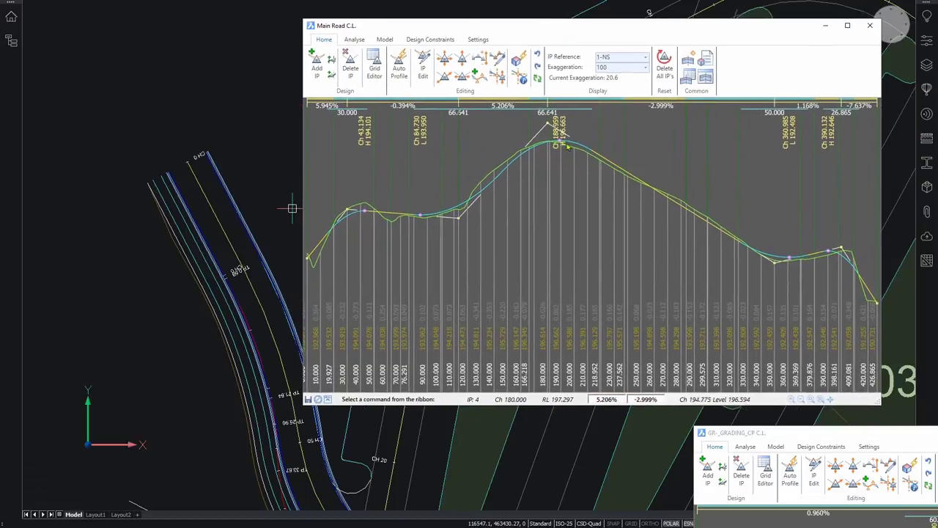
pyautogui.click(463, 62)
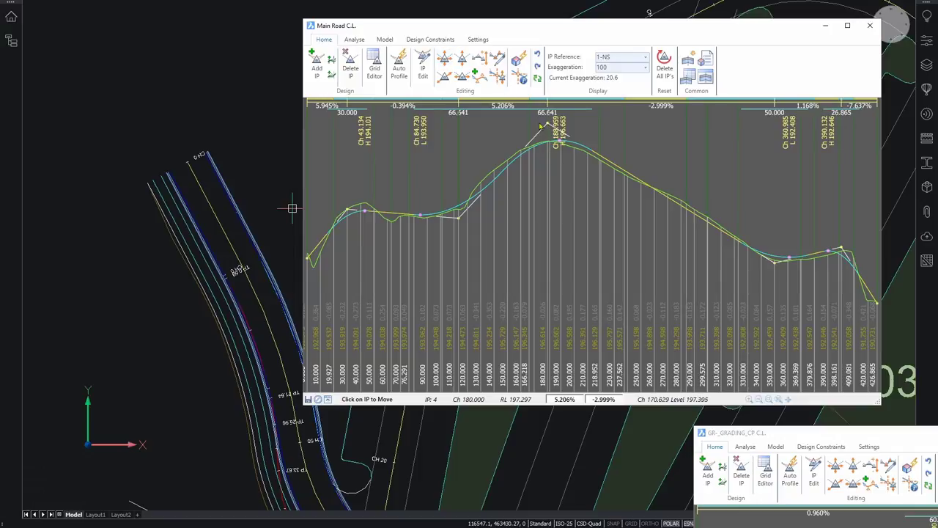
pyautogui.click(548, 126)
pyautogui.click(546, 132)
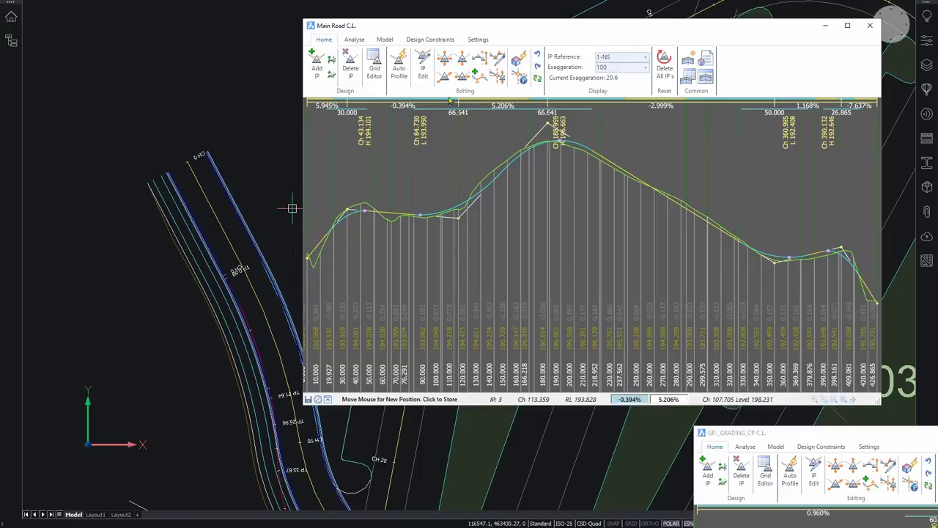
pyautogui.click(773, 268)
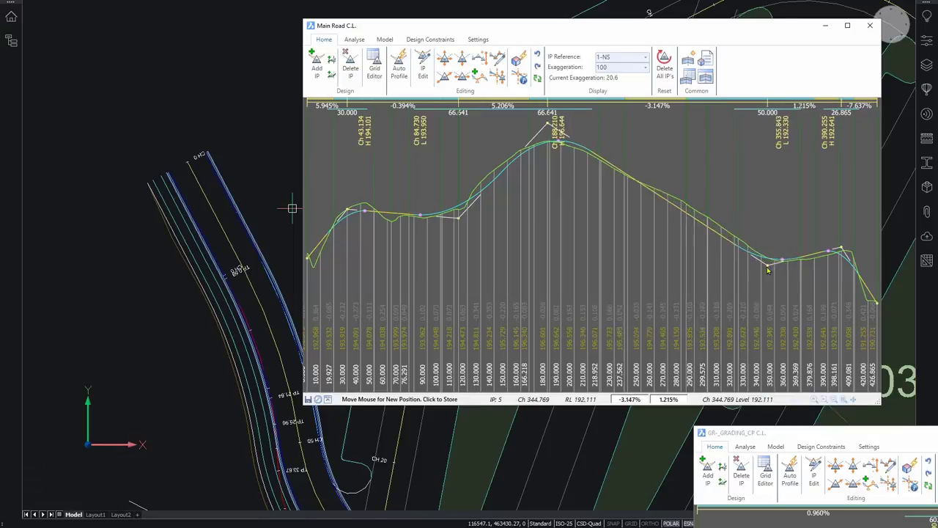
pyautogui.click(755, 277)
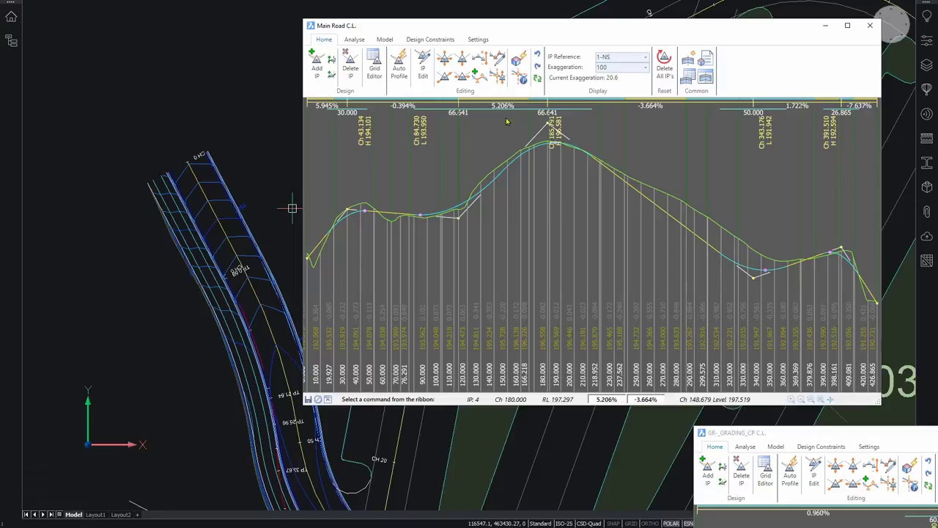
# Add a Show Surface (Alignment) design constraint named GR, referencing the Main Road alignment and the GR-_GRADING_CP surface, and apply it.
pyautogui.click(433, 40)
pyautogui.click(425, 63)
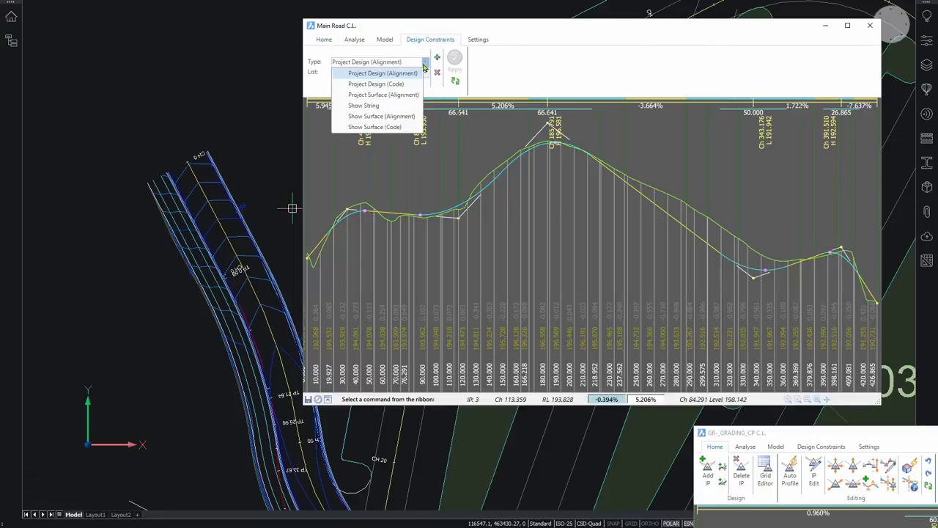
pyautogui.click(392, 116)
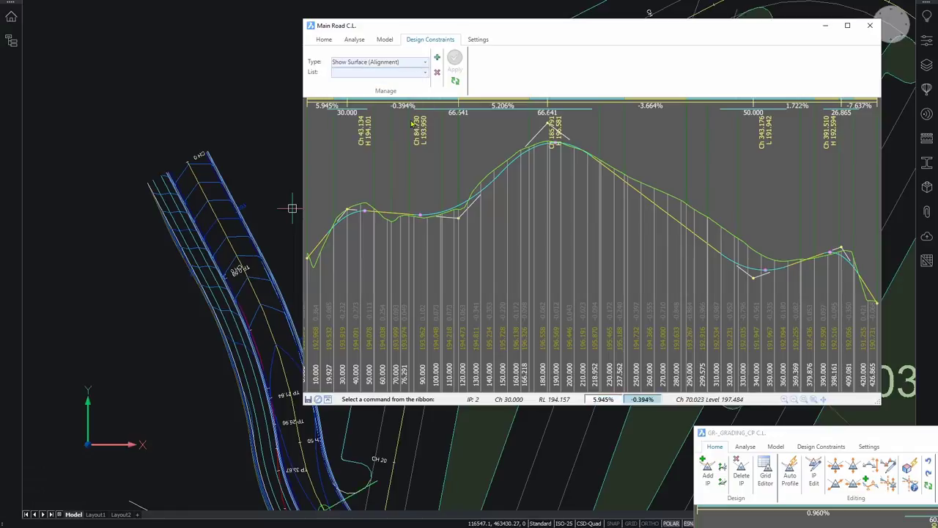
pyautogui.click(437, 57)
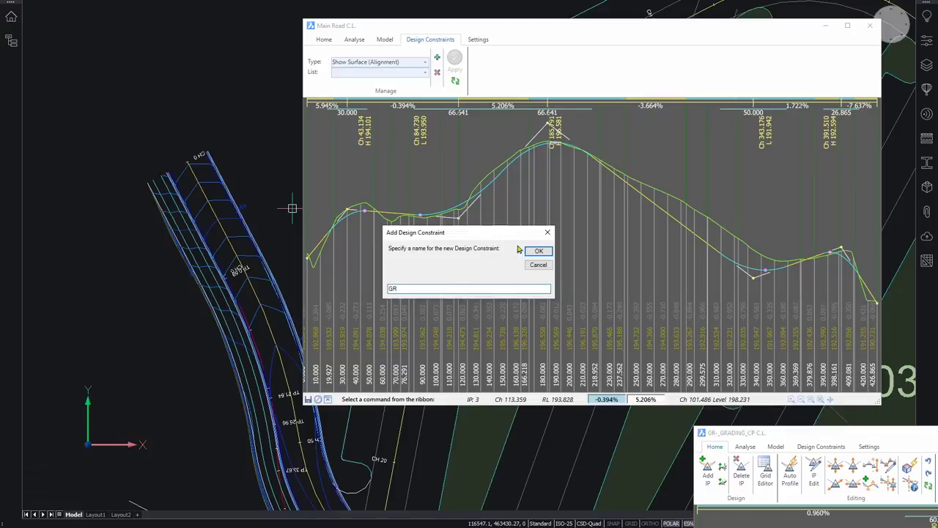
pyautogui.click(537, 251)
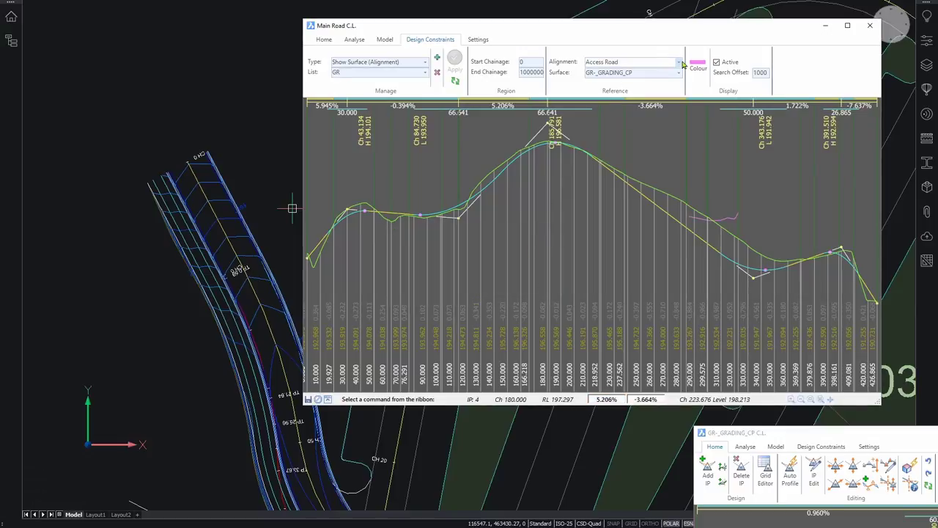
pyautogui.click(679, 62)
pyautogui.click(616, 104)
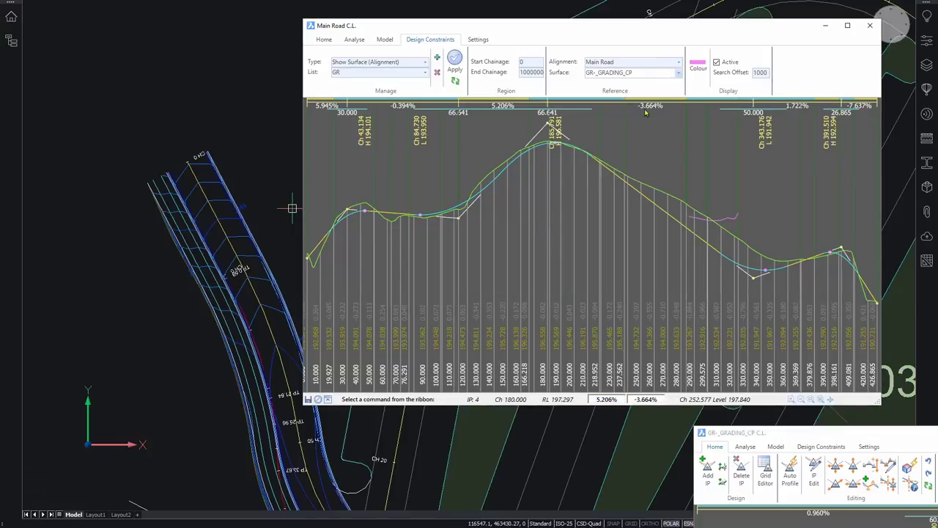
pyautogui.click(456, 64)
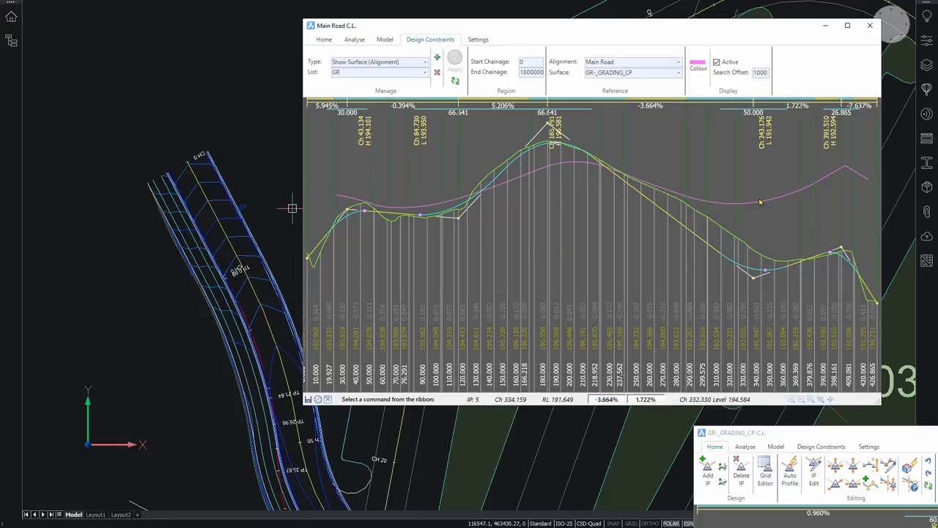
# Raise the Main Road IP near chainage 113 towards the constraint line, giving adjoining grades of about 0.16% and 4.17%.
pyautogui.scroll(2, 292, 208)
pyautogui.moveTo(249, 331); pyautogui.dragTo(137, 254, button='middle')
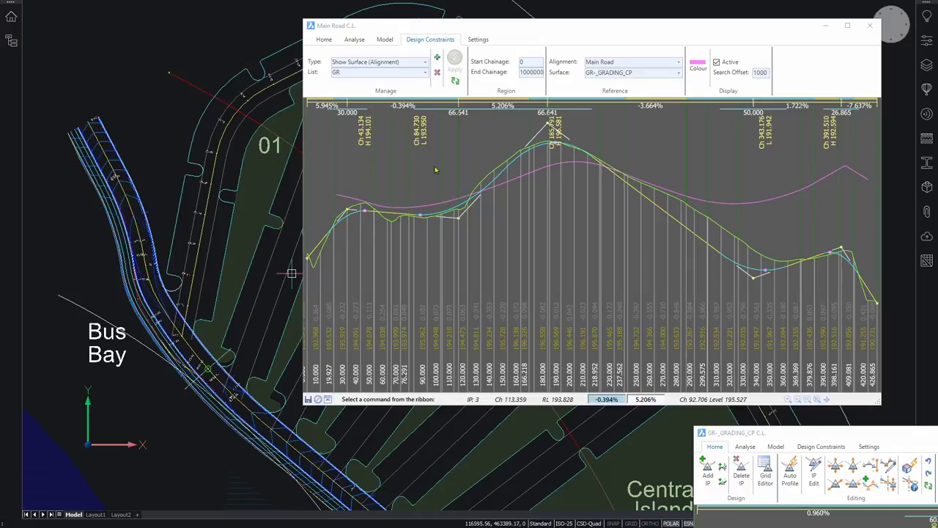
pyautogui.click(323, 39)
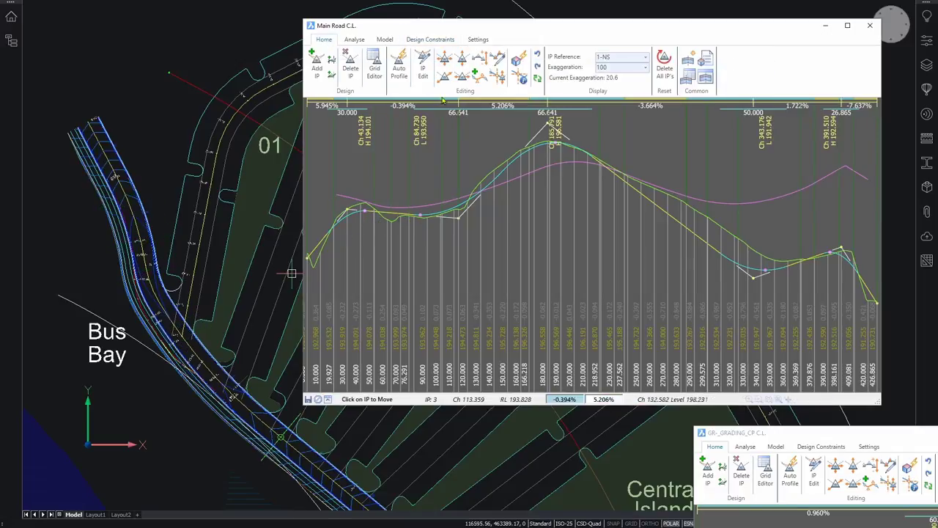
pyautogui.click(459, 218)
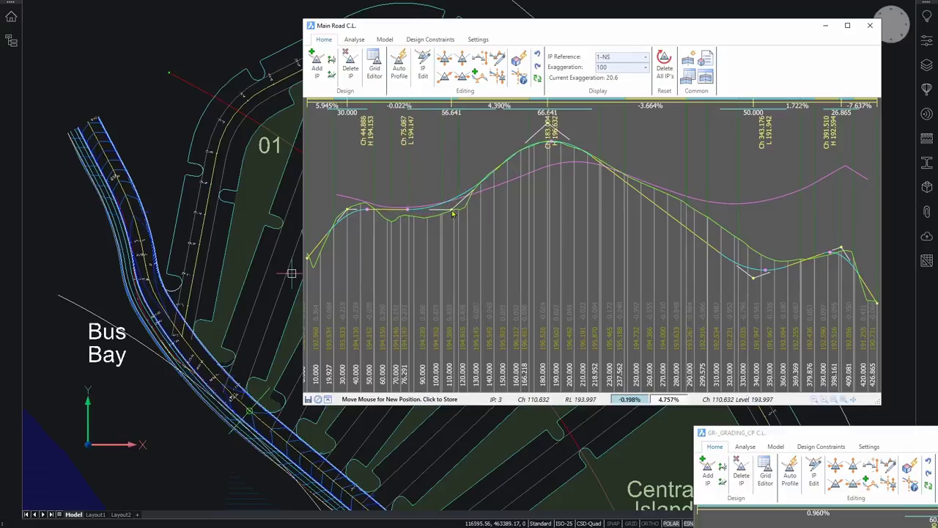
pyautogui.click(449, 209)
# Move the crest IP to about chainage 209, giving adjoining grades of about 1.96% and -3.71%.
pyautogui.click(444, 63)
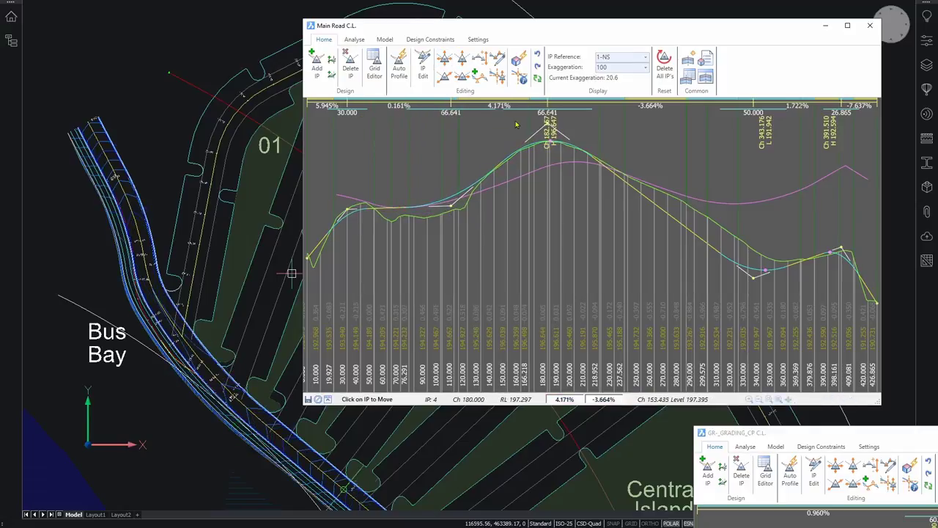
pyautogui.click(548, 138)
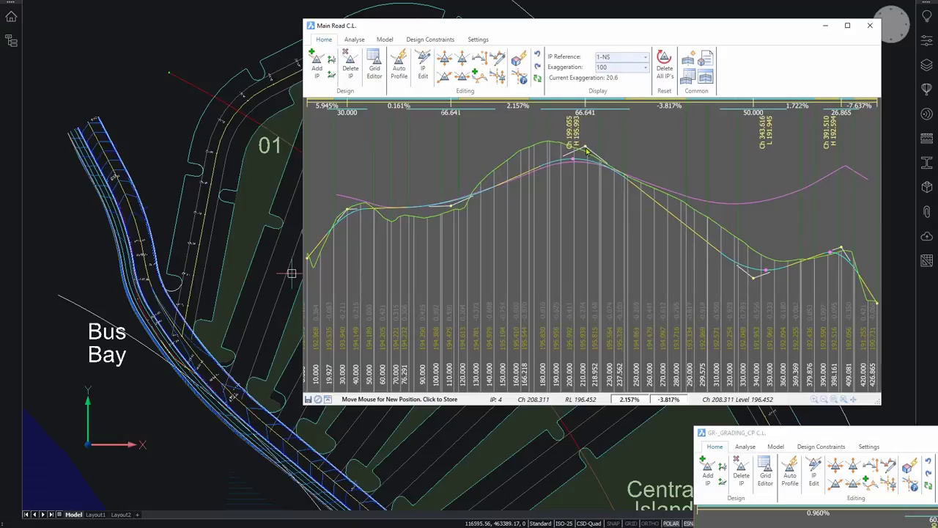
pyautogui.click(588, 139)
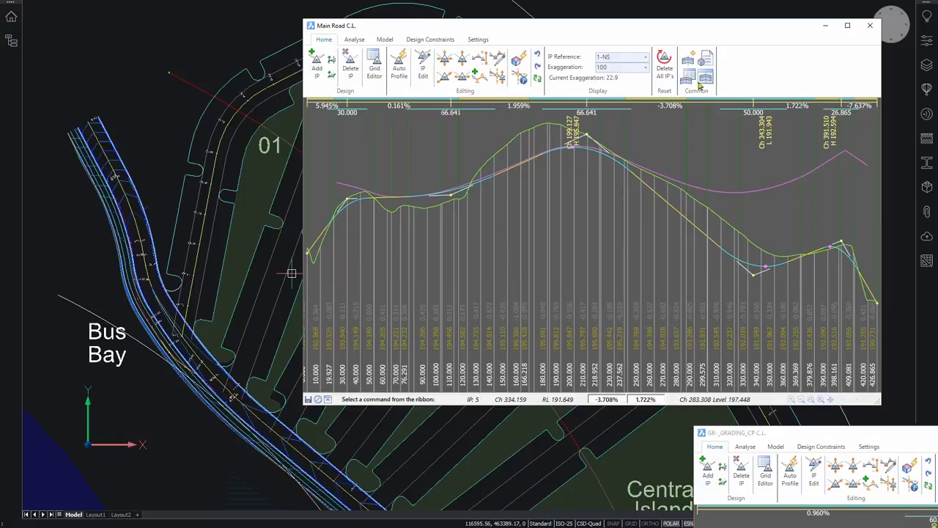
# Raise the low-point IP to about chainage 340, RL 192.61, giving adjoining grades of about -2.80% and 0.28%.
pyautogui.scroll(-3, 212, 331)
pyautogui.moveTo(293, 447)
pyautogui.mouseDown(button='middle')
pyautogui.moveTo(237, 348)
pyautogui.moveTo(152, 273)
pyautogui.mouseUp(button='middle')
pyautogui.scroll(3, 194, 330)
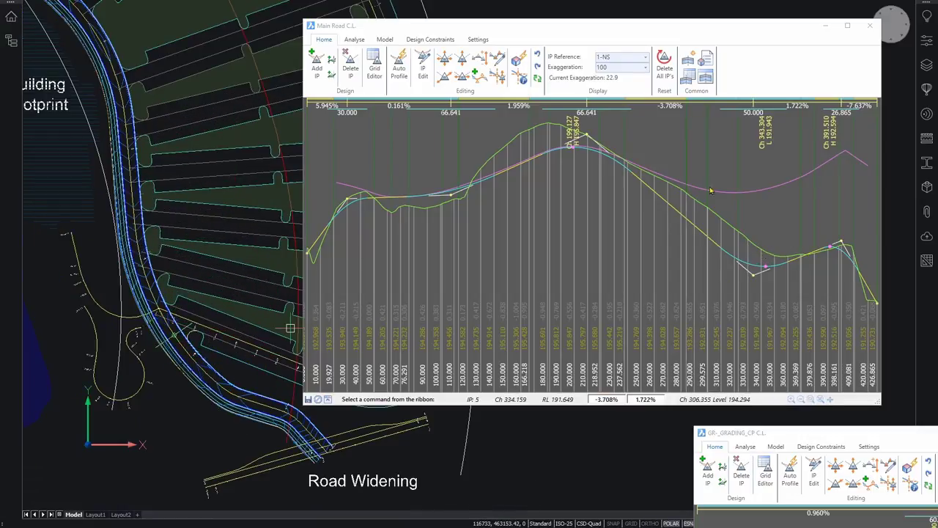
pyautogui.click(462, 58)
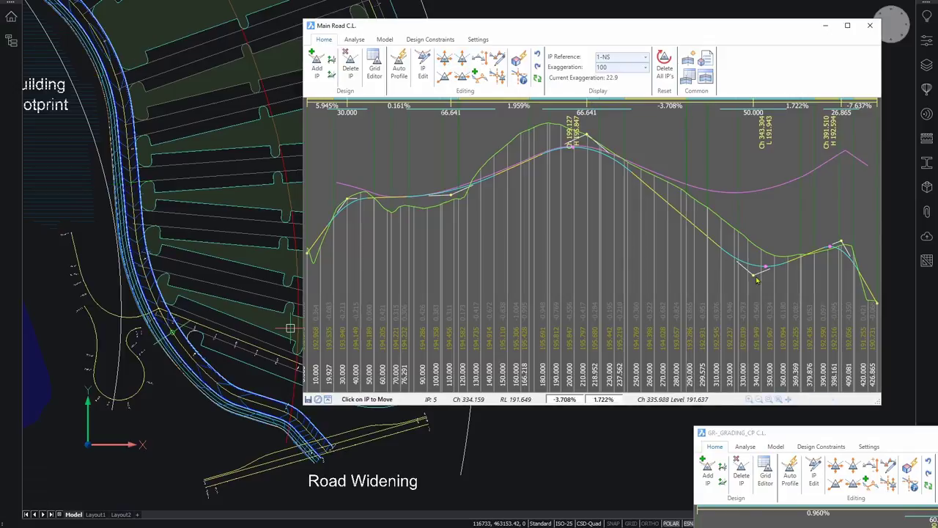
pyautogui.click(755, 277)
pyautogui.click(763, 244)
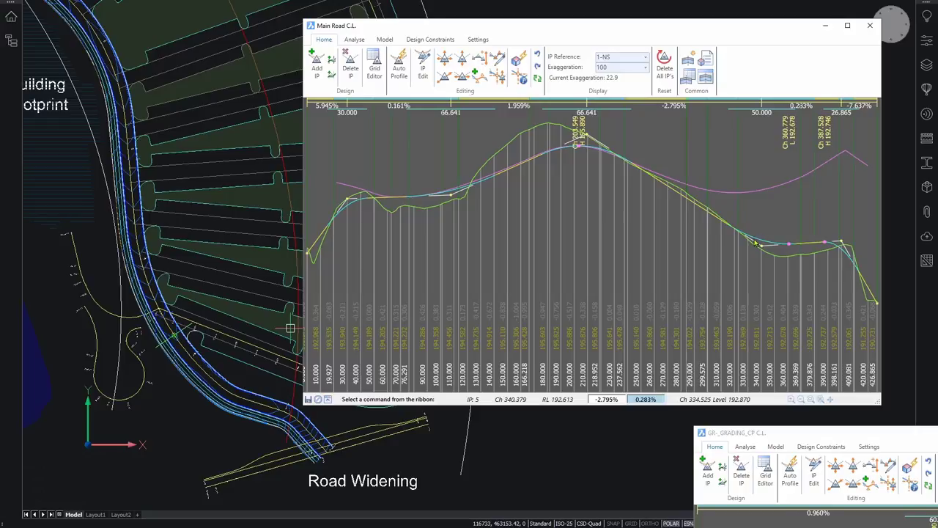
# Lower the end IP of the GR-_GRADING_CP profile to about RL 194.38 for a -1.63% grade, and move its window clear.
pyautogui.moveTo(806, 438); pyautogui.dragTo(478, 179)
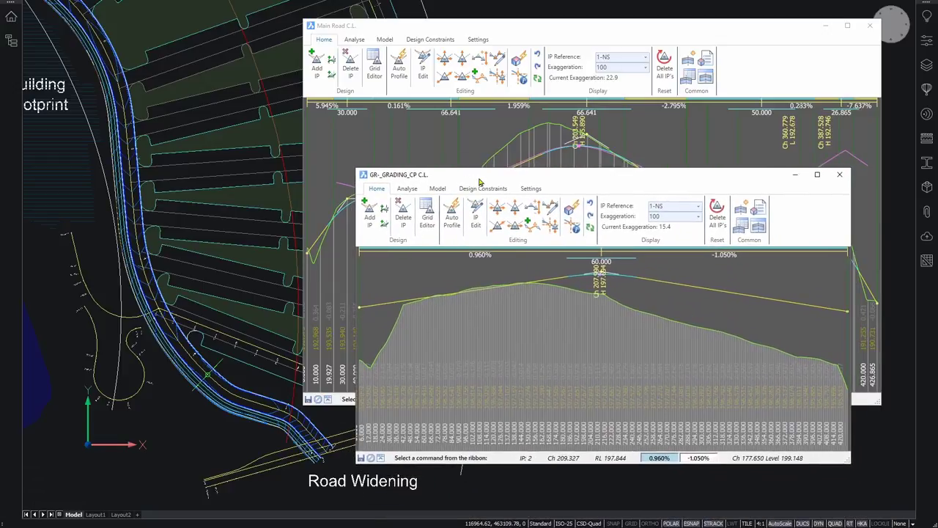
pyautogui.click(515, 223)
pyautogui.click(848, 314)
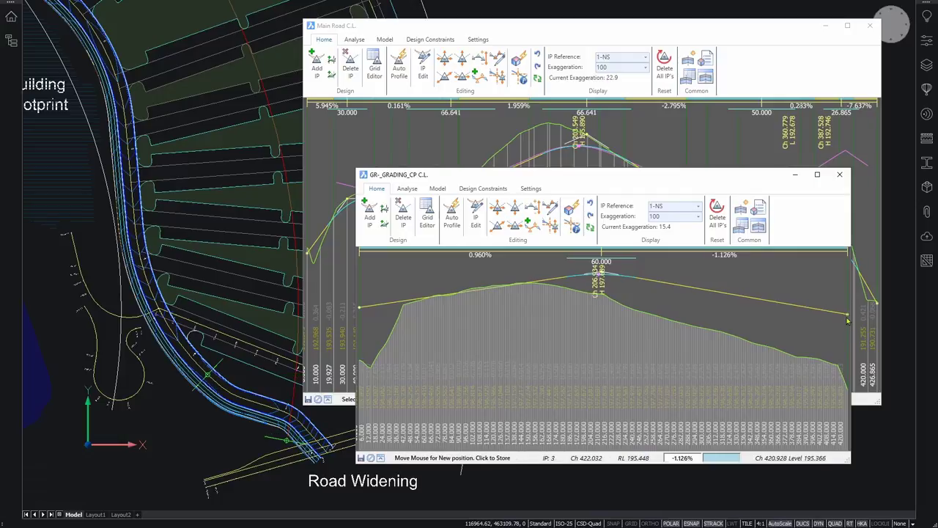
pyautogui.click(838, 328)
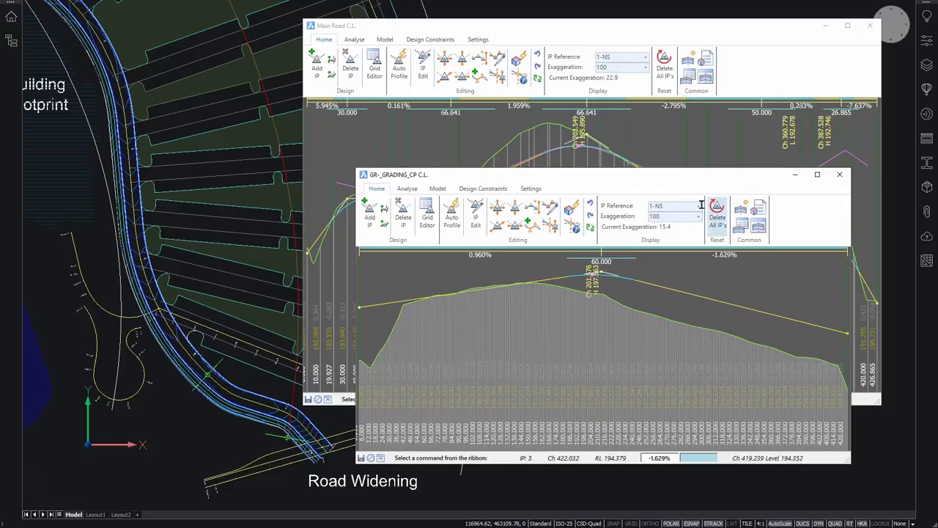
pyautogui.moveTo(687, 175); pyautogui.dragTo(799, 278)
# Refresh the Main Road profile's design constraint to pick up the regraded car park surface.
pyautogui.click(588, 27)
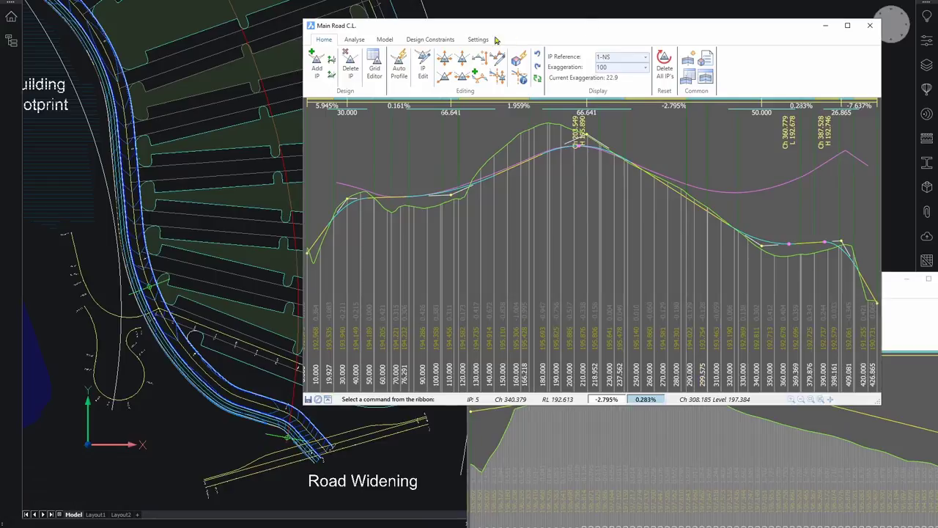
pyautogui.click(424, 41)
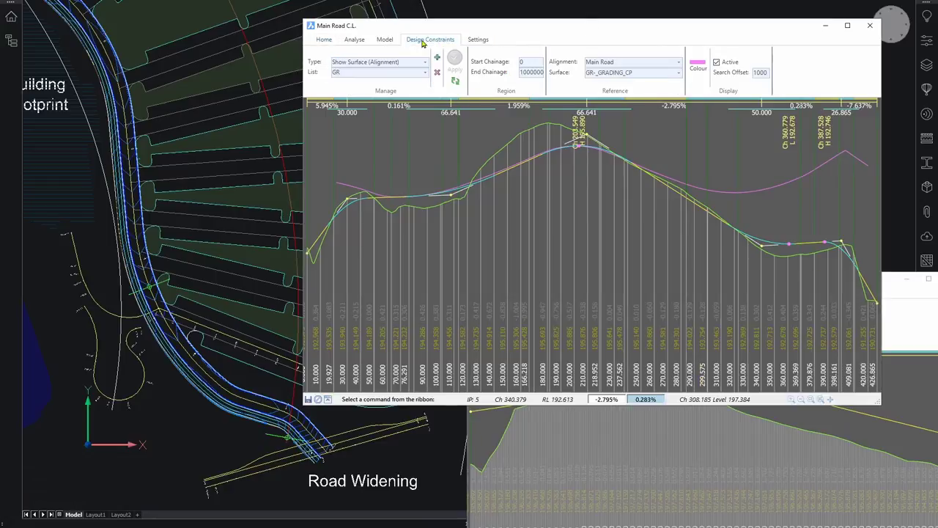
pyautogui.click(454, 83)
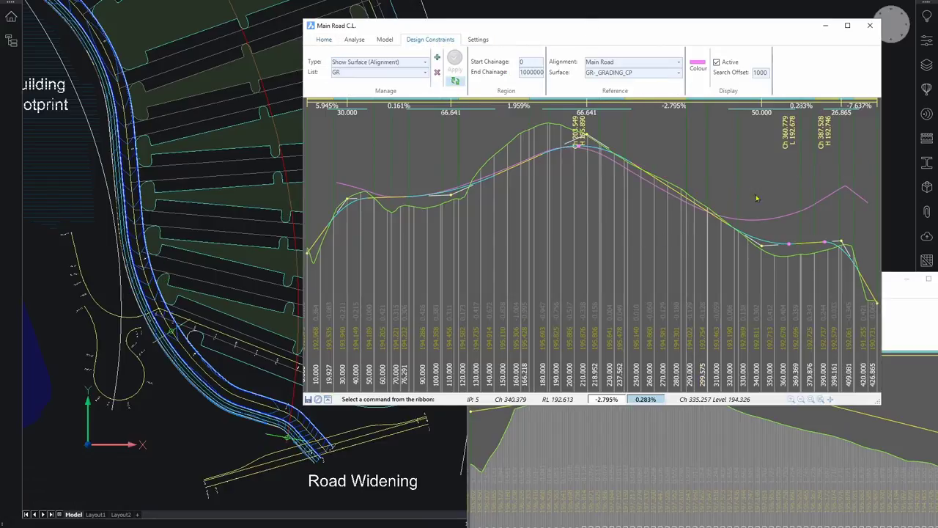
# Move the Main Road crest IP back and down towards the constraint line, giving adjoining grades of about 2.05% and -2.50%.
pyautogui.click(324, 40)
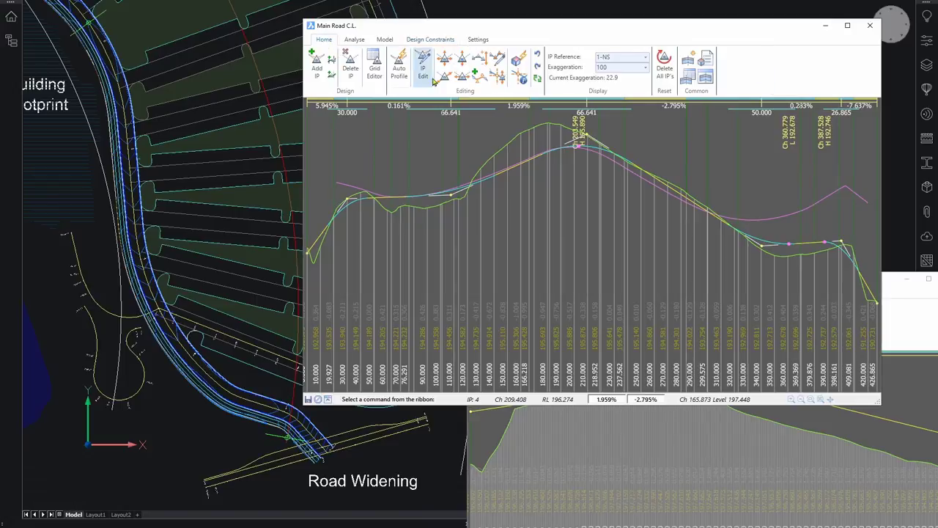
pyautogui.click(445, 61)
pyautogui.click(579, 144)
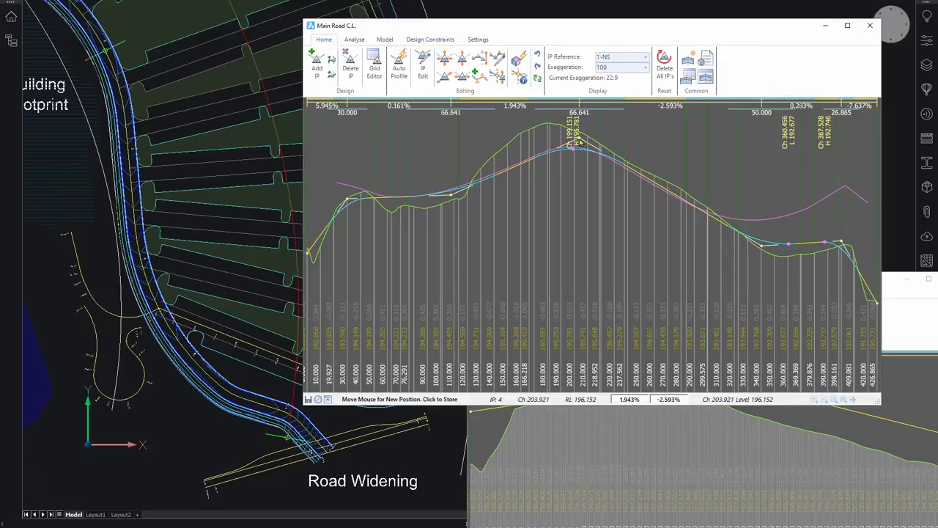
pyautogui.click(574, 143)
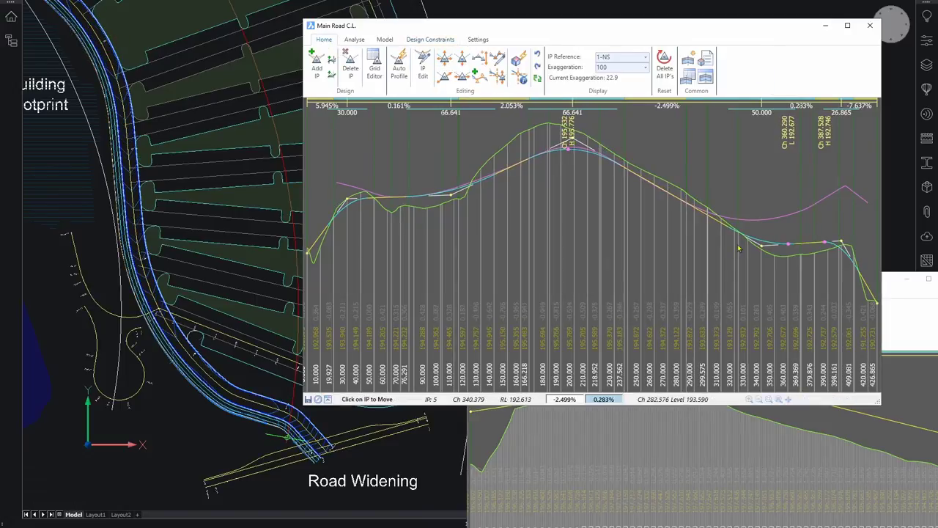
# Move the IP near chainage 340 to about chainage 331, RL 193.06, and lower the IP at chainage 400, giving final grades of about -0.84% and -5.39%.
pyautogui.click(768, 249)
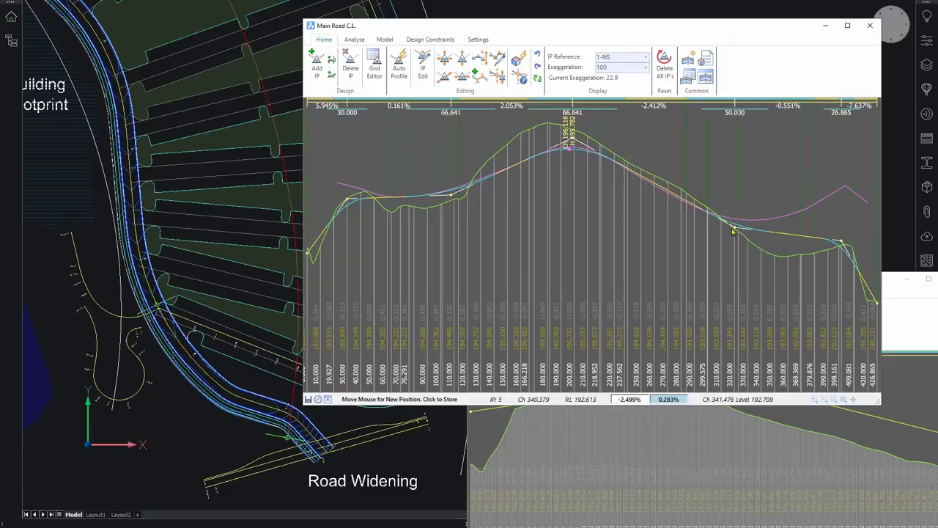
pyautogui.click(748, 231)
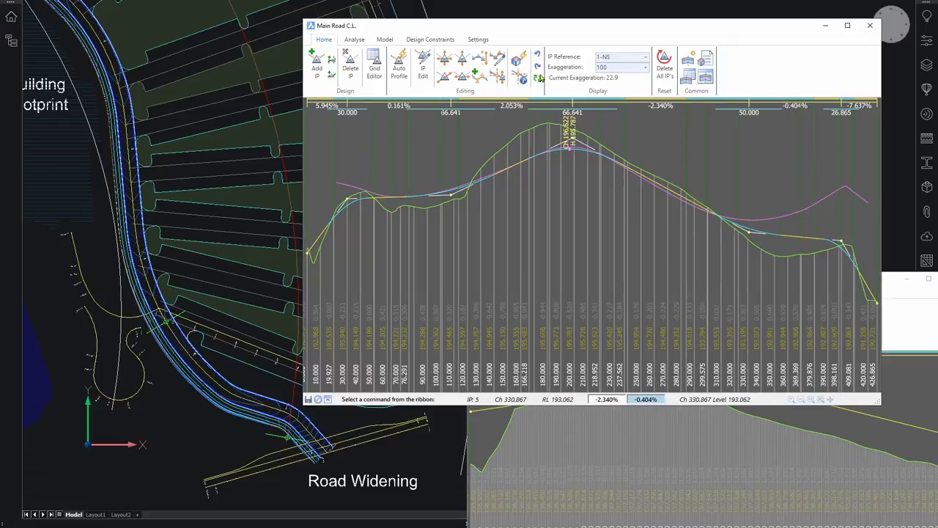
pyautogui.click(456, 64)
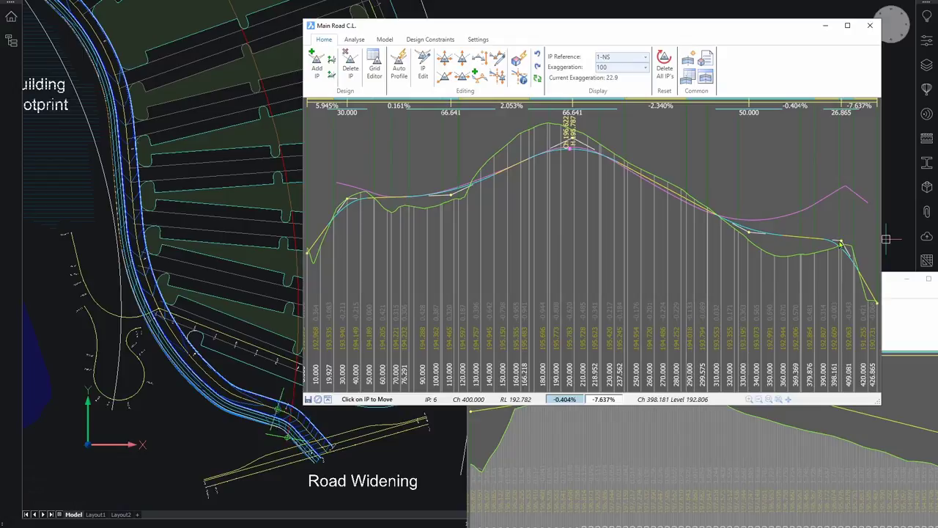
pyautogui.click(843, 243)
pyautogui.click(834, 252)
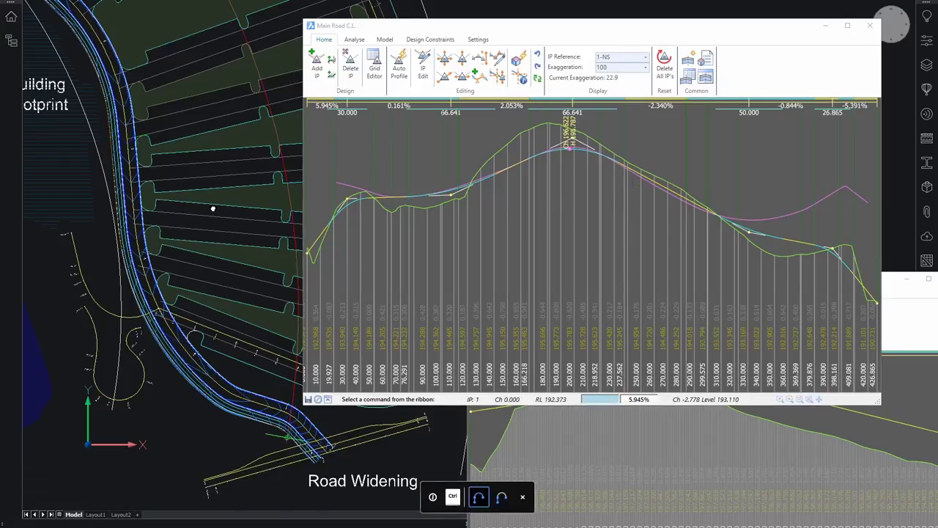
# Review the Main Road beside the building footprint and close the Main Road and GR-_GRADING_CP profile windows.
pyautogui.keyDown('ctrl'); pyautogui.moveTo(210, 208); pyautogui.dragTo(294, 250, button='middle'); pyautogui.keyUp('ctrl')
pyautogui.keyDown('ctrl'); pyautogui.scroll(2, 365, 247); pyautogui.keyUp('ctrl')
pyautogui.keyDown('ctrl'); pyautogui.scroll(3, 434, 227); pyautogui.keyUp('ctrl')
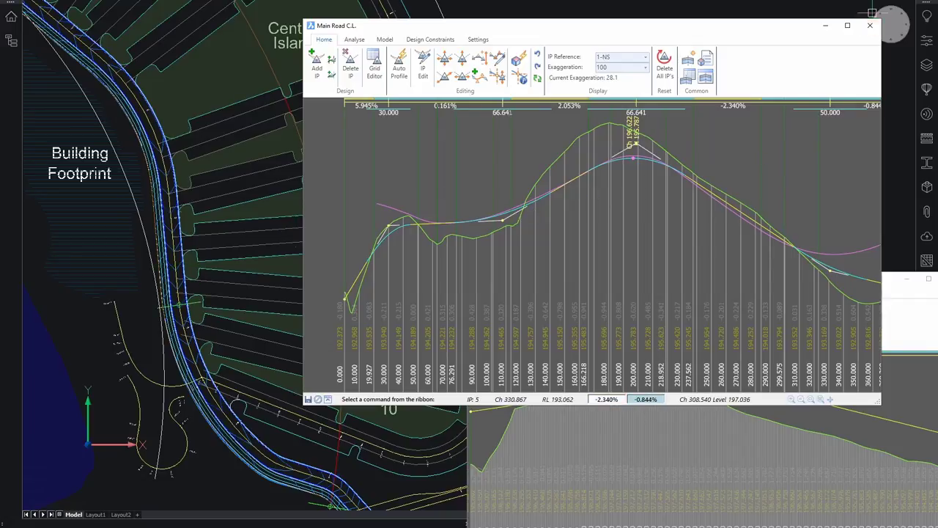
pyautogui.moveTo(706, 37); pyautogui.dragTo(643, 46)
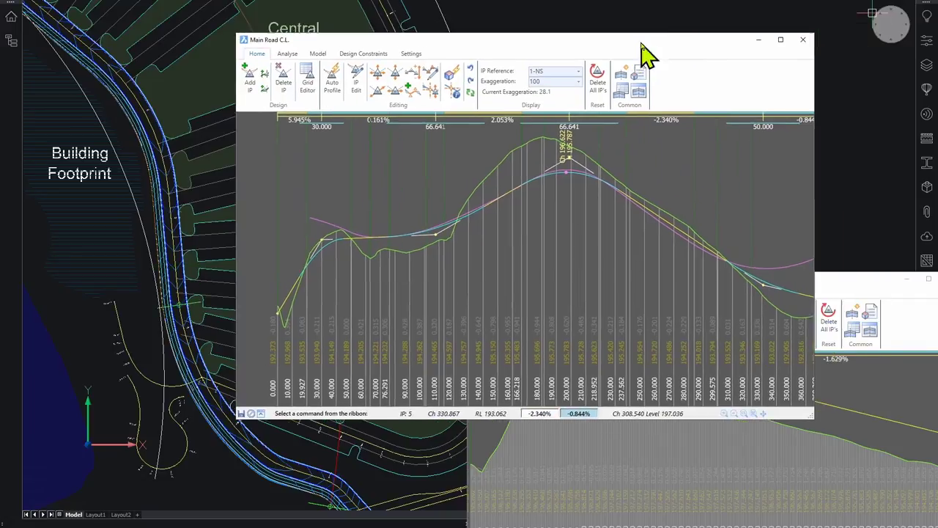
pyautogui.click(806, 38)
pyautogui.moveTo(815, 286); pyautogui.dragTo(576, 150)
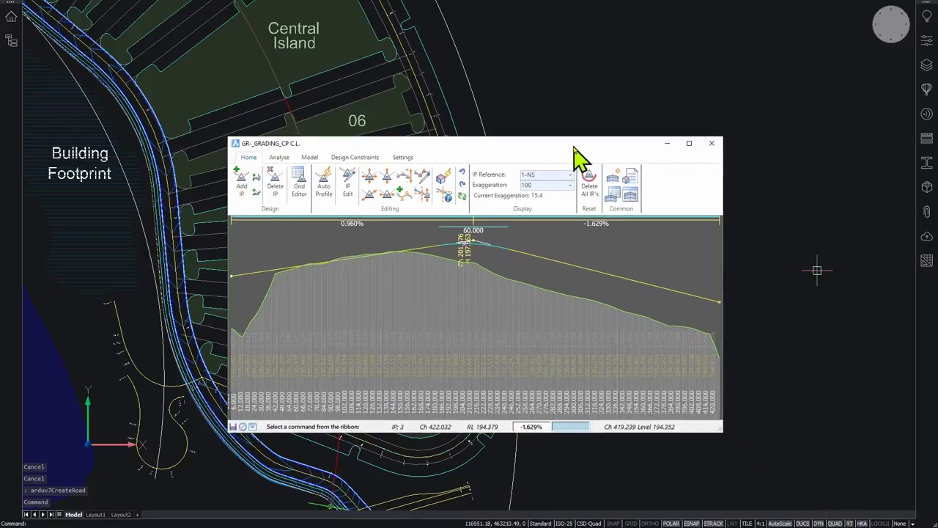
pyautogui.click(712, 144)
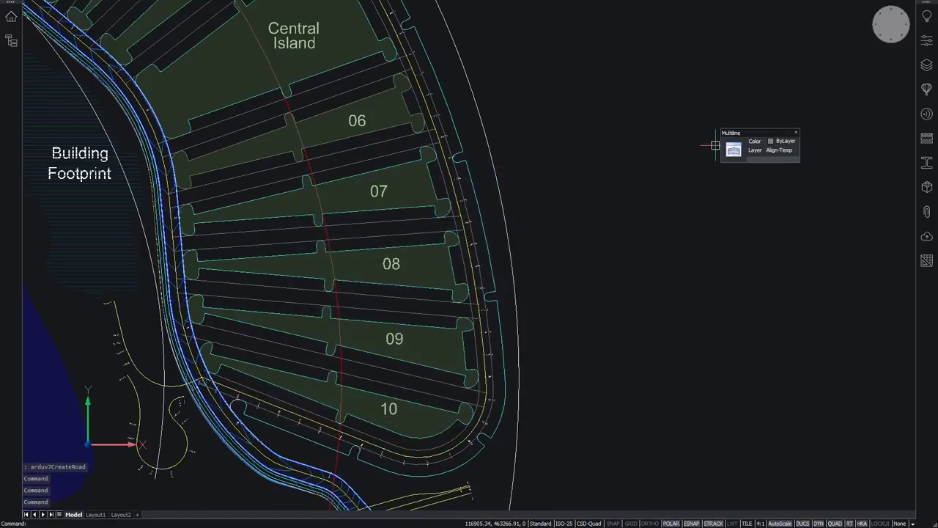
# Create a road string from the Access Road alignment with the 305 - Access Road (5m) template on the NS-Point_Cloud surface.
pyautogui.moveTo(554, 322); pyautogui.dragTo(712, 256, button='middle')
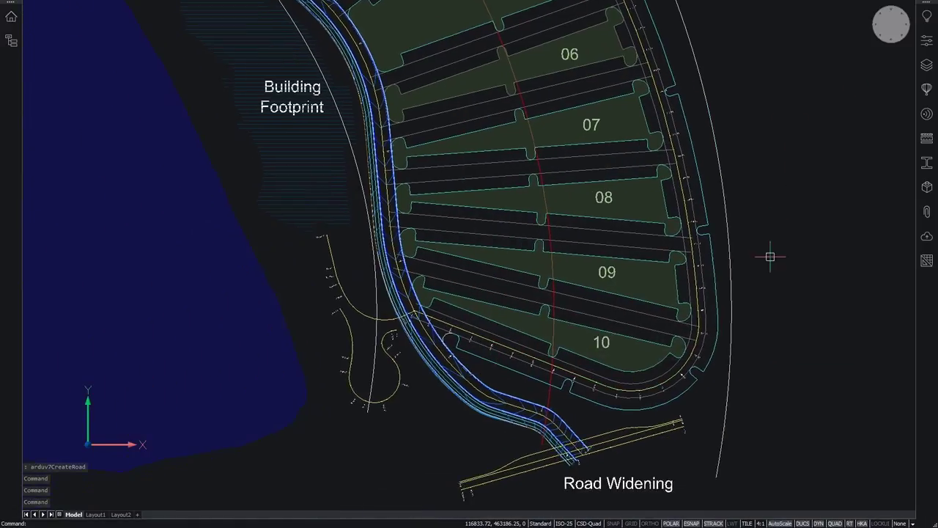
pyautogui.scroll(3, 354, 303)
pyautogui.scroll(2, 354, 304)
pyautogui.press('Escape')
pyautogui.press('Escape')
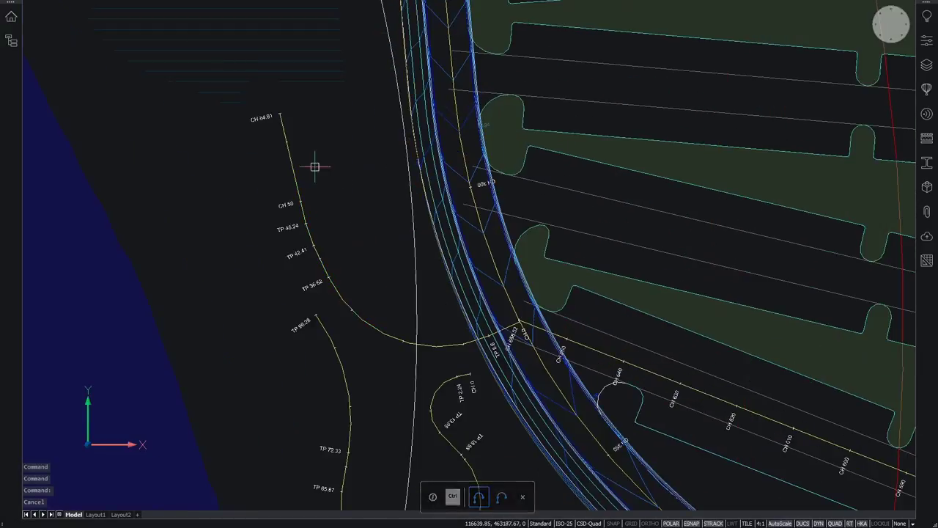
pyautogui.scroll(-2, 373, 279)
pyautogui.moveTo(373, 279); pyautogui.dragTo(337, 224, button='middle')
pyautogui.scroll(2, 337, 227)
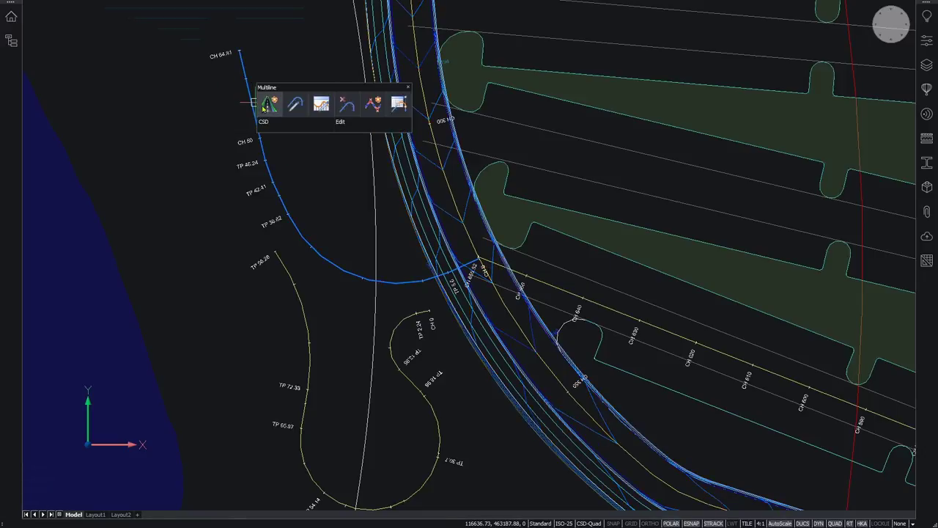
pyautogui.click(266, 107)
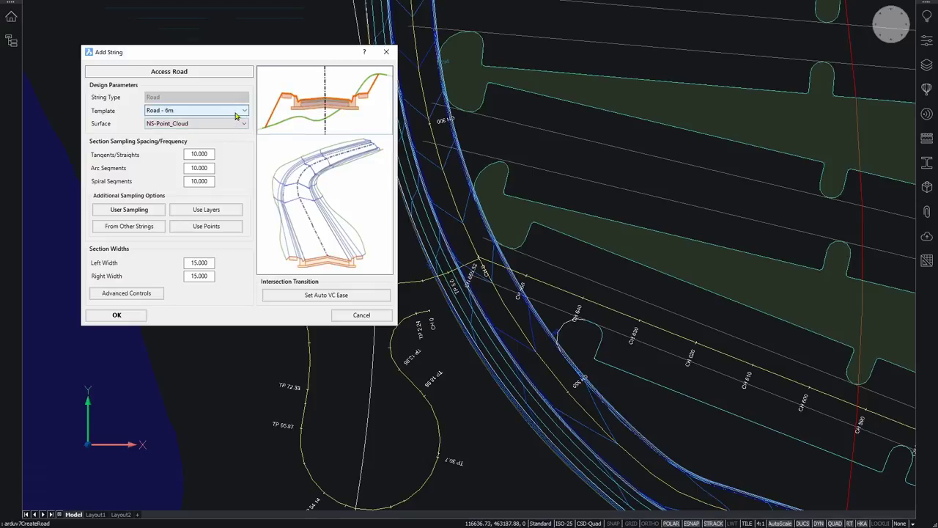
pyautogui.click(236, 112)
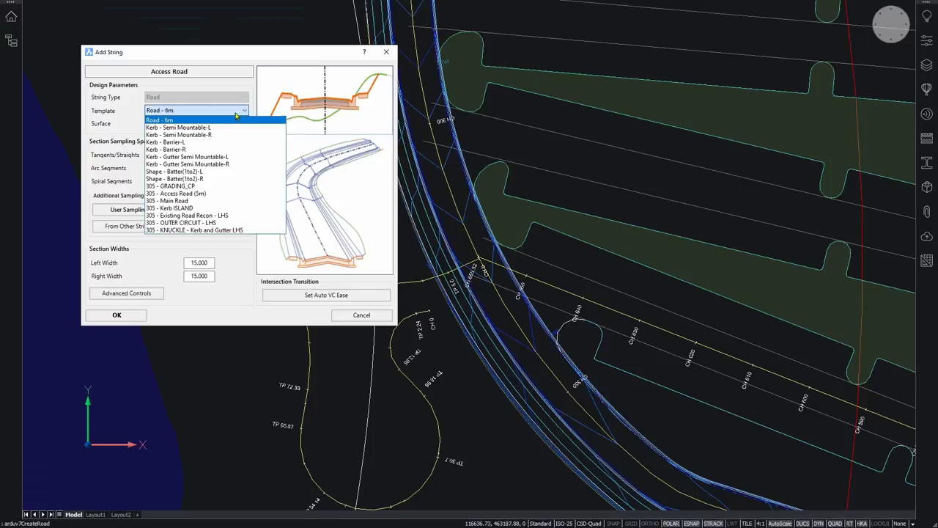
pyautogui.click(202, 193)
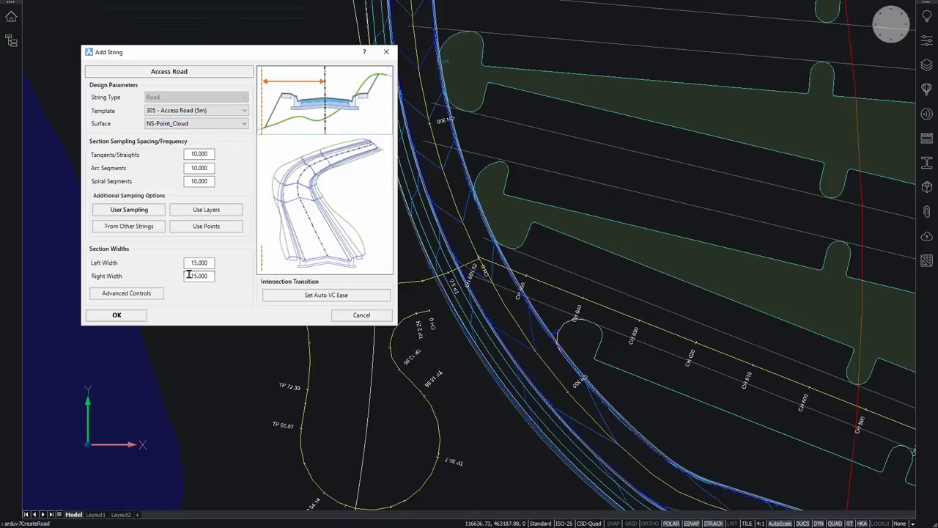
pyautogui.click(134, 319)
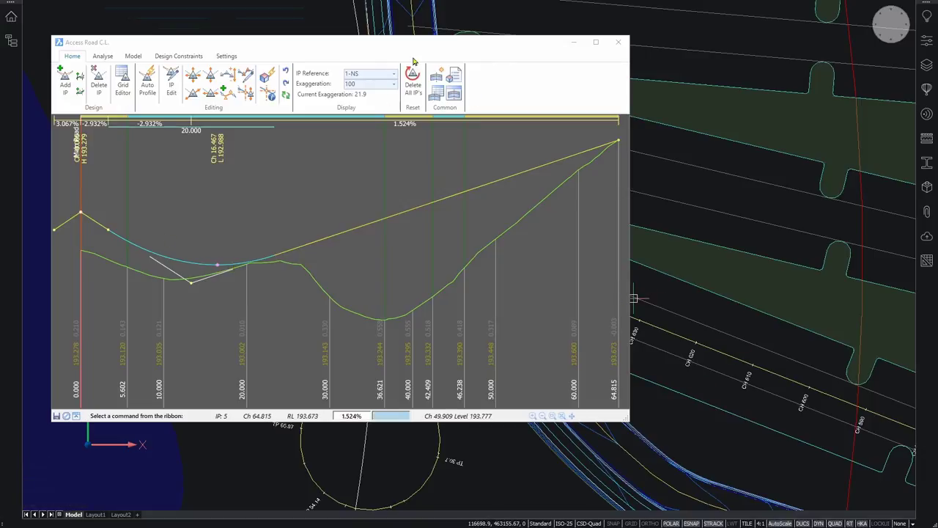
# Review the Access Road profile against its plan location near the Main Road junction, and close the profile window.
pyautogui.moveTo(387, 63); pyautogui.dragTo(778, 104)
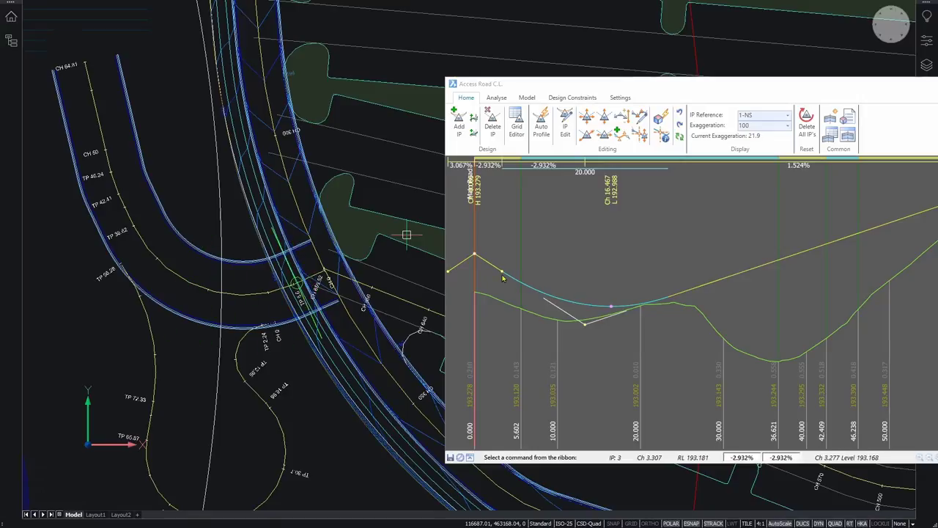
pyautogui.moveTo(783, 85); pyautogui.dragTo(620, 73)
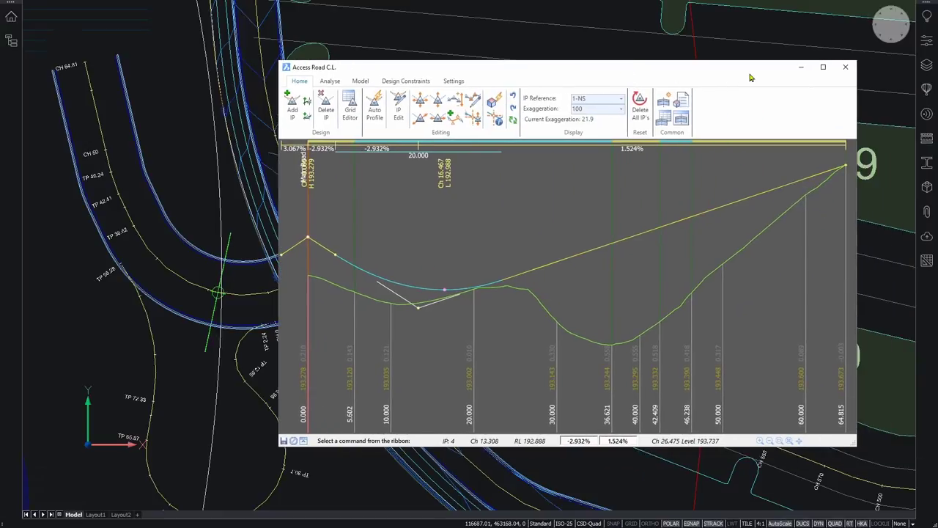
pyautogui.click(844, 70)
# Inspect the geometry and direction of the Knuckle-Access Road alignment, and close its details without making changes.
pyautogui.moveTo(170, 333); pyautogui.dragTo(272, 249, button='middle')
pyautogui.click(257, 248)
pyautogui.click(242, 250)
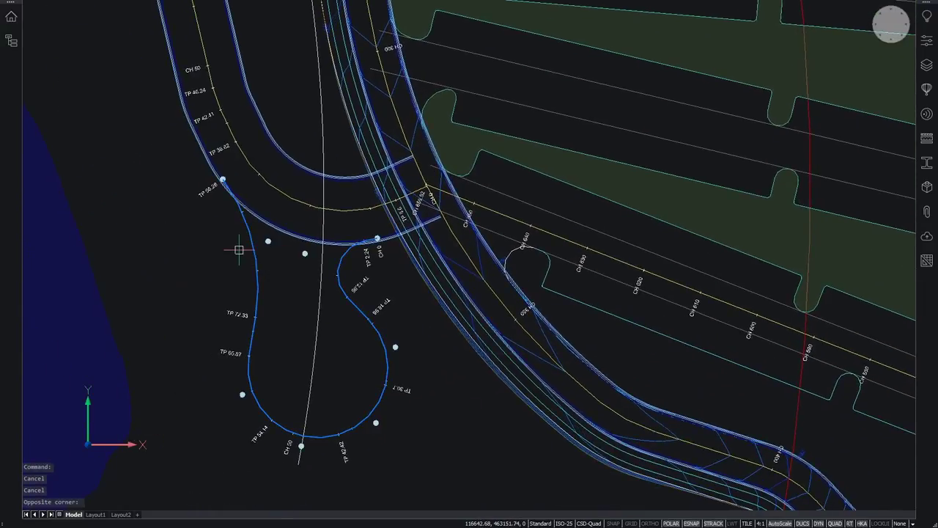
pyautogui.press('Escape')
pyautogui.press('Escape')
pyautogui.moveTo(252, 253)
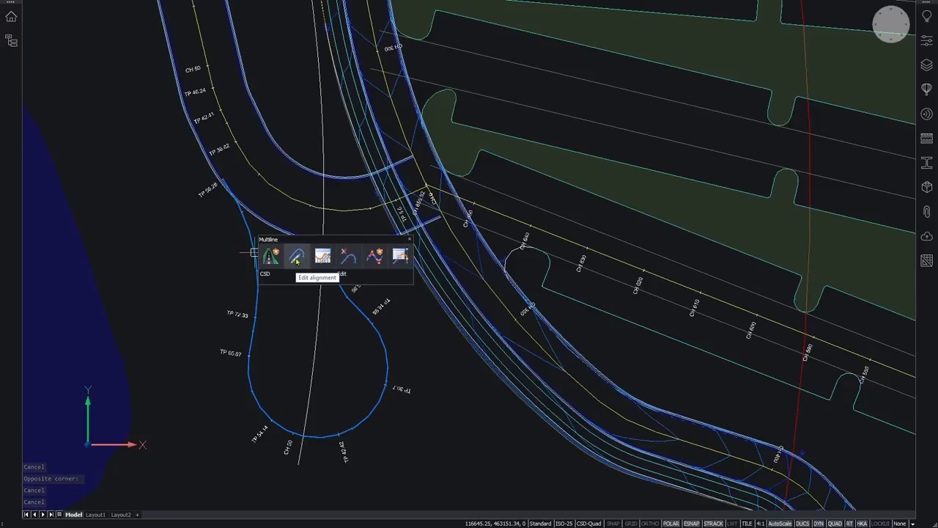
pyautogui.click(297, 256)
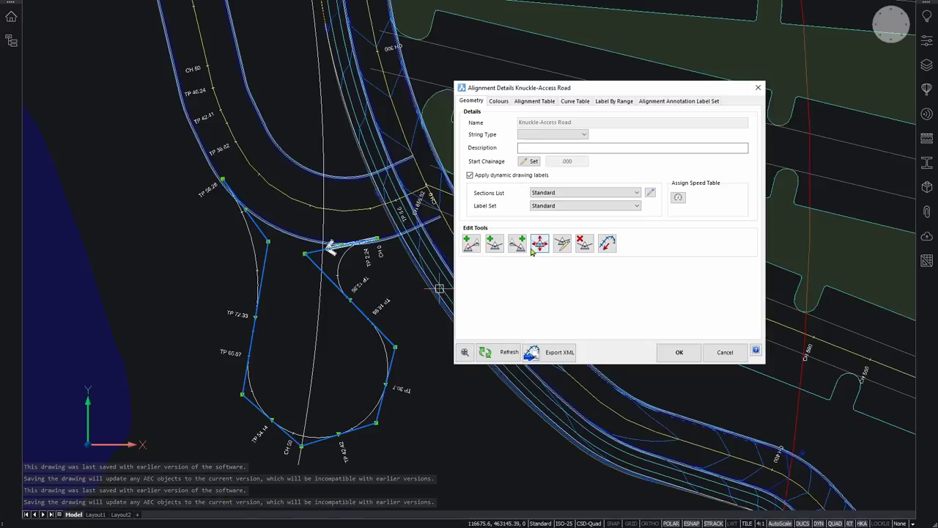
pyautogui.click(724, 352)
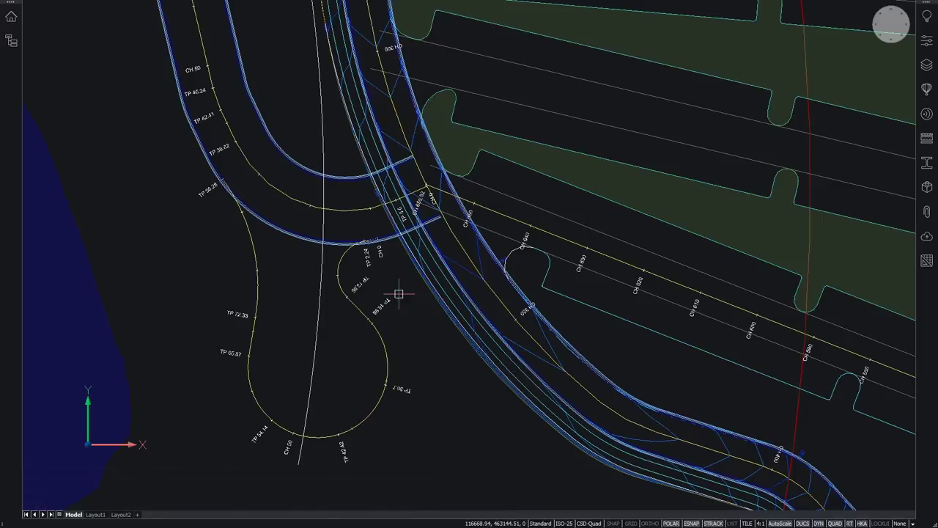
pyautogui.press('Escape')
pyautogui.press('Escape')
pyautogui.press('Escape')
pyautogui.press('Escape')
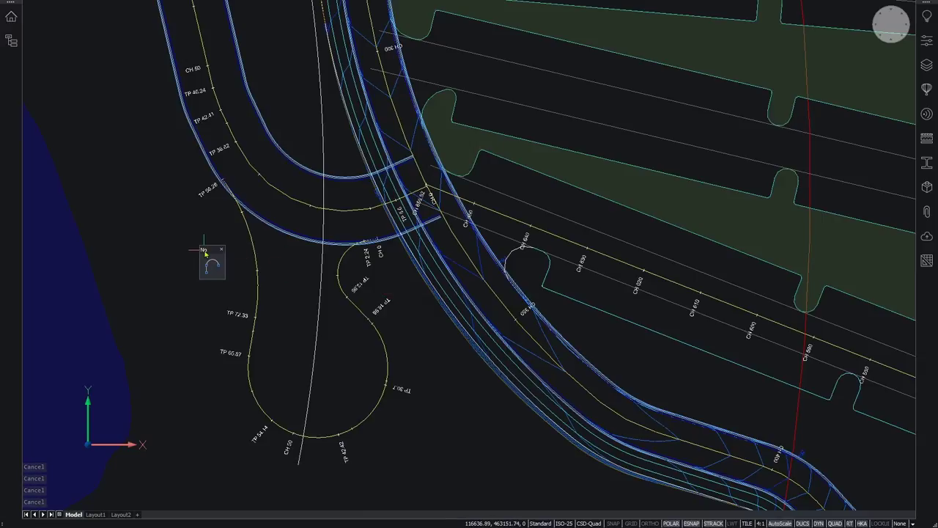
# Start a new knuckle definition named "Access Road k" with Access Road as the adjacent road.
pyautogui.moveTo(212, 265)
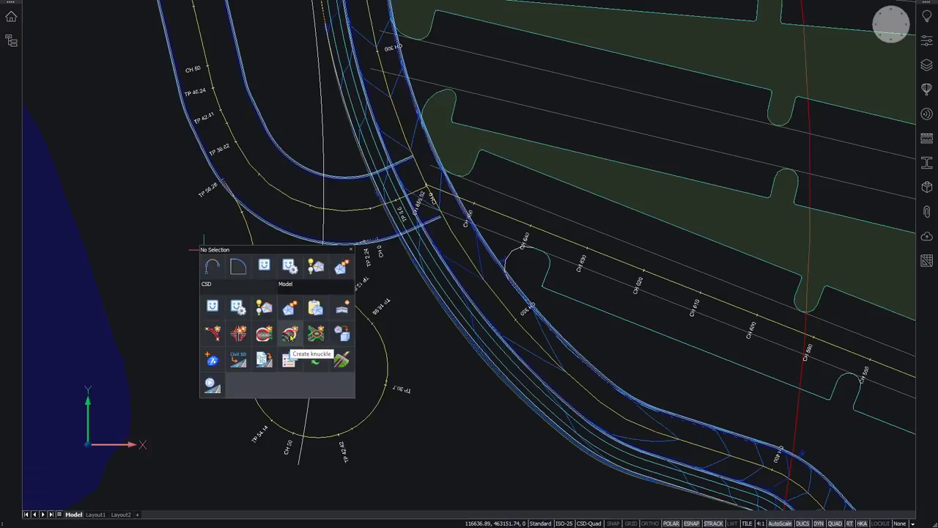
pyautogui.click(290, 335)
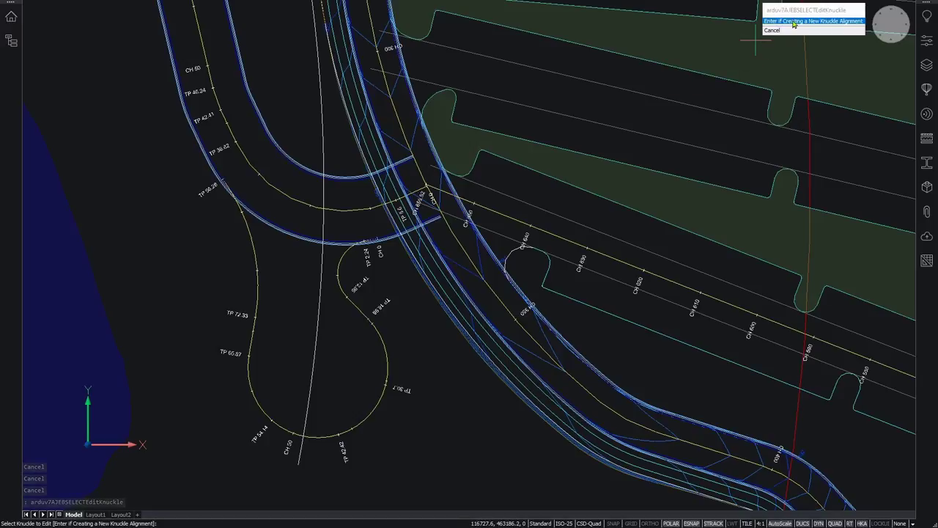
pyautogui.press('Return')
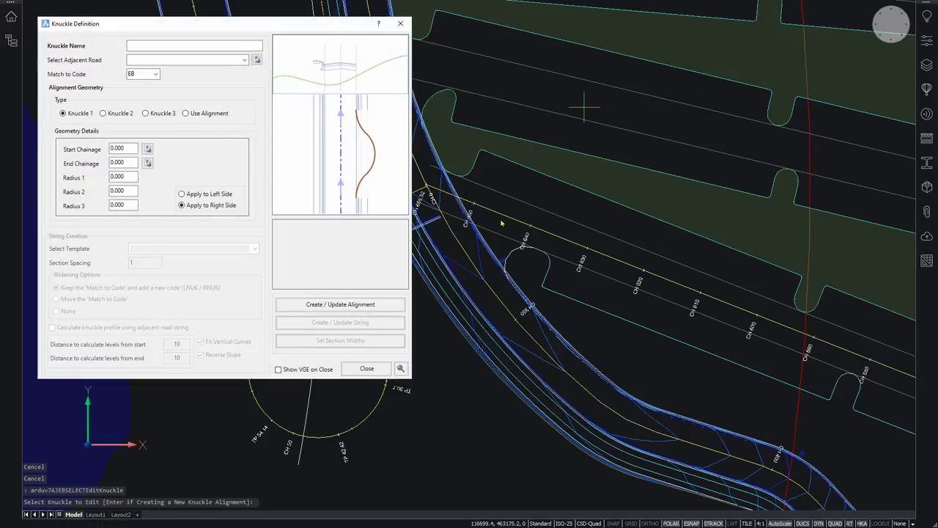
pyautogui.moveTo(286, 26); pyautogui.dragTo(768, 36)
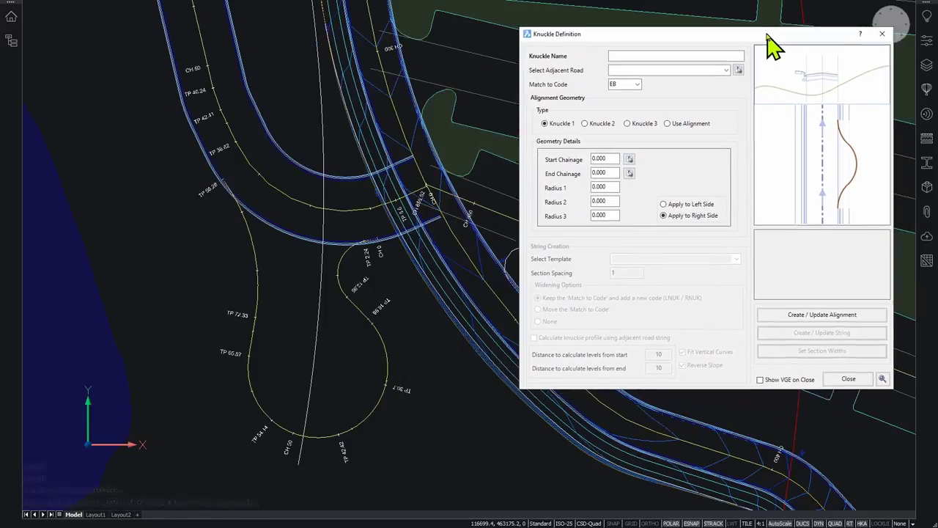
pyautogui.click(679, 57)
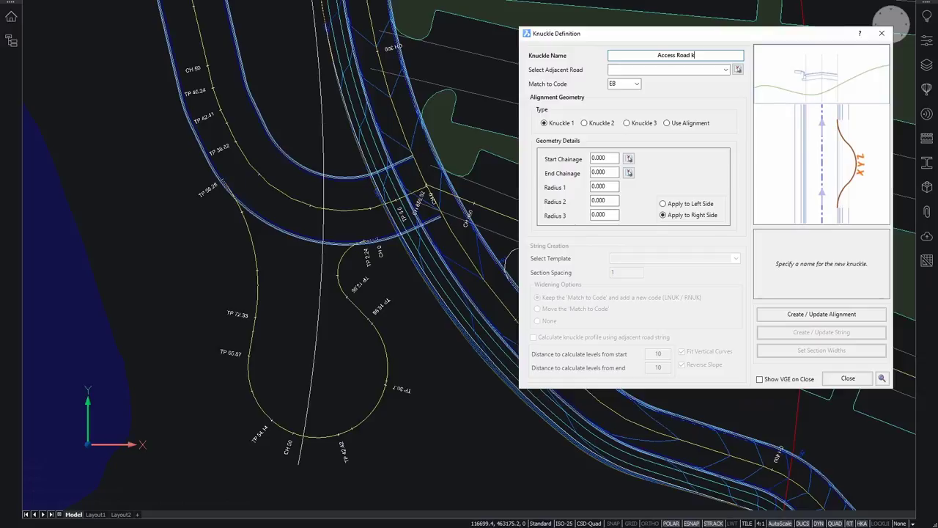
pyautogui.click(708, 68)
pyautogui.click(725, 70)
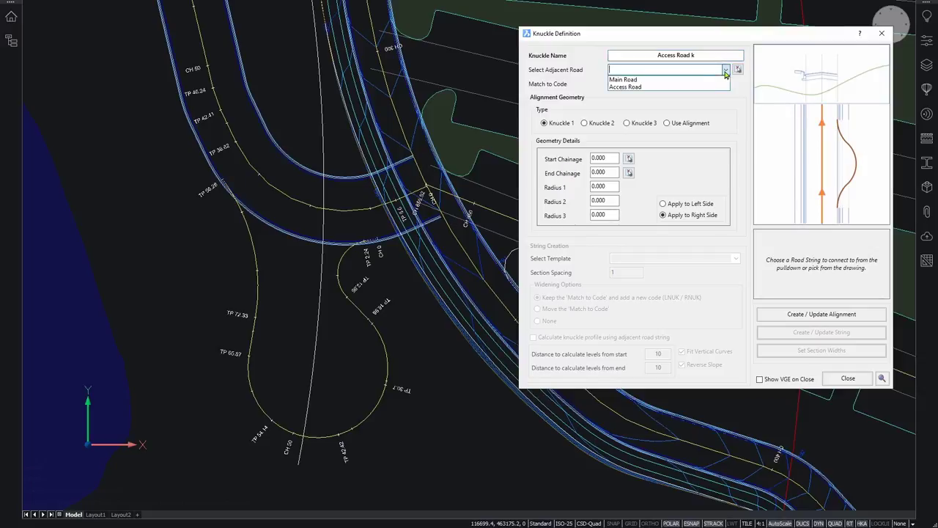
pyautogui.click(703, 87)
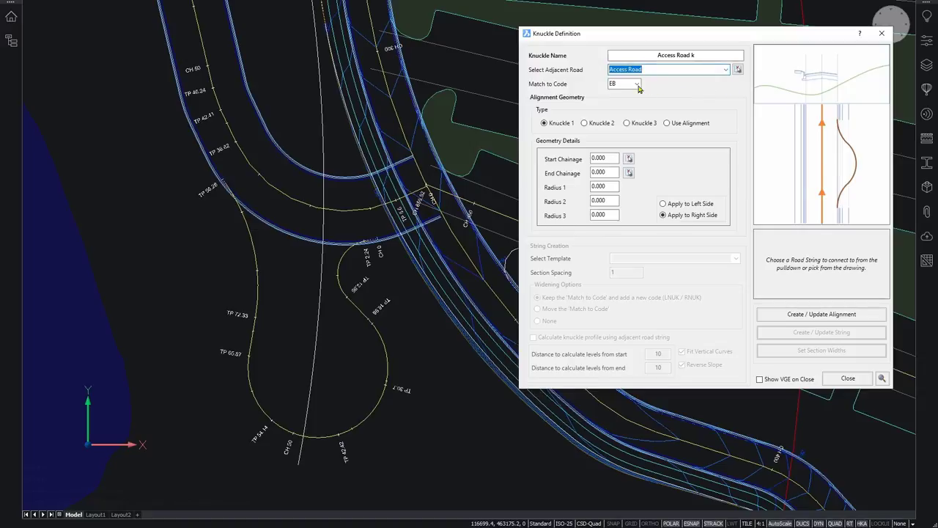
# Examine the geometry parameters offered for the Knuckle 1, Knuckle 2 and Knuckle 3 types.
pyautogui.click(601, 157)
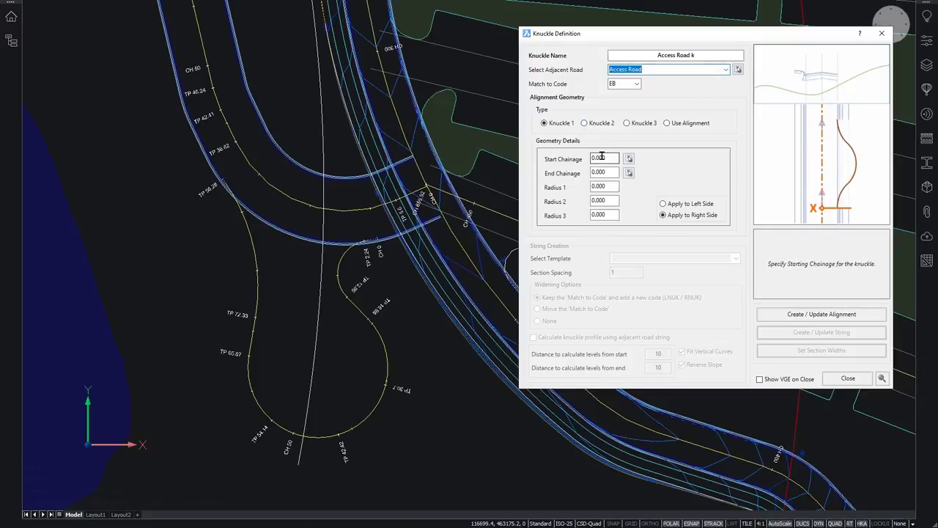
pyautogui.click(602, 171)
pyautogui.click(601, 185)
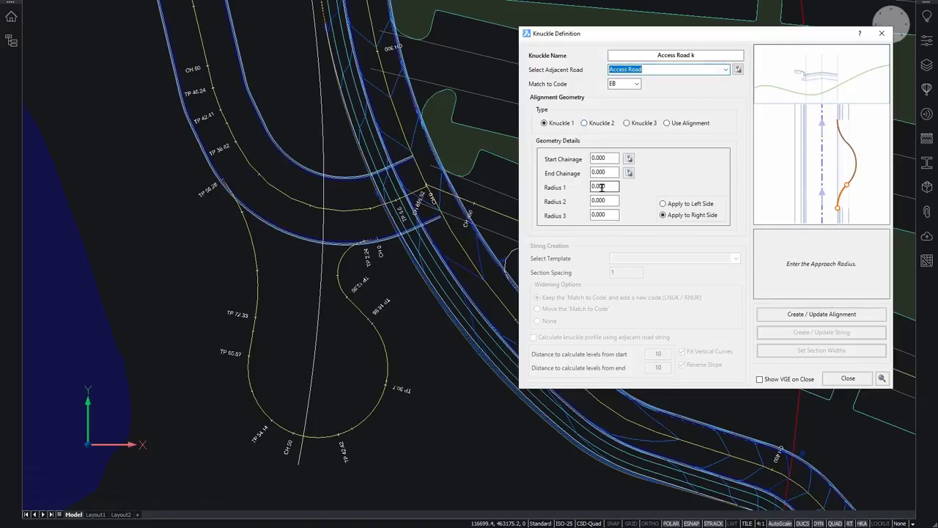
pyautogui.click(601, 200)
pyautogui.click(604, 171)
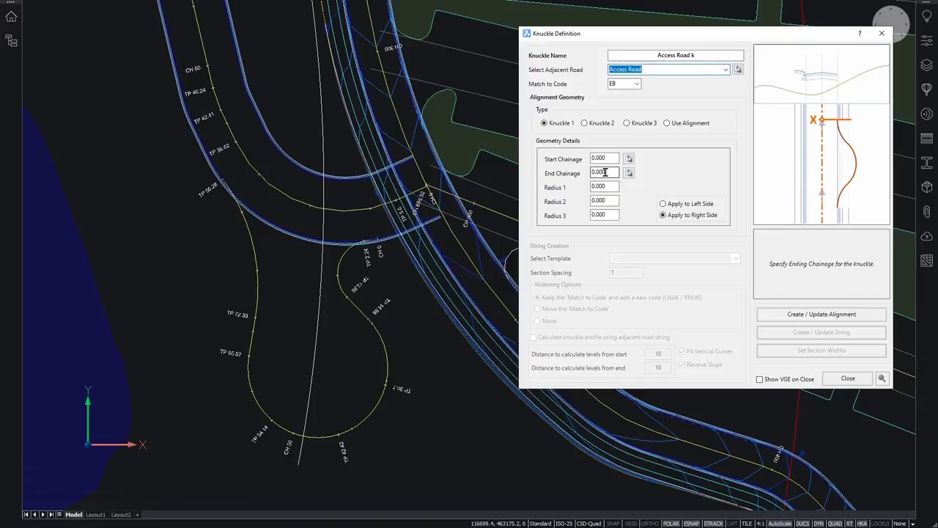
pyautogui.click(603, 123)
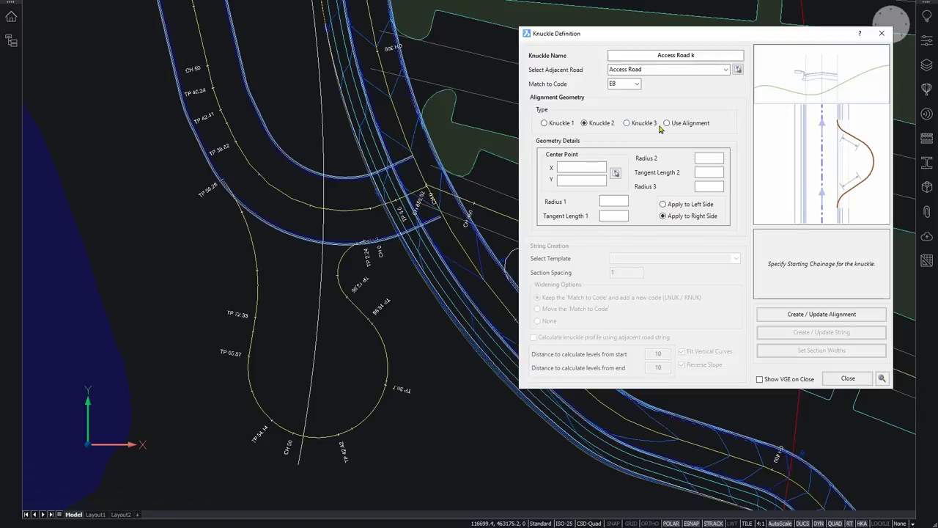
pyautogui.click(628, 124)
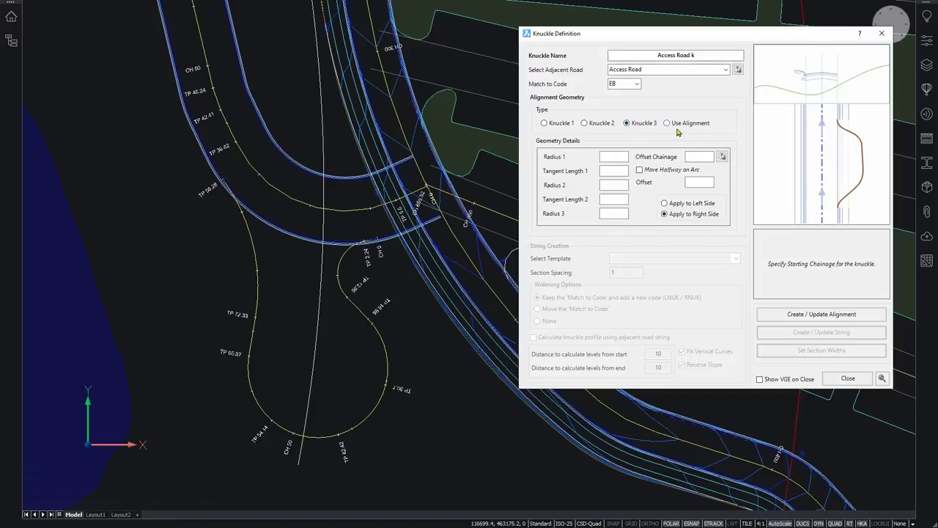
# Base the knuckle geometry on the existing Knuckle-Access Road alignment, and create the knuckle alignment.
pyautogui.click(668, 124)
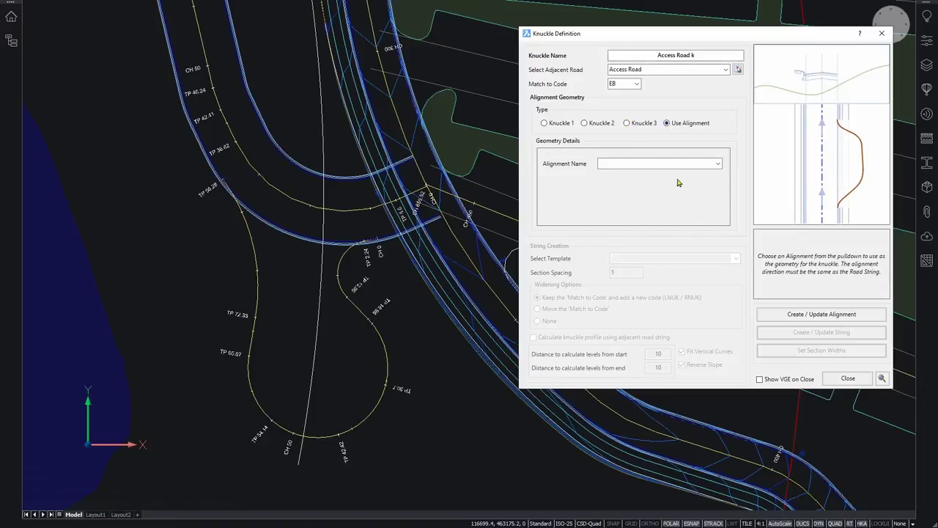
pyautogui.click(718, 164)
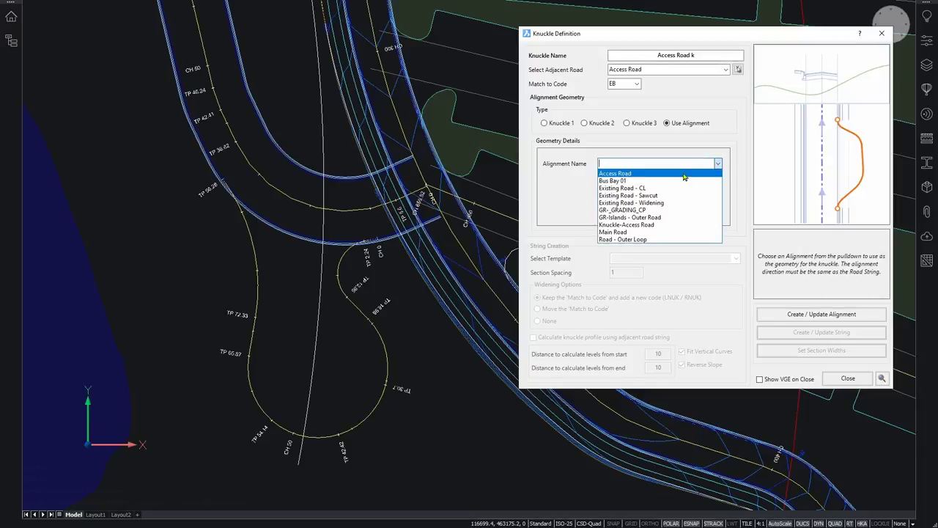
pyautogui.click(649, 224)
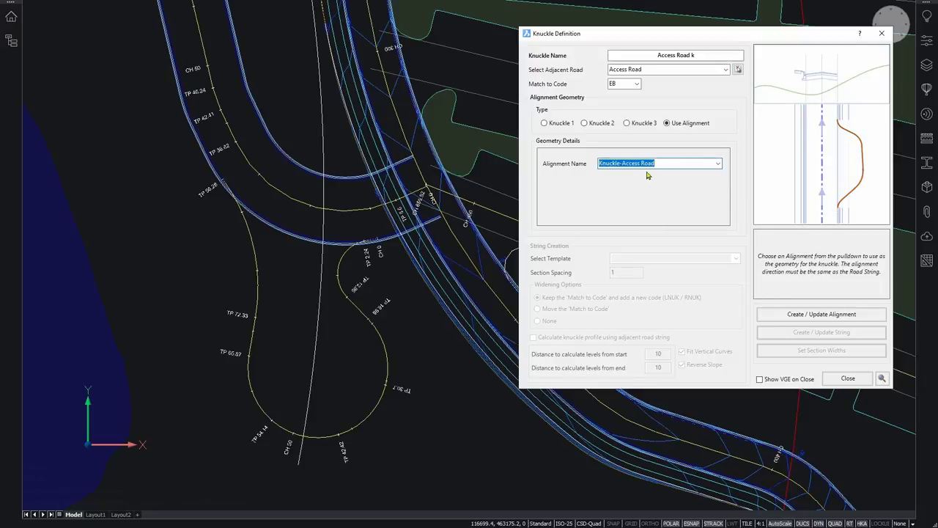
pyautogui.click(814, 315)
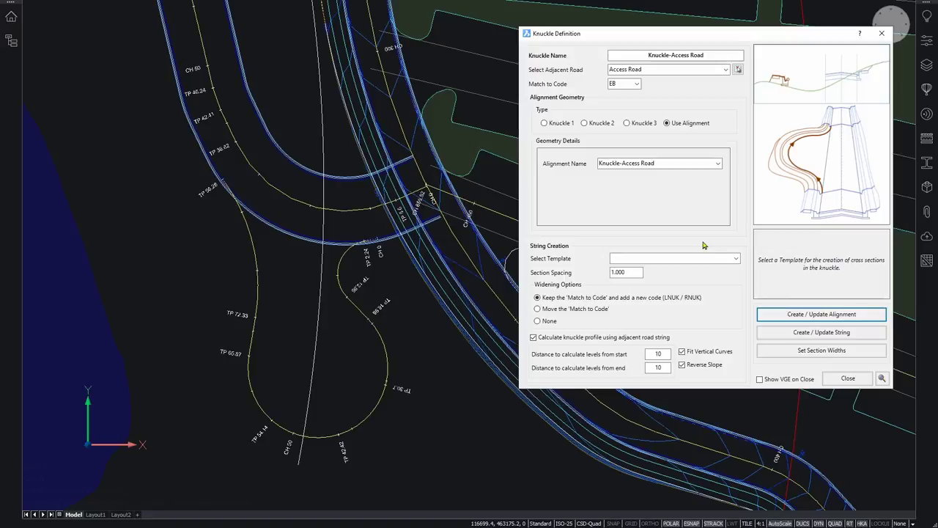
# Create the knuckle string using the 305 - KNUCKLE - Kerb and Gutter LHS template with Reverse Slope disabled.
pyautogui.click(736, 259)
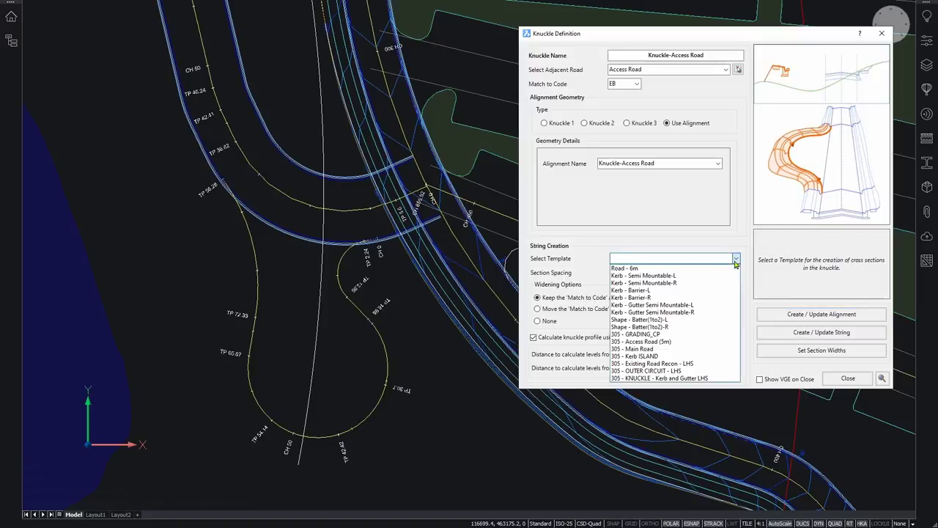
pyautogui.click(660, 378)
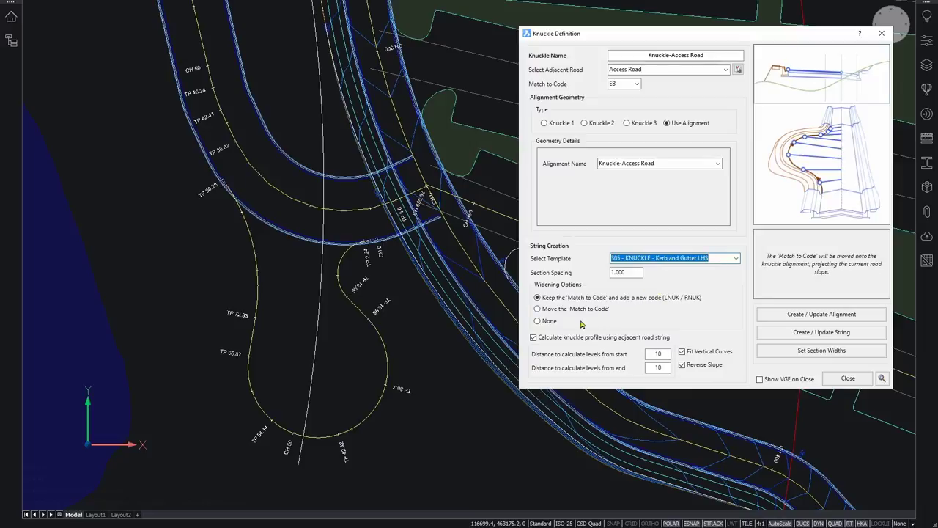
pyautogui.click(683, 366)
pyautogui.click(683, 366)
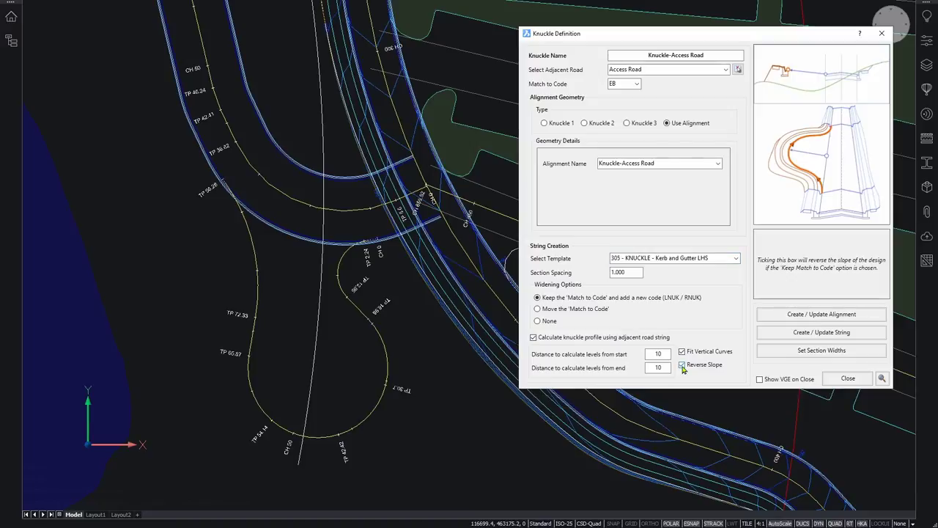
pyautogui.click(682, 365)
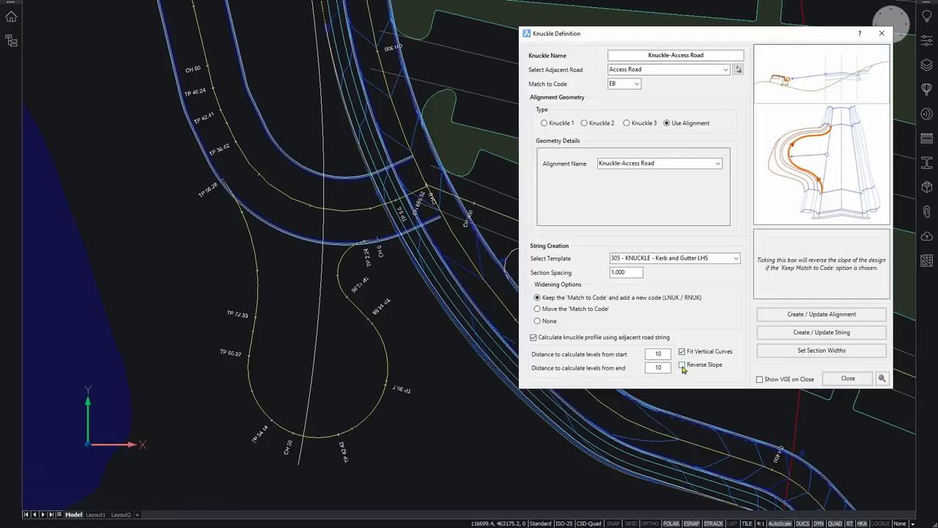
pyautogui.click(823, 333)
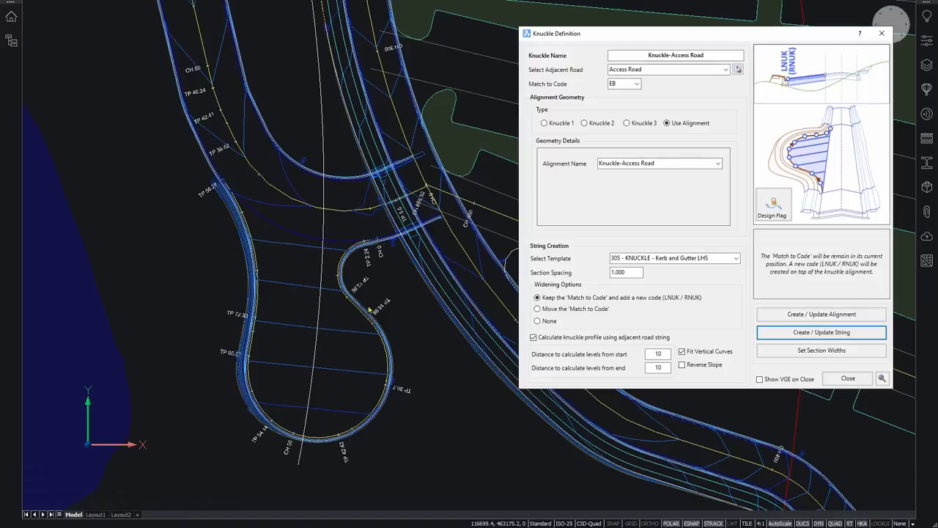
# Close the knuckle definition and examine the model where the access road and its knuckle meet the main road.
pyautogui.click(848, 378)
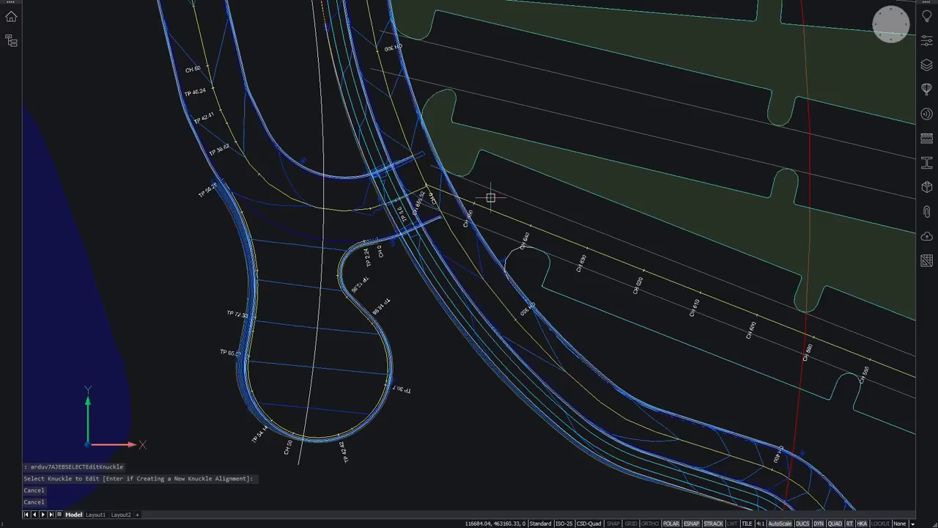
pyautogui.press('Escape')
pyautogui.scroll(-5, 491, 198)
pyautogui.scroll(3, 503, 180)
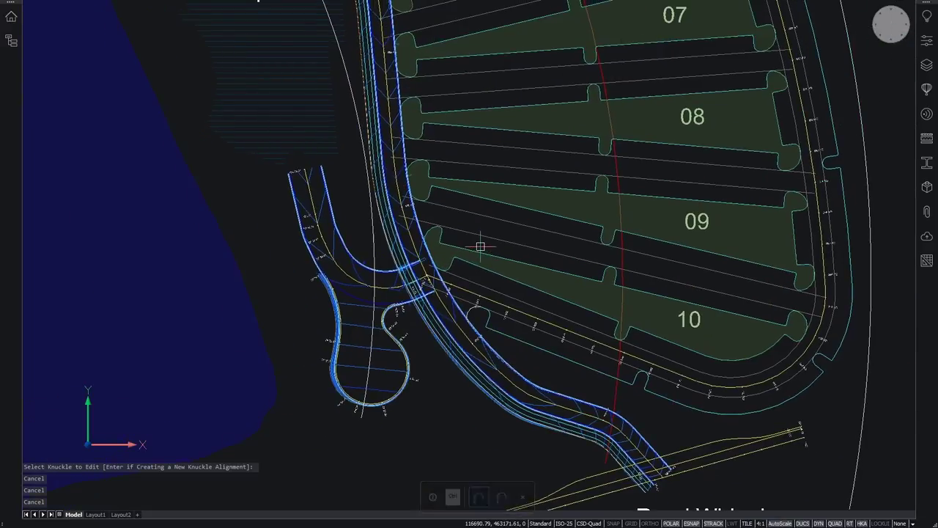
pyautogui.scroll(-2, 480, 247)
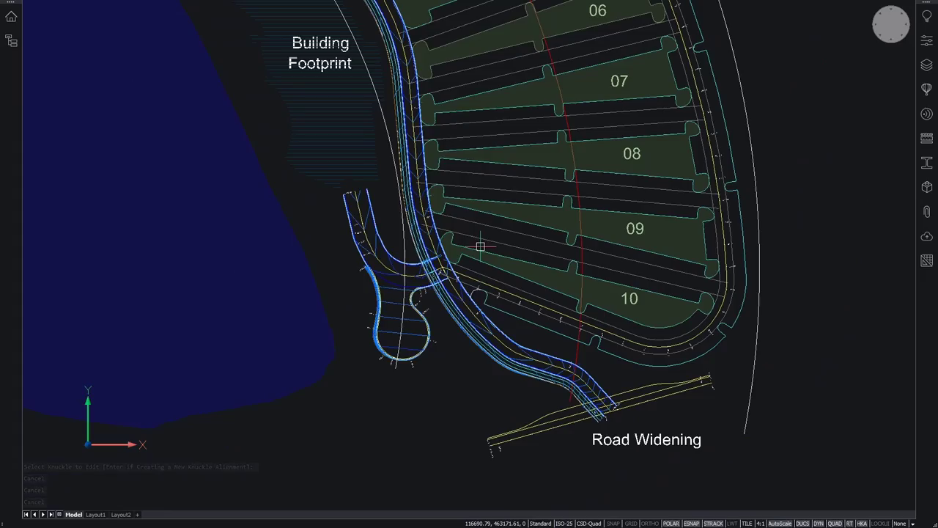
pyautogui.click(413, 102)
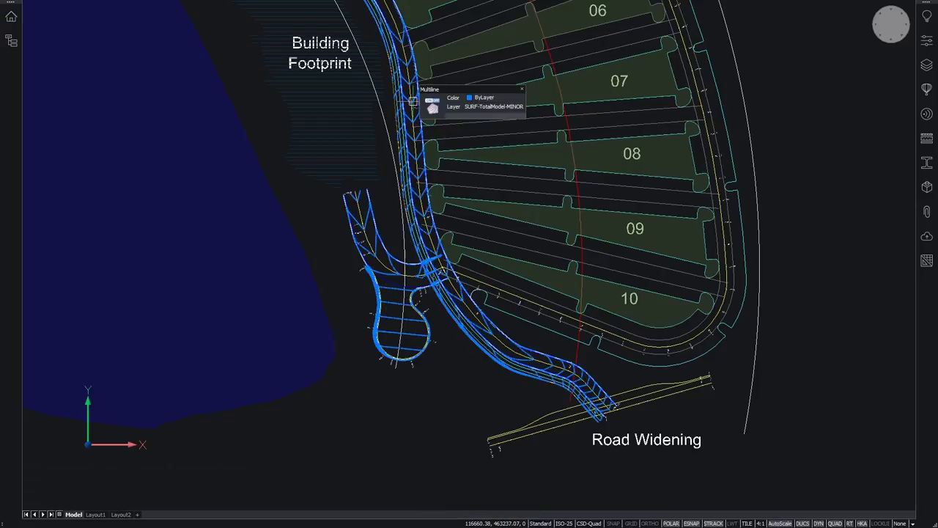
pyautogui.scroll(4, 401, 269)
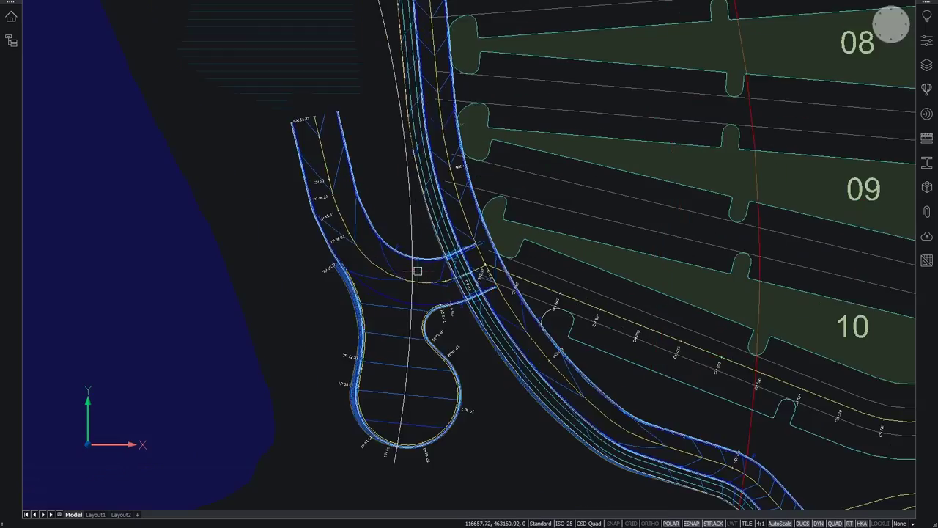
pyautogui.scroll(4, 452, 227)
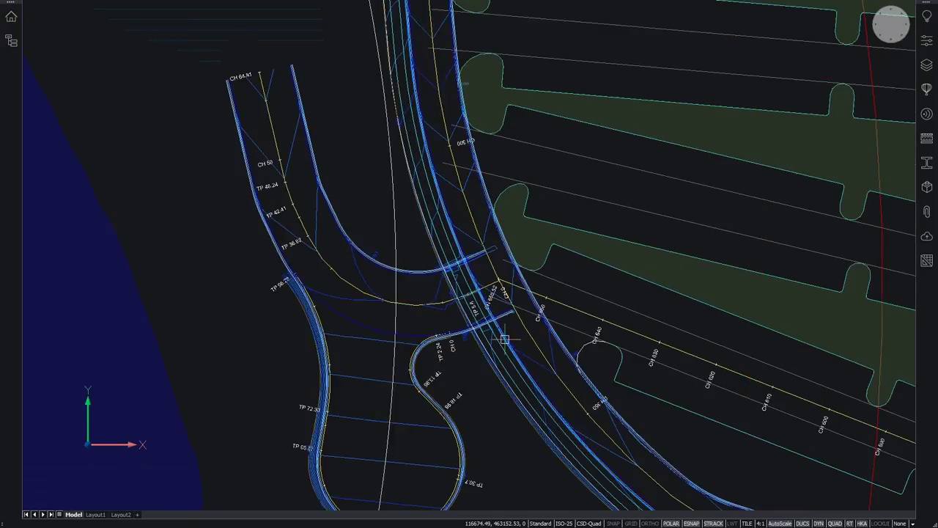
pyautogui.moveTo(466, 283); pyautogui.dragTo(453, 167, button='middle')
pyautogui.scroll(2, 452, 167)
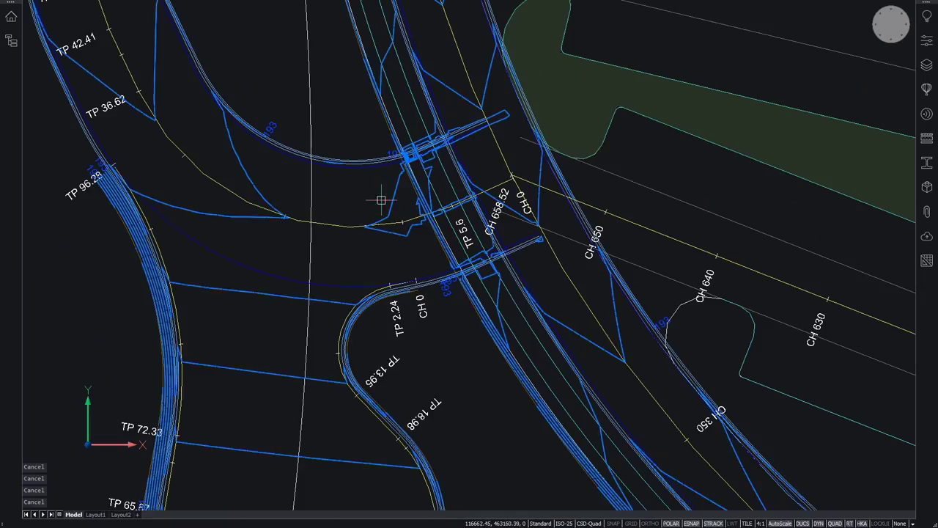
pyautogui.scroll(-1, 307, 266)
# Check the TotalModel surface triangulation across the access road junction, and hide the triangles again.
pyautogui.moveTo(235, 211)
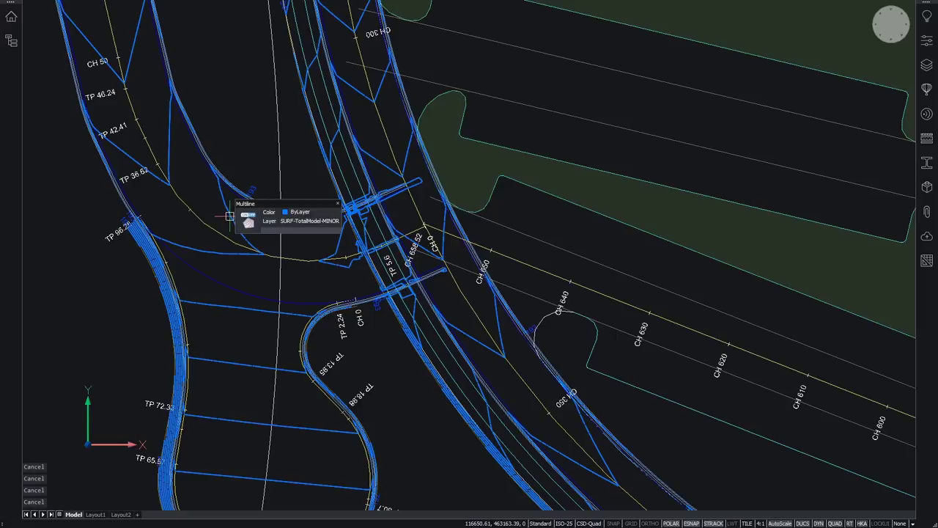
pyautogui.click(273, 223)
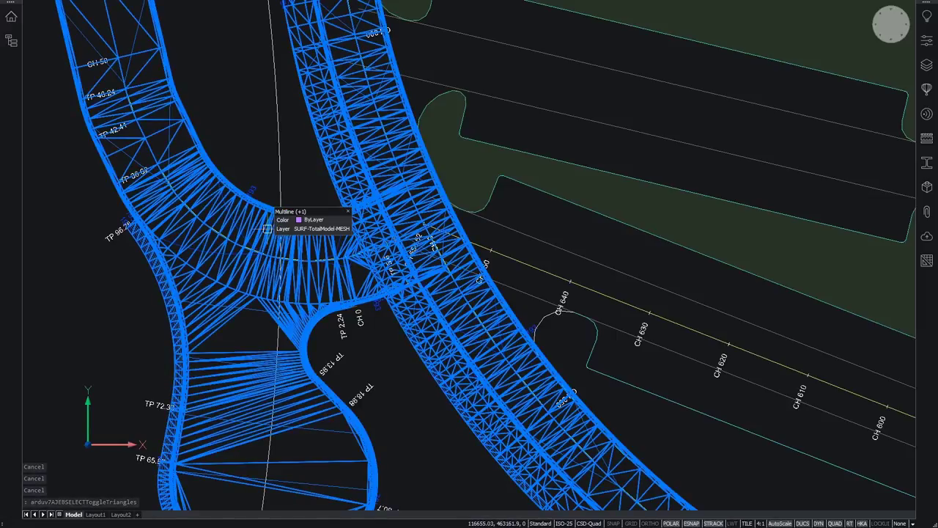
pyautogui.press('Escape')
pyautogui.press('Escape')
pyautogui.moveTo(270, 229)
pyautogui.press('Escape')
pyautogui.press('Escape')
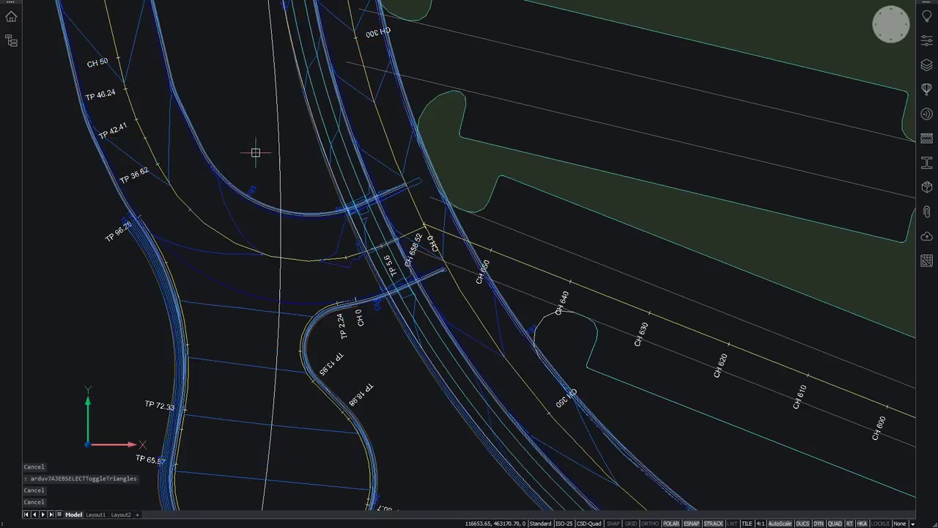
# Create the Main Road-Access Road-START-R kerb return as a single arc with a radius of 4.
pyautogui.moveTo(256, 151); pyautogui.dragTo(259, 184, button='middle')
pyautogui.rightClick(251, 153)
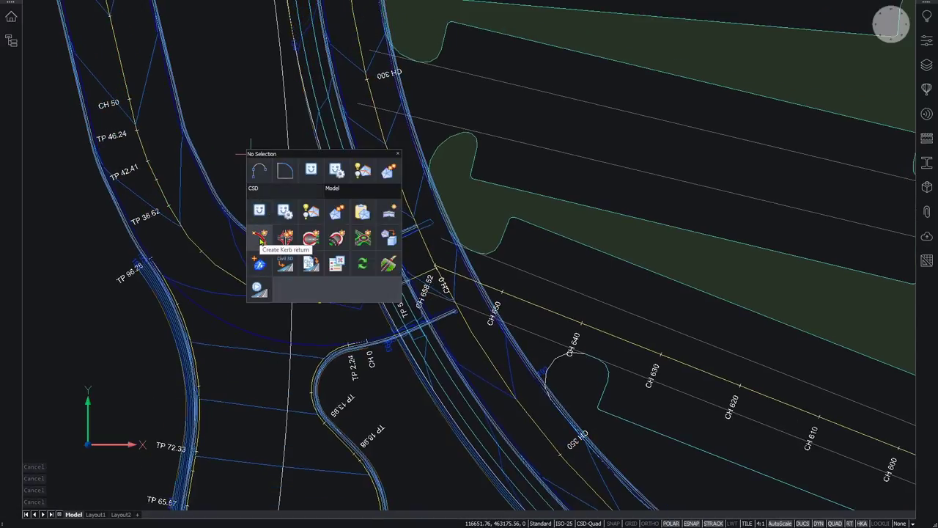
pyautogui.click(259, 236)
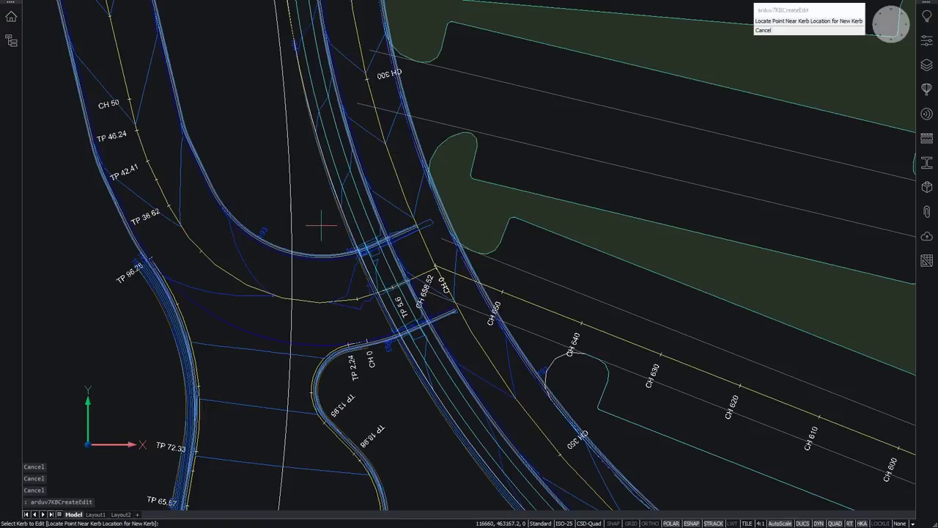
pyautogui.click(323, 227)
pyautogui.moveTo(246, 25); pyautogui.dragTo(342, 23)
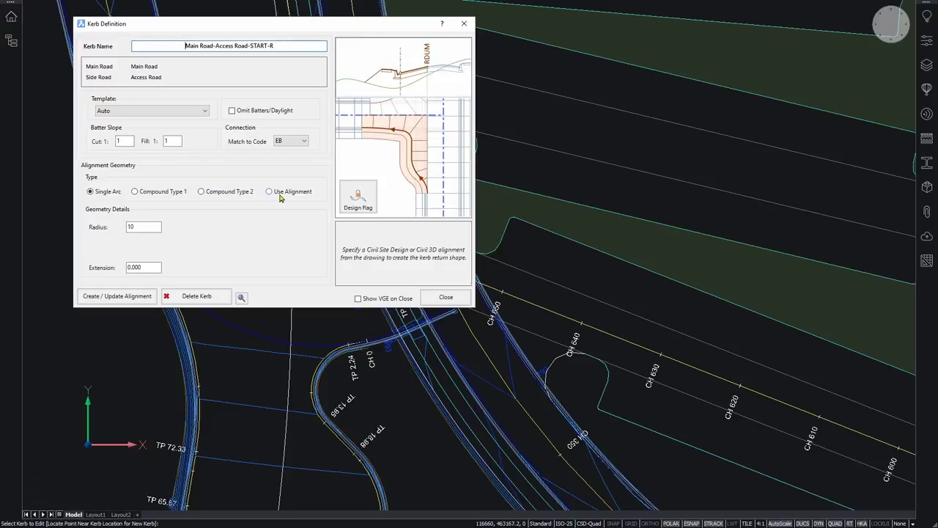
pyautogui.click(140, 227)
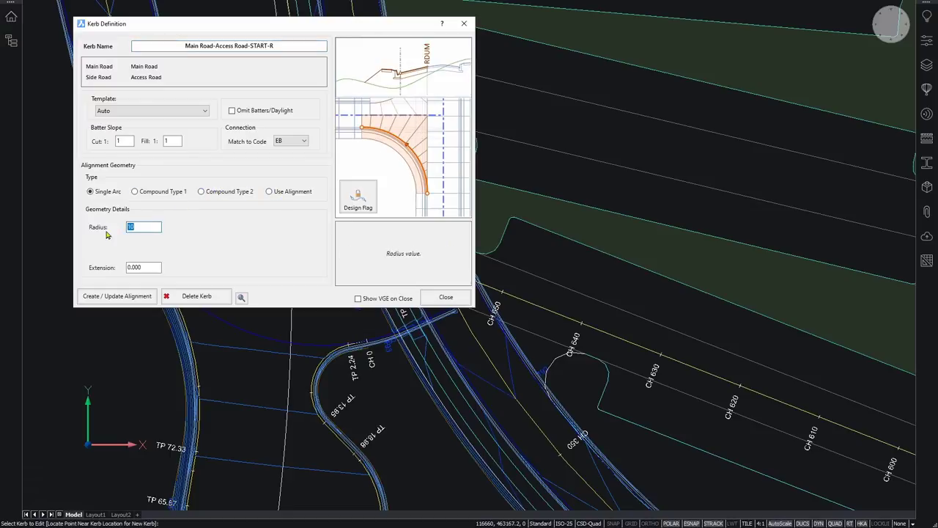
pyautogui.write('4')
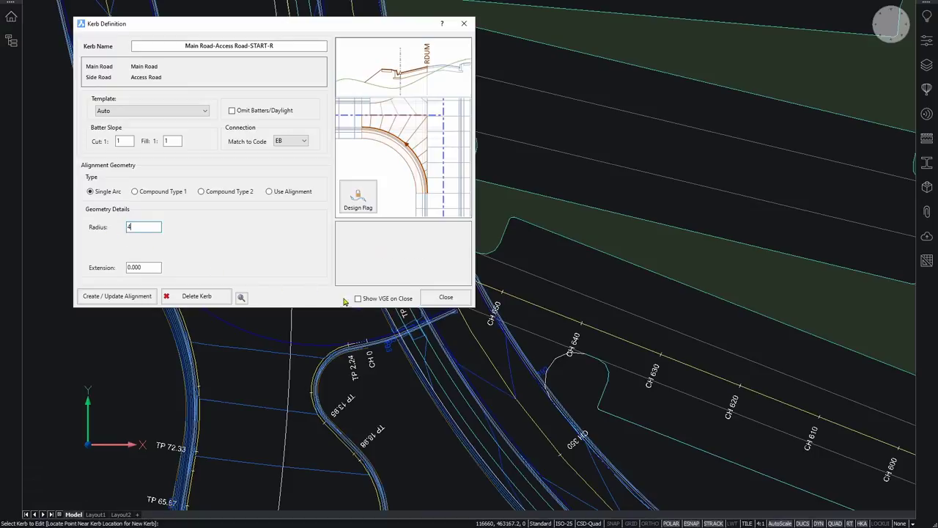
pyautogui.click(124, 296)
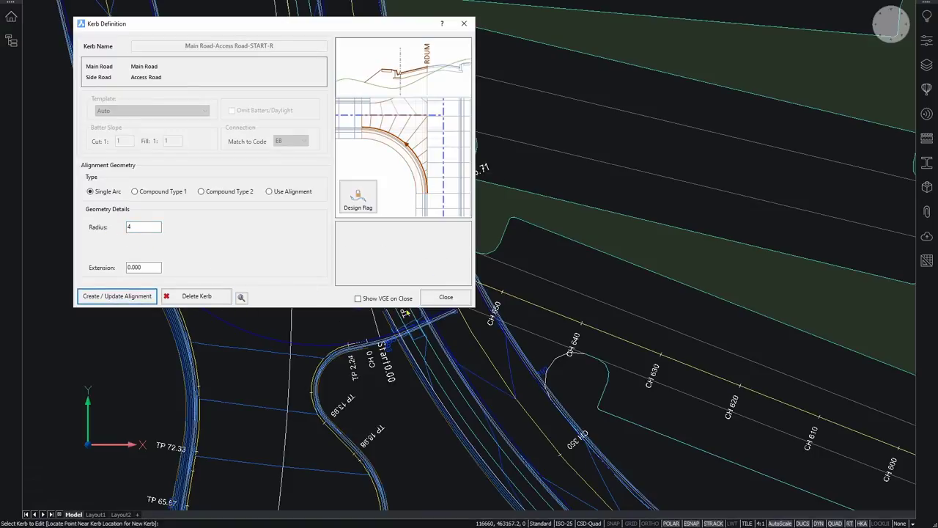
pyautogui.click(446, 297)
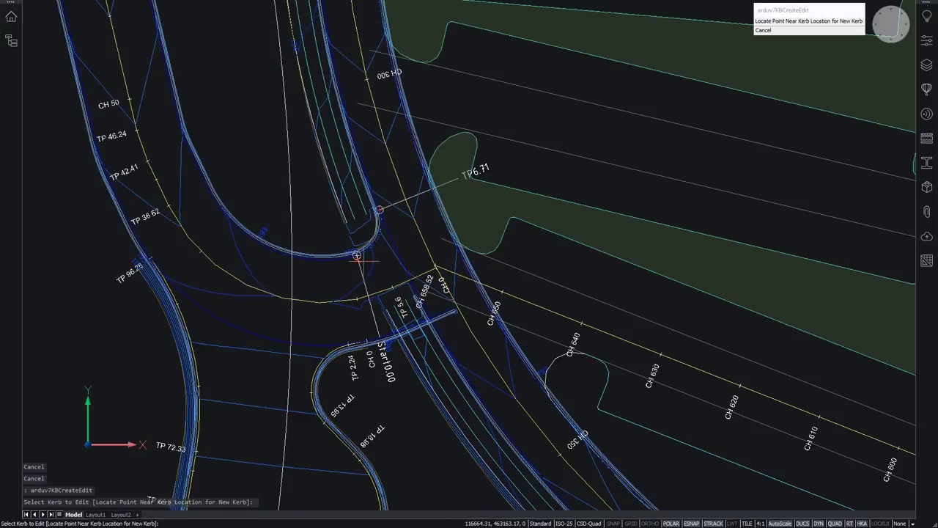
# Create the Main Road-Access Road-START-L kerb return on the knuckle side as a single arc with a radius of 7.
pyautogui.moveTo(380, 273); pyautogui.dragTo(396, 169, button='middle')
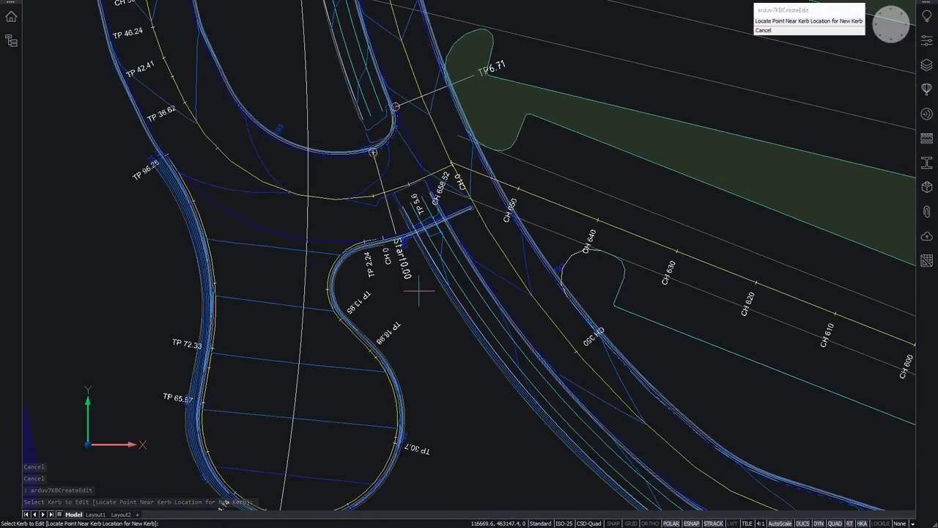
pyautogui.click(419, 292)
pyautogui.doubleClick(132, 227)
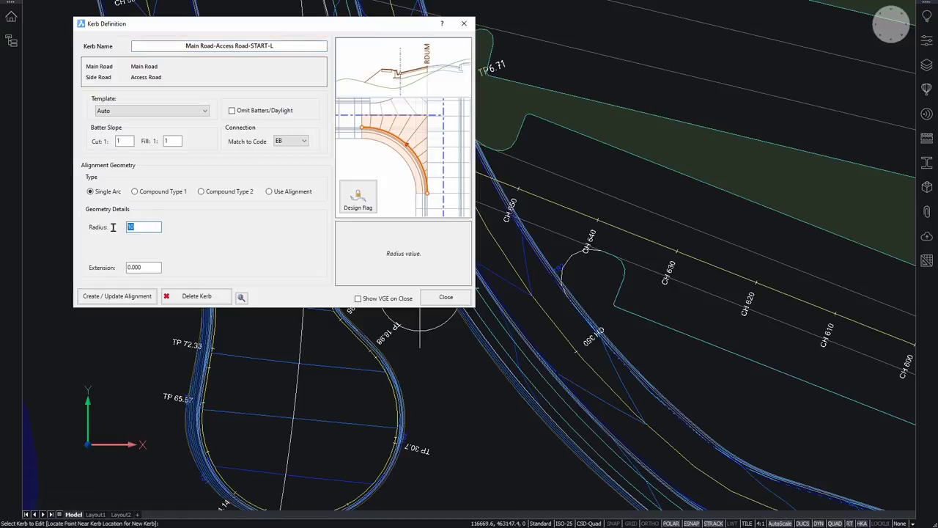
pyautogui.write('7')
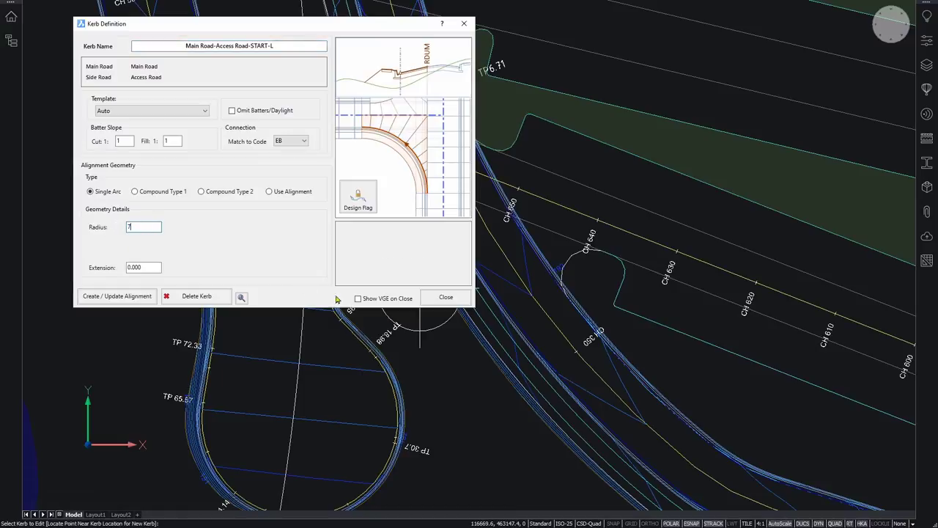
pyautogui.click(130, 296)
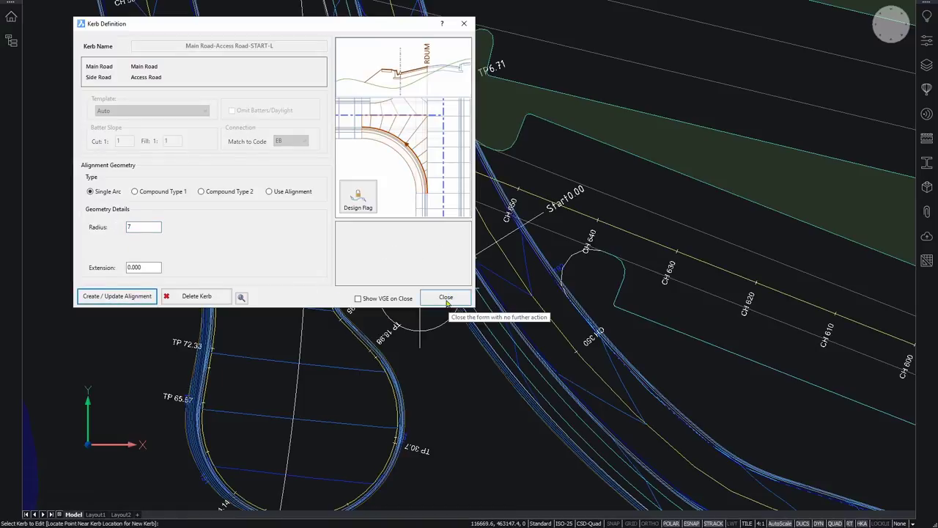
pyautogui.click(446, 296)
pyautogui.press('Escape')
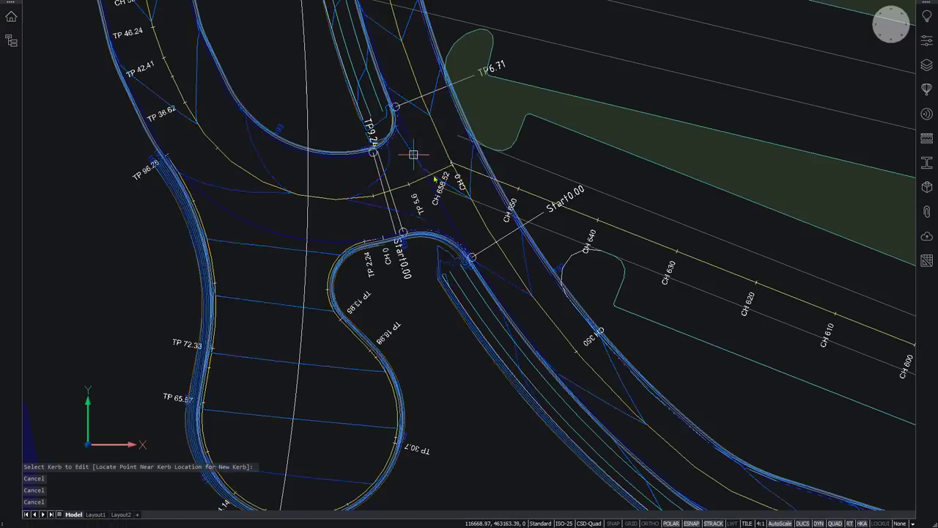
# Inspect the surface triangles between the two new kerb returns and turn their display back off.
pyautogui.doubleClick(477, 224)
pyautogui.scroll(3, 440, 173)
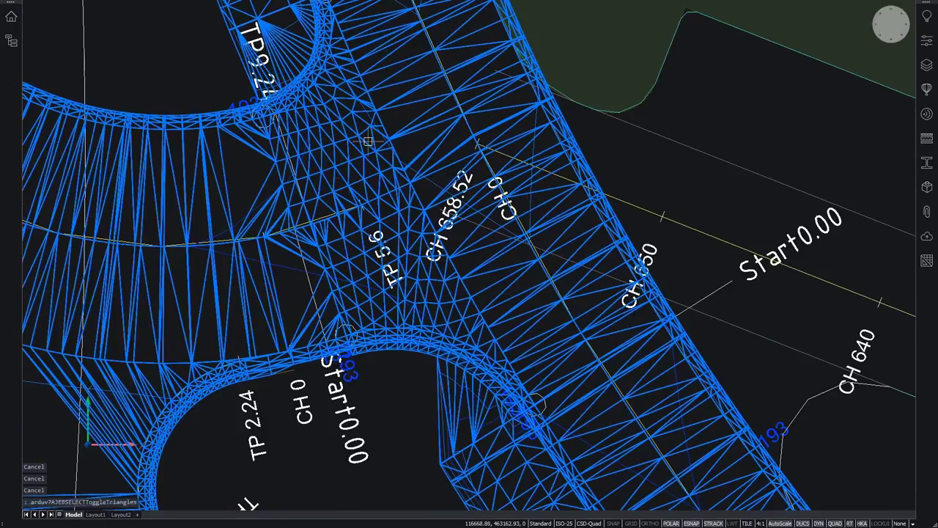
pyautogui.scroll(-2, 469, 252)
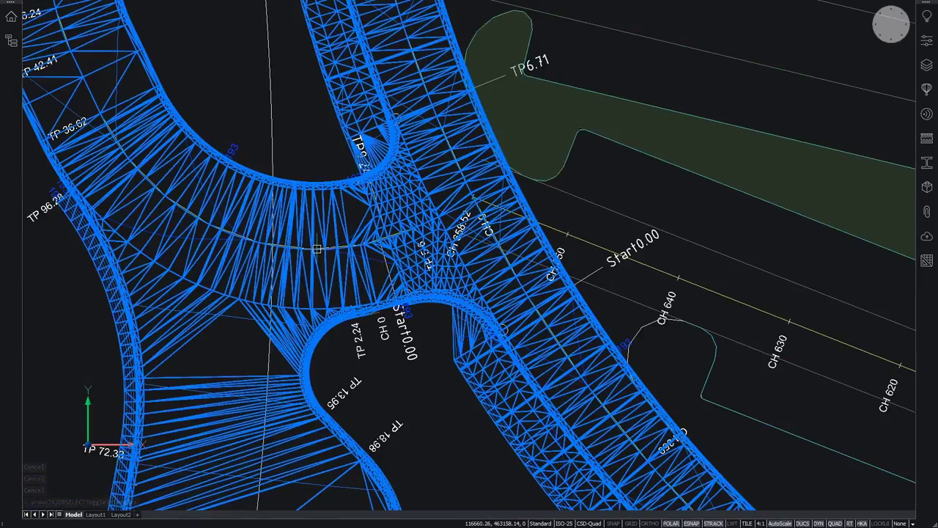
pyautogui.press('Escape')
pyautogui.press('Escape')
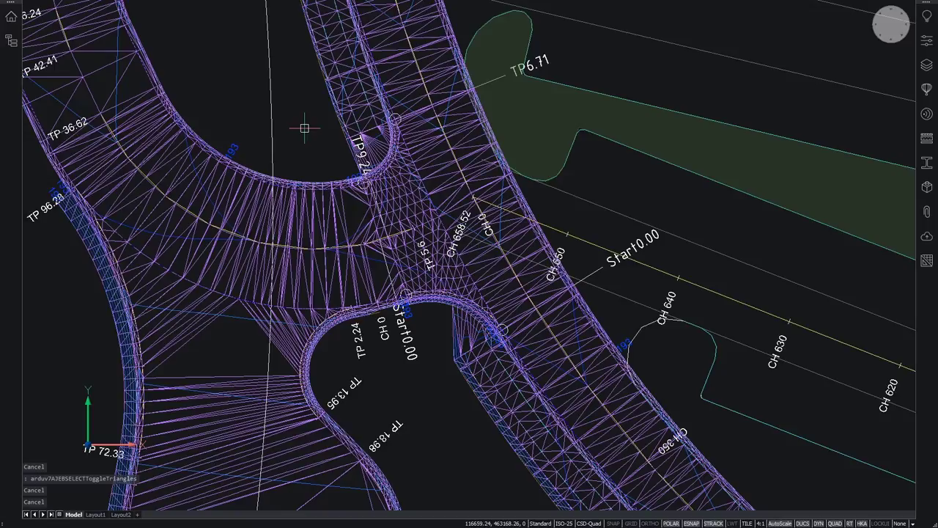
pyautogui.click(322, 214)
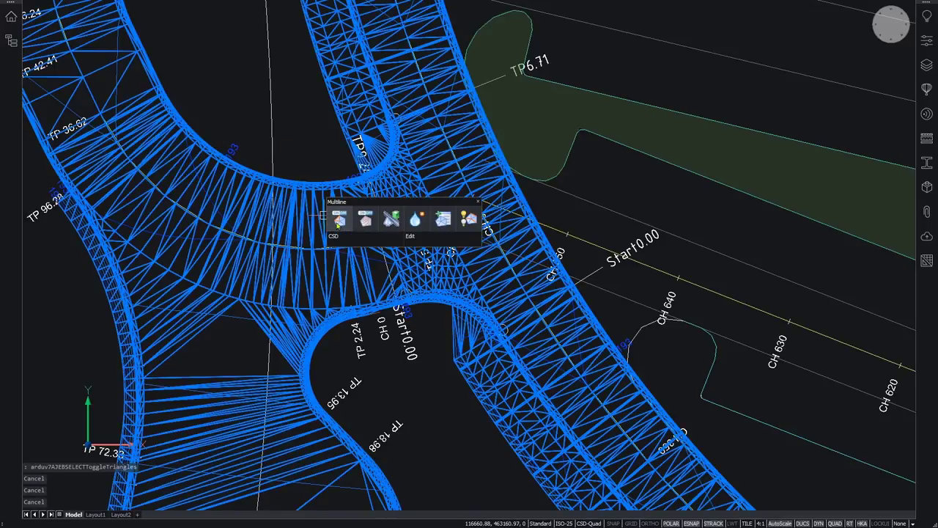
pyautogui.press('Escape')
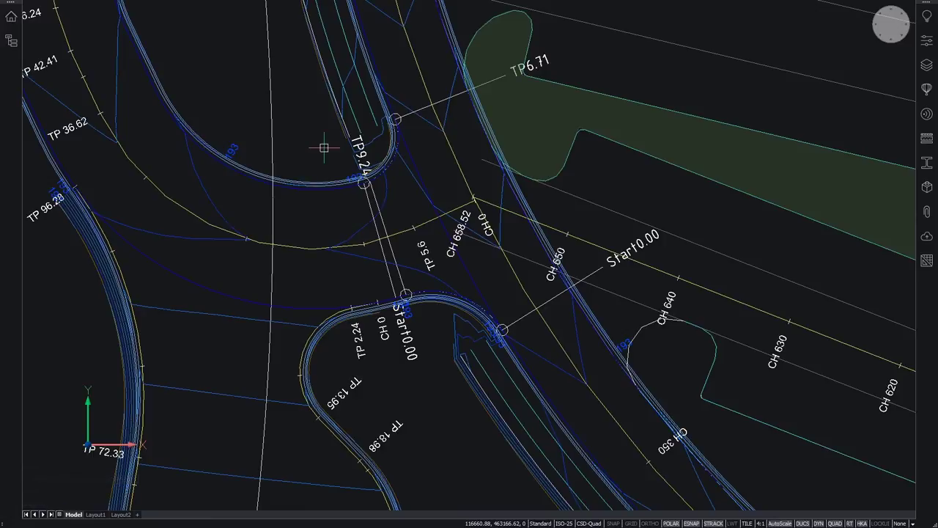
# Turn on lineweight display at the Bus Bay and regenerate the drawing.
pyautogui.scroll(-5, 411, 213)
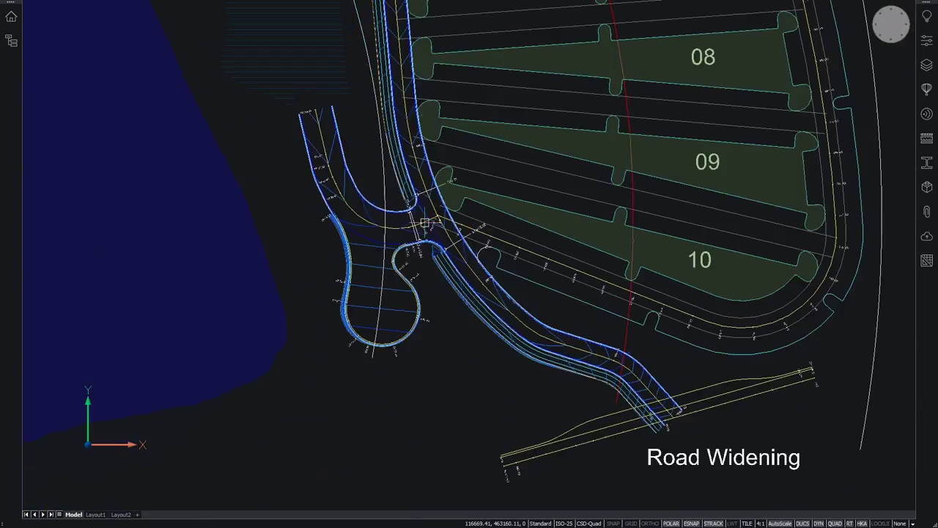
pyautogui.press('ctrl')
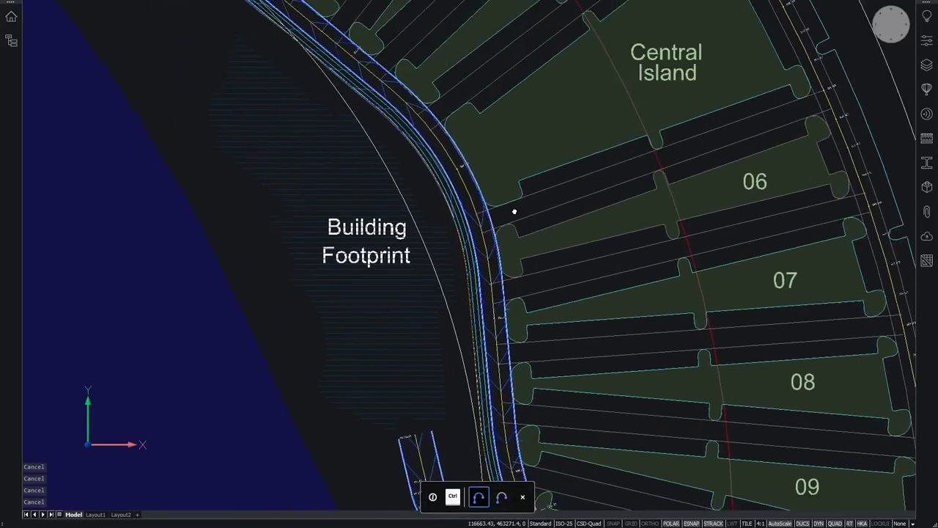
pyautogui.scroll(4, 356, 107)
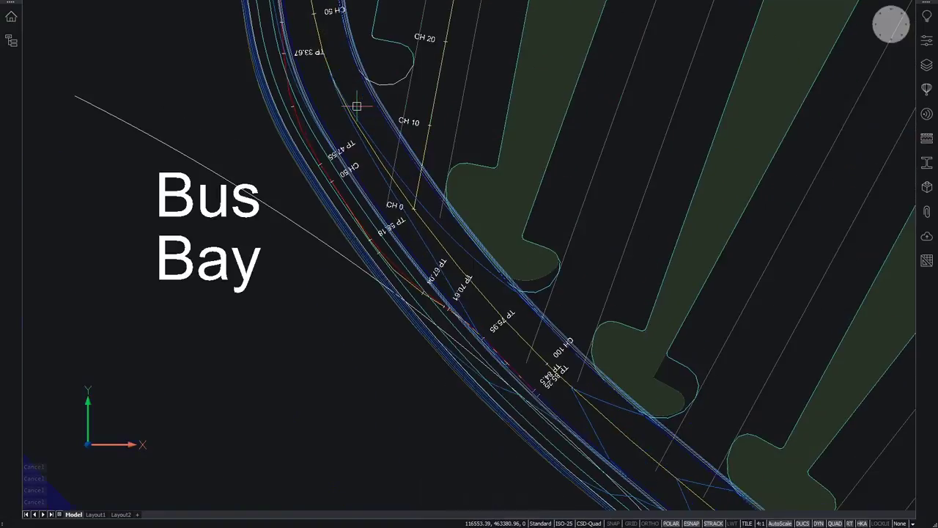
pyautogui.press('Escape')
pyautogui.press('Escape')
pyautogui.press('Escape')
pyautogui.press('Escape')
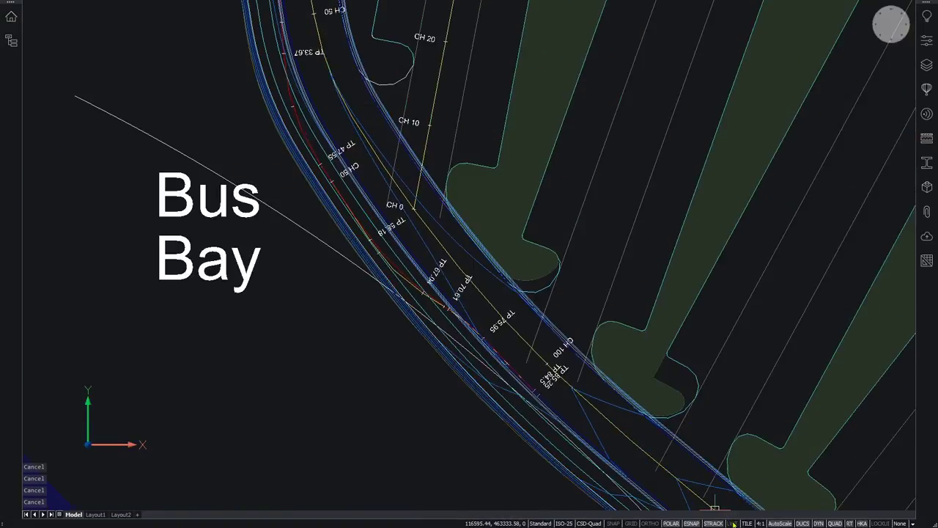
pyautogui.write('re')
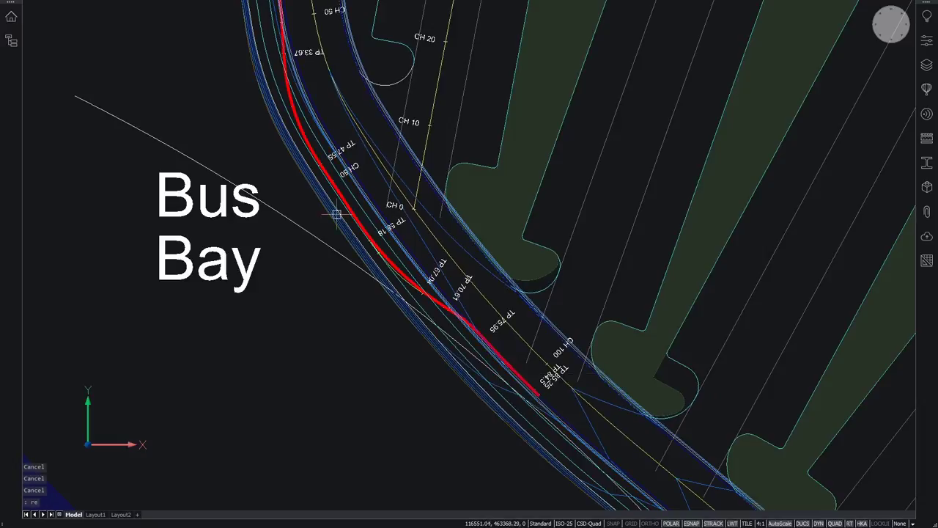
# Open the cross section viewer for Main Road near chainage 50, beside the Bus Bay.
pyautogui.moveTo(281, 184); pyautogui.dragTo(297, 266, button='middle')
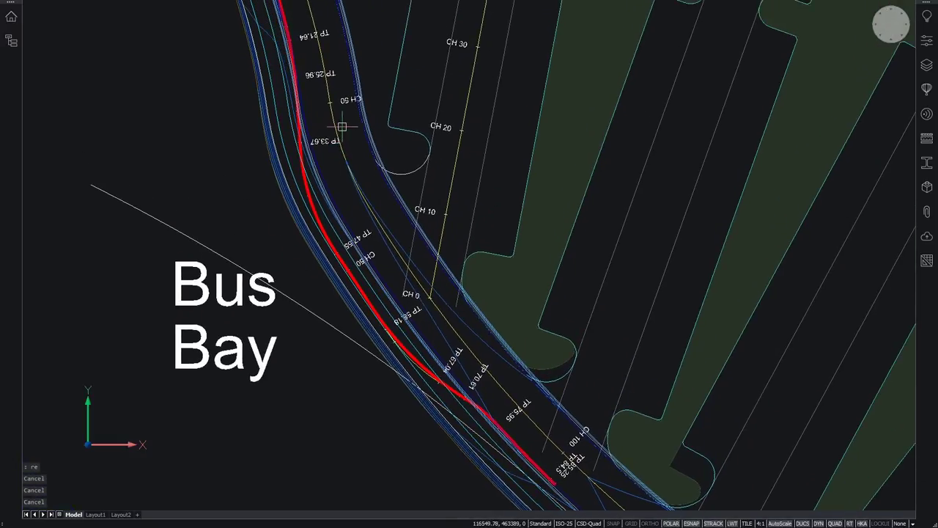
pyautogui.moveTo(335, 127)
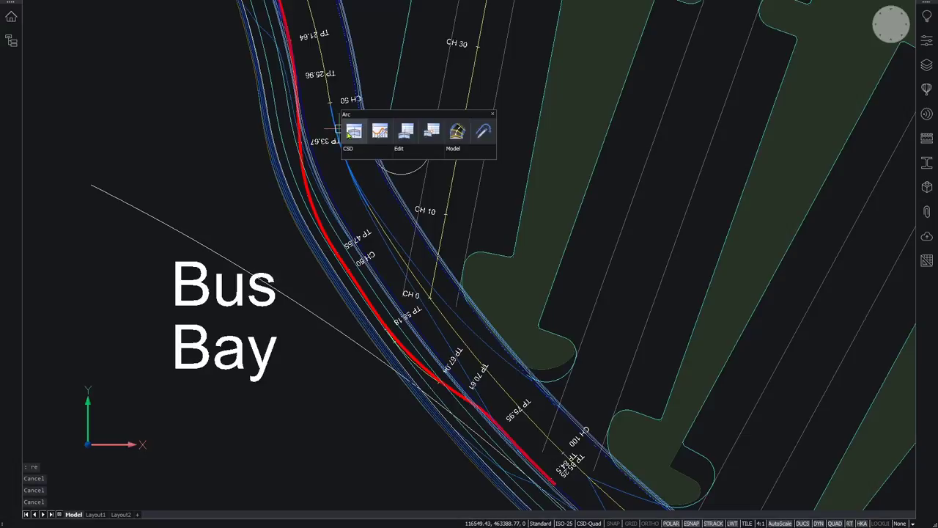
pyautogui.click(353, 131)
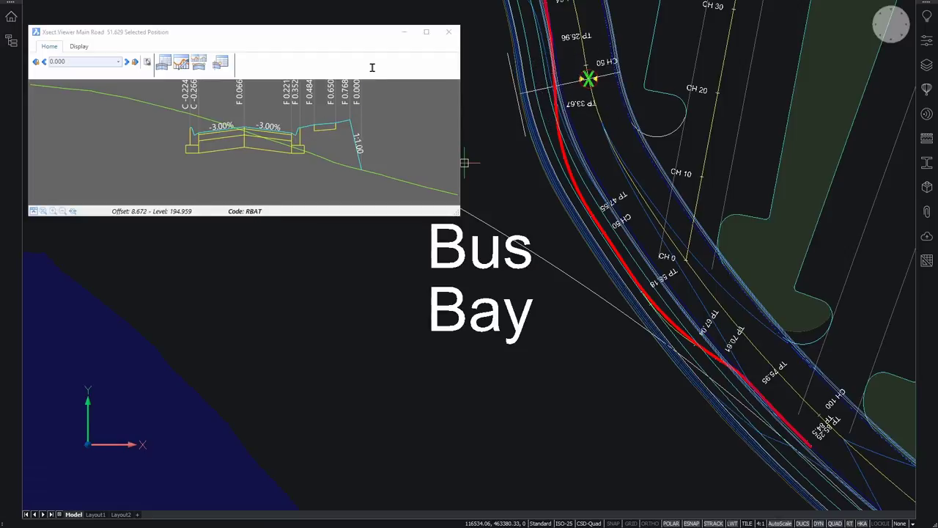
# Review the Main Road sections beside the Bus Bay and set the cross section viewer to label codes without depths.
pyautogui.scroll(-1, 371, 67)
pyautogui.scroll(-4, 371, 68)
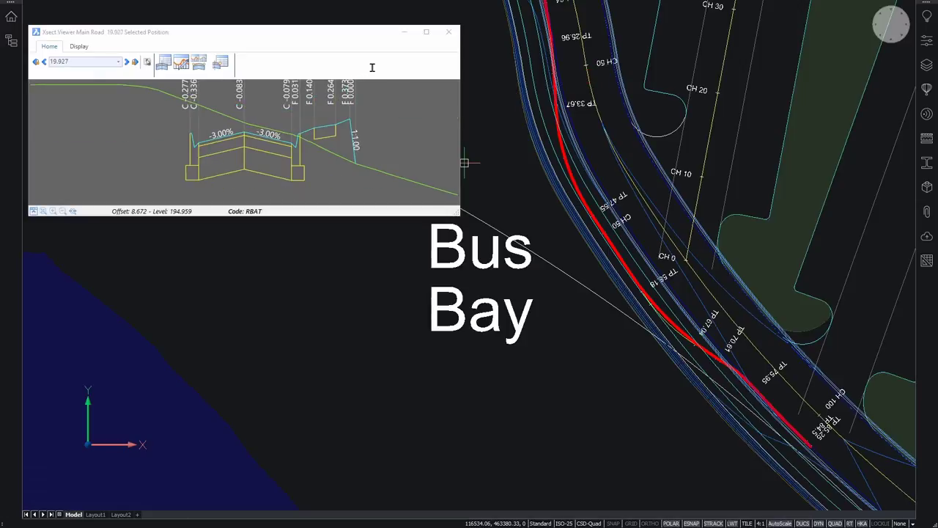
pyautogui.scroll(-2, 372, 67)
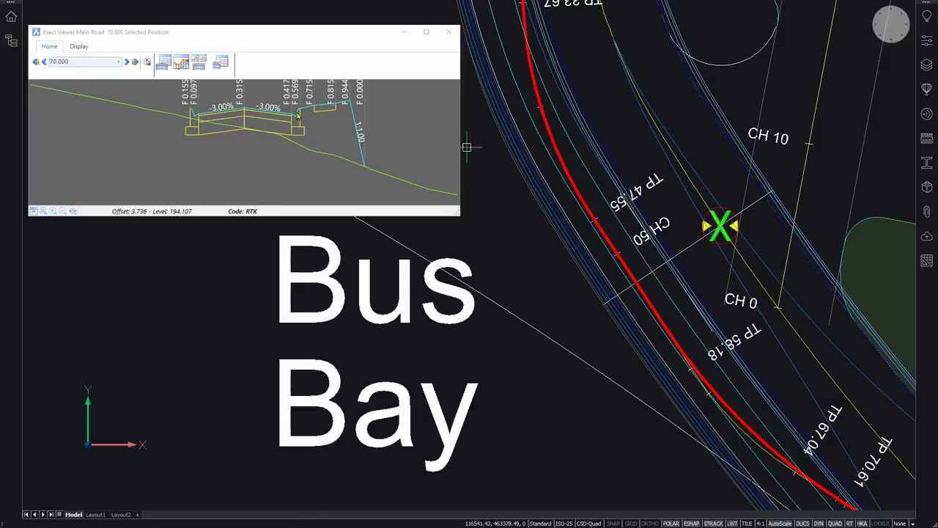
pyautogui.click(78, 46)
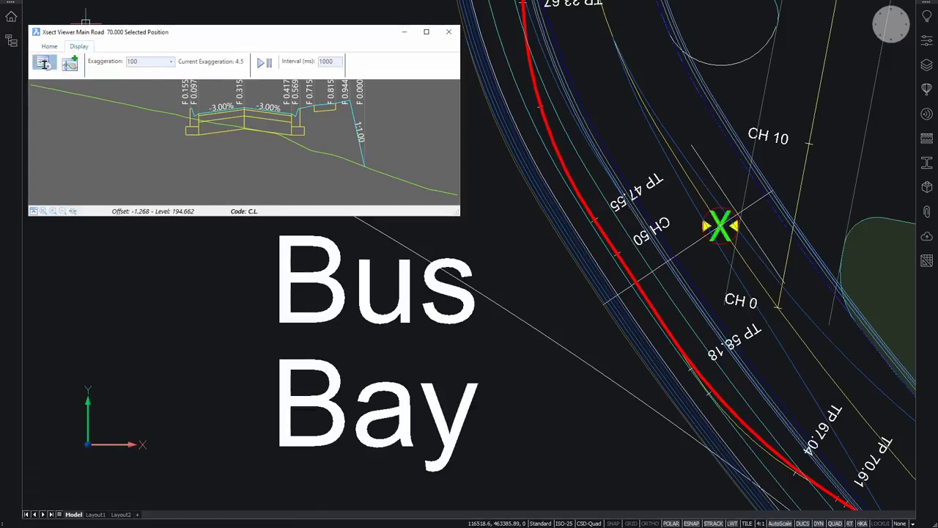
pyautogui.click(44, 64)
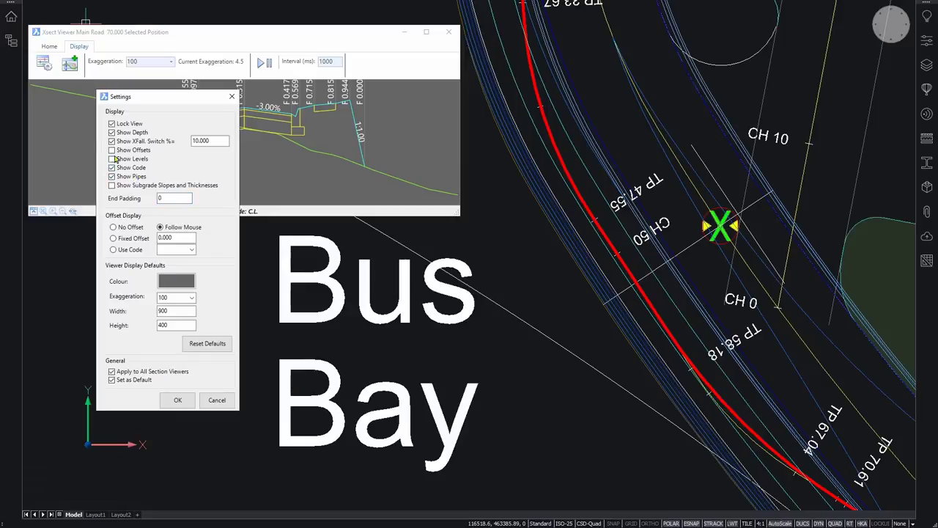
pyautogui.click(177, 400)
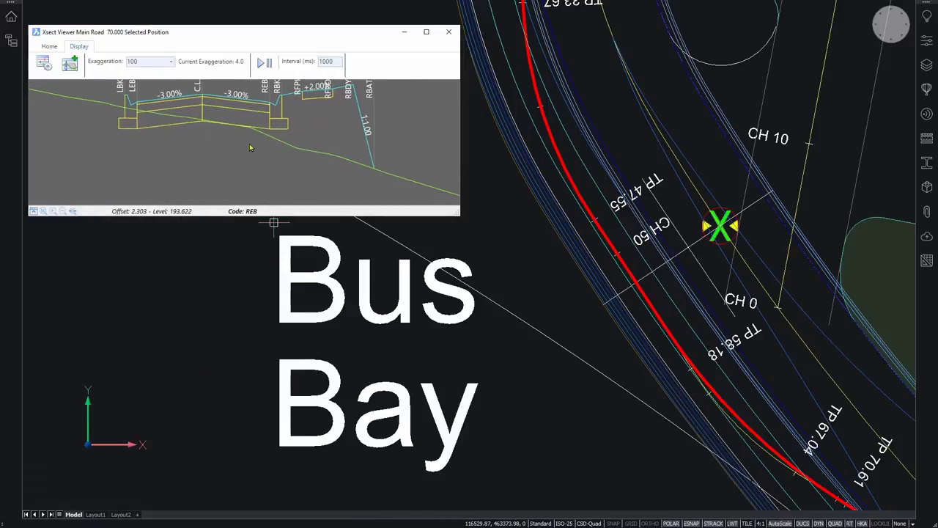
# Match Main Road code REB to the Bus Bay 01 alignment from chainage 0 to 427, using the changeOffsetandLevel method.
pyautogui.rightClick(267, 107)
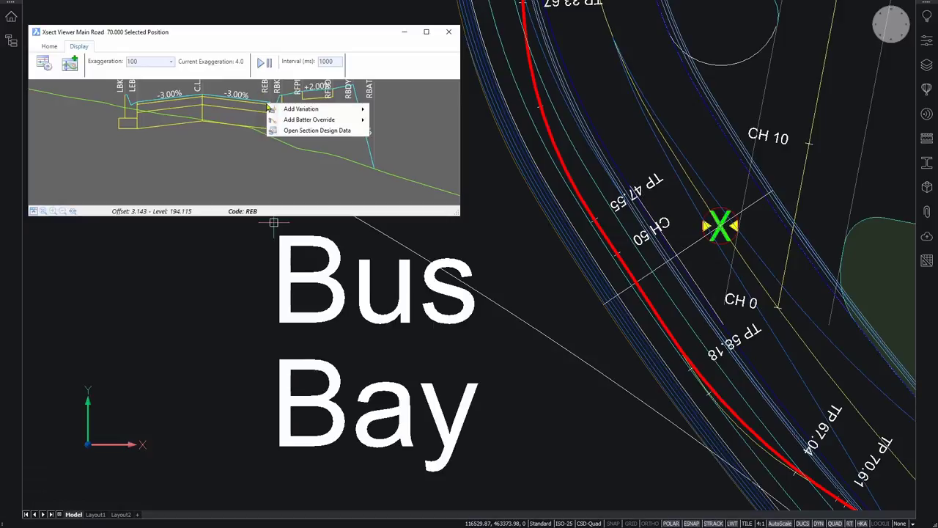
pyautogui.moveTo(297, 114)
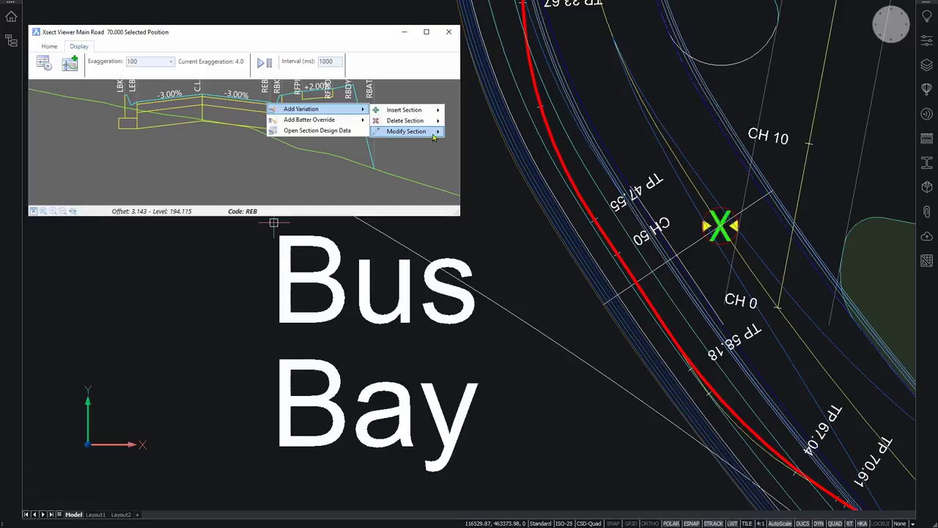
pyautogui.moveTo(432, 137)
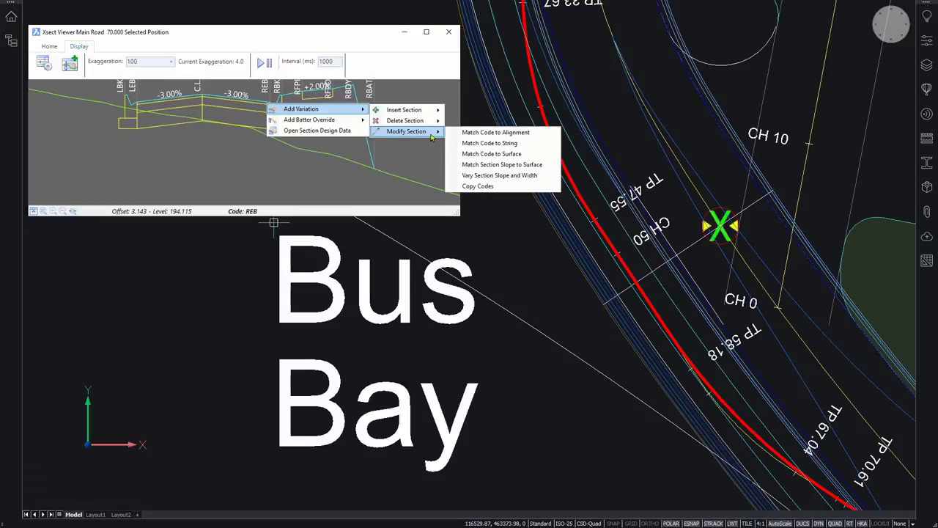
pyautogui.click(501, 133)
pyautogui.click(657, 292)
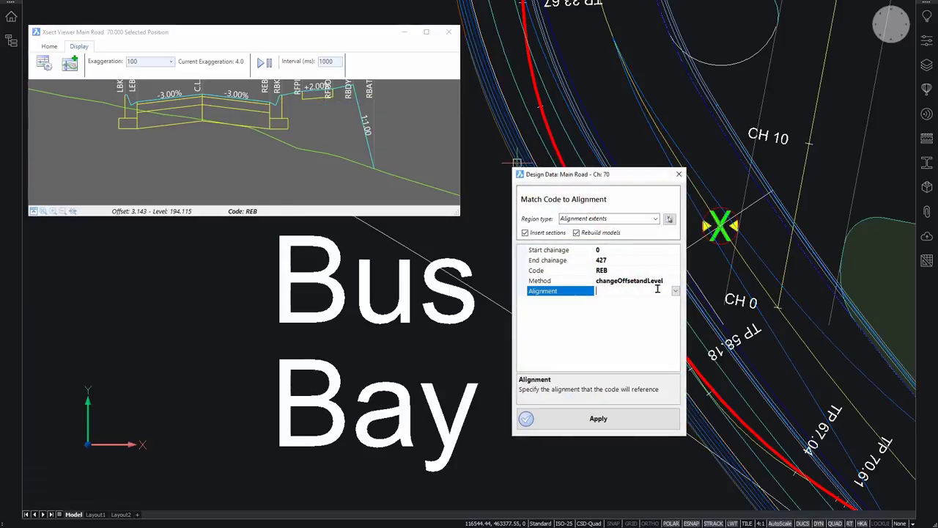
pyautogui.click(676, 292)
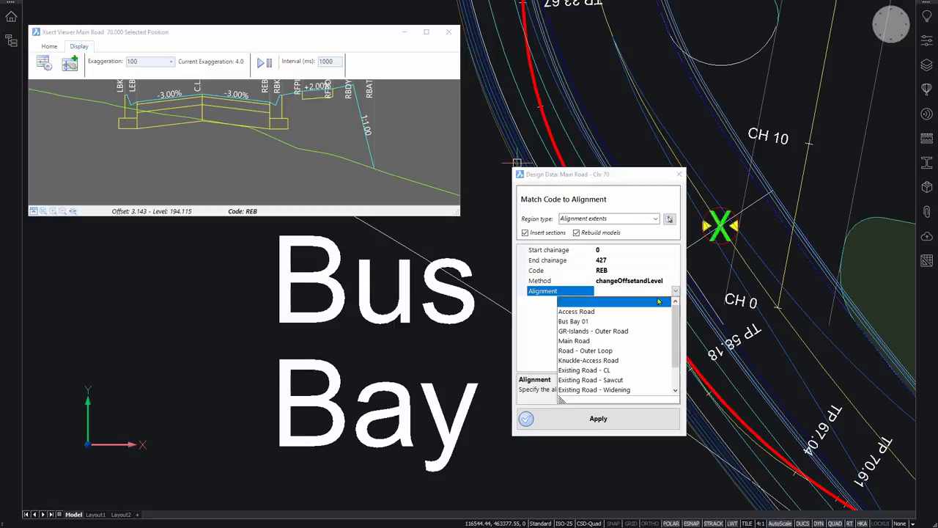
pyautogui.click(616, 321)
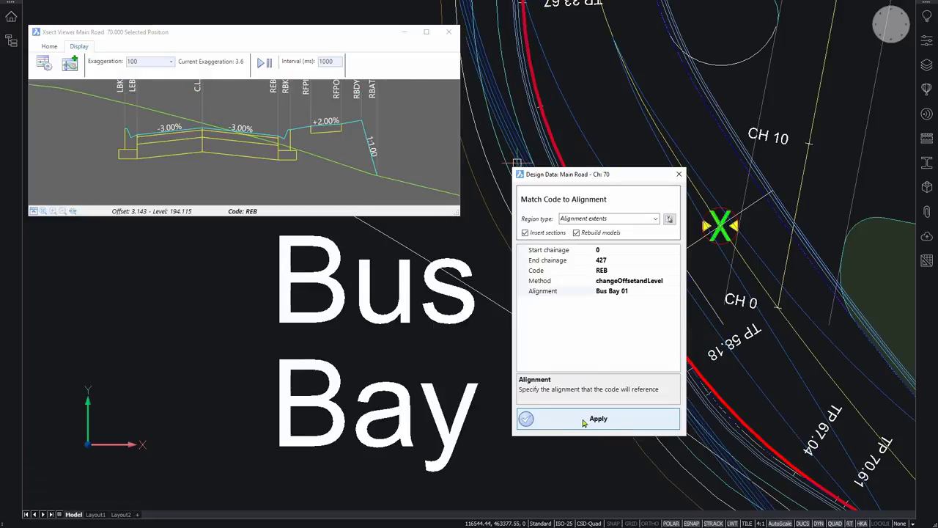
pyautogui.click(608, 421)
# Check the modified Main Road cross sections beside the Bus Bay and close the cross section viewer.
pyautogui.scroll(-2, 596, 154)
pyautogui.moveTo(596, 154); pyautogui.dragTo(555, 231, button='middle')
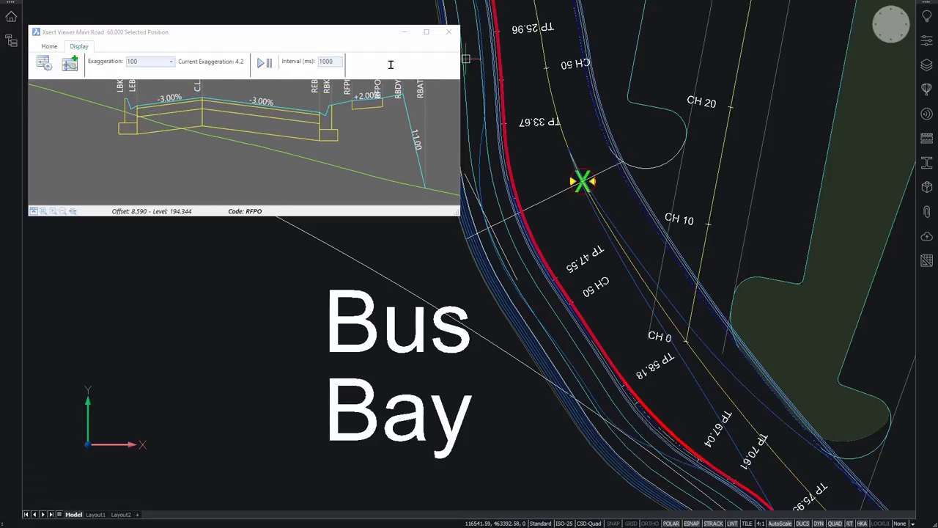
pyautogui.click(448, 31)
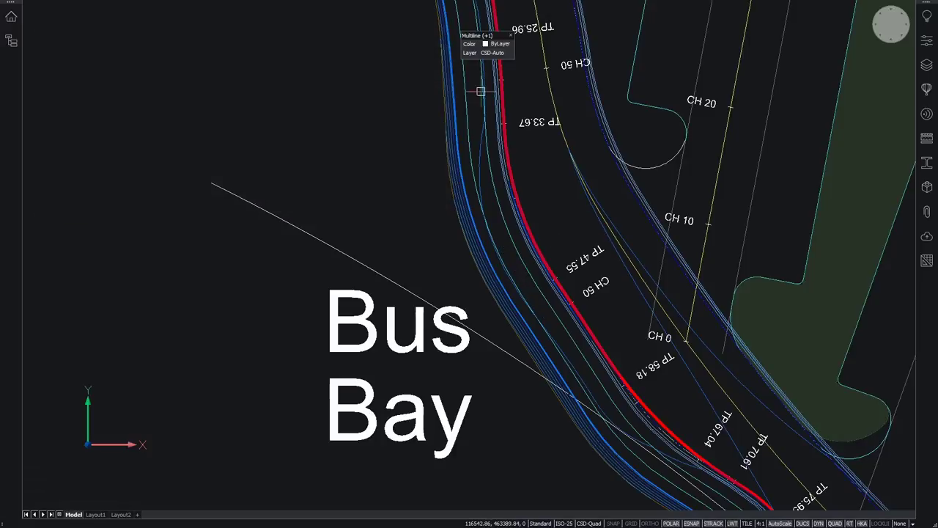
pyautogui.press('Escape')
pyautogui.press('Escape')
pyautogui.press('Escape')
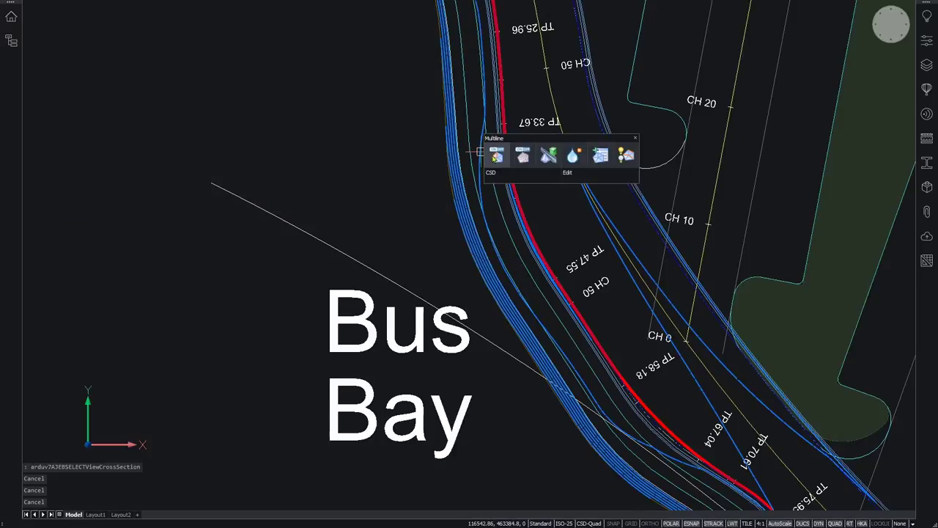
# Turn on the surface triangles for the road model at the Bus Bay.
pyautogui.click(494, 154)
pyautogui.scroll(-2, 363, 115)
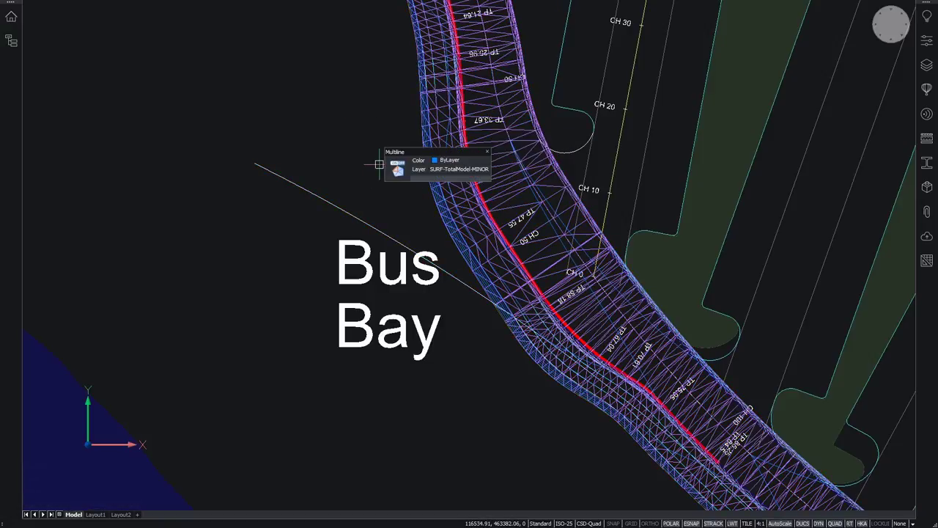
pyautogui.scroll(-2, 379, 164)
pyautogui.press('Escape')
pyautogui.press('Escape')
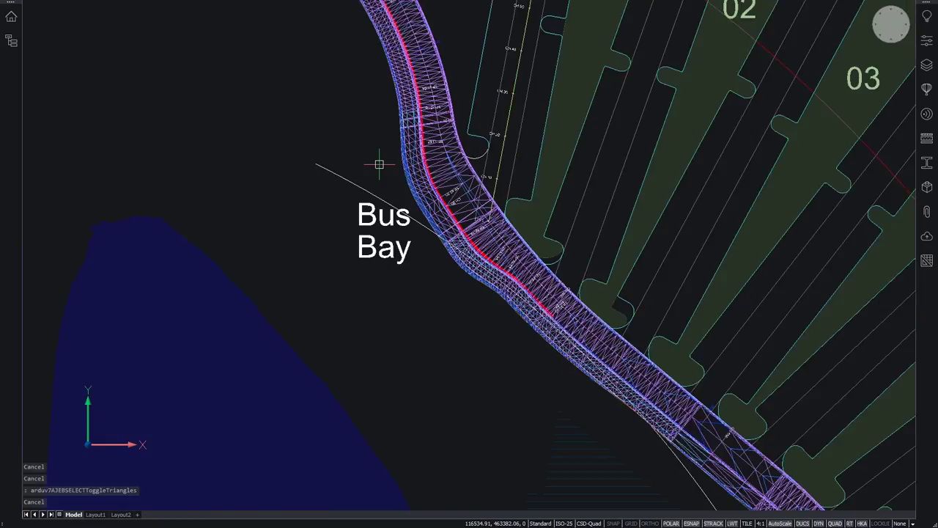
# Inspect the triangulated road model from the Bus Bay past the Building Footprint to the knuckle and back.
pyautogui.moveTo(511, 325)
pyautogui.mouseDown(button='middle')
pyautogui.moveTo(447, 278)
pyautogui.moveTo(420, 279)
pyautogui.mouseUp(button='middle')
pyautogui.scroll(-6, 420, 280)
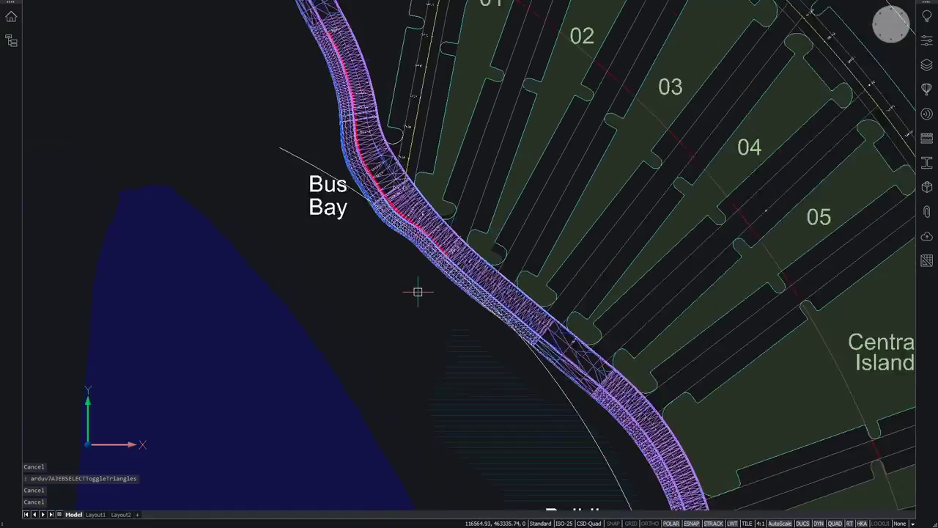
pyautogui.moveTo(419, 314); pyautogui.dragTo(412, 148, button='middle')
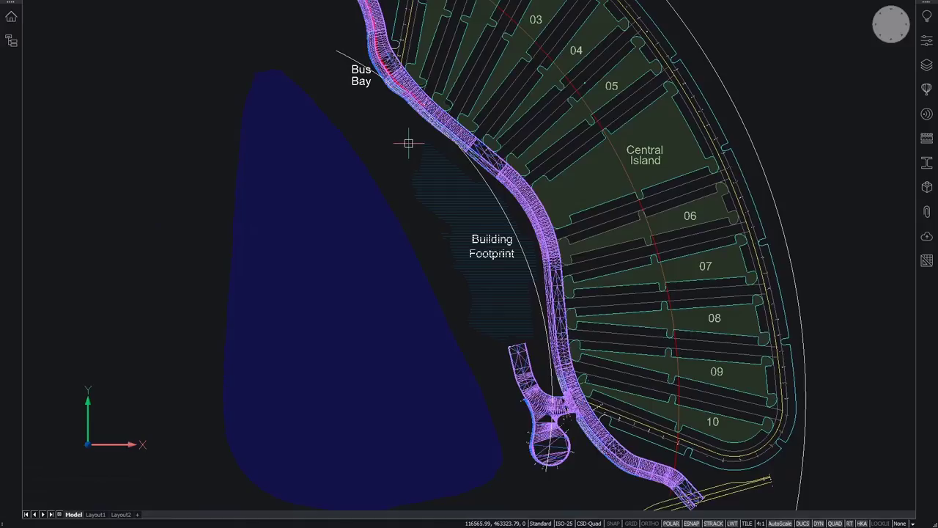
pyautogui.scroll(4, 529, 403)
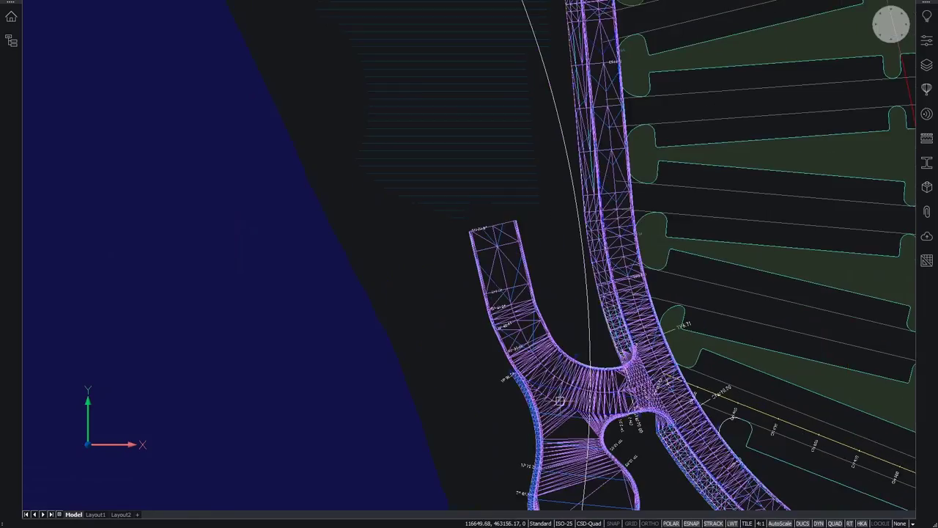
pyautogui.scroll(-3, 511, 255)
pyautogui.moveTo(511, 255); pyautogui.dragTo(544, 434, button='middle')
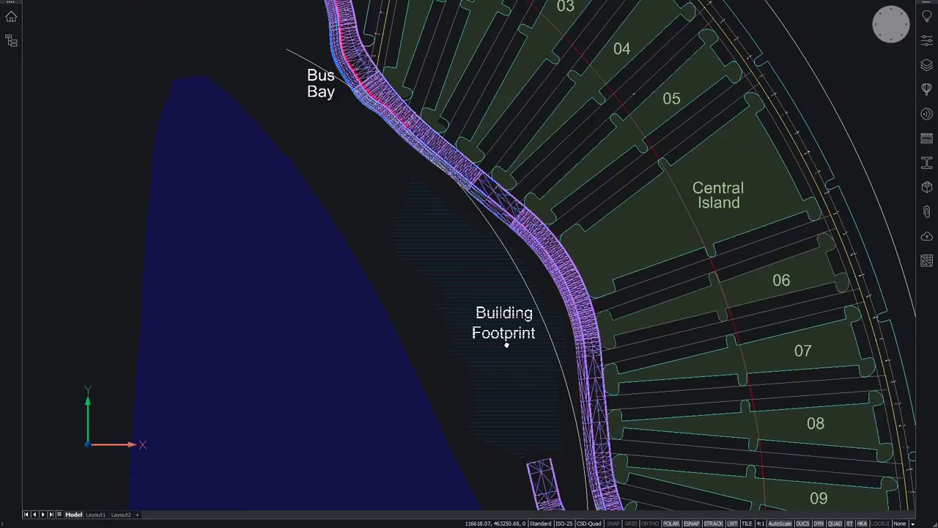
pyautogui.scroll(2, 399, 55)
pyautogui.scroll(3, 400, 89)
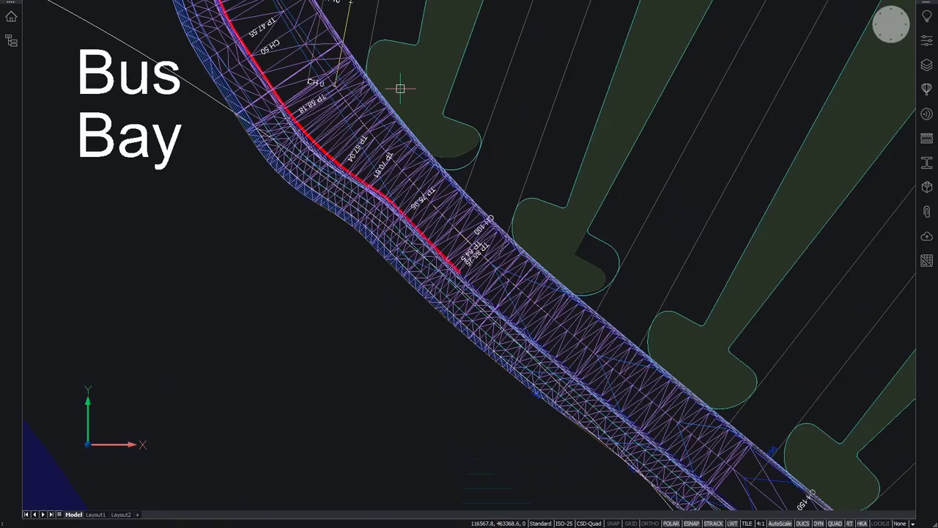
pyautogui.press('Escape')
pyautogui.press('Escape')
pyautogui.press('Escape')
pyautogui.press('Escape')
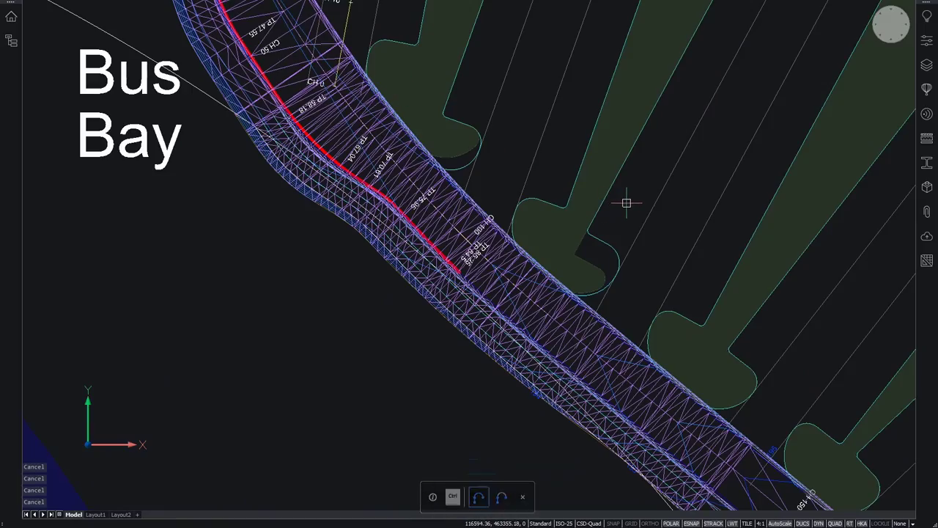
# Examine where the car park islands meet the Main Road kerb between chainages 50 and 150, then clear the selection.
pyautogui.scroll(2, 597, 242)
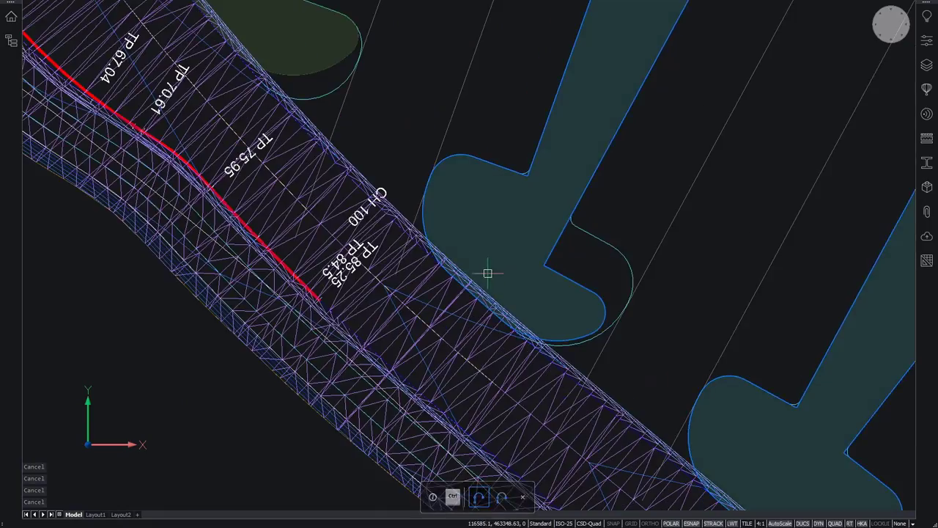
pyautogui.scroll(1, 461, 267)
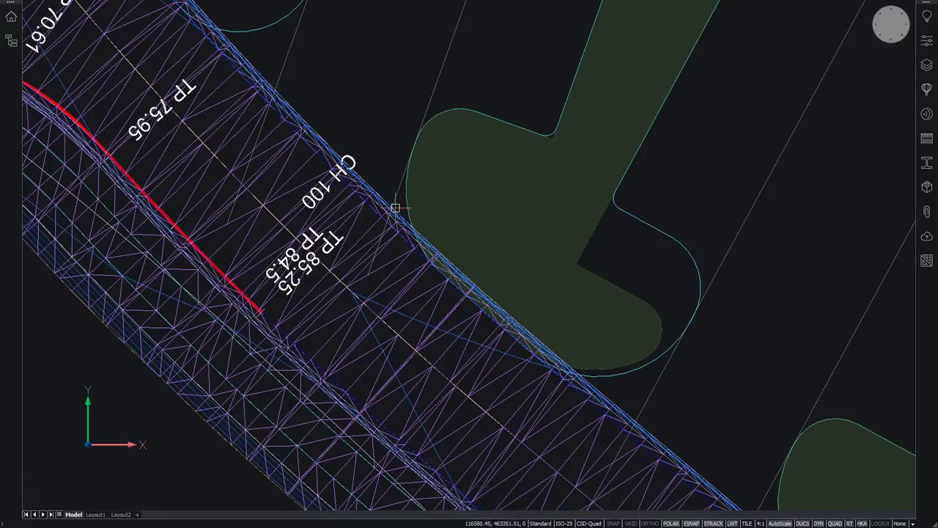
pyautogui.moveTo(653, 170); pyautogui.dragTo(624, 158)
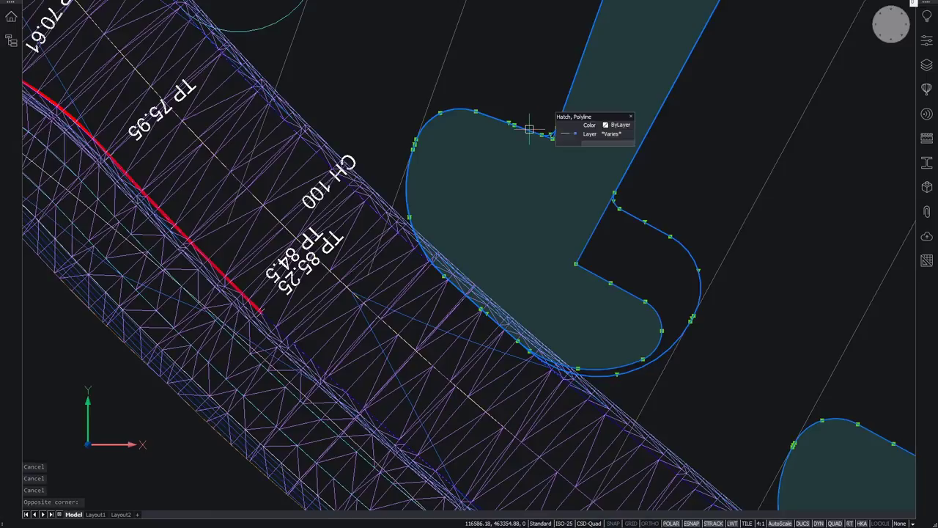
pyautogui.scroll(-5, 399, 198)
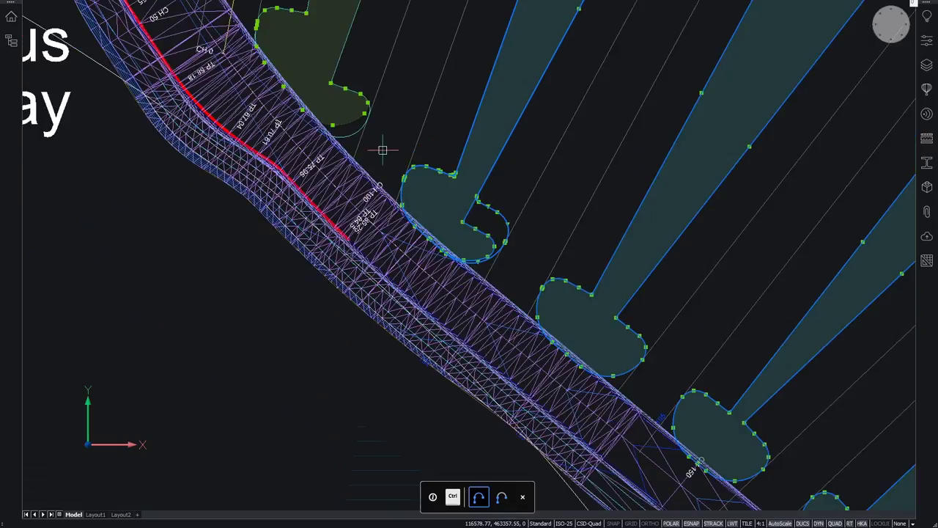
pyautogui.scroll(4, 381, 149)
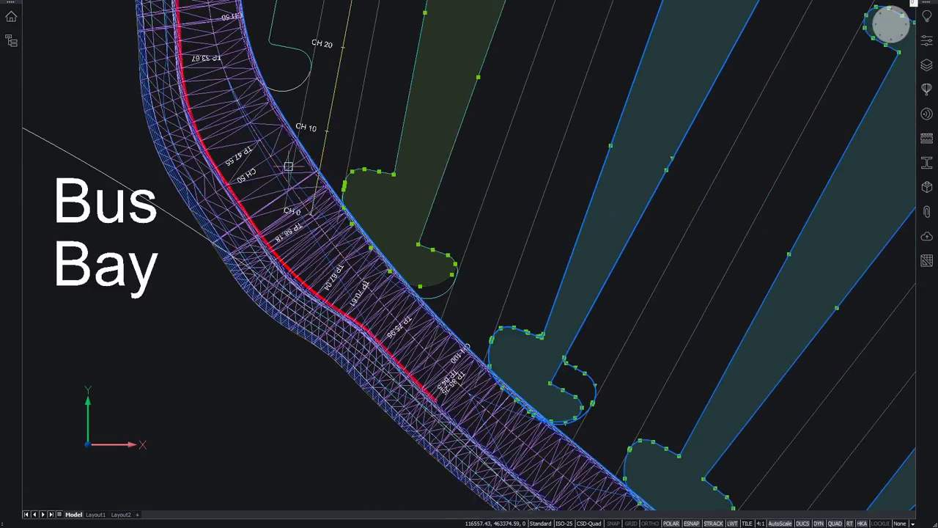
pyautogui.scroll(2, 311, 157)
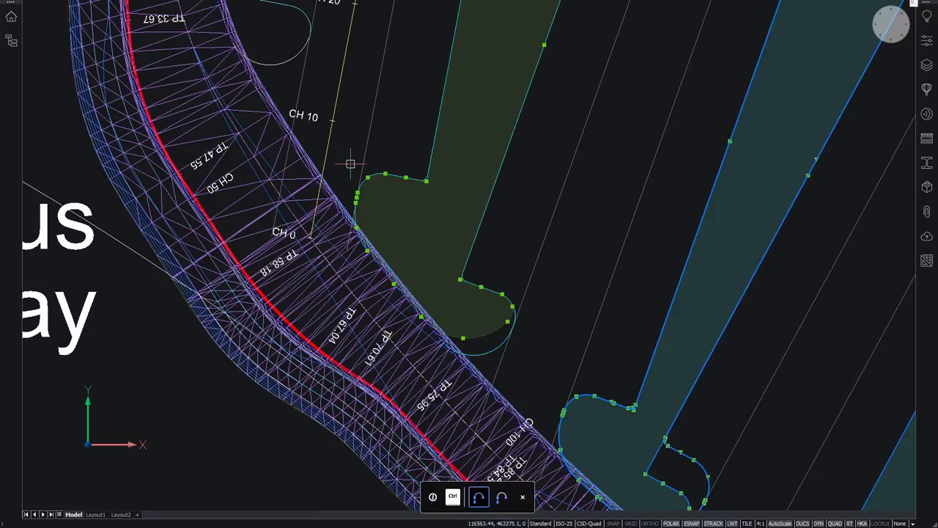
pyautogui.press('Escape')
pyautogui.press('Escape')
pyautogui.press('Escape')
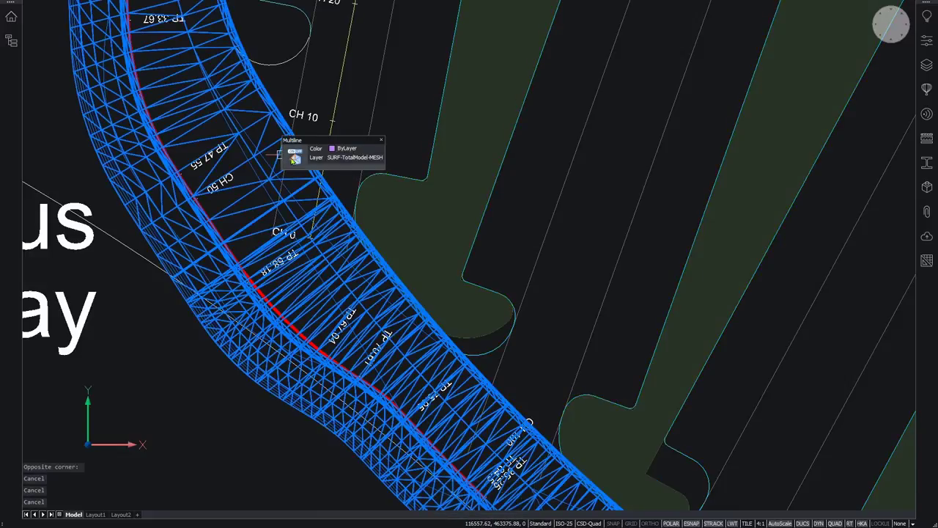
# Turn off the surface triangles and open the Main Road cross section viewer near chainage 78, clear of the Bus Bay.
pyautogui.hotkey('ctrl', 't')
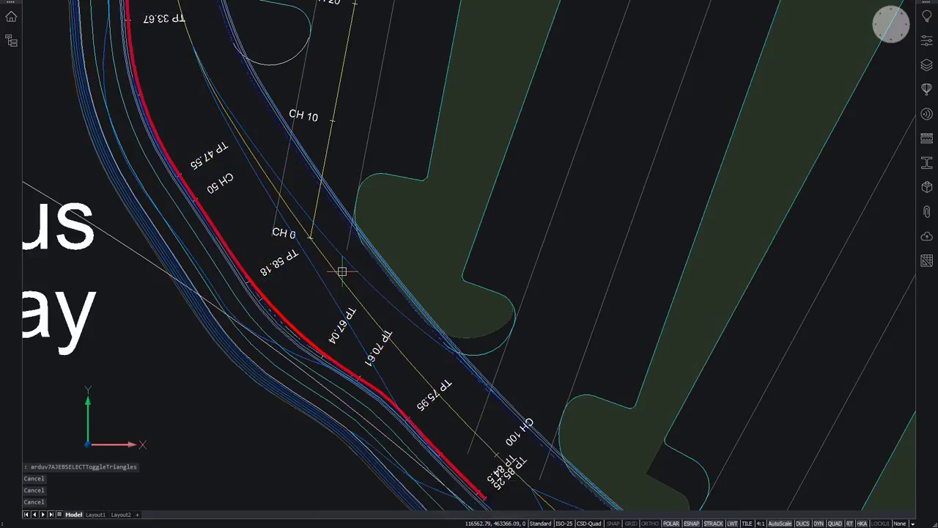
pyautogui.hotkey('ctrl', 'x')
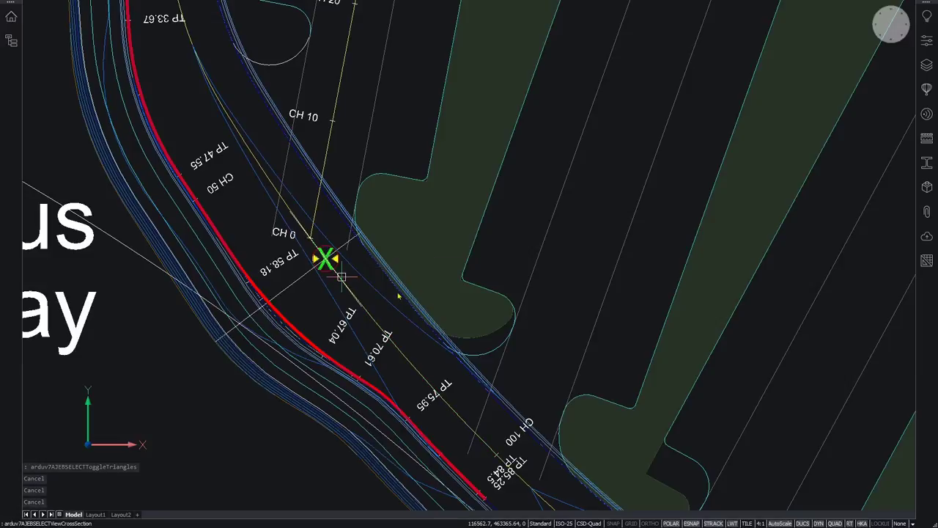
pyautogui.moveTo(320, 39); pyautogui.dragTo(708, 40)
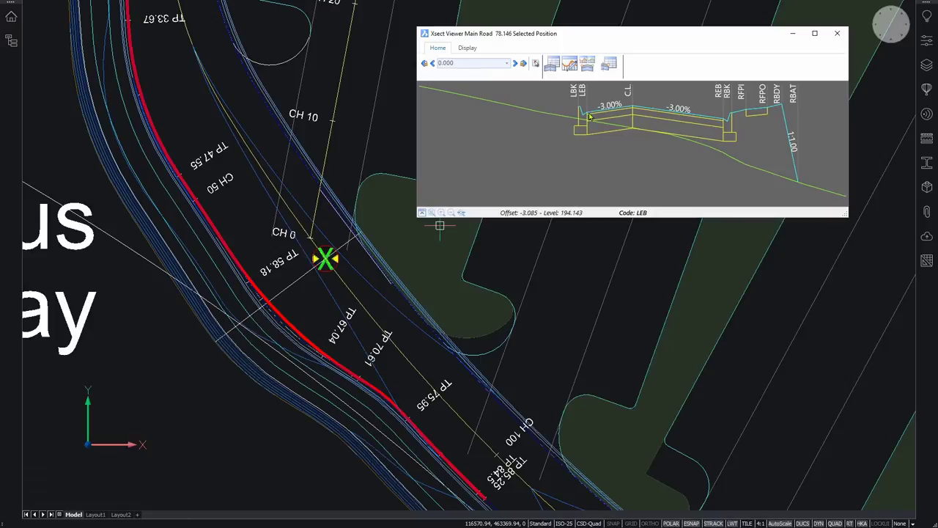
# Delete the Main Road sections behind code LEB between chainages 75 and 325, over the alignment extents.
pyautogui.rightClick(591, 115)
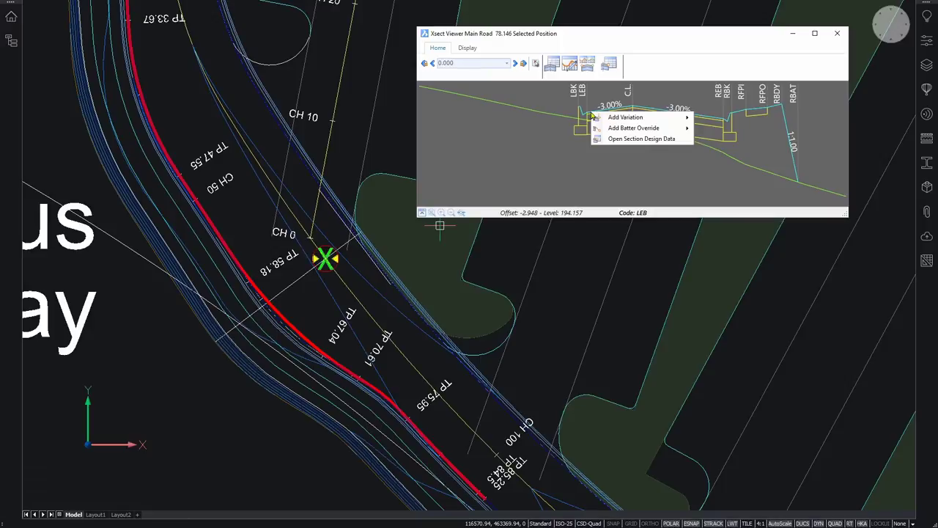
pyautogui.moveTo(637, 117)
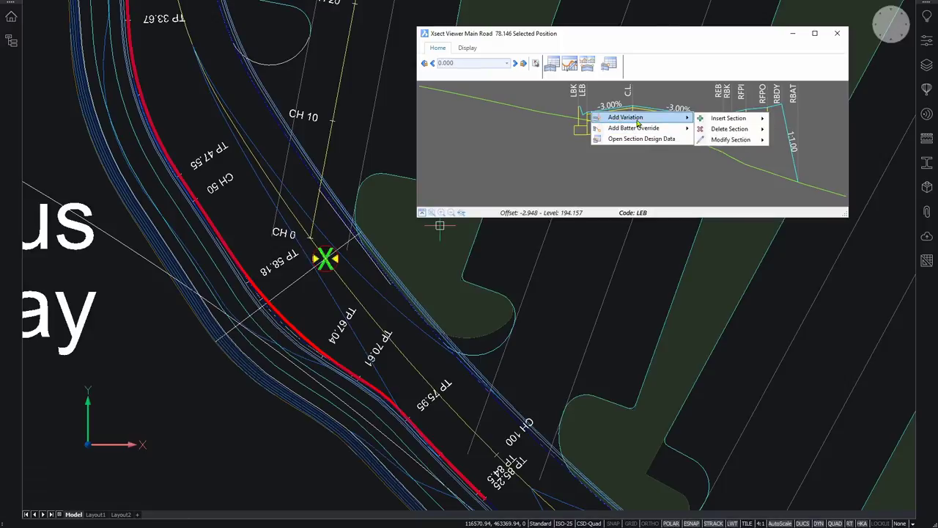
pyautogui.moveTo(730, 141)
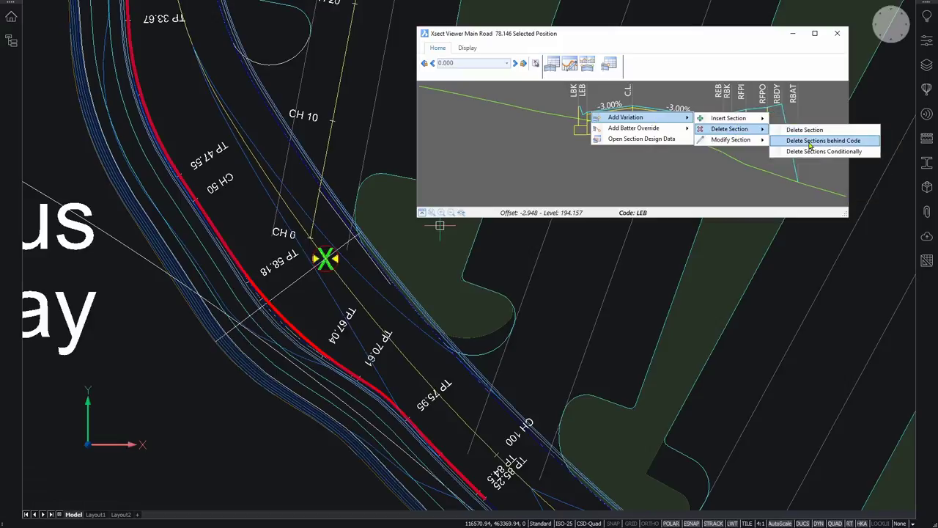
pyautogui.click(810, 141)
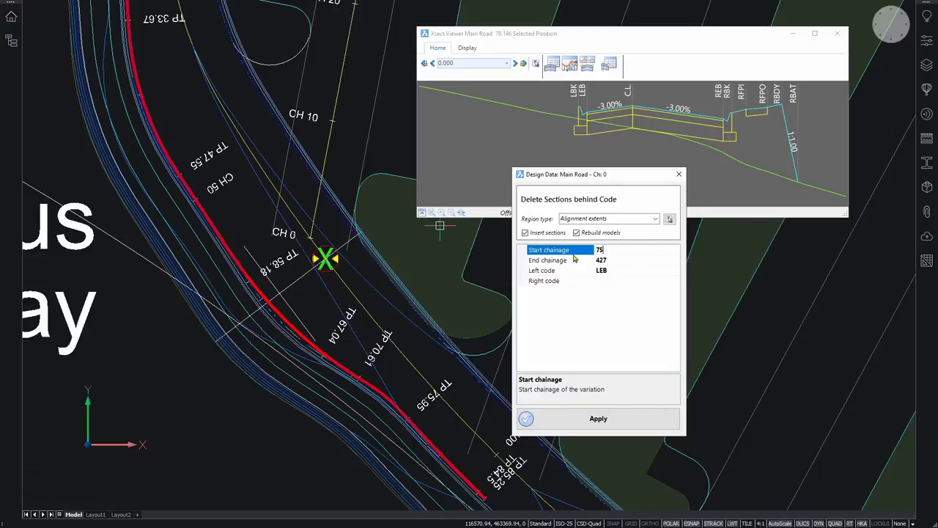
pyautogui.click(575, 262)
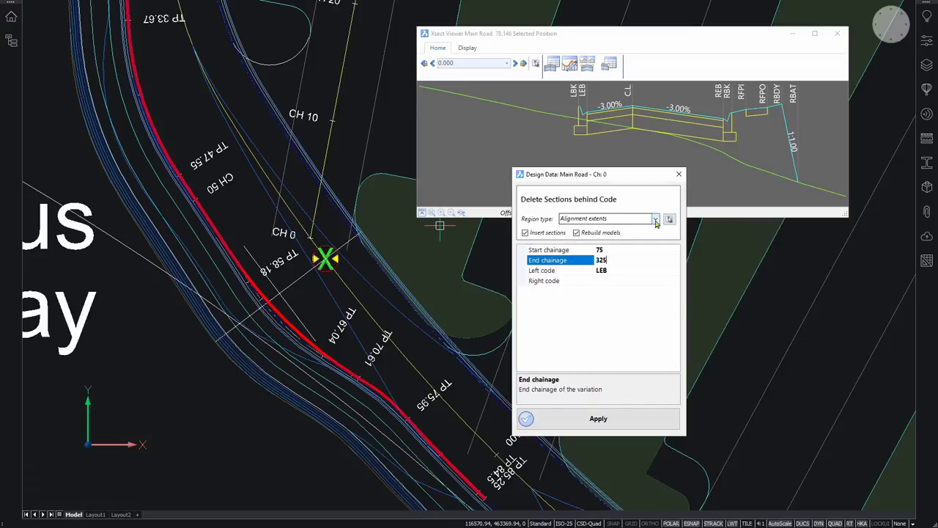
pyautogui.click(598, 419)
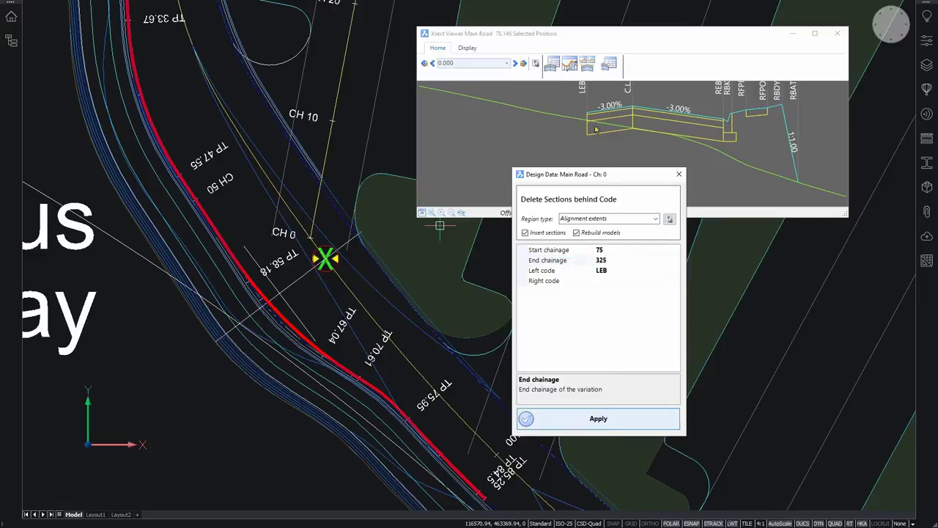
pyautogui.scroll(3, 387, 256)
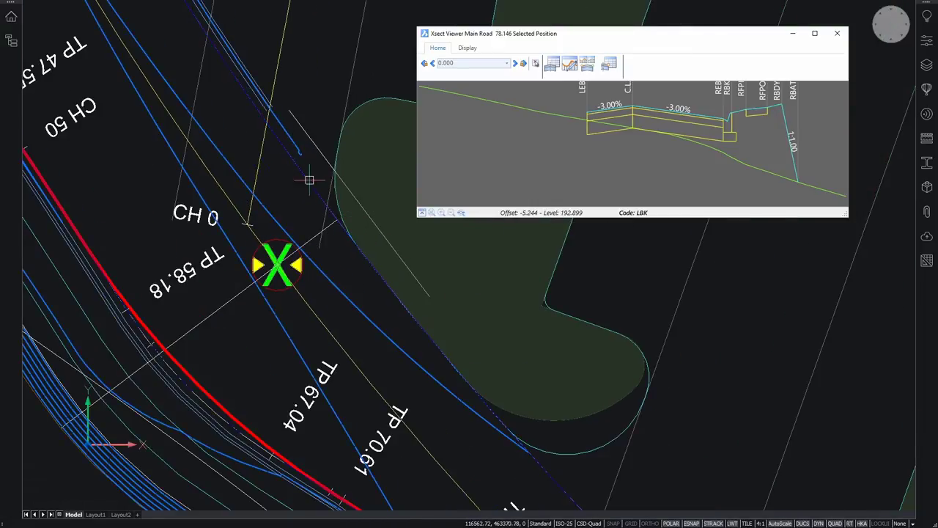
pyautogui.scroll(-4, 371, 282)
pyautogui.moveTo(476, 376); pyautogui.dragTo(471, 329, button='middle')
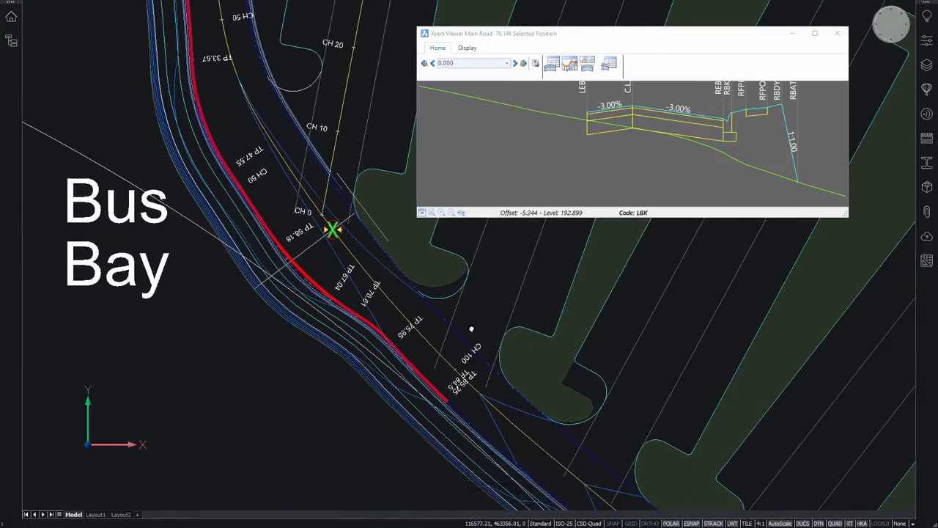
# Delete the Main Road LEB section itself between chainages 75 and 325, then close the cross section viewer.
pyautogui.rightClick(588, 116)
pyautogui.moveTo(616, 122)
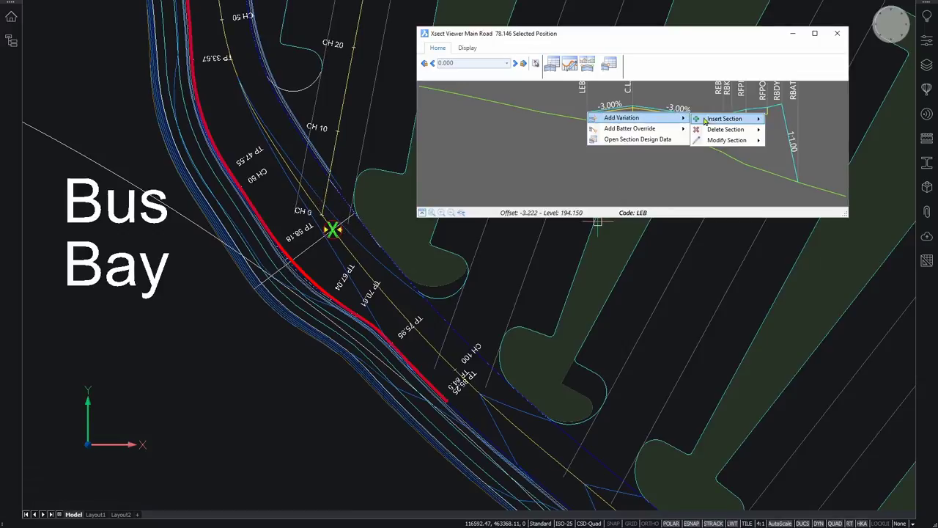
pyautogui.moveTo(715, 121)
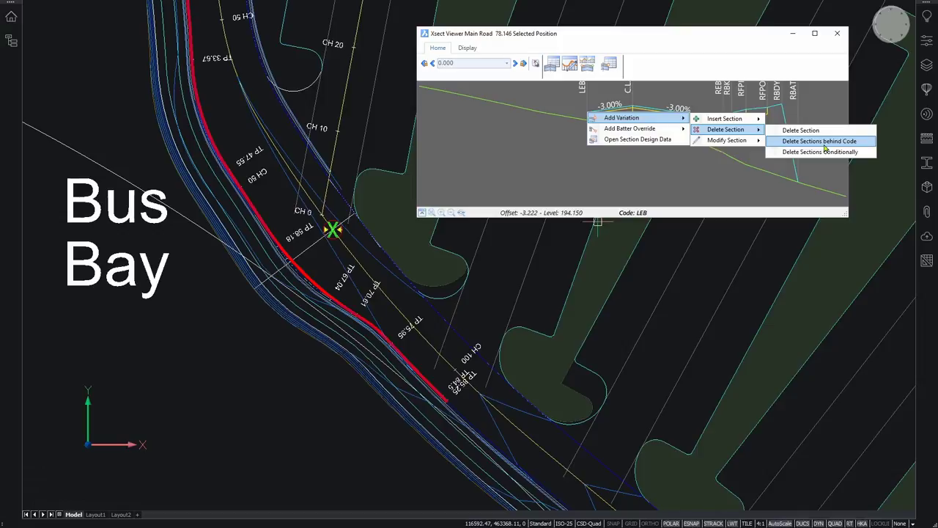
pyautogui.click(802, 131)
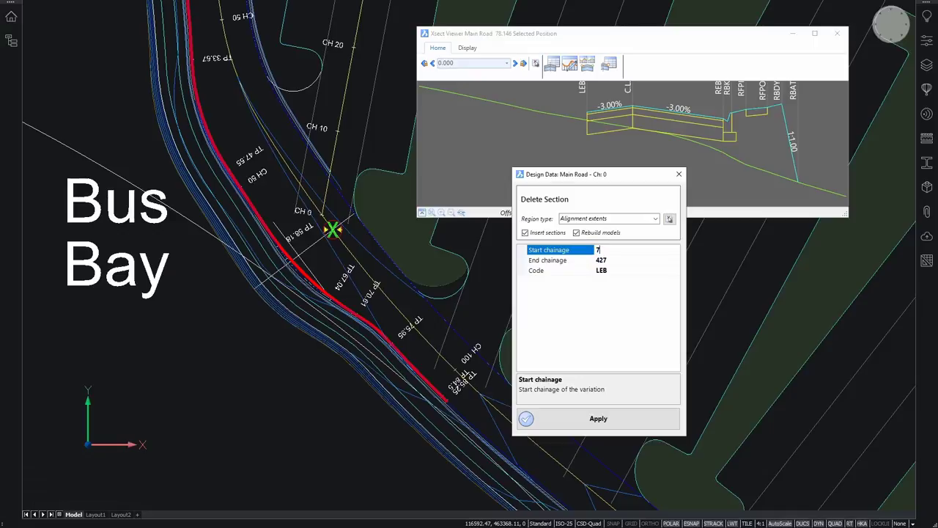
pyautogui.click(578, 263)
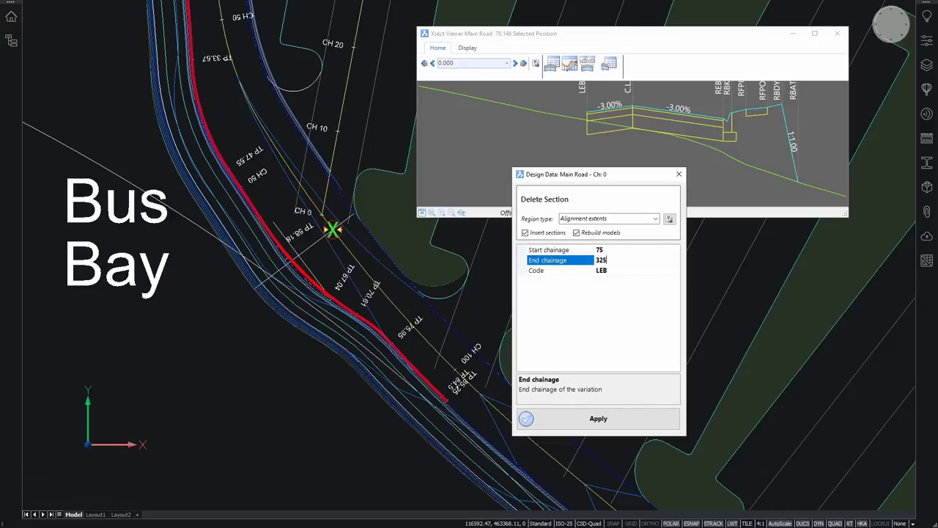
pyautogui.click(601, 420)
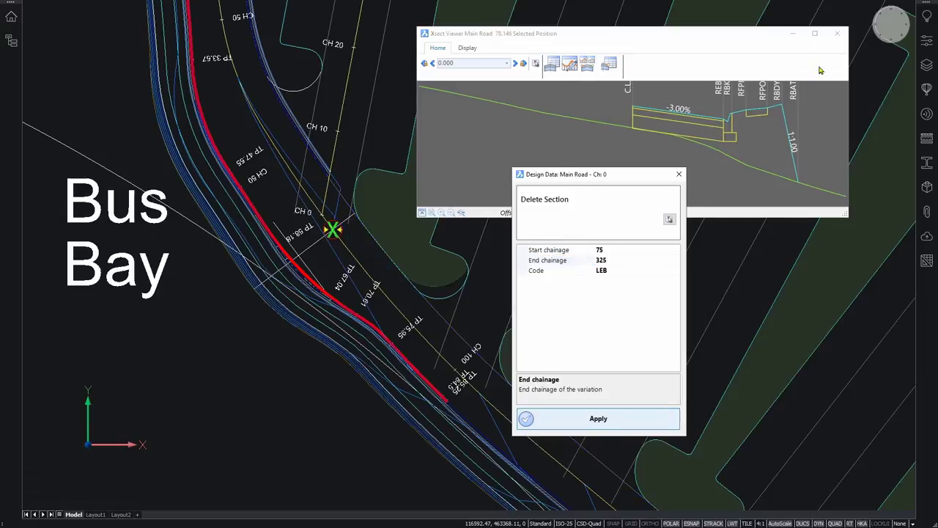
pyautogui.click(838, 34)
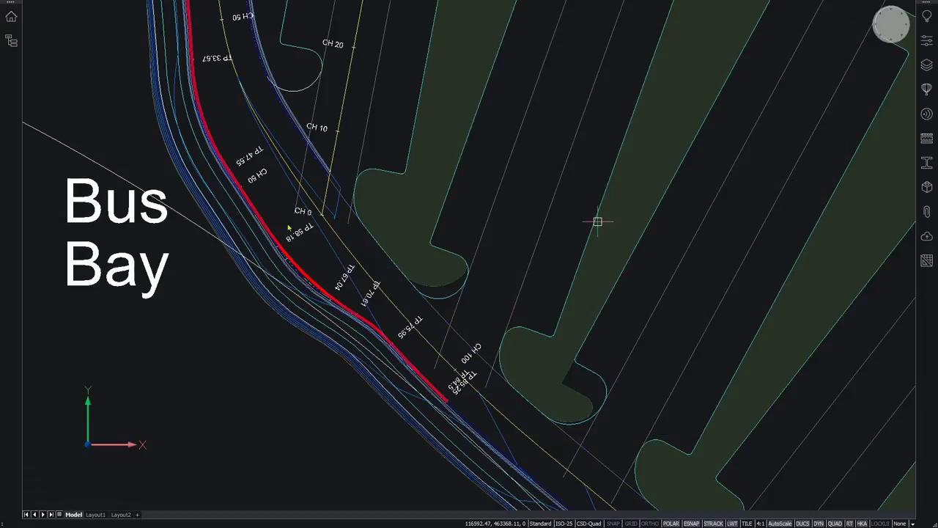
# Turn on the surface triangles of the road model and check the trimmed Main Road edge near the Bus Bay.
pyautogui.click(325, 130)
pyautogui.click(338, 203)
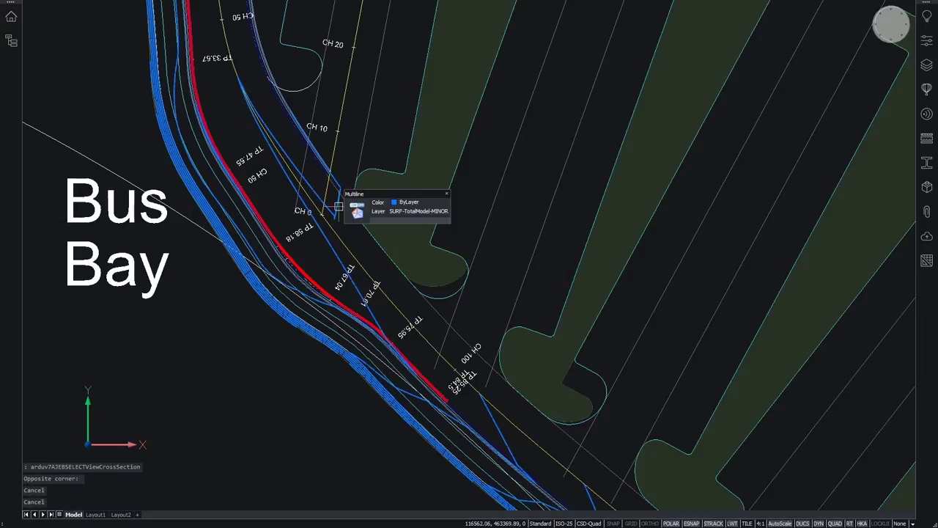
pyautogui.click(360, 210)
pyautogui.scroll(1, 377, 141)
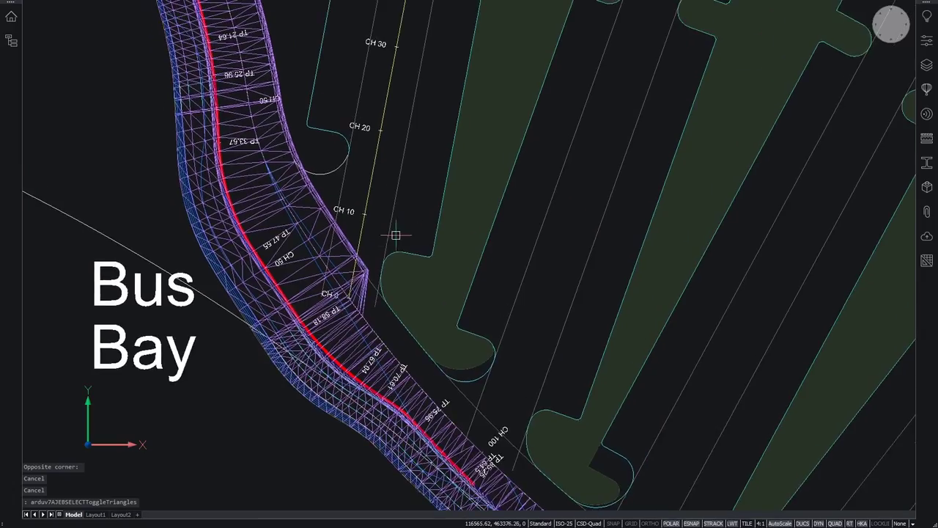
pyautogui.scroll(1, 370, 344)
pyautogui.scroll(2, 388, 314)
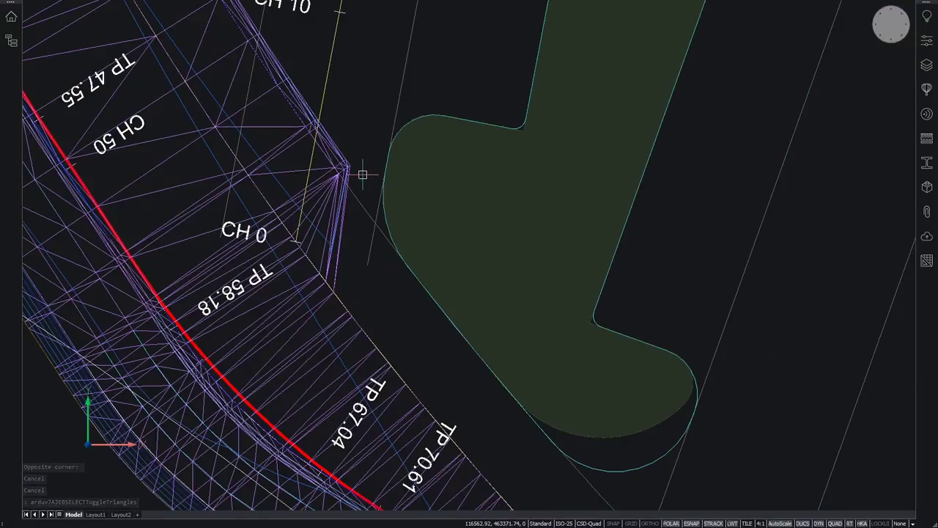
pyautogui.scroll(-3, 364, 175)
# Examine the trimmed road triangulation from the Bus Bay to the knuckle intersection and back, then clear the selection.
pyautogui.scroll(-4, 362, 174)
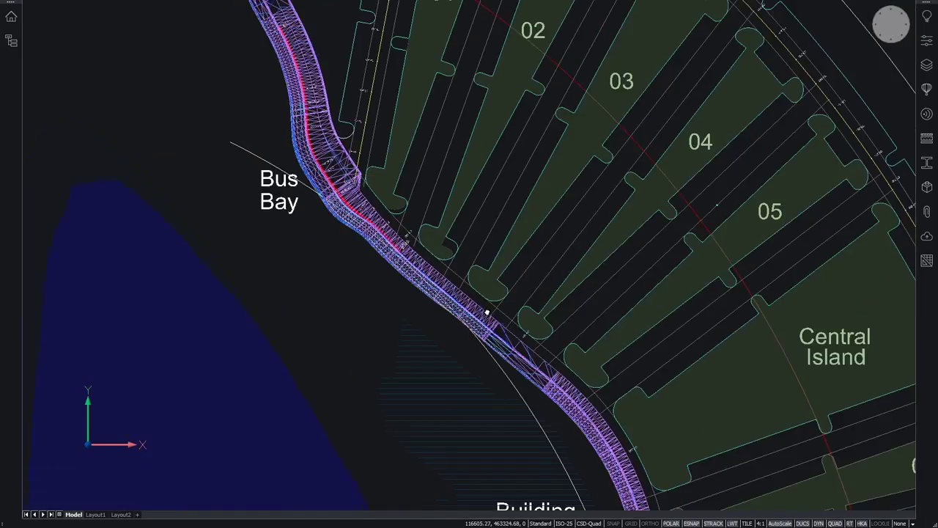
pyautogui.moveTo(486, 313); pyautogui.dragTo(341, 106, button='middle')
pyautogui.moveTo(576, 508)
pyautogui.mouseDown(button='middle')
pyautogui.moveTo(553, 374)
pyautogui.moveTo(586, 206)
pyautogui.mouseUp(button='middle')
pyautogui.scroll(5, 516, 324)
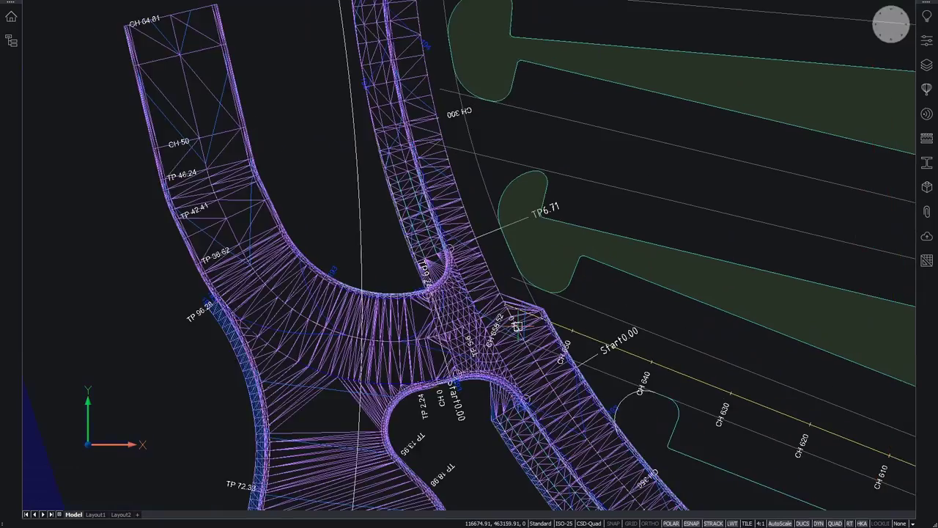
pyautogui.moveTo(550, 310)
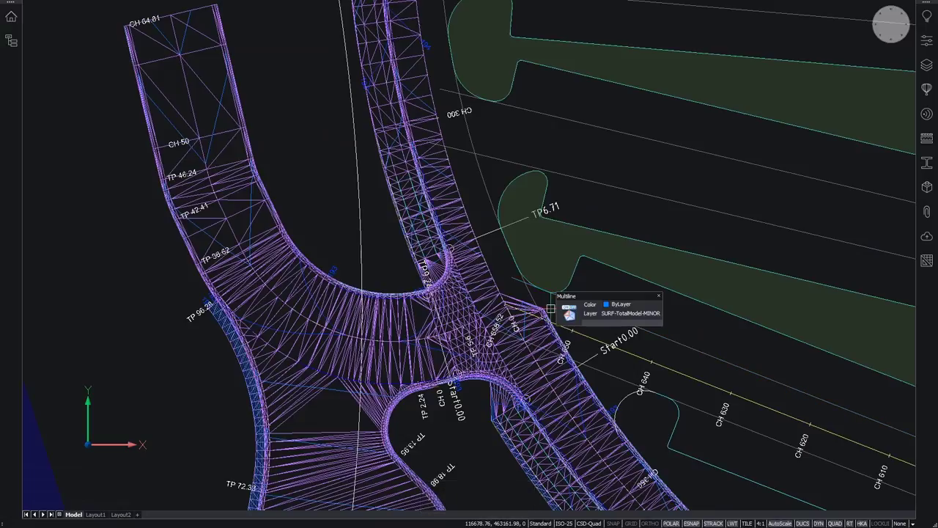
pyautogui.scroll(-5, 550, 309)
pyautogui.moveTo(543, 131); pyautogui.dragTo(544, 283, button='middle')
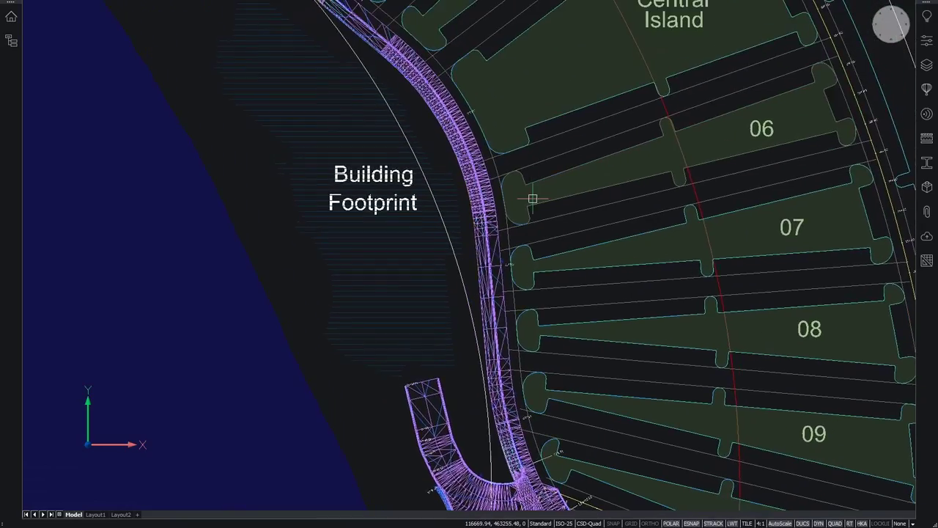
pyautogui.scroll(-3, 532, 198)
pyautogui.moveTo(362, 141)
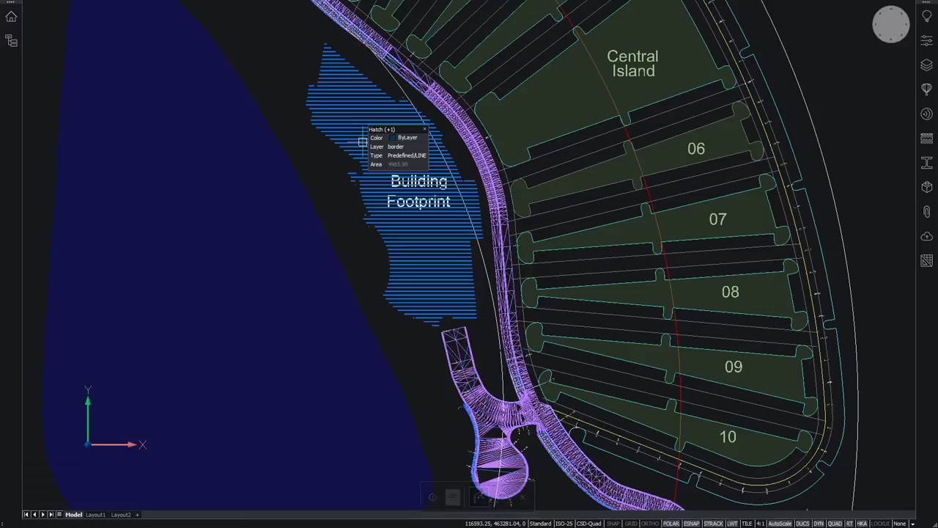
pyautogui.moveTo(442, 134)
pyautogui.mouseDown(button='middle')
pyautogui.moveTo(450, 156)
pyautogui.moveTo(437, 195)
pyautogui.mouseUp(button='middle')
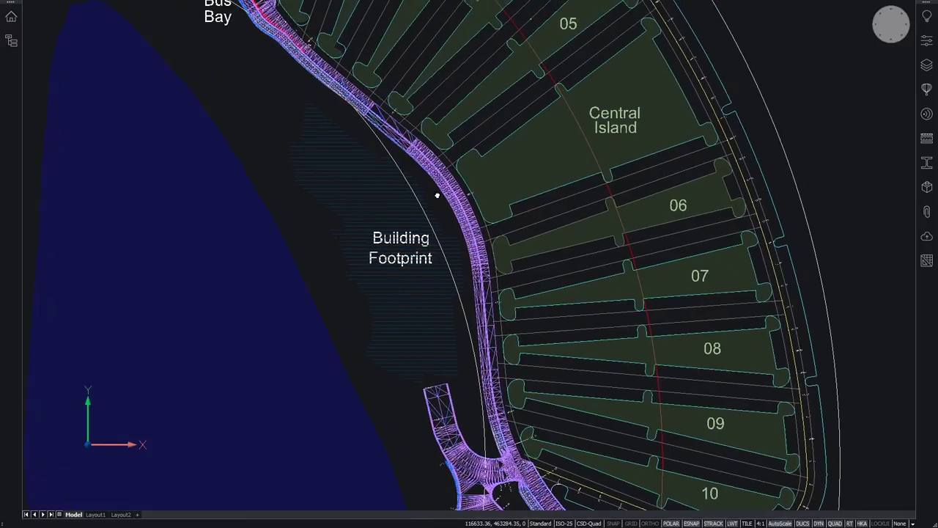
pyautogui.moveTo(433, 191)
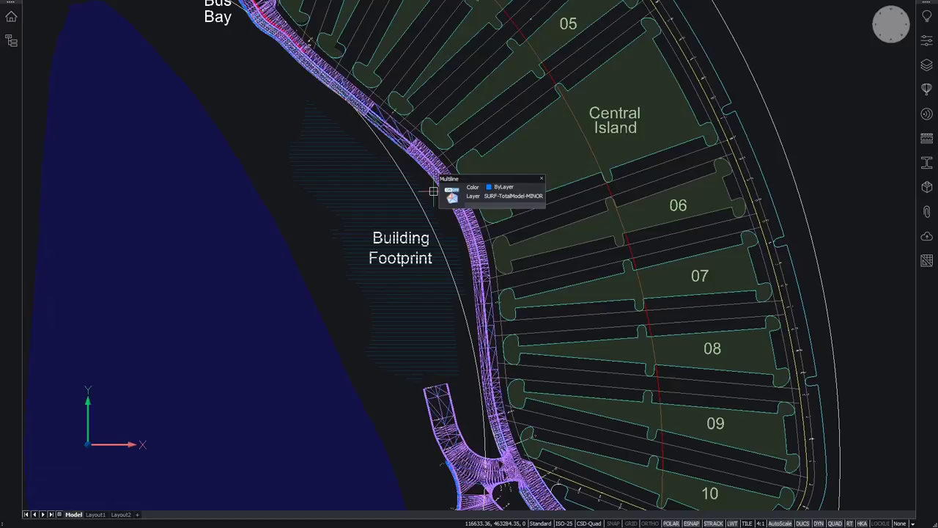
pyautogui.moveTo(306, 65); pyautogui.dragTo(387, 150, button='middle')
pyautogui.scroll(6, 301, 75)
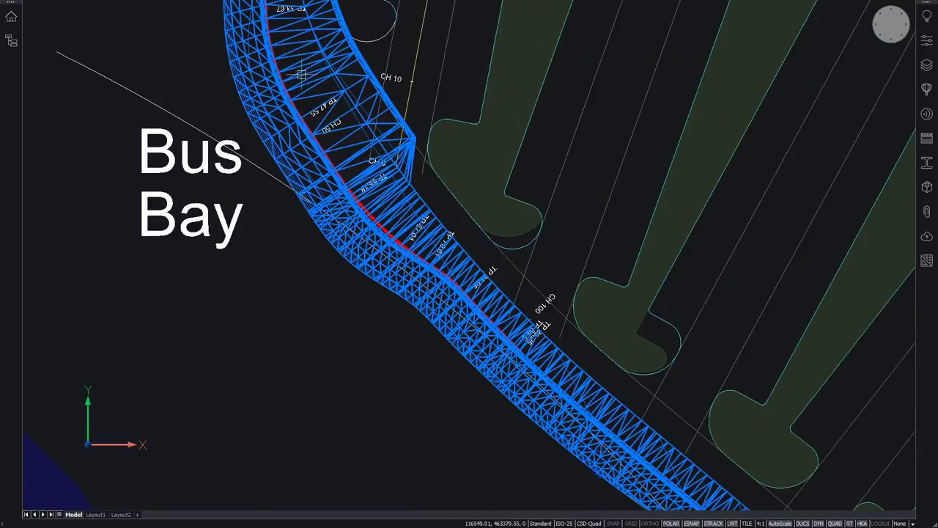
pyautogui.scroll(-2, 304, 286)
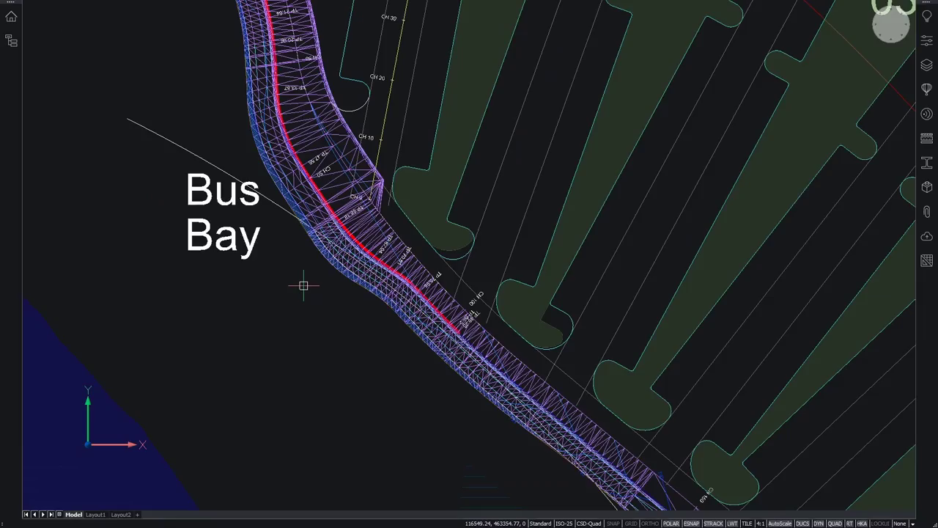
pyautogui.press('Escape')
pyautogui.press('Escape')
pyautogui.press('Escape')
pyautogui.press('Escape')
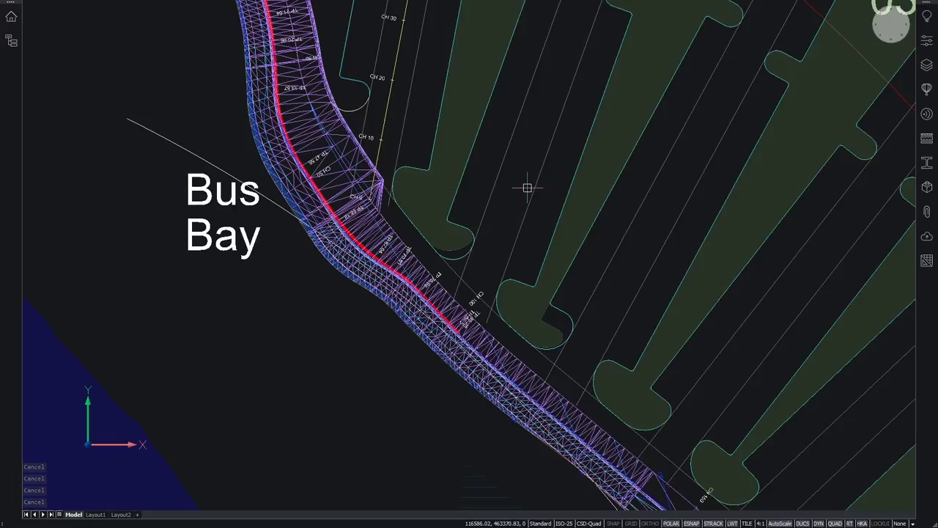
# Create the Outer Loop road with the 305 - OUTER CIRCUIT - LHS template and move its profile window clear of the road's start.
pyautogui.scroll(-3, 521, 187)
pyautogui.moveTo(517, 176)
pyautogui.mouseDown(button='middle')
pyautogui.moveTo(458, 208)
pyautogui.moveTo(411, 209)
pyautogui.mouseUp(button='middle')
pyautogui.moveTo(331, 143)
pyautogui.scroll(3, 331, 143)
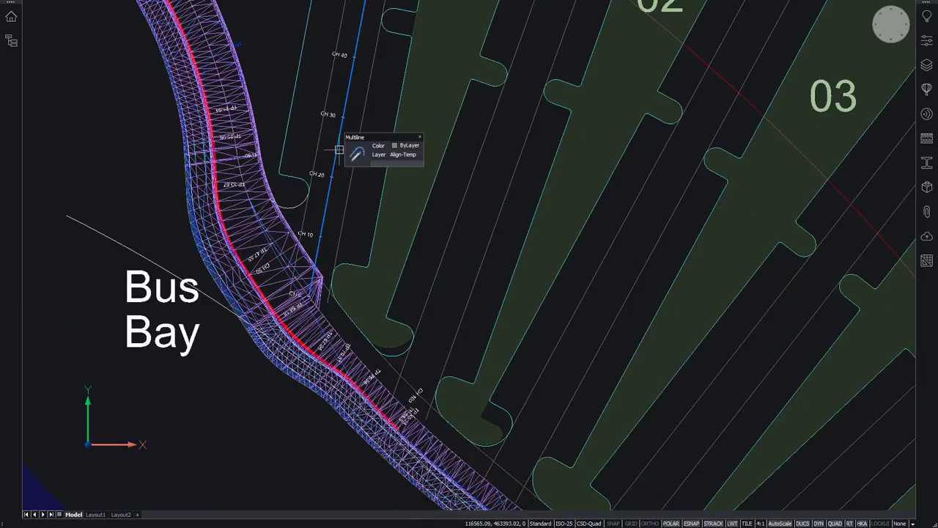
pyautogui.scroll(2, 335, 151)
pyautogui.moveTo(335, 170)
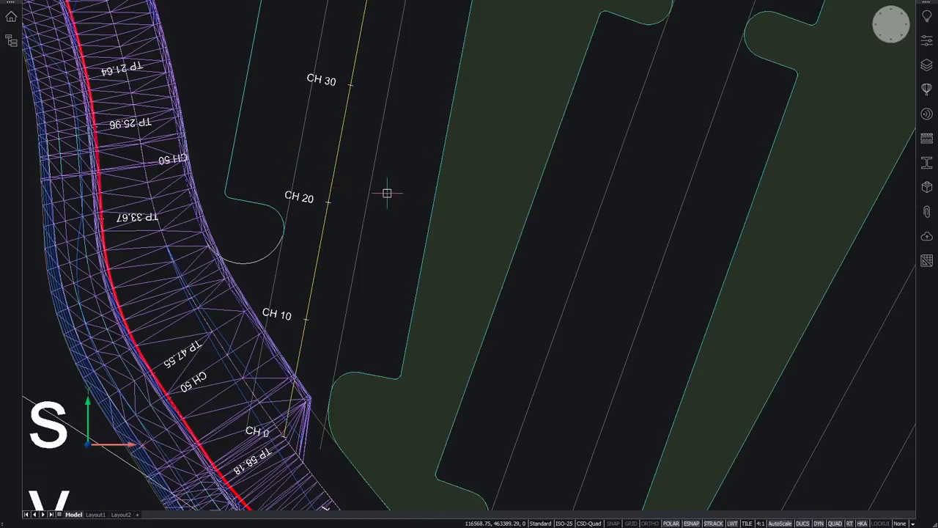
pyautogui.click(423, 268)
pyautogui.press('Escape')
pyautogui.press('Escape')
pyautogui.press('Escape')
pyautogui.press('Escape')
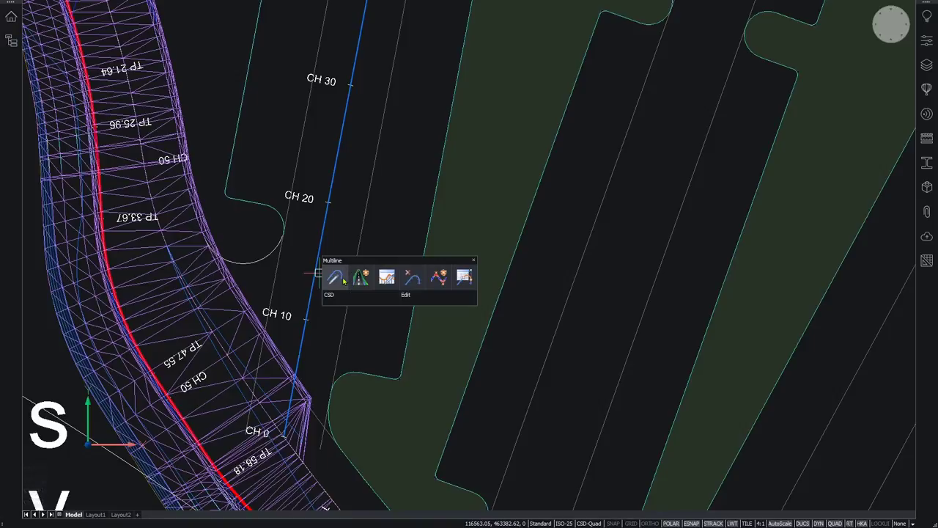
pyautogui.moveTo(286, 59); pyautogui.dragTo(664, 67)
pyautogui.click(606, 118)
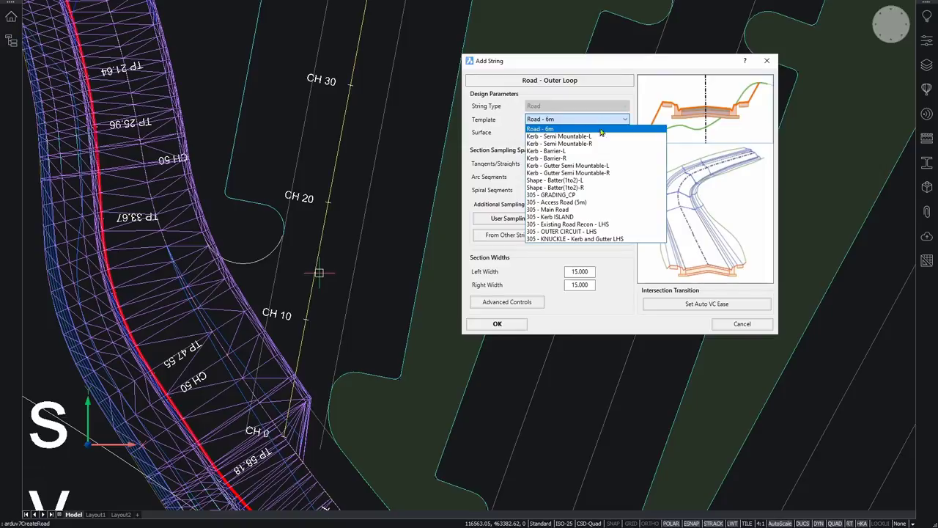
pyautogui.click(586, 232)
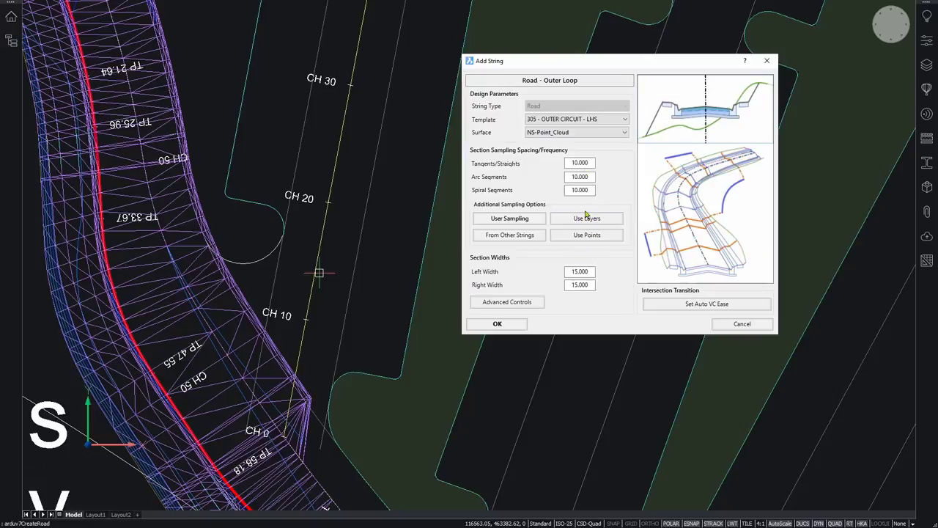
pyautogui.click(497, 324)
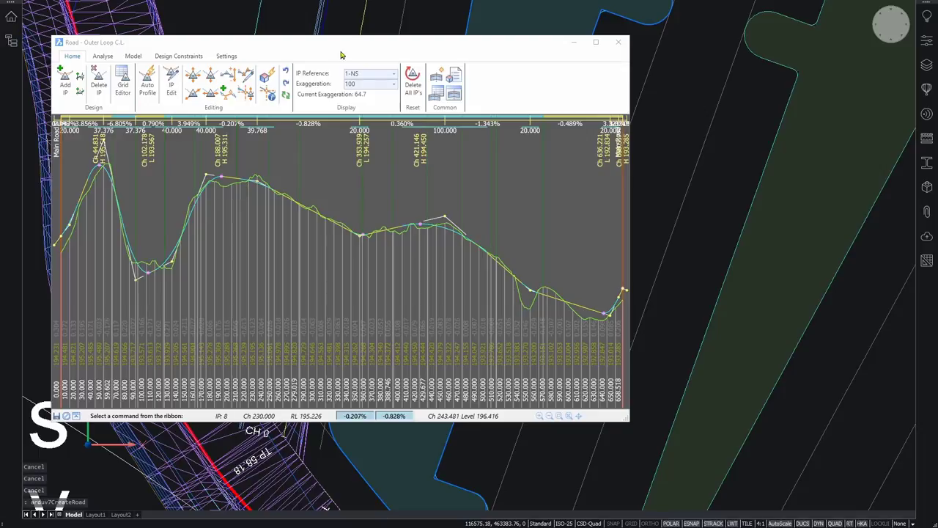
pyautogui.moveTo(347, 47); pyautogui.dragTo(683, 59)
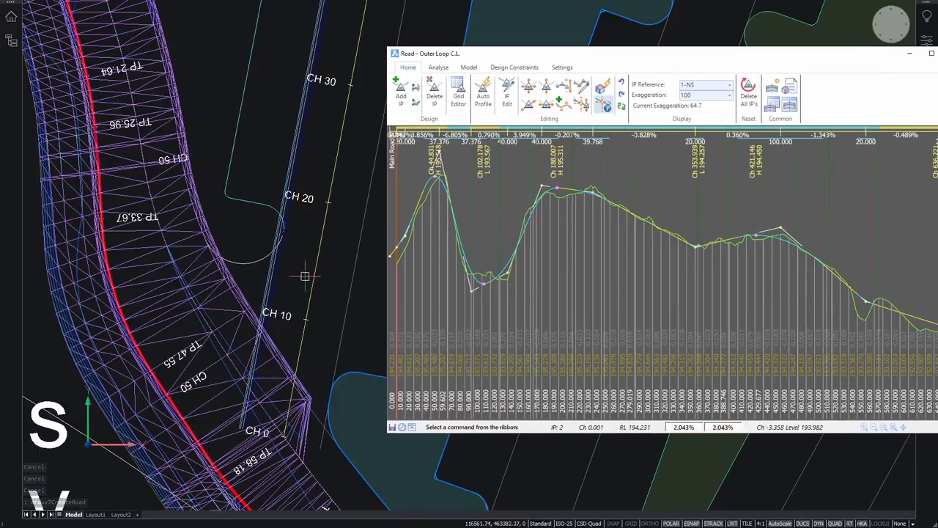
pyautogui.scroll(-2, 298, 273)
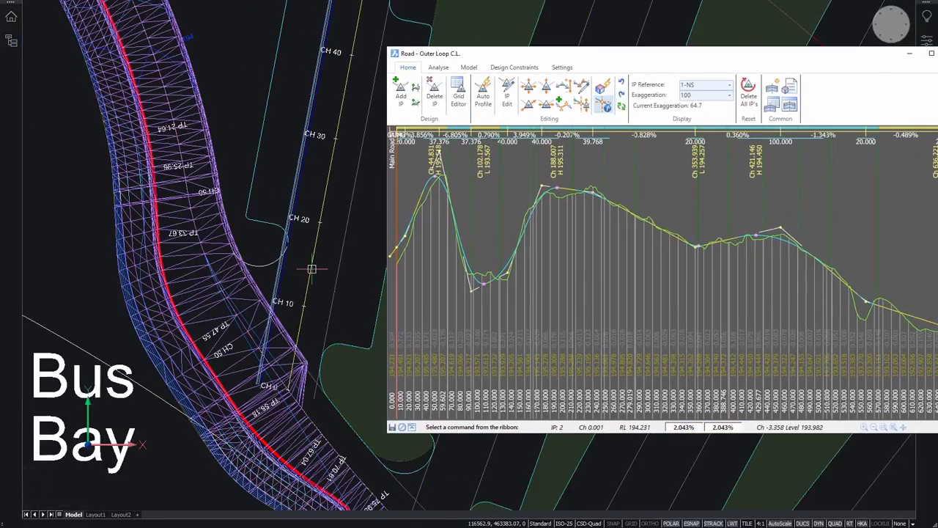
# Inspect the Outer Loop cross section at chainage 70 and close the cross section viewer.
pyautogui.rightClick(457, 199)
pyautogui.moveTo(535, 48); pyautogui.dragTo(513, 195)
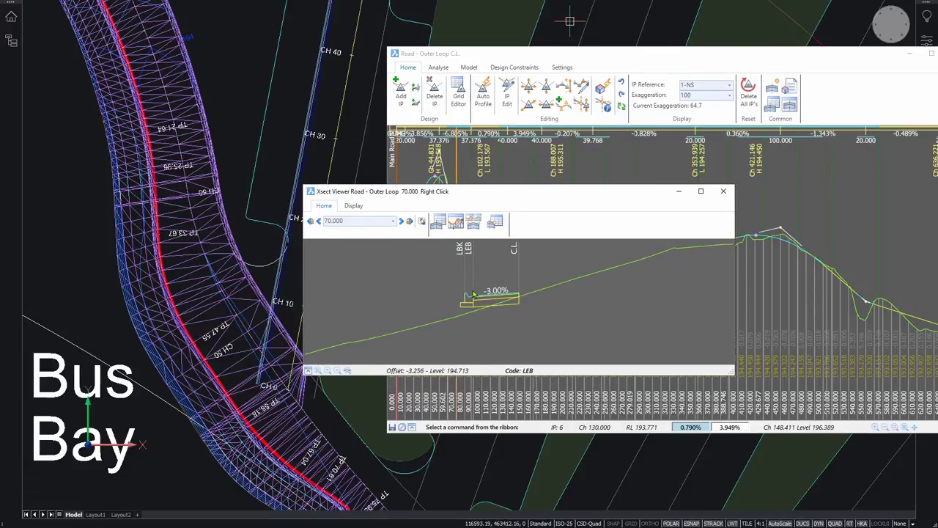
pyautogui.click(724, 191)
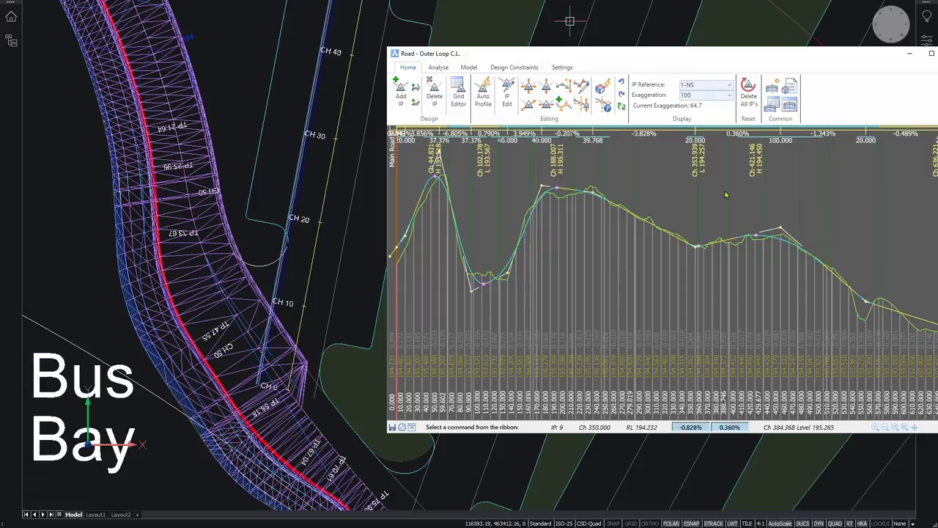
# Move the Outer Loop profile's IP near chainage 350 down to about chainage 339, RL 193.93.
pyautogui.moveTo(681, 62); pyautogui.dragTo(577, 65)
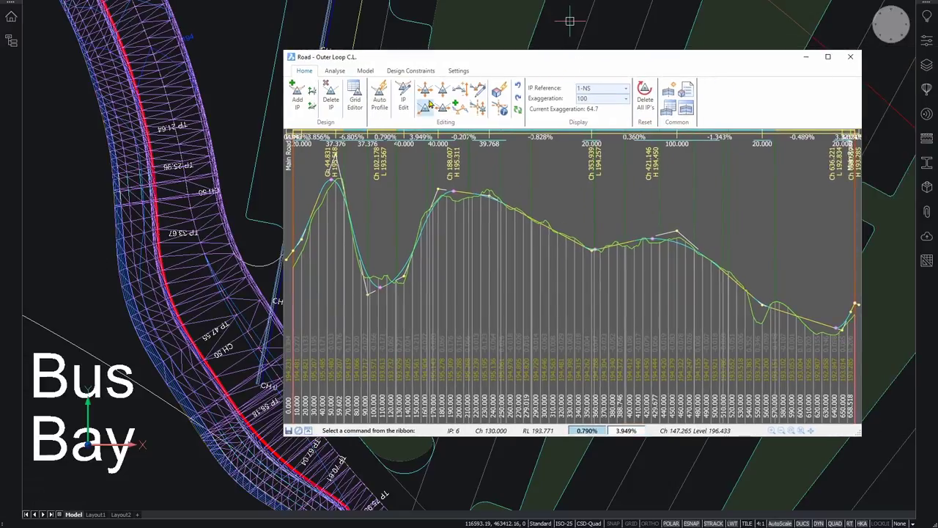
pyautogui.click(425, 89)
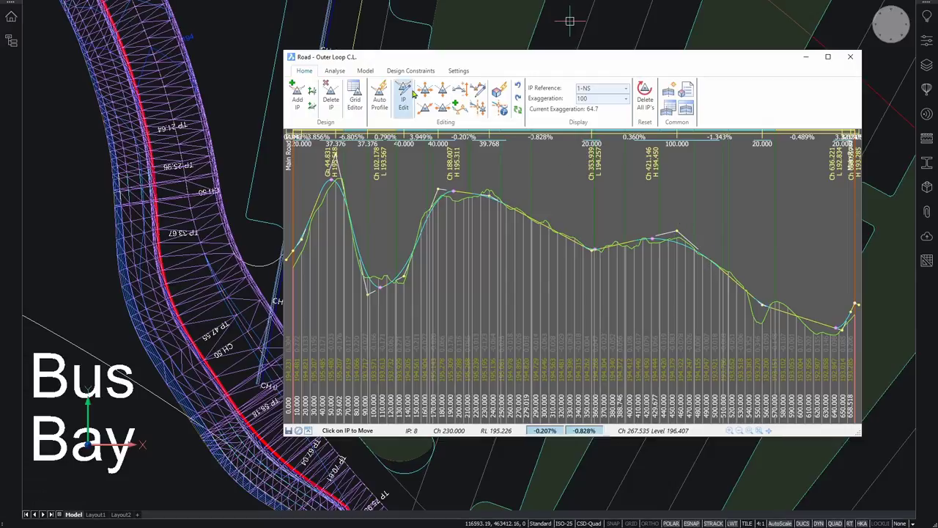
pyautogui.click(592, 252)
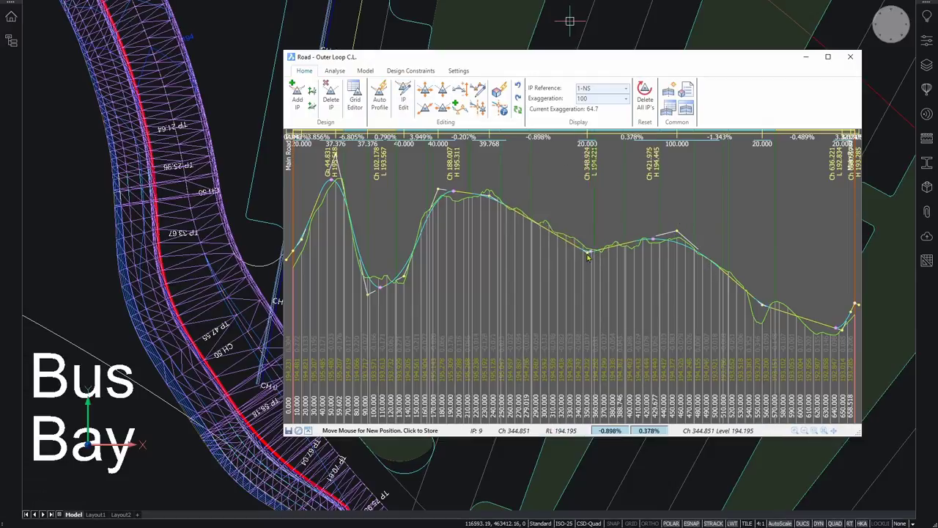
pyautogui.click(582, 263)
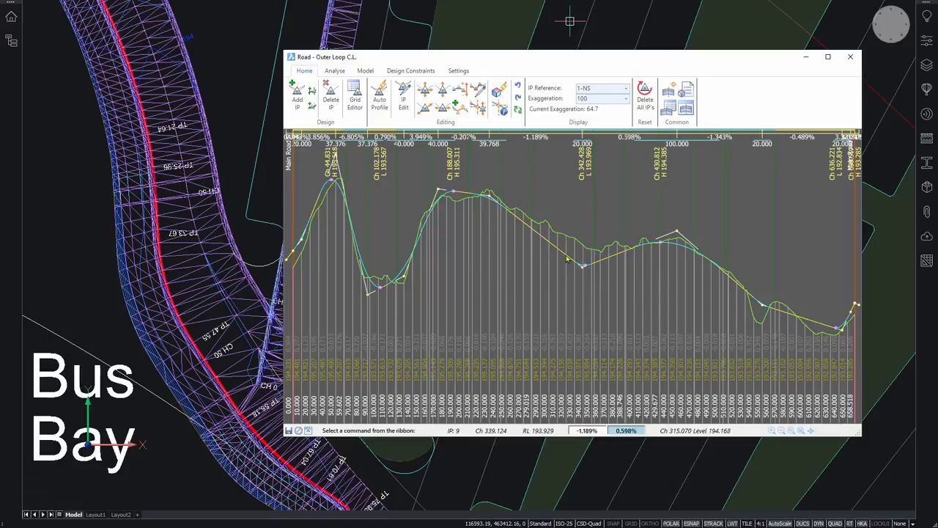
# Add a Show Surface (Alignment) design constraint named gr to the Outer Loop profile.
pyautogui.moveTo(600, 59)
pyautogui.mouseDown()
pyautogui.moveTo(655, 89)
pyautogui.moveTo(690, 88)
pyautogui.moveTo(607, 92)
pyautogui.moveTo(534, 80)
pyautogui.moveTo(530, 65)
pyautogui.mouseUp()
pyautogui.click(338, 75)
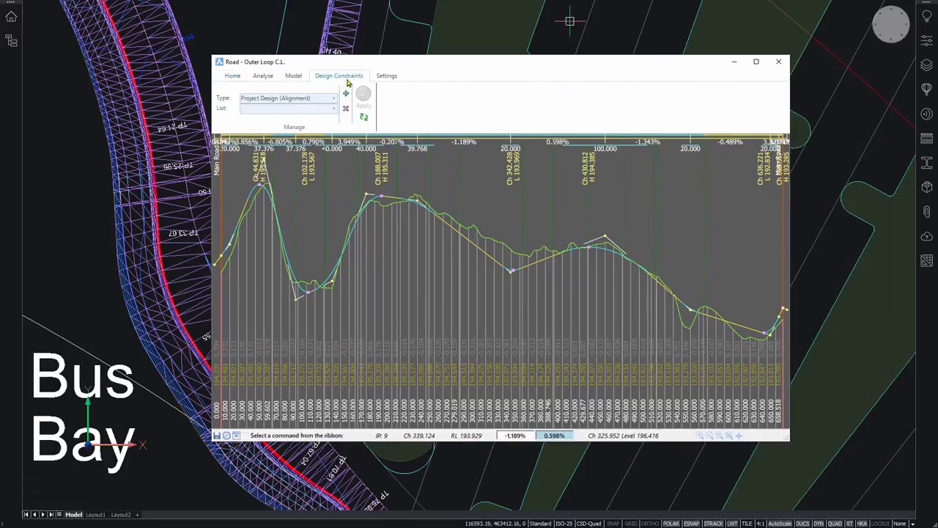
pyautogui.click(333, 98)
pyautogui.click(299, 153)
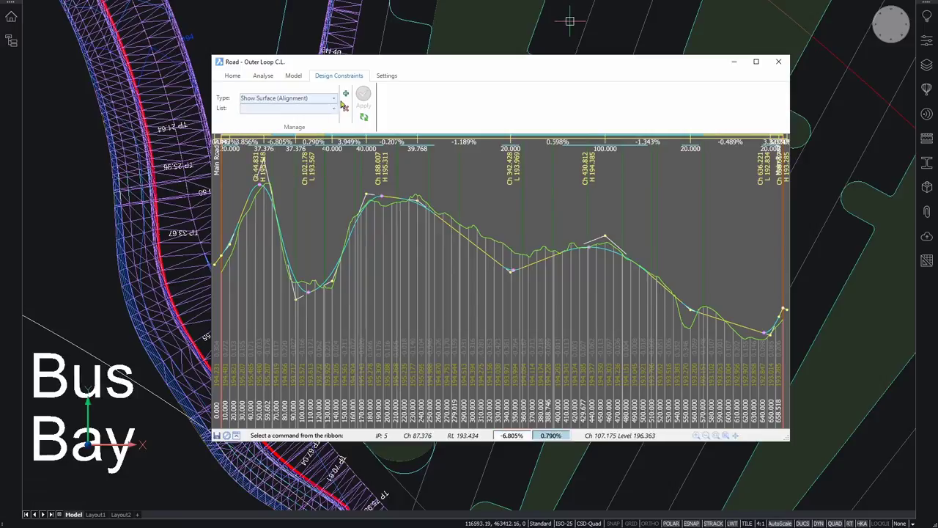
pyautogui.click(346, 93)
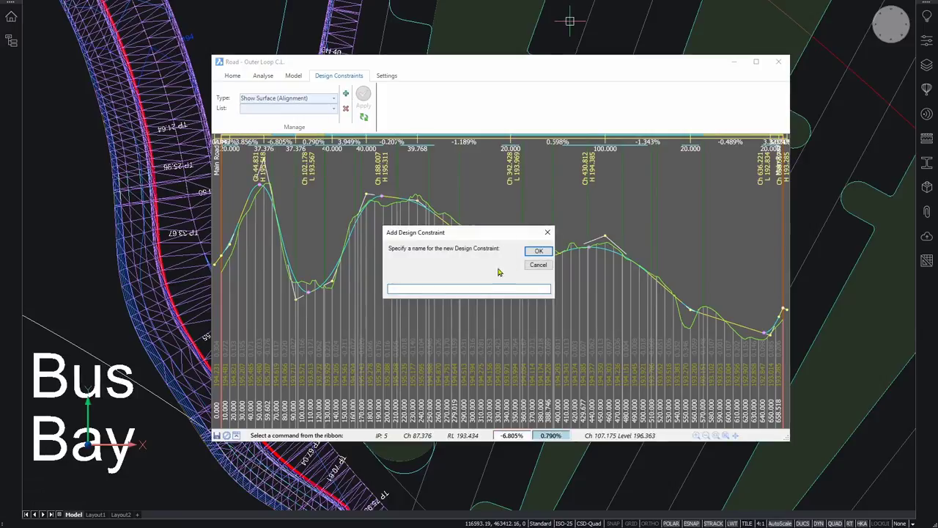
pyautogui.write('gr')
pyautogui.click(537, 252)
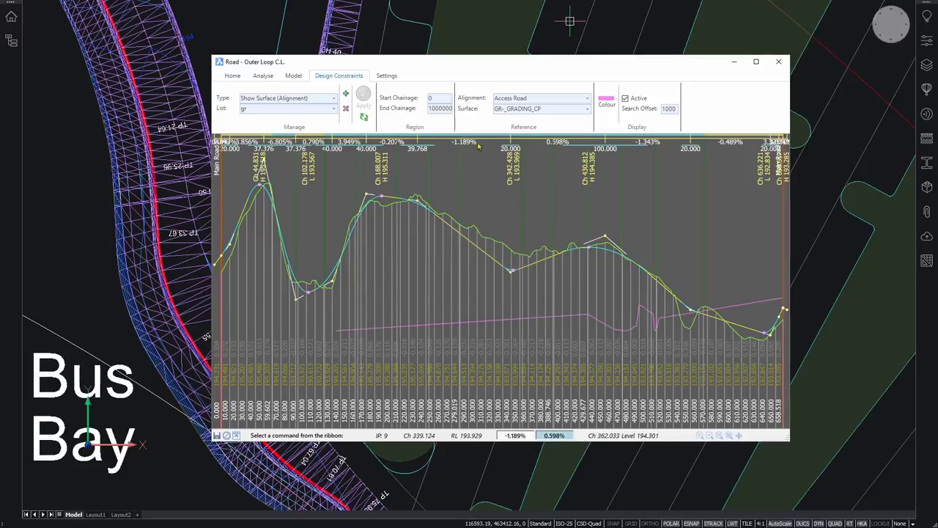
# Reference the gr constraint to the Road - Outer Loop alignment on surface GR-_GRADING_CP and apply it.
pyautogui.click(588, 99)
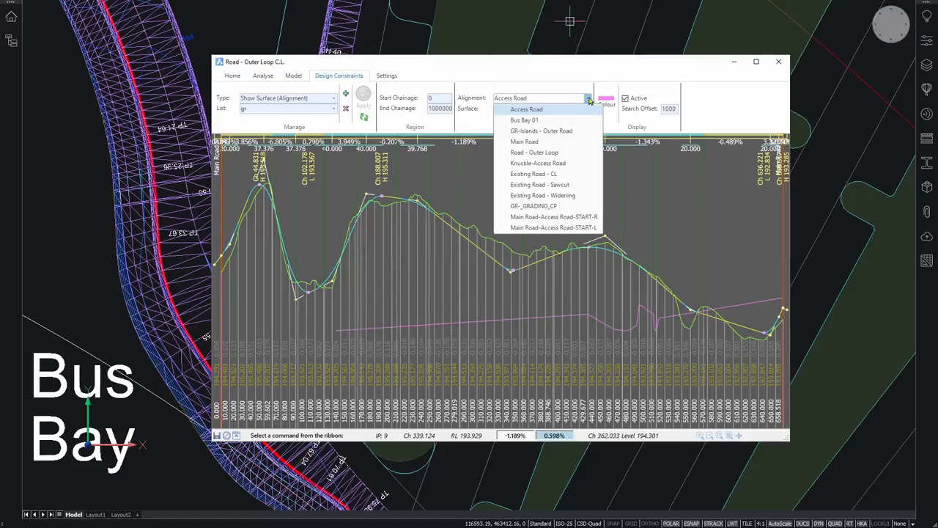
pyautogui.click(535, 153)
pyautogui.click(363, 95)
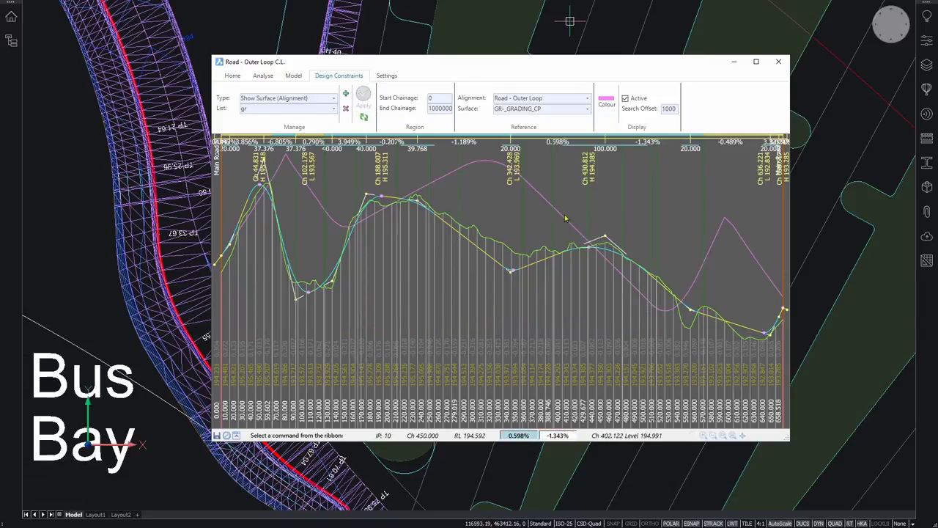
# Move the mid-profile sag IP up to the grading surface line at about chainage 312.8, RL 195.98.
pyautogui.click(239, 77)
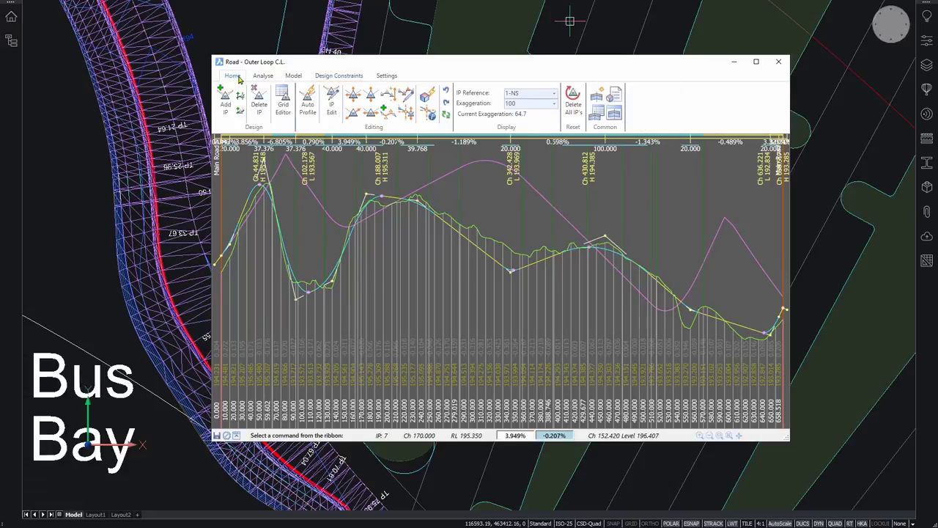
pyautogui.click(511, 274)
pyautogui.click(490, 163)
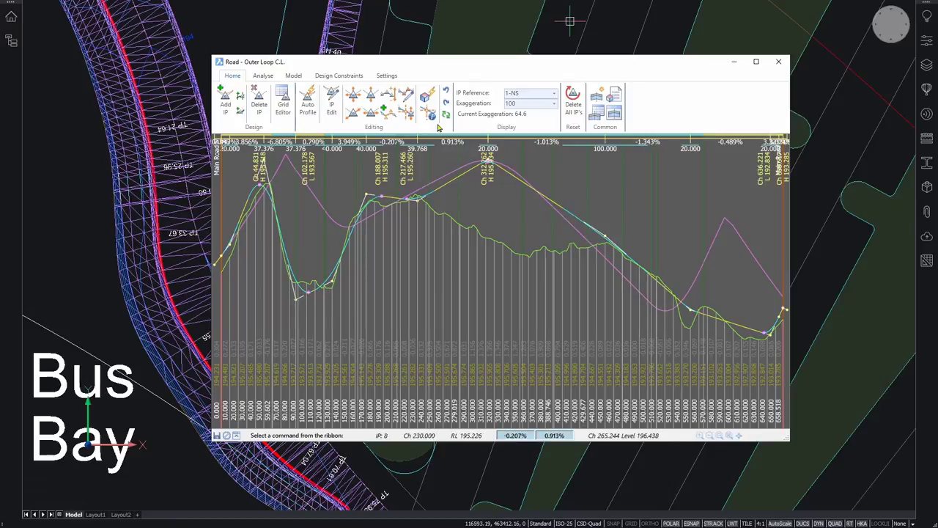
# Delete all IPs of the Outer Loop profile and recalculate it with Auto Profile, referencing surface GR-_GRADING_CP with fitting enabled.
pyautogui.click(573, 102)
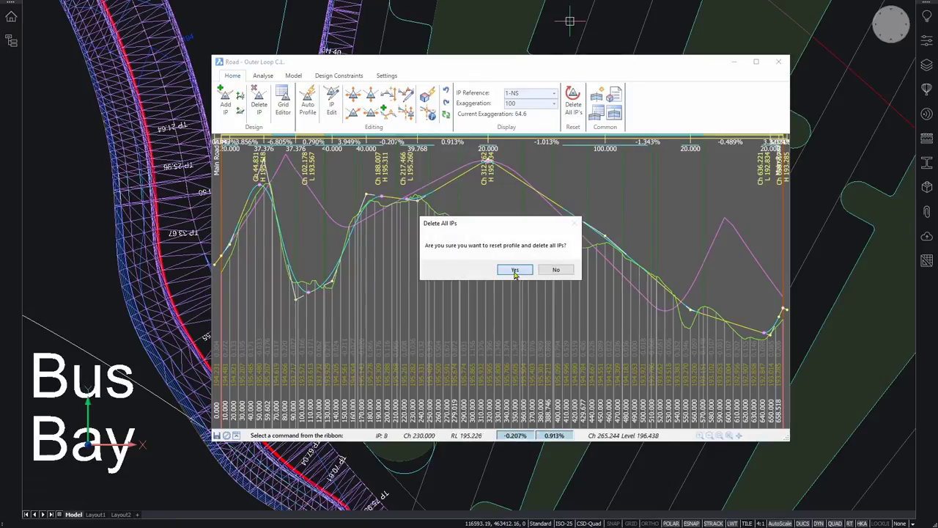
pyautogui.click(516, 271)
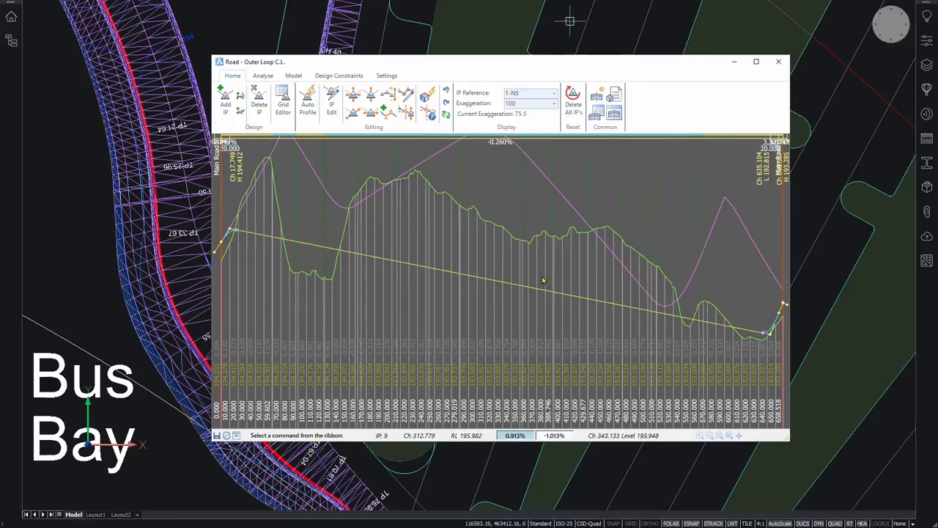
pyautogui.click(308, 104)
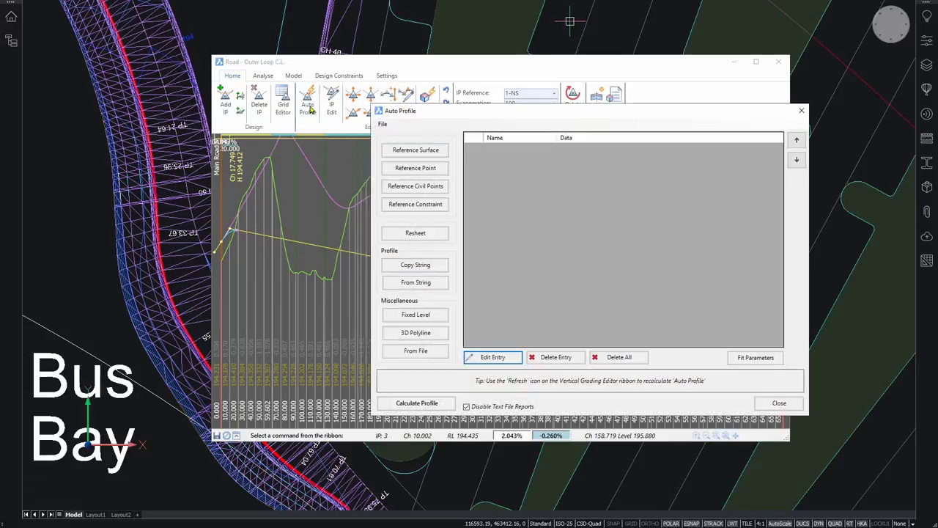
pyautogui.click(438, 151)
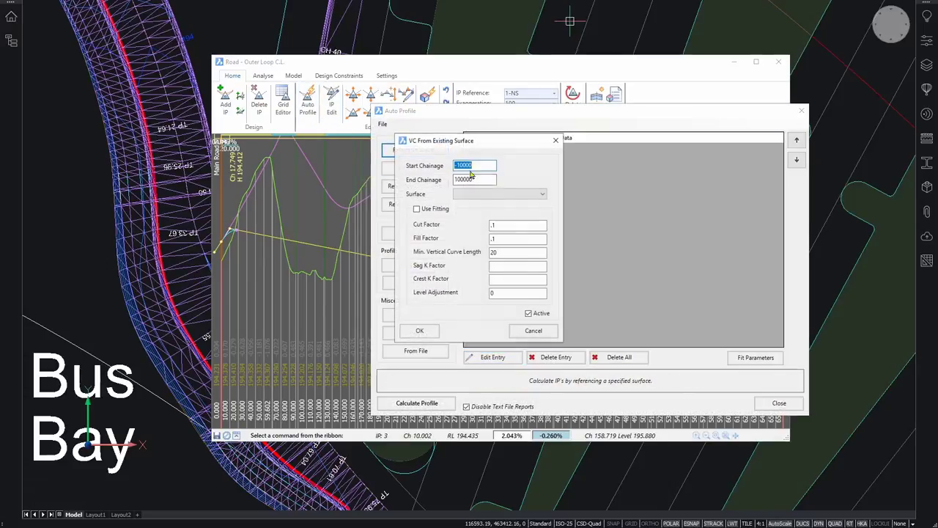
pyautogui.click(528, 195)
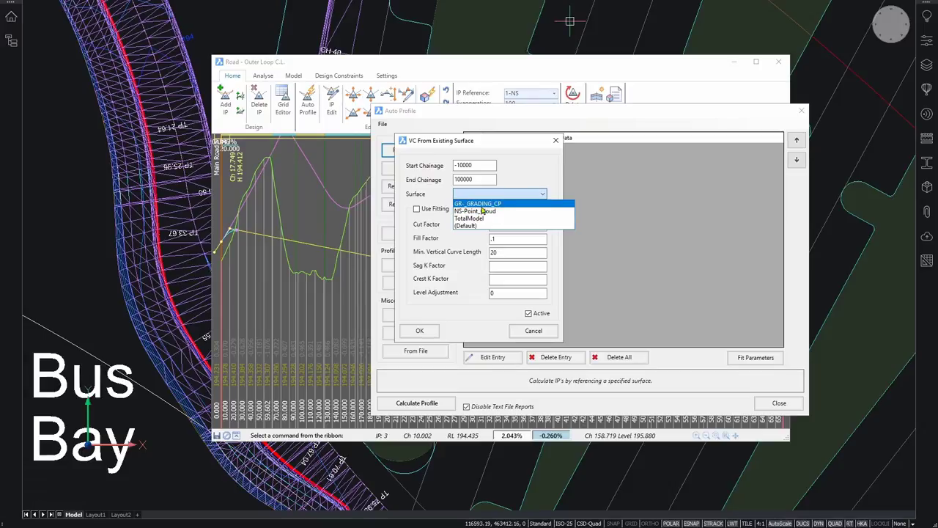
pyautogui.click(481, 206)
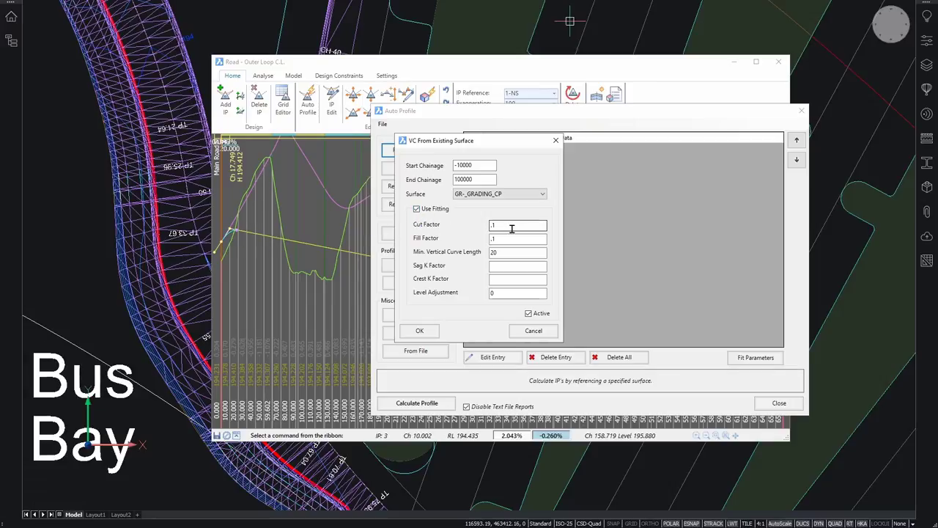
pyautogui.doubleClick(513, 252)
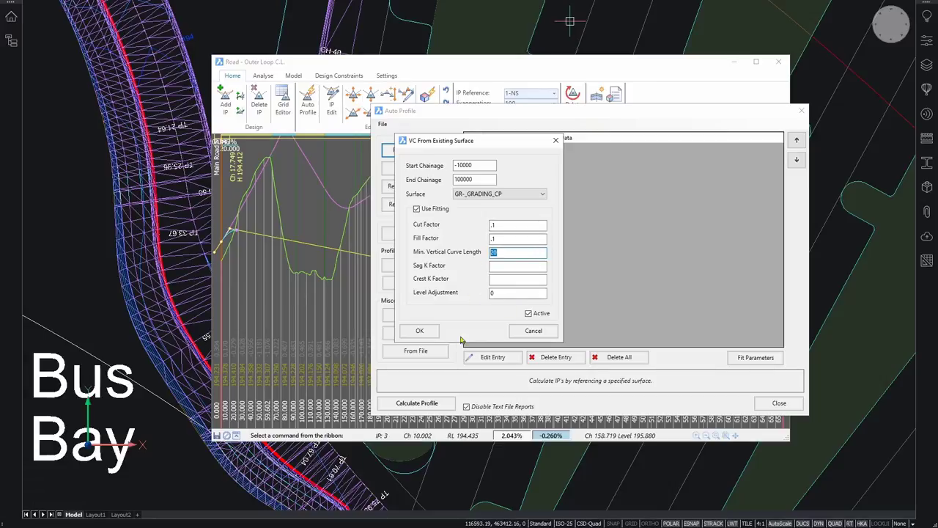
pyautogui.click(420, 330)
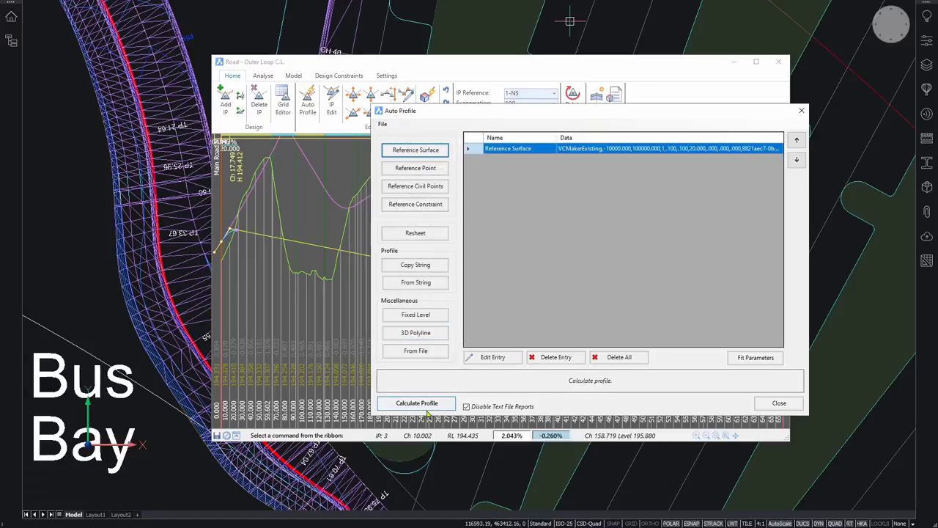
pyautogui.click(428, 405)
pyautogui.click(778, 403)
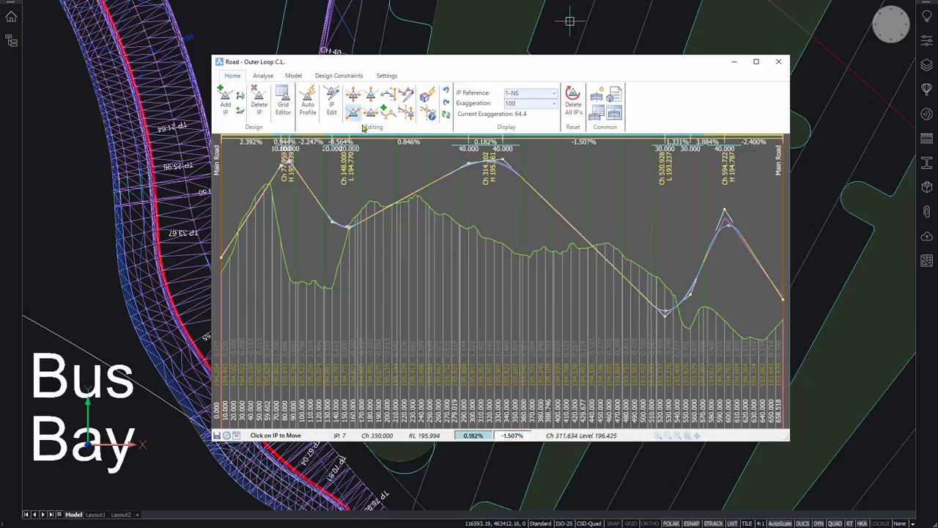
# Move the sag IP near chainage 520 to about chainage 518.4, RL 193.12, then close the profile window.
pyautogui.click(665, 313)
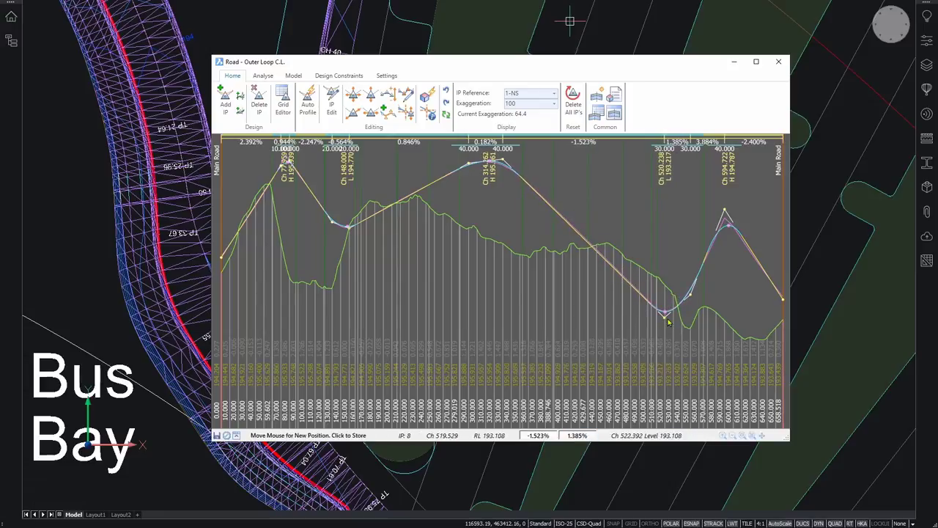
pyautogui.click(668, 315)
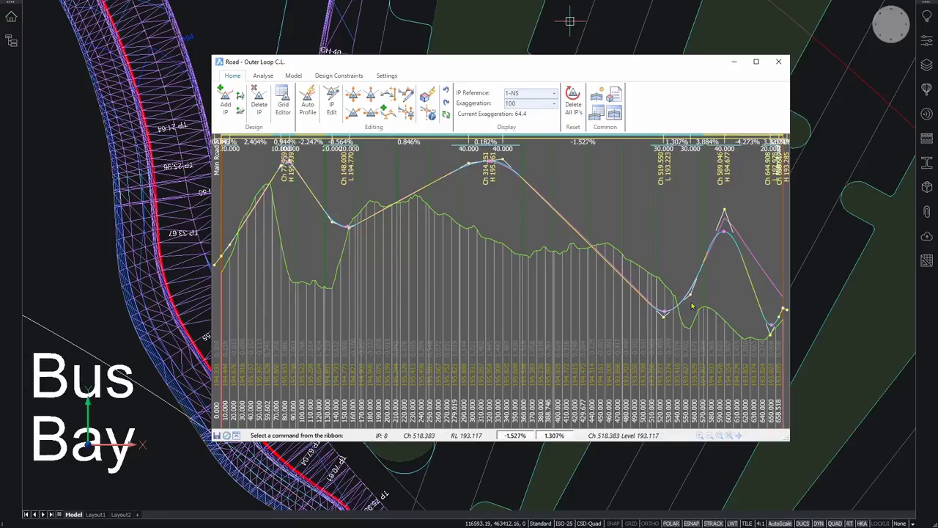
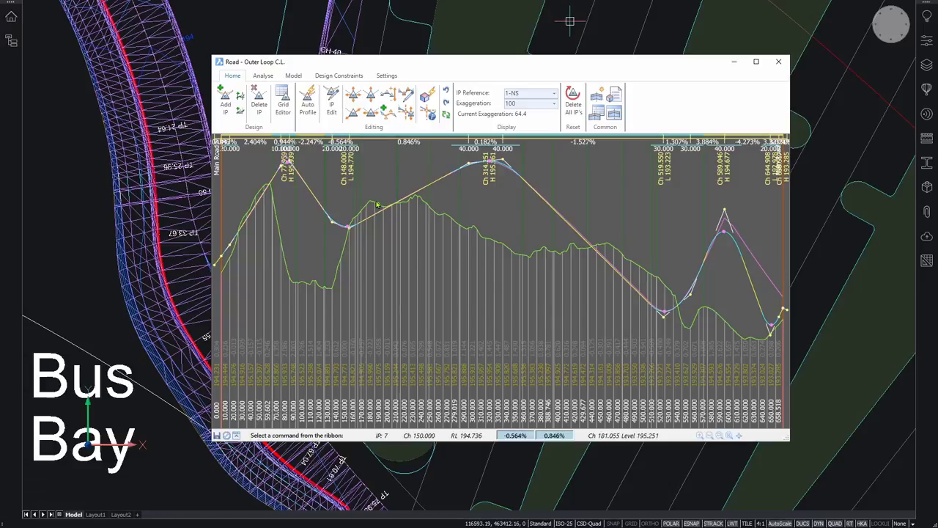
pyautogui.click(779, 63)
# Examine the Outer Loop road around the car park and its start at Main Road, then clear the selection.
pyautogui.click(356, 242)
pyautogui.click(286, 282)
pyautogui.scroll(-5, 285, 282)
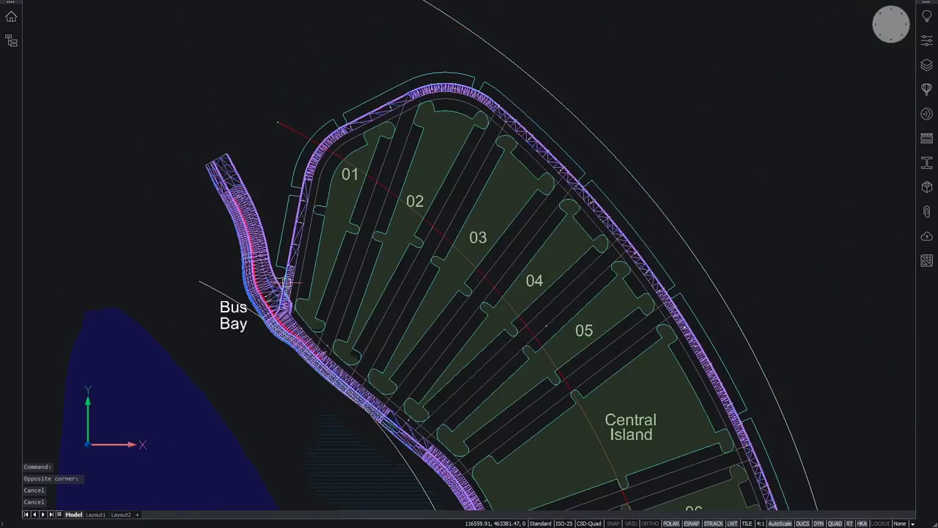
pyautogui.moveTo(379, 325); pyautogui.dragTo(335, 153, button='middle')
pyautogui.moveTo(286, 175); pyautogui.dragTo(274, 272, button='middle')
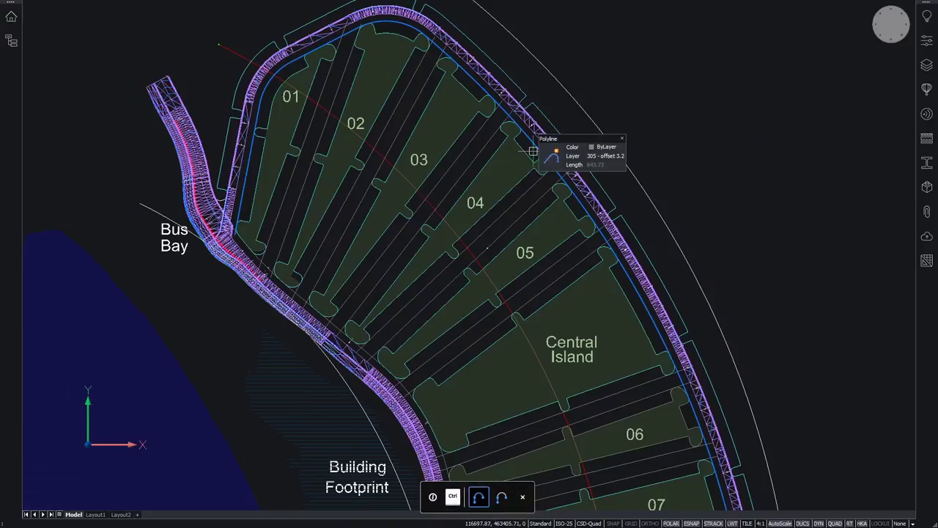
pyautogui.scroll(5, 224, 203)
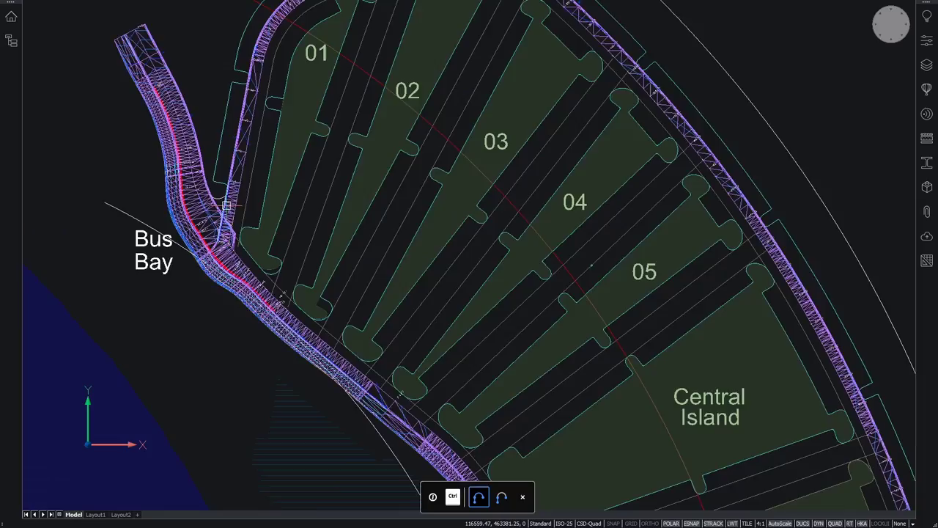
pyautogui.scroll(2, 216, 199)
pyautogui.moveTo(216, 199)
pyautogui.mouseDown(button='middle')
pyautogui.moveTo(316, 192)
pyautogui.moveTo(401, 242)
pyautogui.mouseUp(button='middle')
pyautogui.press('Escape')
pyautogui.press('Escape')
pyautogui.press('Escape')
pyautogui.press('Escape')
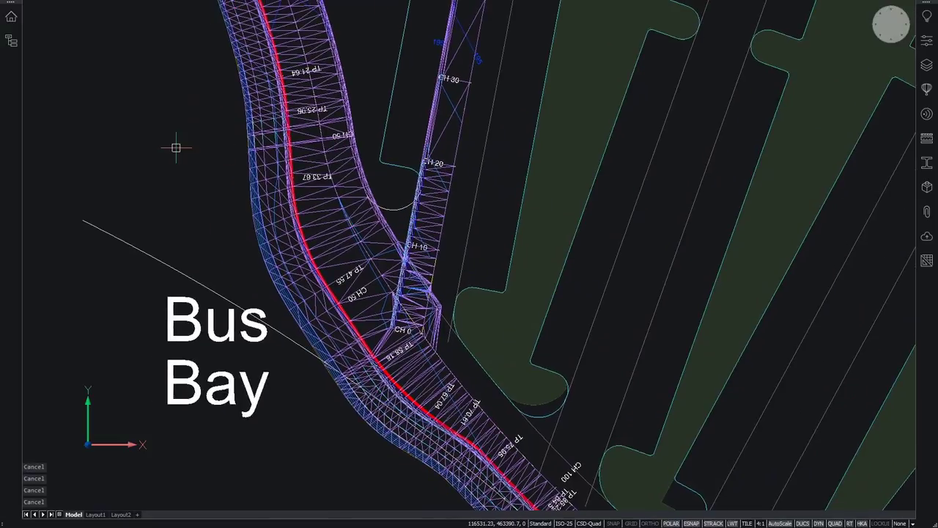
# Generate the intersection kerb returns automatically with a default radius of 3.5.
pyautogui.rightClick(195, 129)
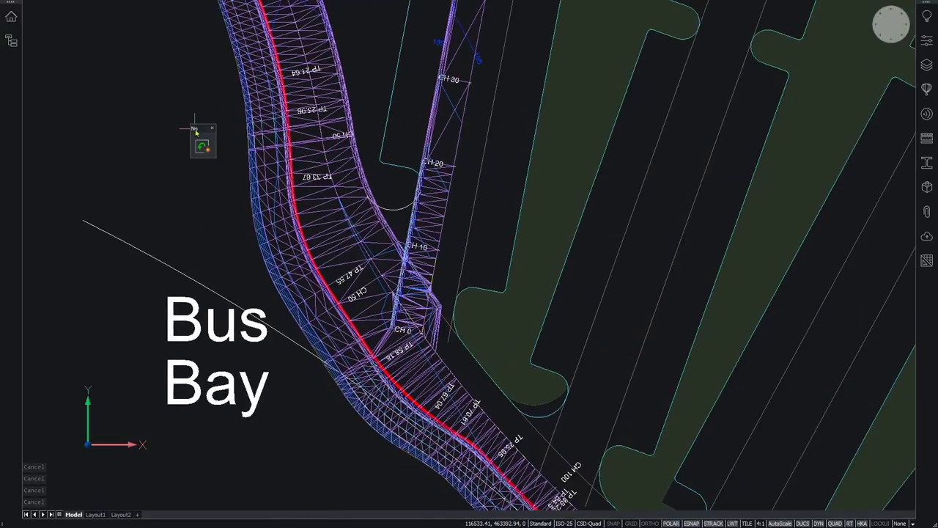
pyautogui.moveTo(200, 166)
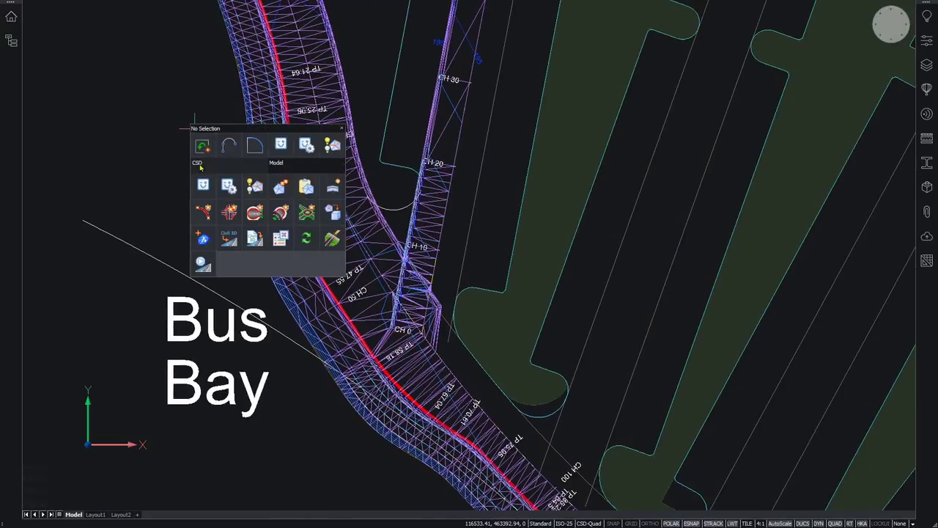
pyautogui.click(229, 212)
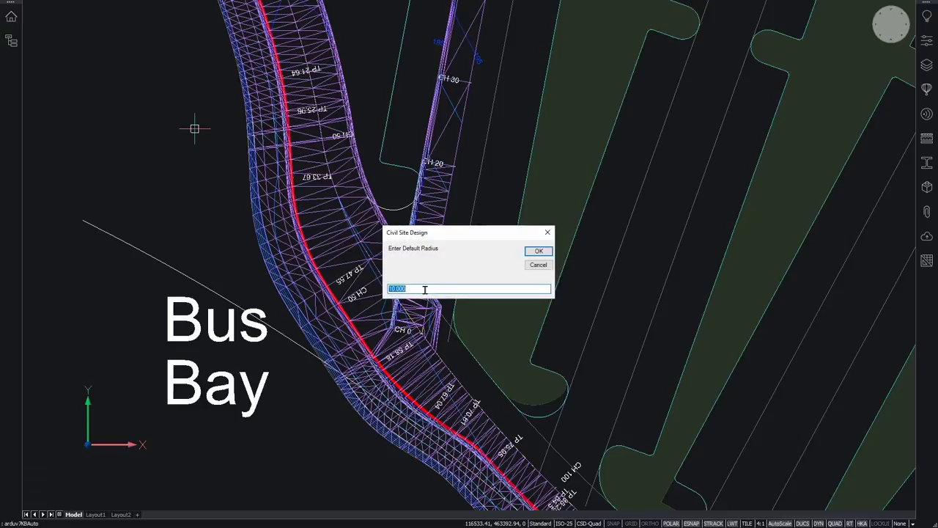
pyautogui.write('3.5')
pyautogui.click(537, 251)
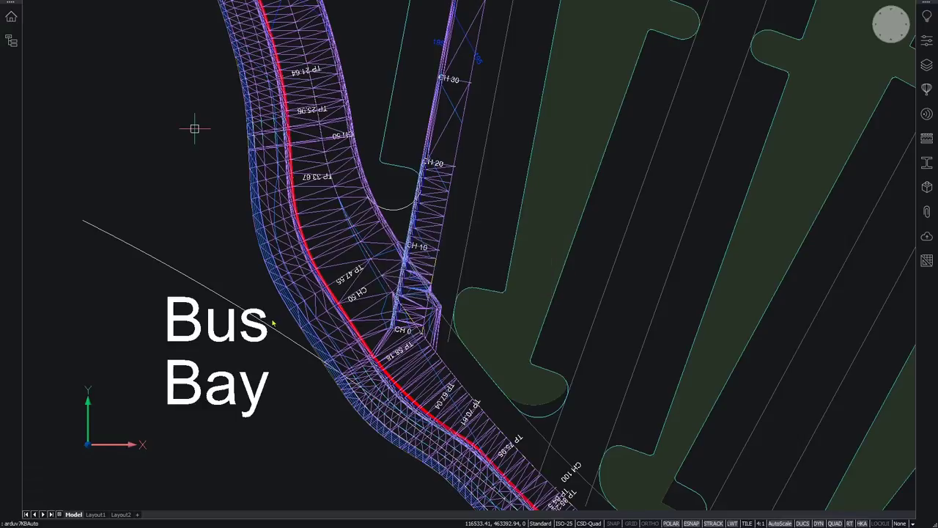
pyautogui.press('Escape')
pyautogui.press('Escape')
pyautogui.press('Escape')
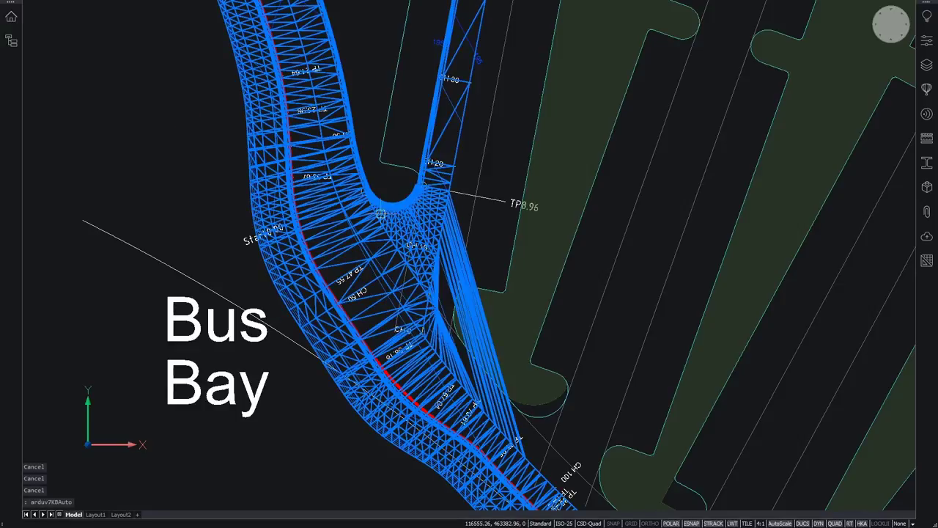
# Examine the generated kerb returns where the Outer Loop road meets Main Road, at its start and near CH 640.
pyautogui.scroll(3, 380, 214)
pyautogui.moveTo(381, 184); pyautogui.dragTo(359, 78, button='middle')
pyautogui.moveTo(487, 238); pyautogui.dragTo(488, 233, button='middle')
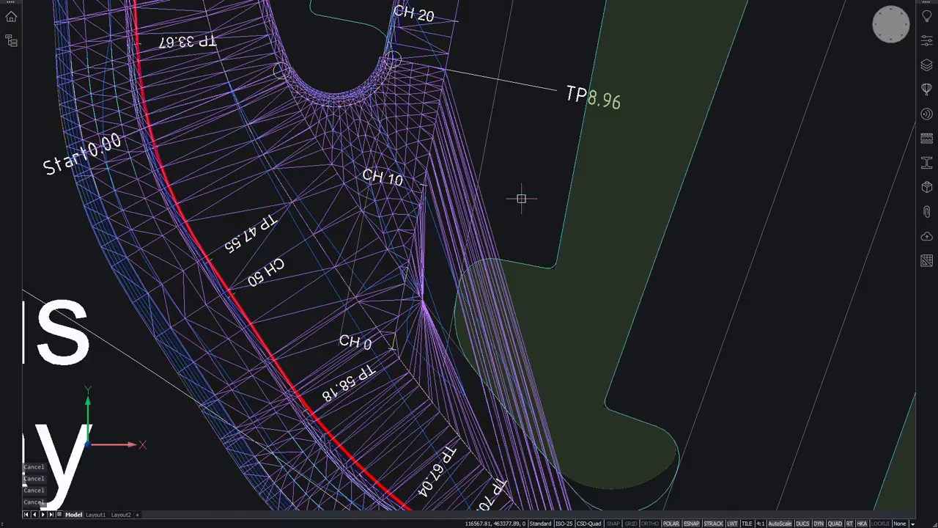
pyautogui.press('ctrl')
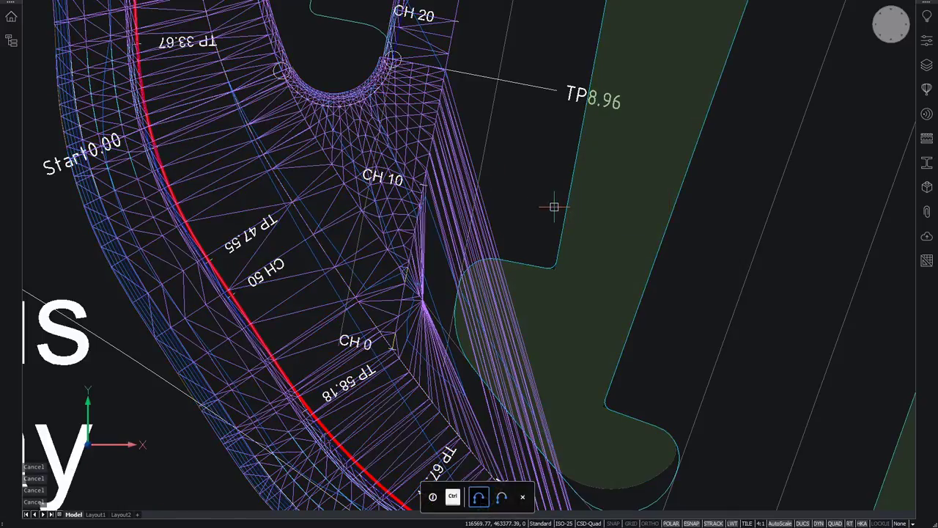
pyautogui.scroll(-10, 498, 193)
pyautogui.scroll(10, 563, 405)
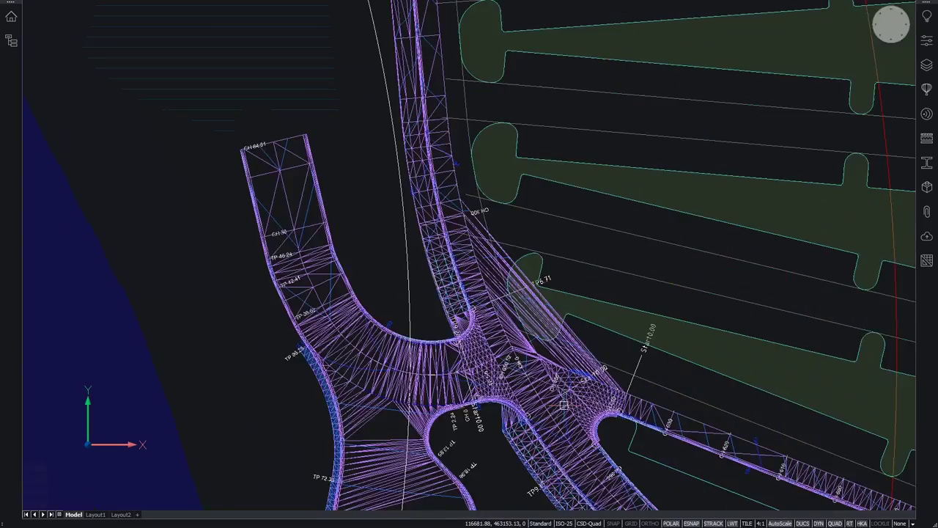
pyautogui.scroll(8, 563, 404)
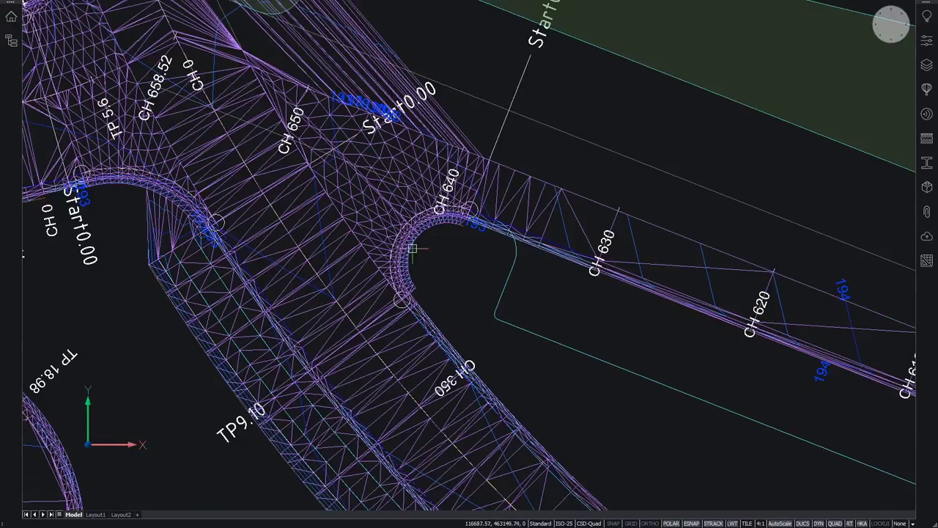
# Turn off the triangle display of the TotalModel surface.
pyautogui.scroll(-2, 440, 241)
pyautogui.press('Escape')
pyautogui.press('Escape')
pyautogui.press('Escape')
pyautogui.press('Escape')
pyautogui.click(415, 194)
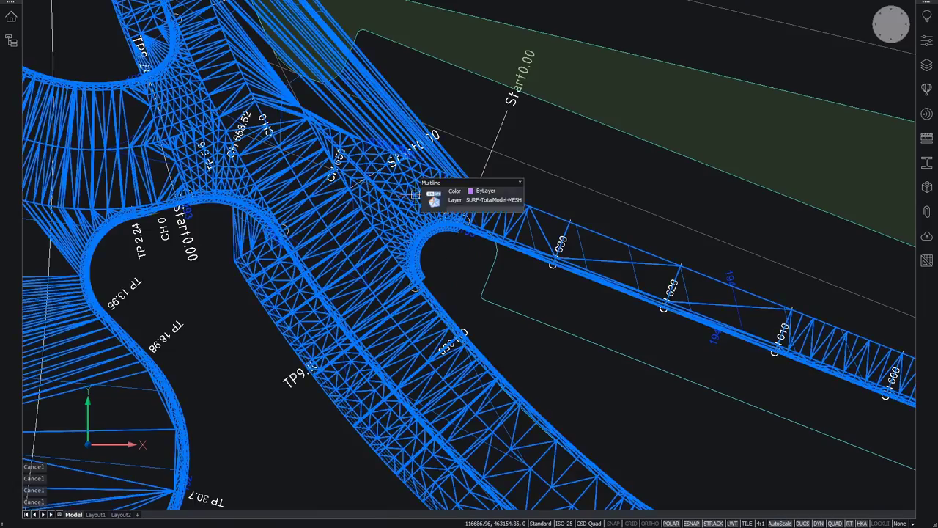
pyautogui.click(432, 196)
# Review the overall site layout and inspect the existing road and widening alignments in the Road Widening area.
pyautogui.scroll(-5, 478, 291)
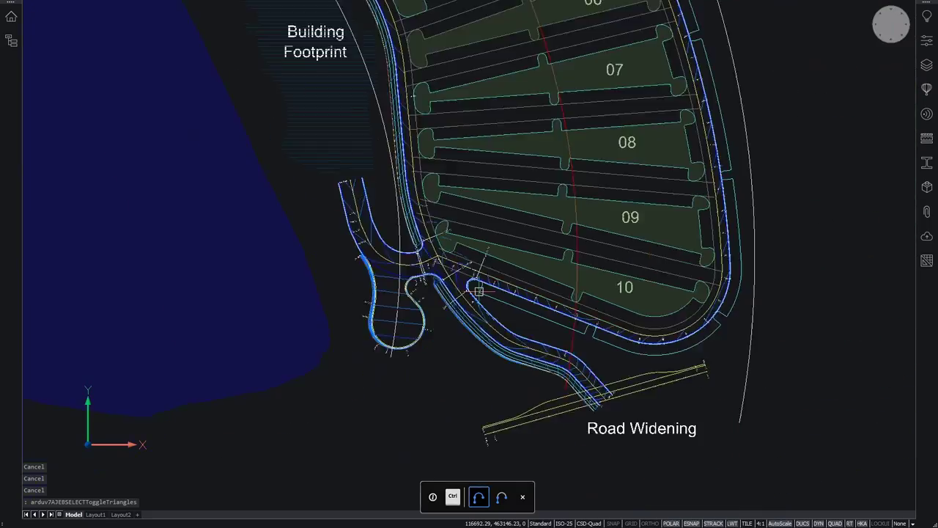
pyautogui.scroll(-2, 478, 291)
pyautogui.moveTo(371, 103); pyautogui.dragTo(430, 256, button='middle')
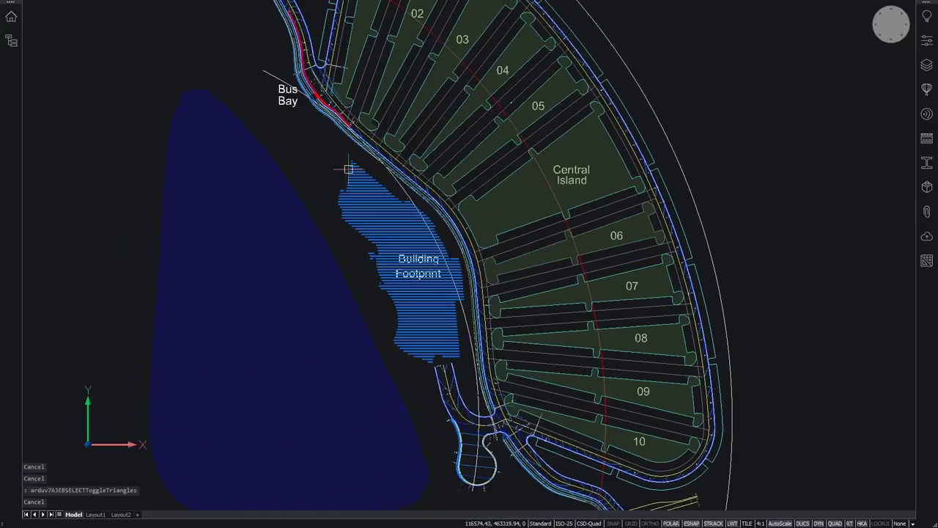
pyautogui.press('Escape')
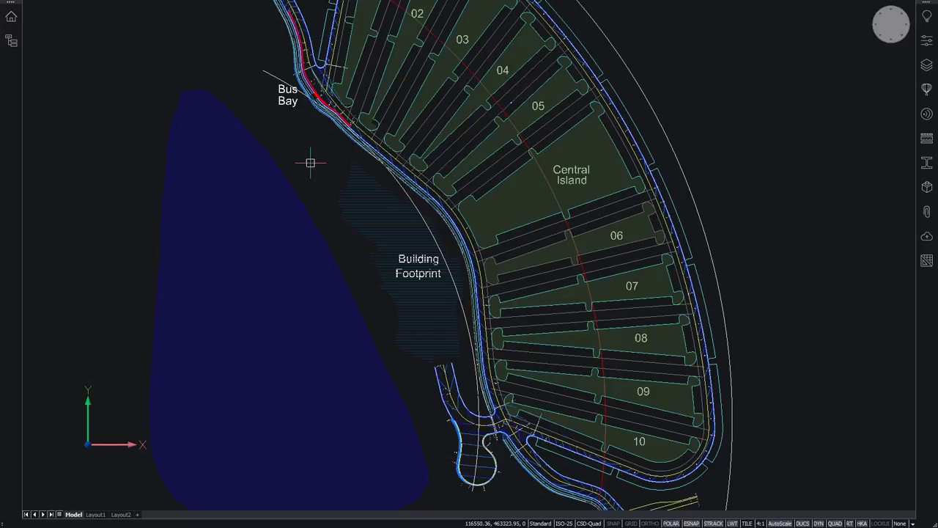
pyautogui.moveTo(446, 295); pyautogui.dragTo(371, 117, button='middle')
pyautogui.scroll(3, 584, 351)
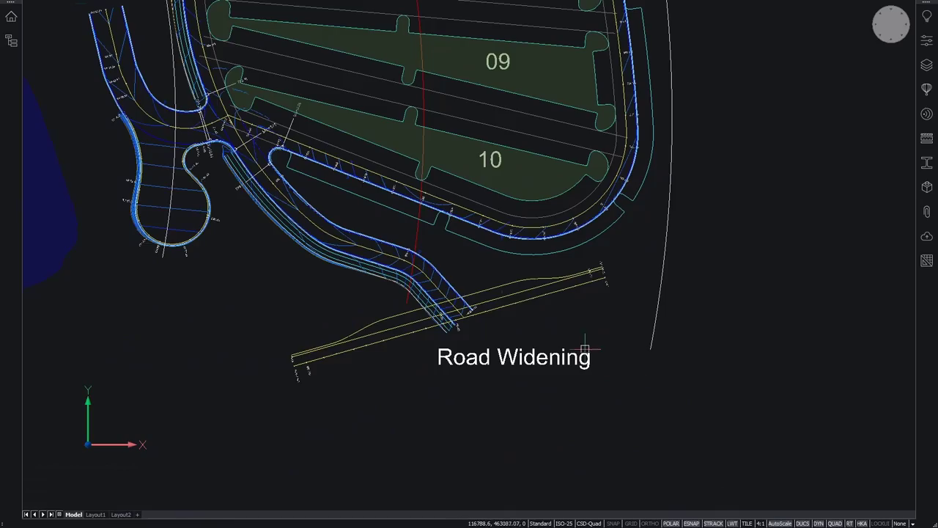
pyautogui.click(495, 310)
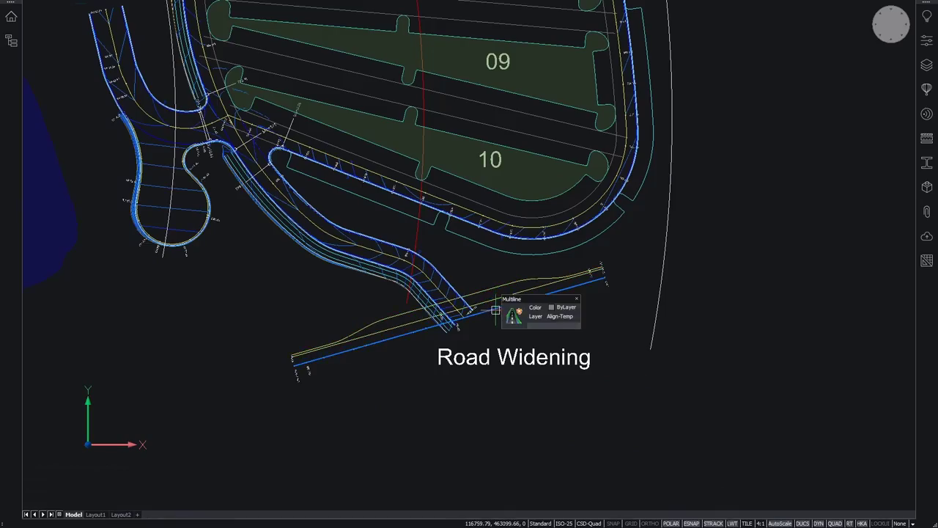
pyautogui.press('Escape')
pyautogui.click(487, 287)
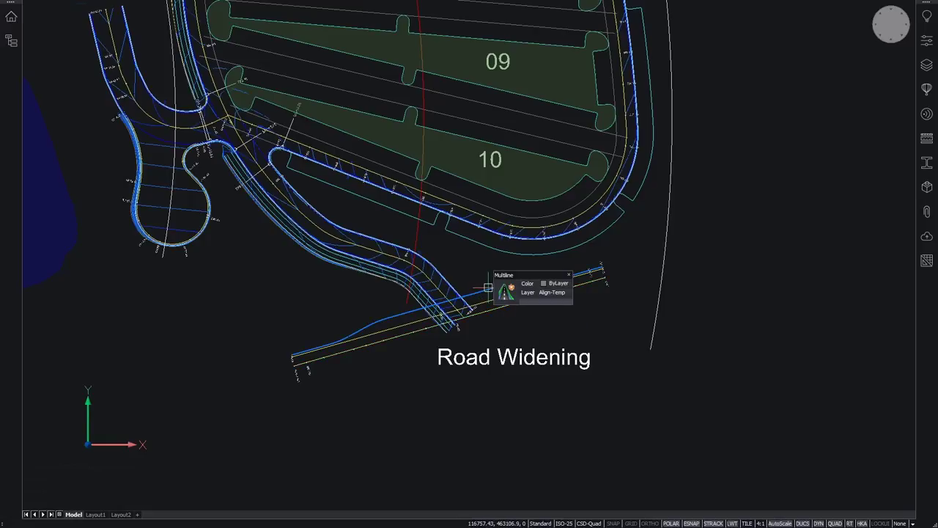
pyautogui.press('Escape')
pyautogui.moveTo(726, 272); pyautogui.dragTo(713, 293, button='middle')
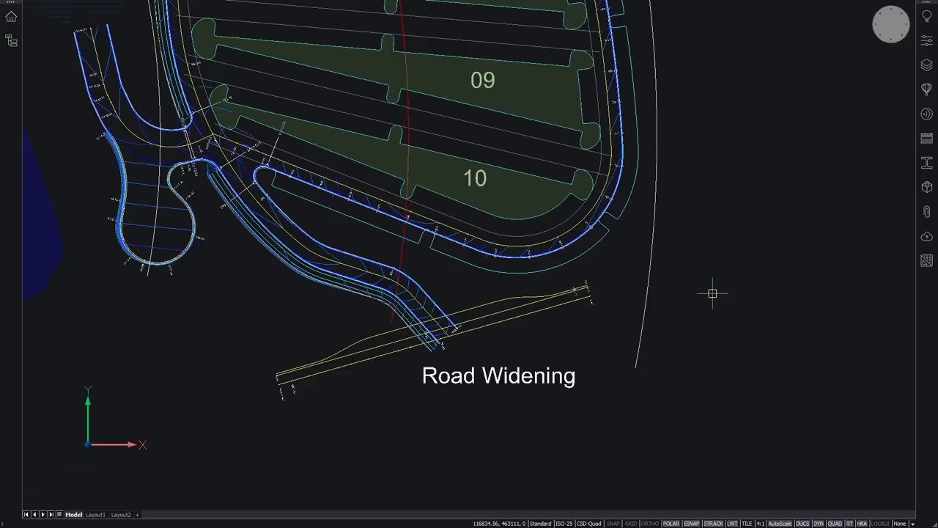
# Restore the full interface and check the two straight existing road alignments in the Road Widening area.
pyautogui.hotkey('ctrl', '0')
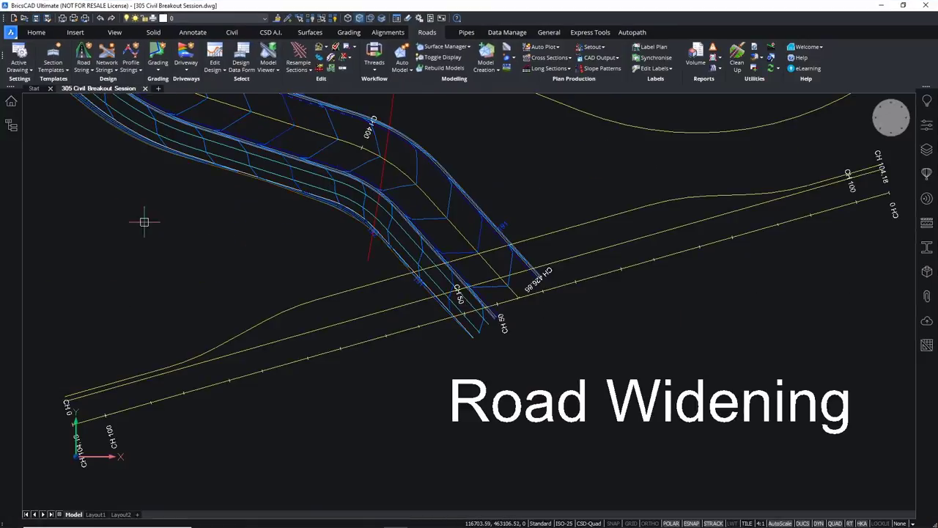
pyautogui.moveTo(177, 239); pyautogui.dragTo(184, 240, button='middle')
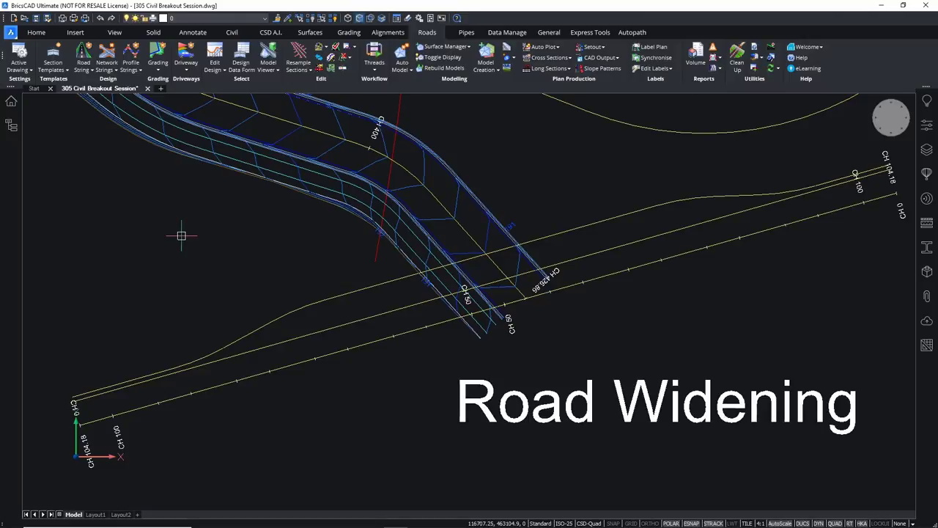
pyautogui.press('Escape')
pyautogui.press('Escape')
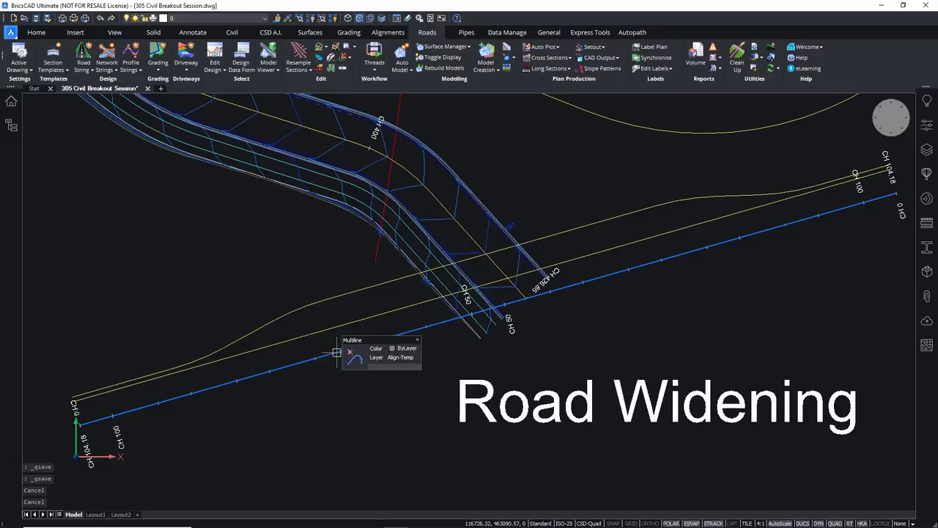
pyautogui.click(336, 353)
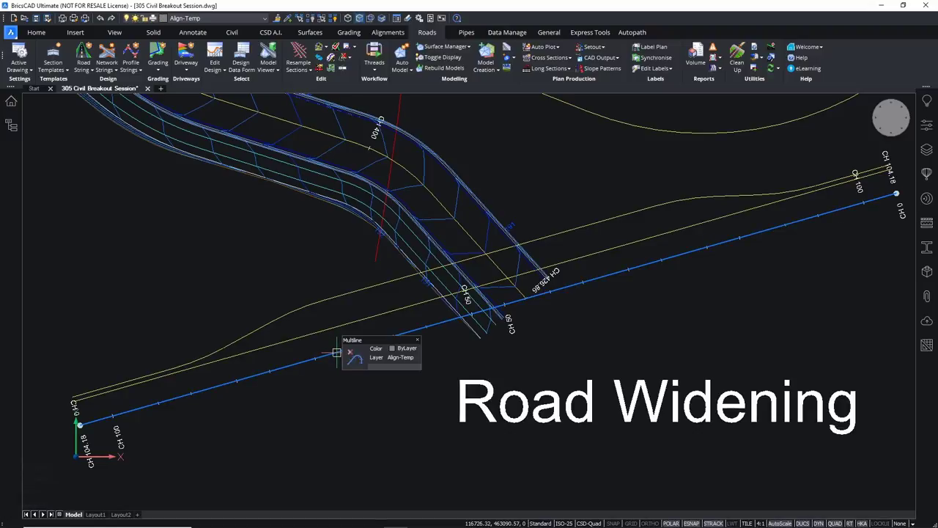
pyautogui.press('Escape')
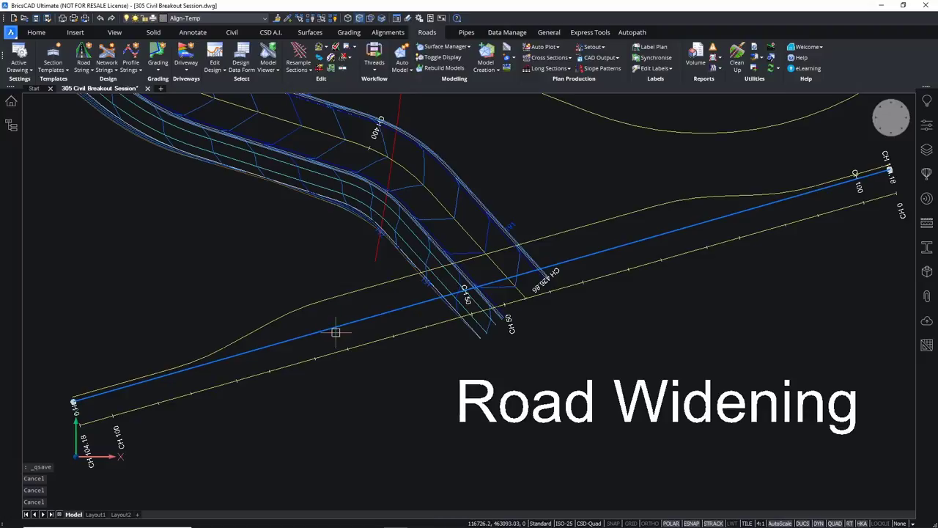
pyautogui.click(330, 320)
pyautogui.press('Escape')
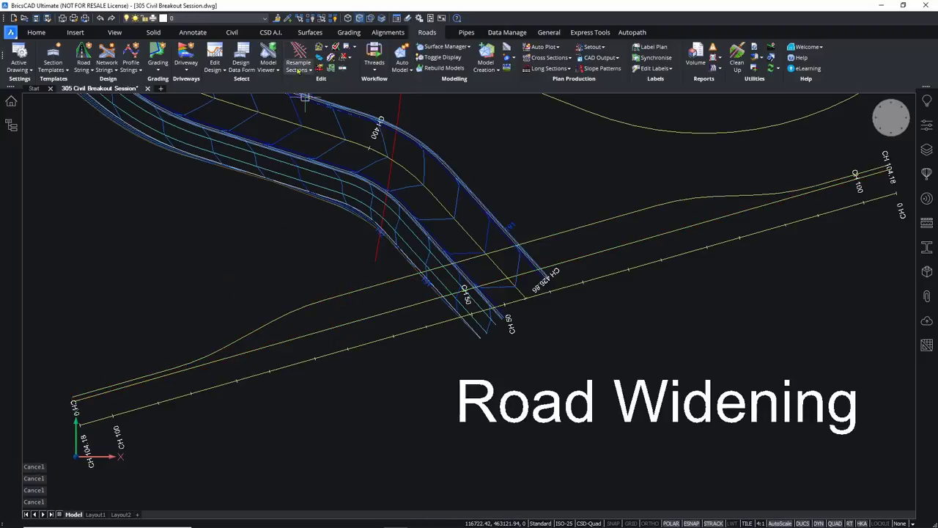
# Start the CSD A.I. assistant to predict the usage of the existing road's centreline, sawcut and widening alignments.
pyautogui.click(271, 33)
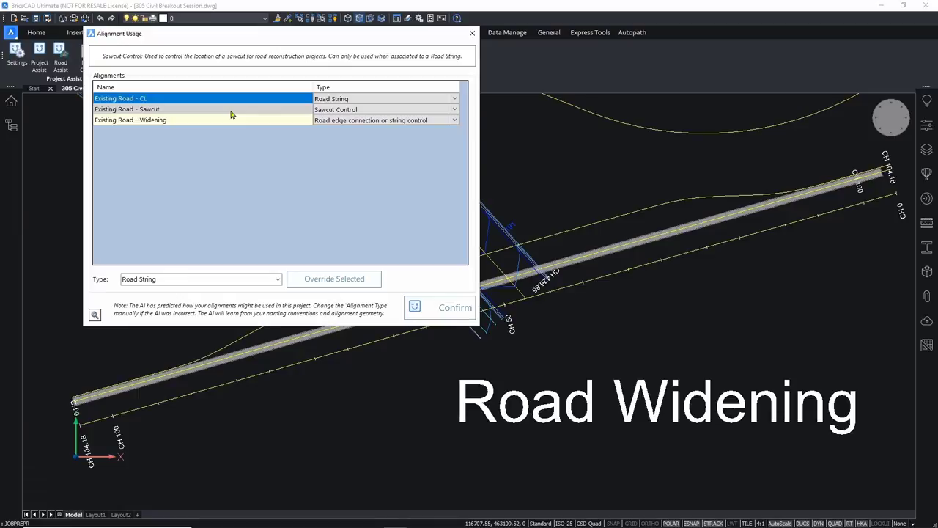
# Confirm the alignment usage: Existing Road - CL as Road String, Sawcut as Sawcut Control, and Widening as Road edge connection or string control.
pyautogui.click(167, 121)
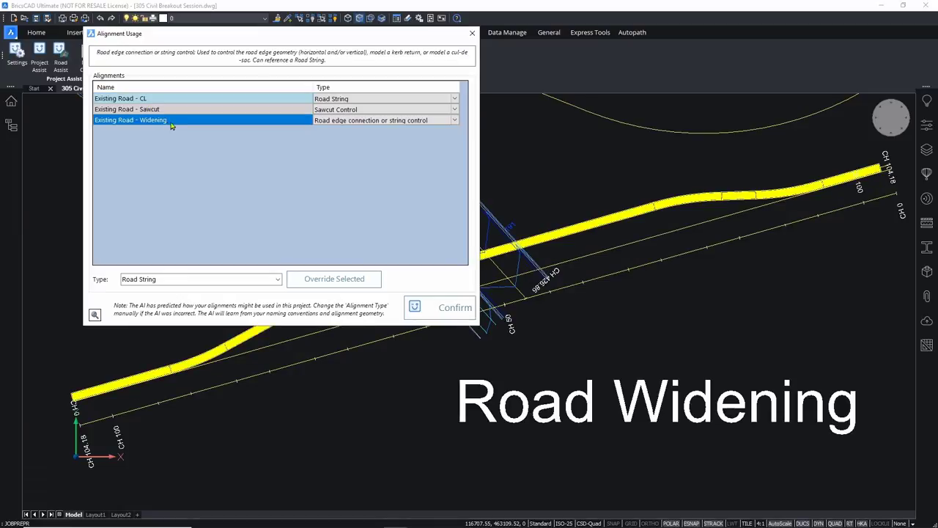
pyautogui.click(454, 121)
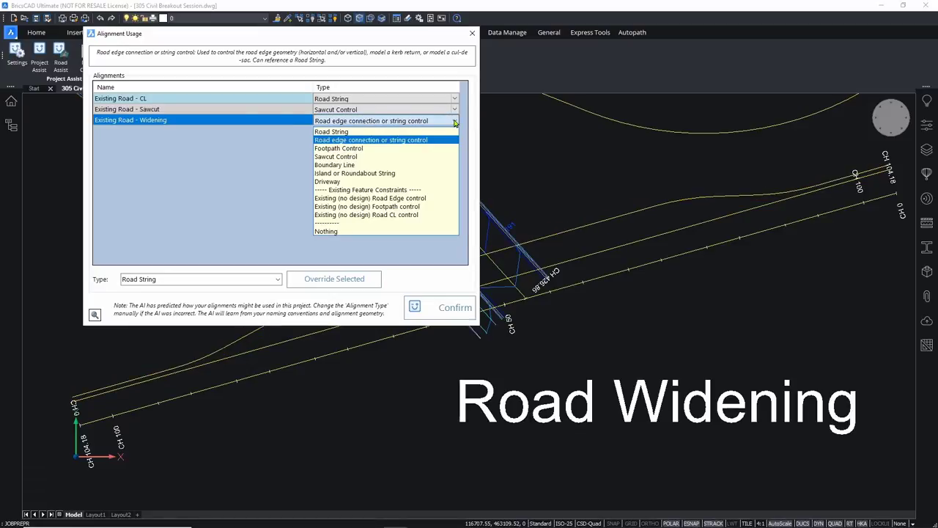
pyautogui.click(363, 142)
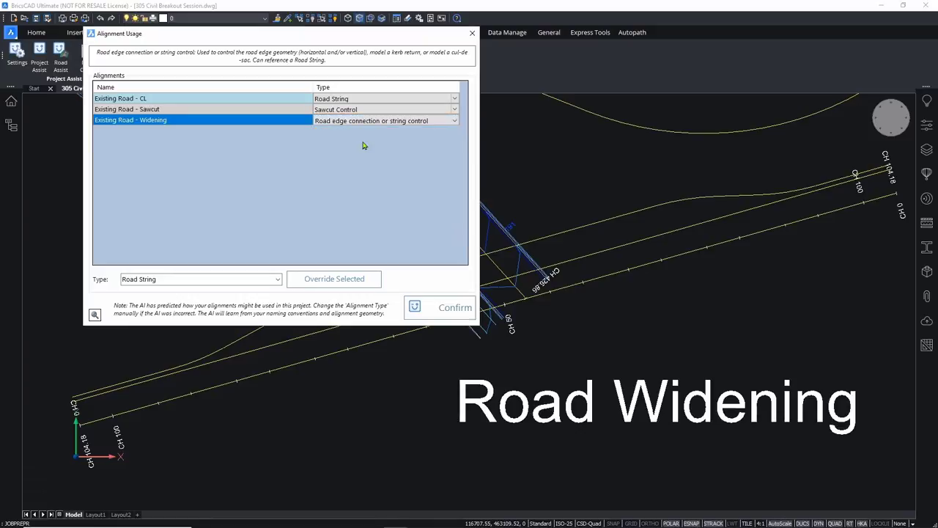
pyautogui.click(287, 110)
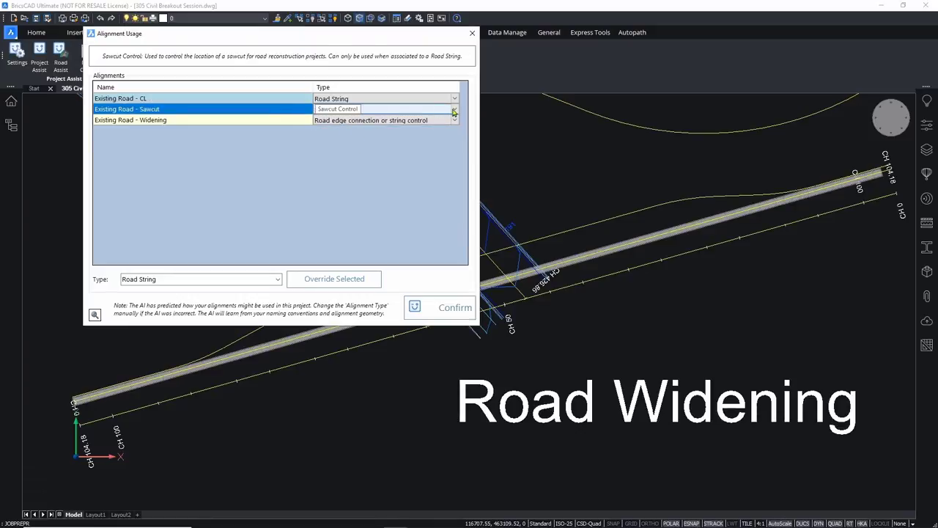
pyautogui.click(454, 110)
pyautogui.click(432, 113)
pyautogui.click(279, 102)
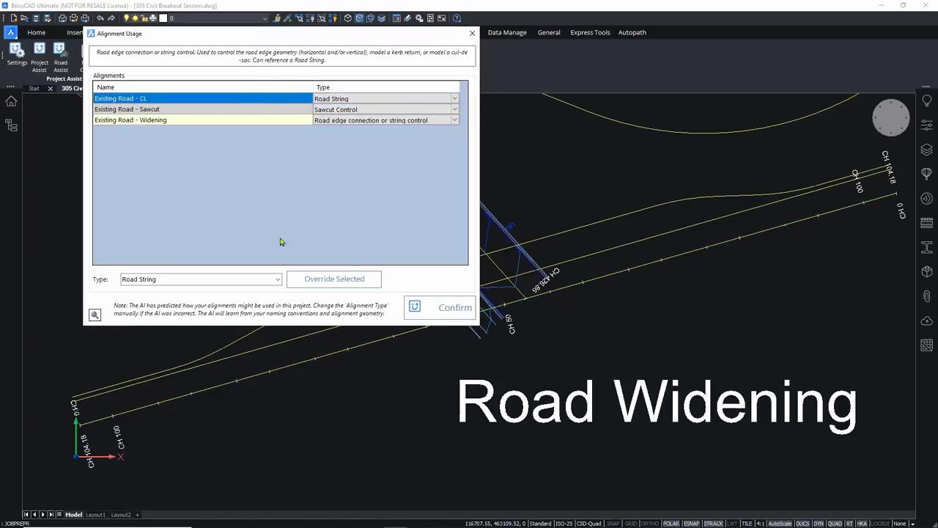
pyautogui.click(416, 306)
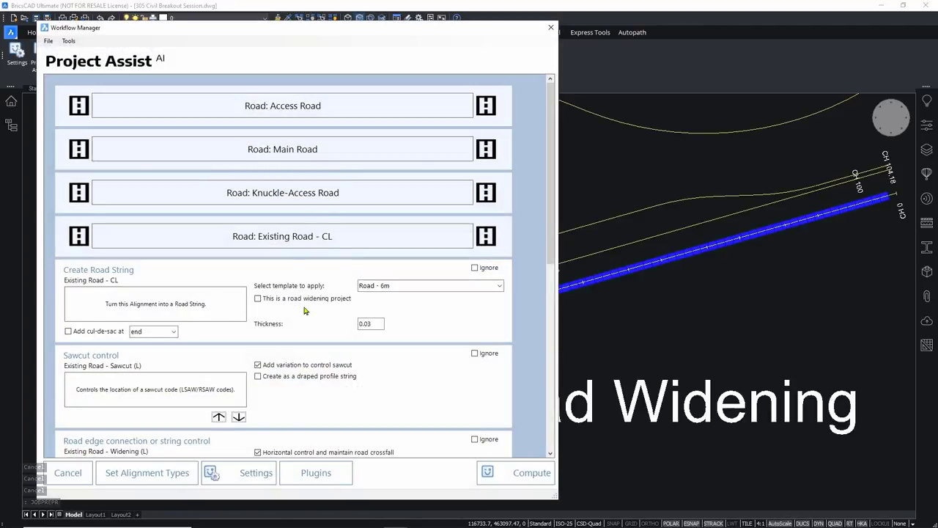
# Mark the Existing Road - CL string as a road widening project and apply the template 305 - Existing Road Recon - LHS.
pyautogui.click(258, 300)
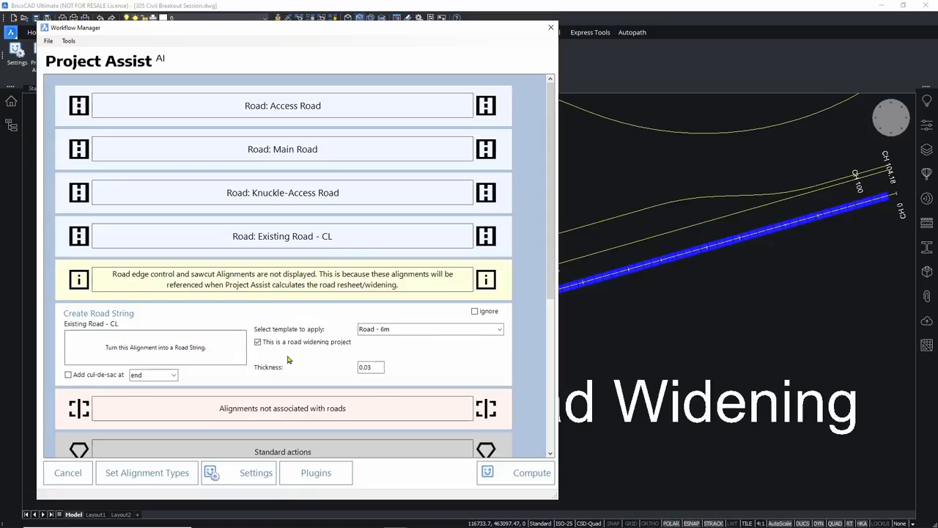
pyautogui.click(499, 329)
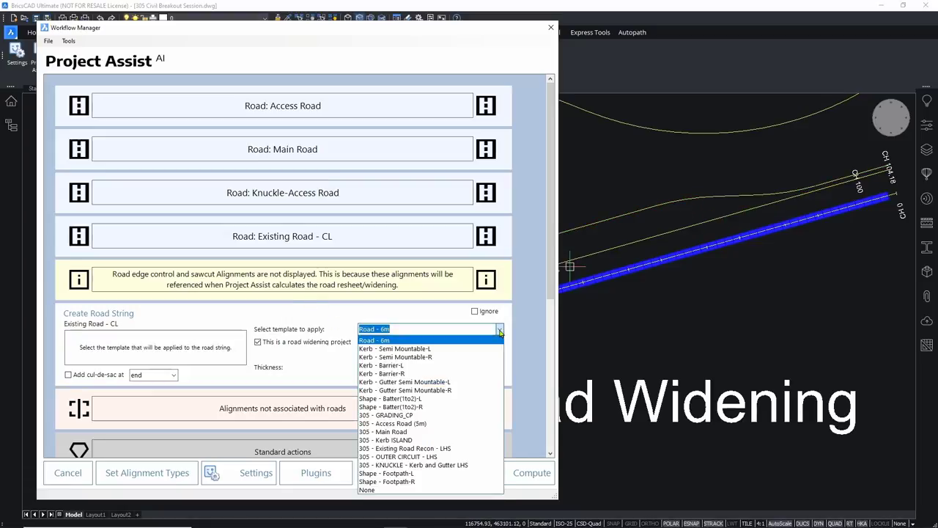
pyautogui.click(440, 447)
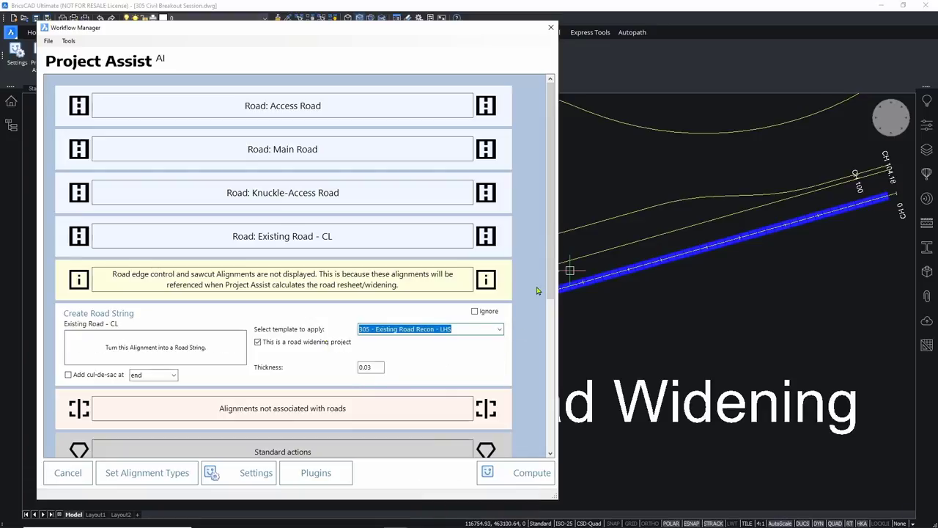
# Set the auto kerb return radius to 7 and compute the Project Assist workflow.
pyautogui.moveTo(550, 276); pyautogui.dragTo(548, 394)
pyautogui.click(370, 274)
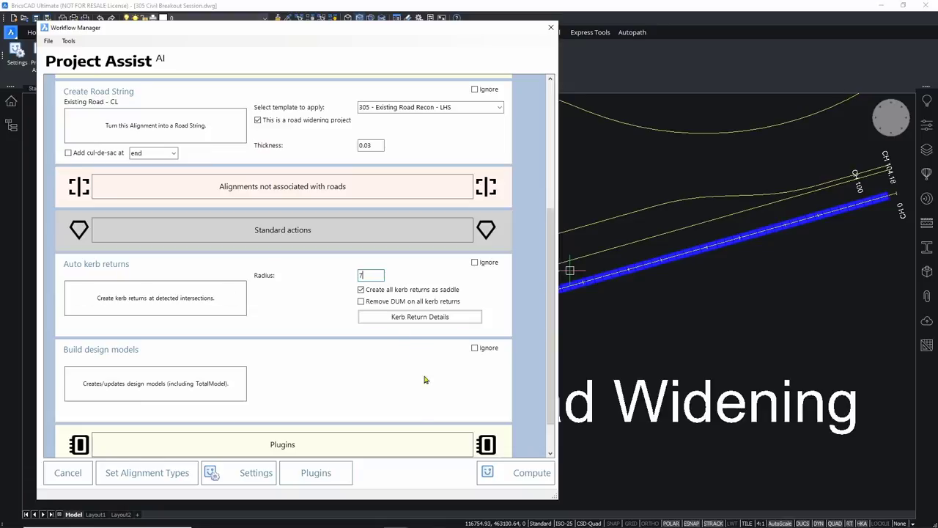
pyautogui.write('7')
pyautogui.click(513, 475)
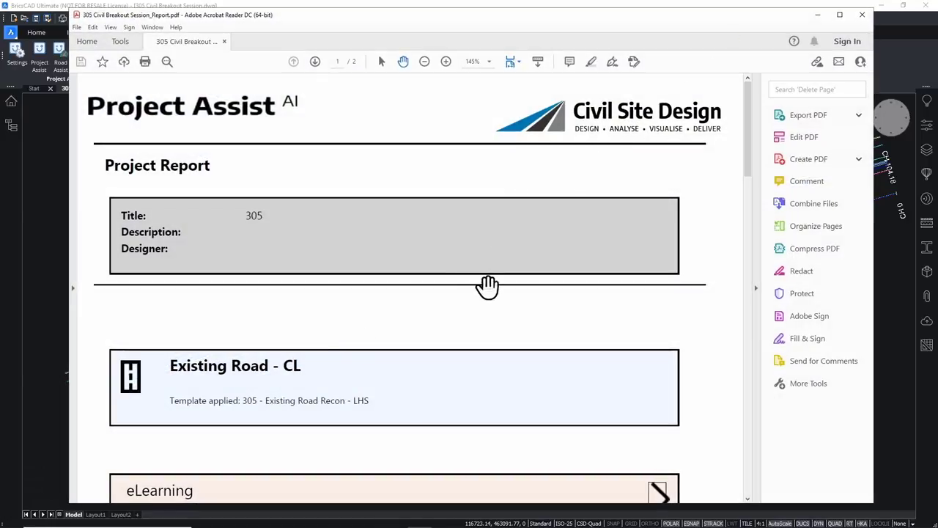
# Read through the road widening design actions listed for Existing Road - CL in the project report.
pyautogui.moveTo(477, 316); pyautogui.dragTo(477, 294)
pyautogui.scroll(-10, 477, 294)
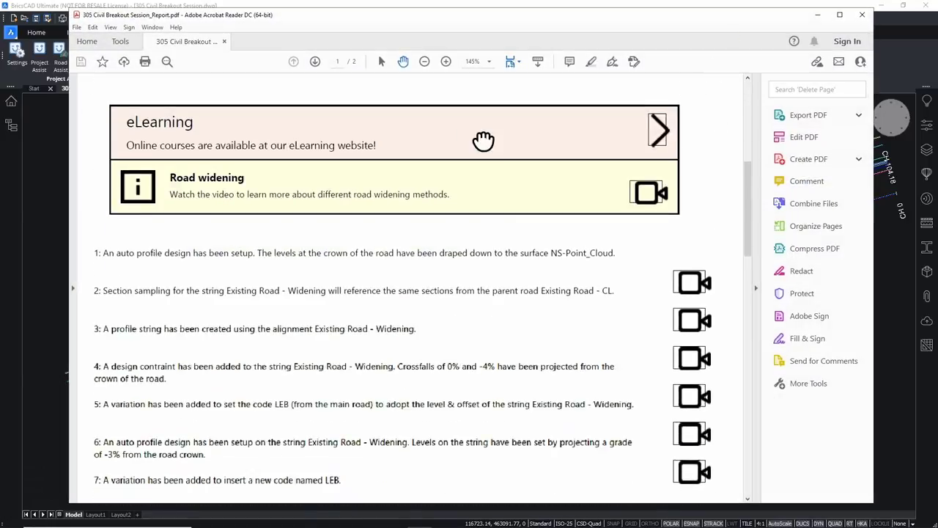
pyautogui.scroll(-1, 460, 338)
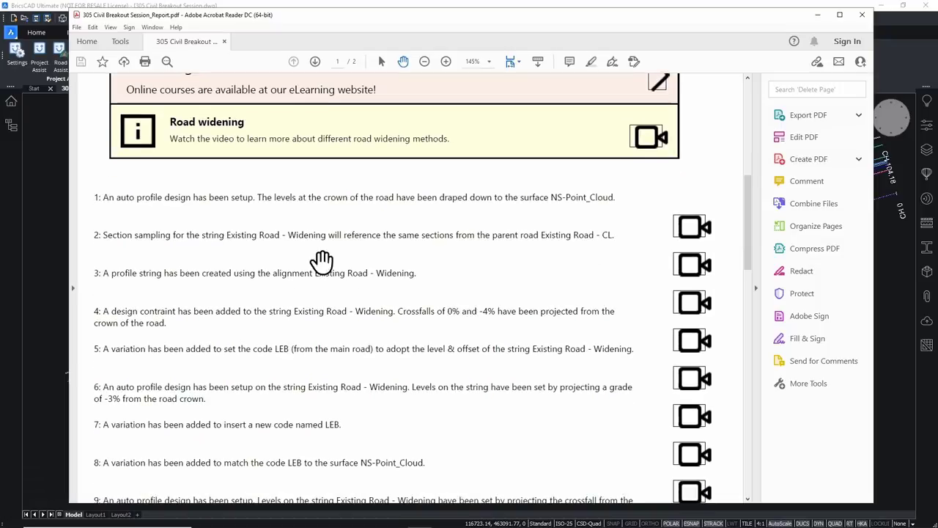
pyautogui.scroll(-3, 377, 300)
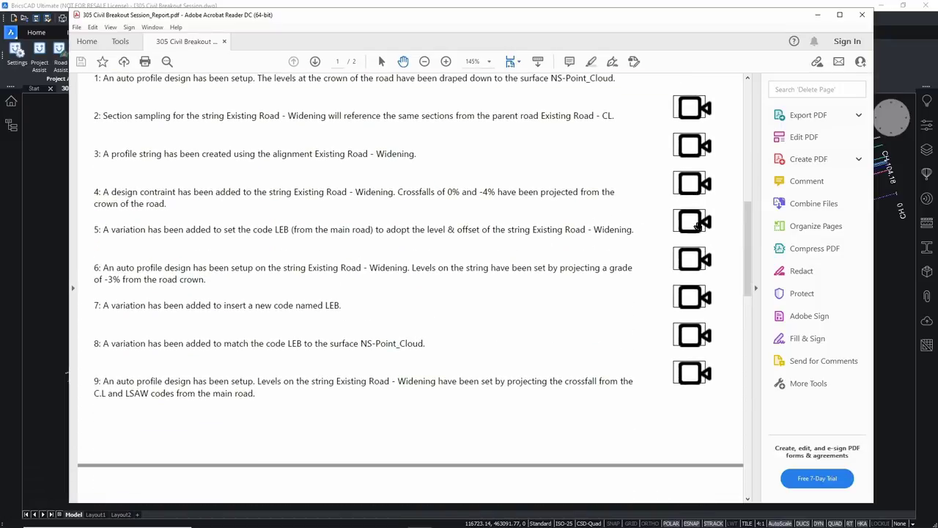
# Play the help video for report item 5, allowing its file connection, and close both the video and the report.
pyautogui.click(694, 225)
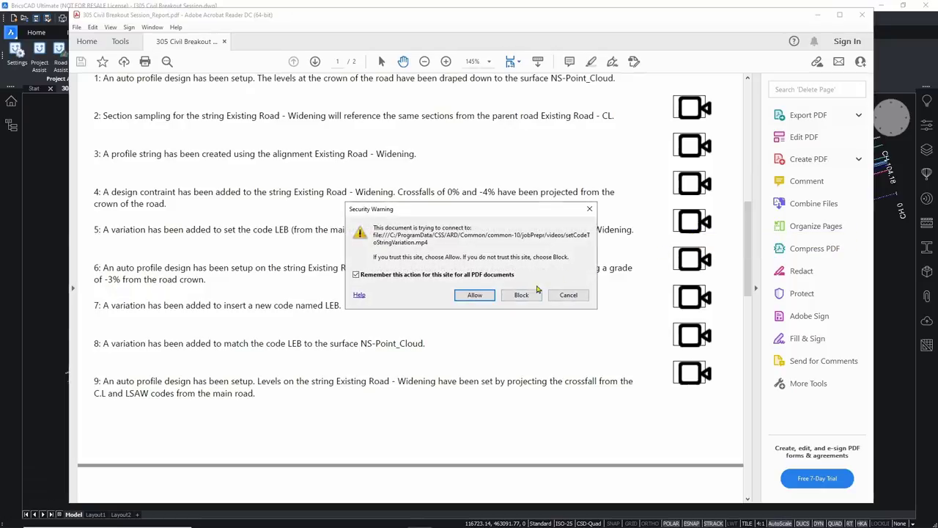
pyautogui.click(480, 302)
pyautogui.click(507, 312)
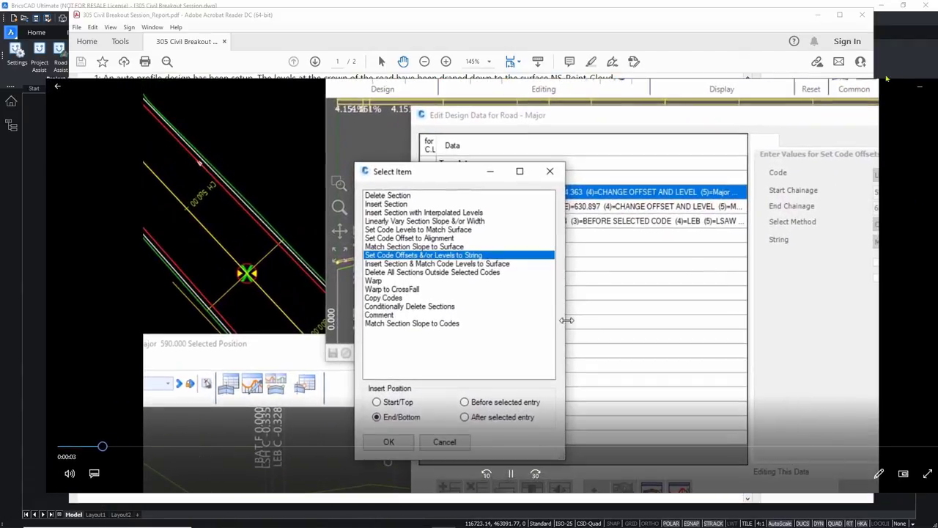
pyautogui.click(919, 85)
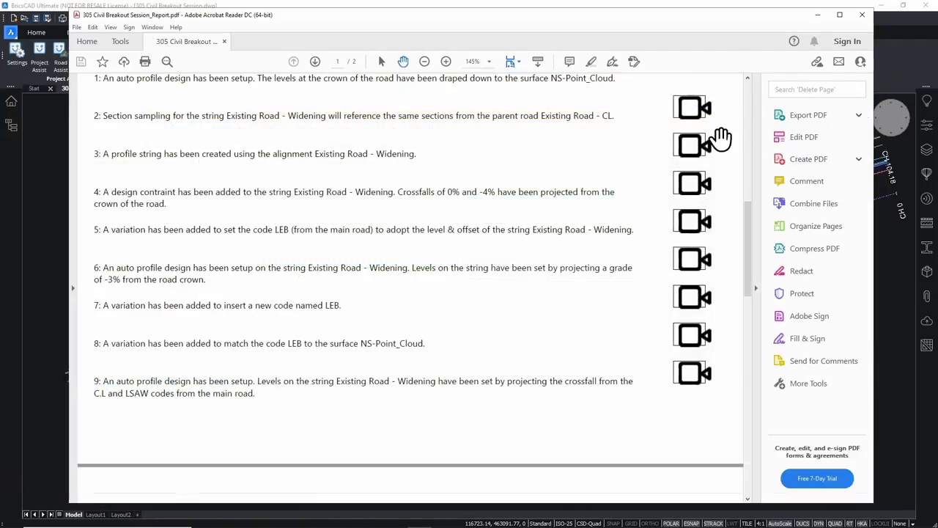
pyautogui.click(862, 14)
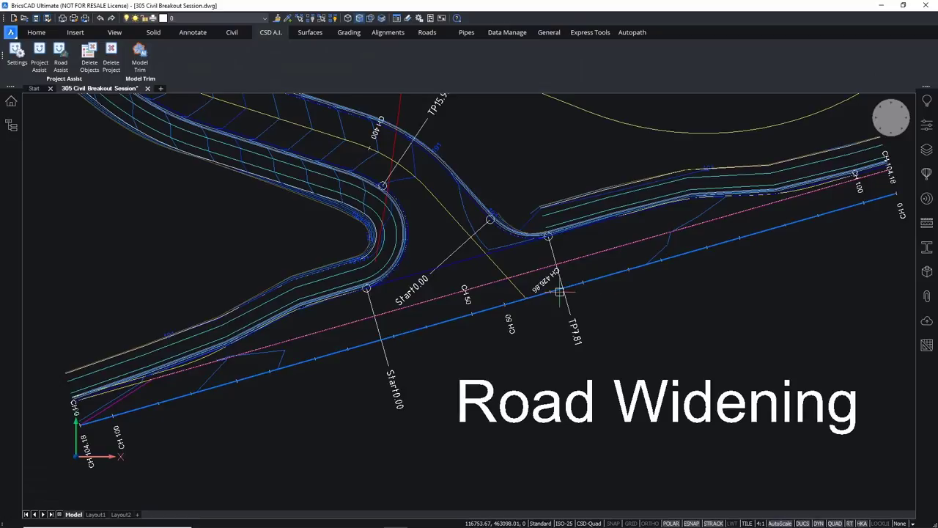
# Examine the cross sections of Existing Road - CL between chainages 30 and 50, and close the section viewer.
pyautogui.press('Escape')
pyautogui.moveTo(333, 353)
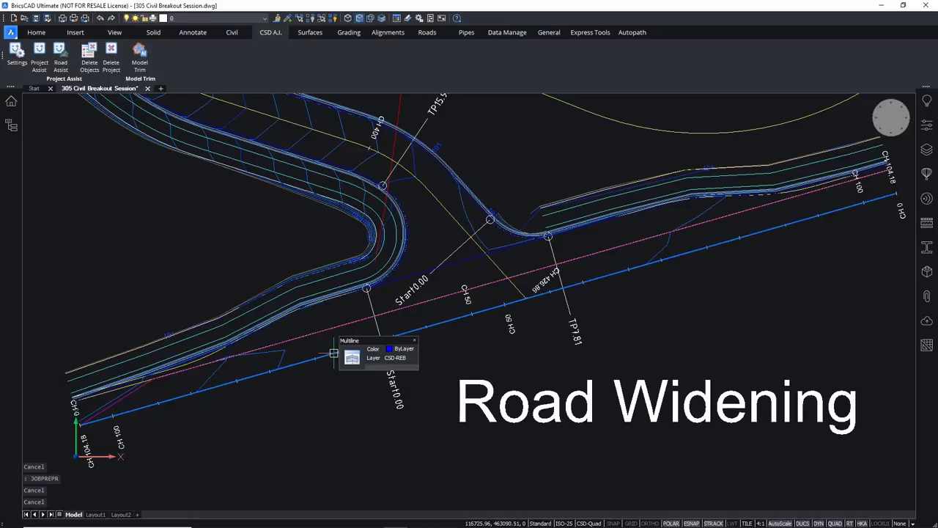
pyautogui.click(354, 359)
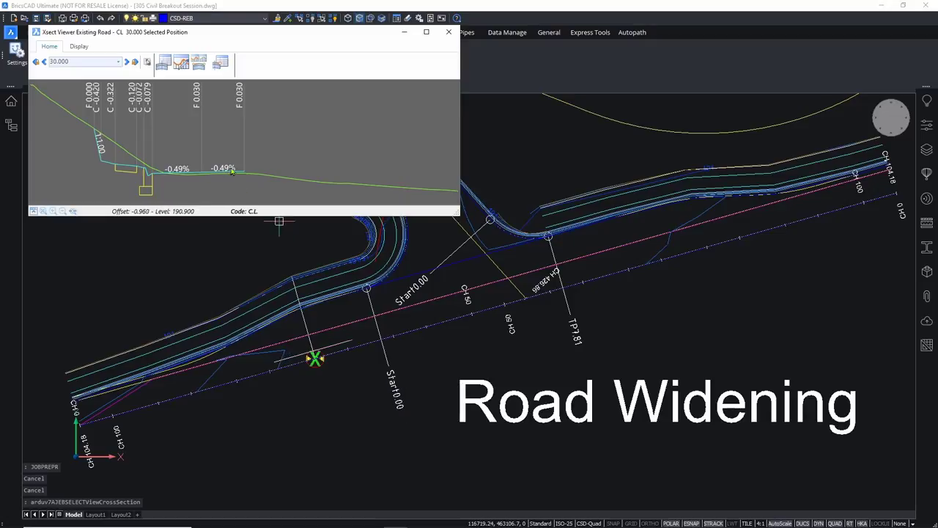
pyautogui.scroll(2, 268, 325)
pyautogui.scroll(3, 268, 326)
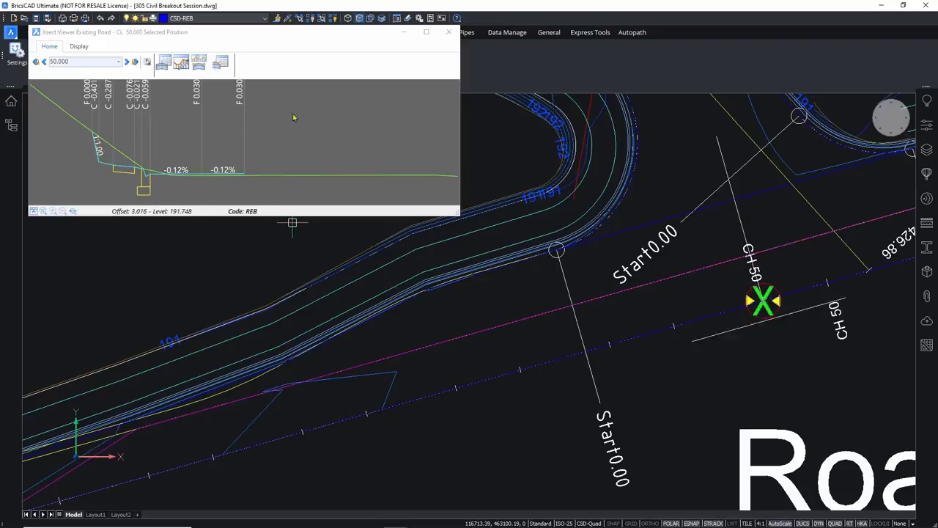
pyautogui.click(448, 32)
# Display the surface triangles of the TotalModel around the widened road and the intersection.
pyautogui.scroll(-2, 425, 174)
pyautogui.moveTo(425, 174); pyautogui.dragTo(383, 243, button='middle')
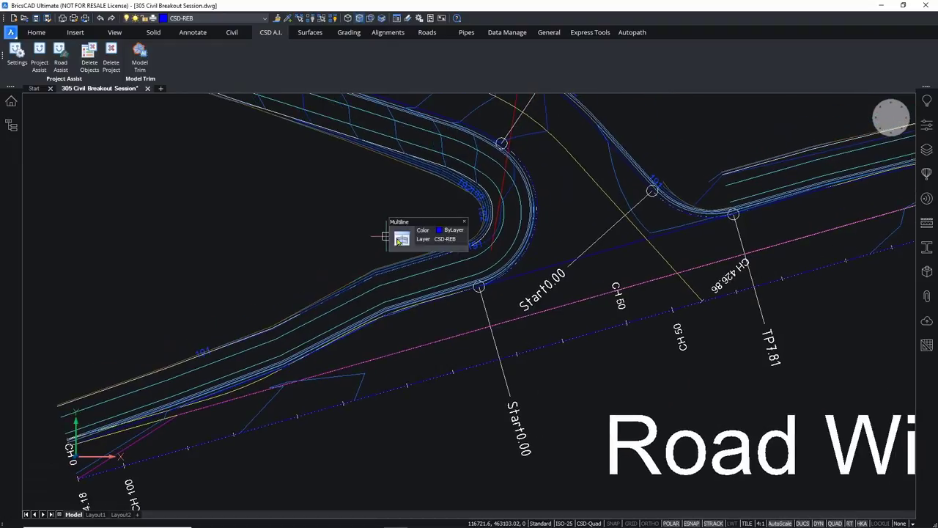
pyautogui.press('Escape')
pyautogui.click(623, 180)
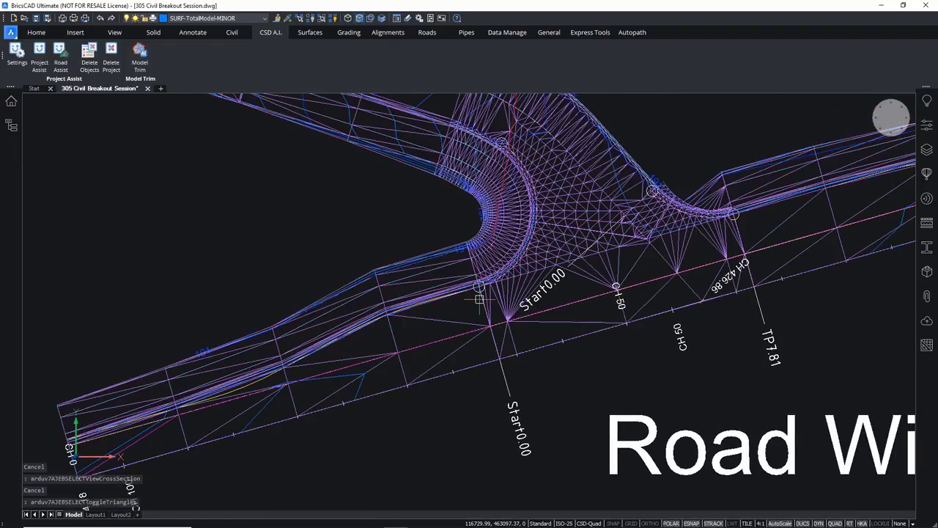
pyautogui.press('Escape')
pyautogui.press('Escape')
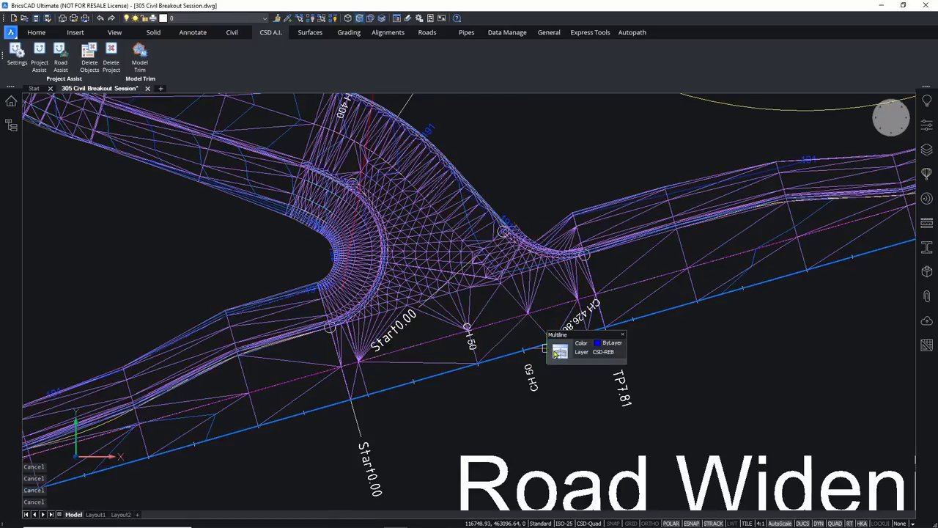
# Open the cross section viewer for Existing Road - CL at chainage 50.
pyautogui.click(549, 346)
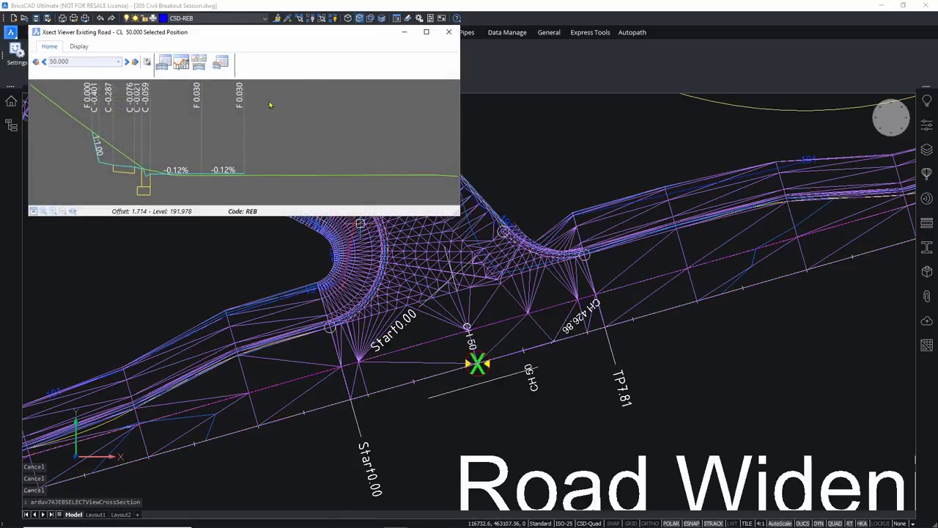
pyautogui.press('Right')
pyautogui.press('Left')
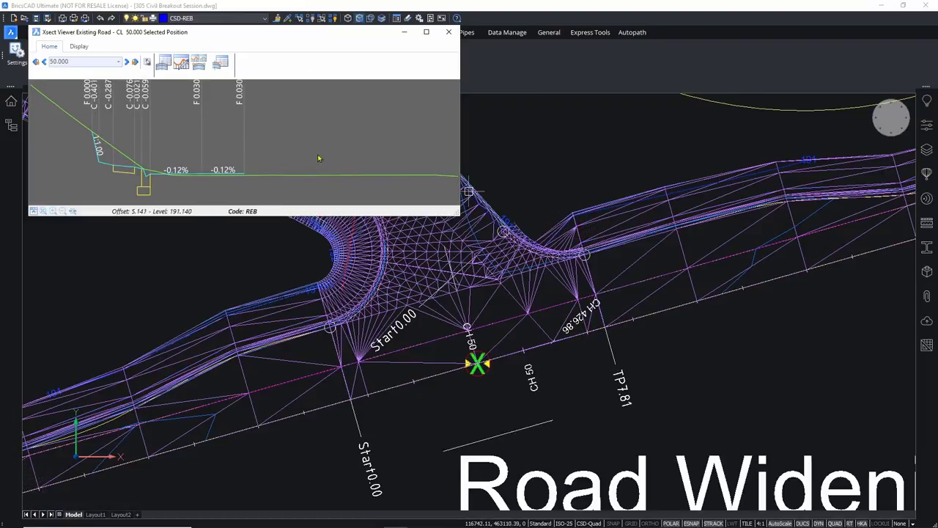
# Delete the section with code LFPI on Existing Road - CL from current chainage 50 to the alignment end.
pyautogui.rightClick(134, 171)
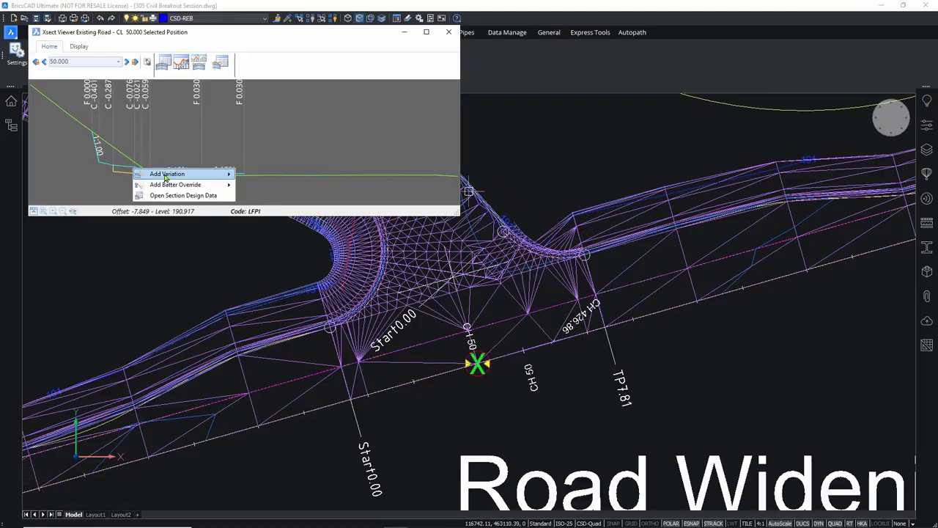
pyautogui.moveTo(166, 176)
pyautogui.moveTo(279, 187)
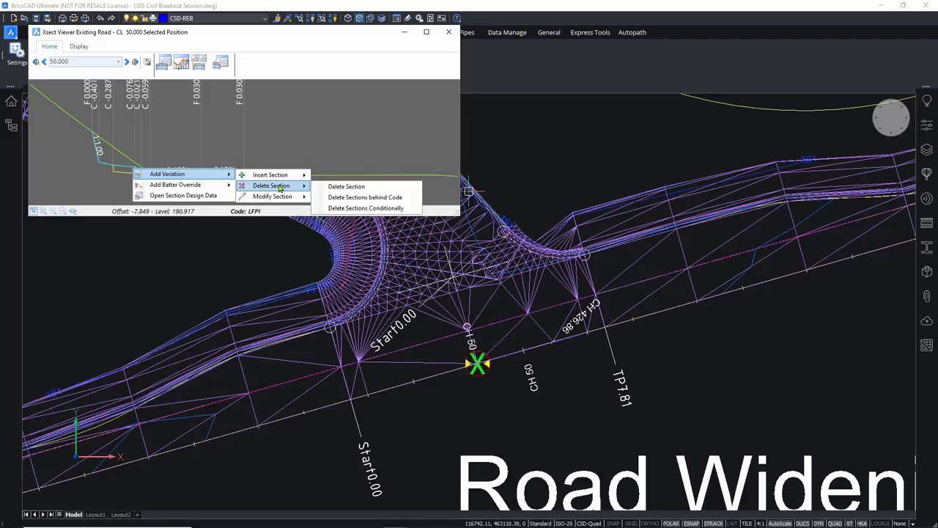
pyautogui.click(370, 189)
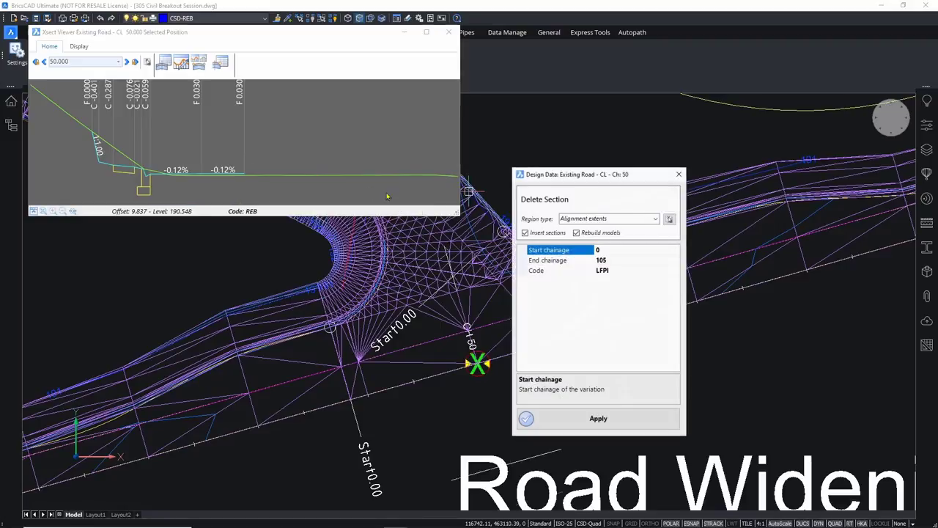
pyautogui.click(656, 219)
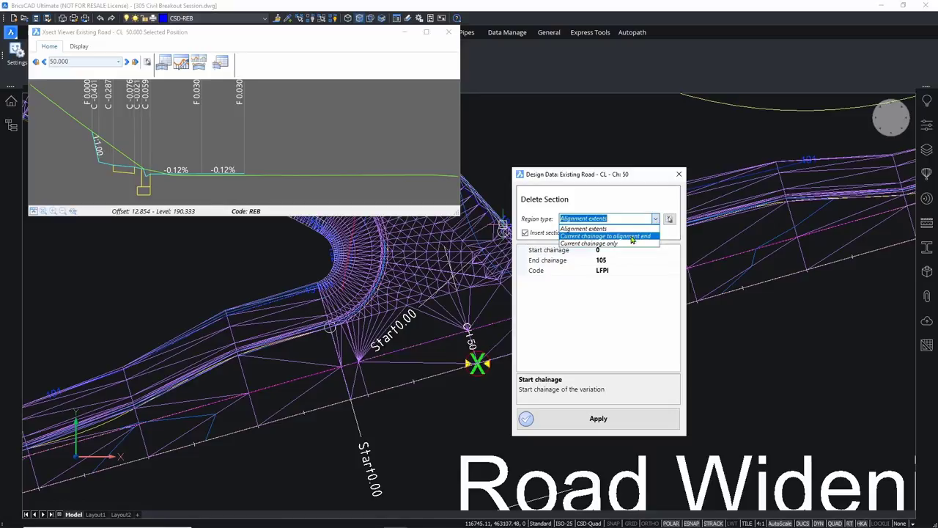
pyautogui.click(632, 236)
pyautogui.click(597, 419)
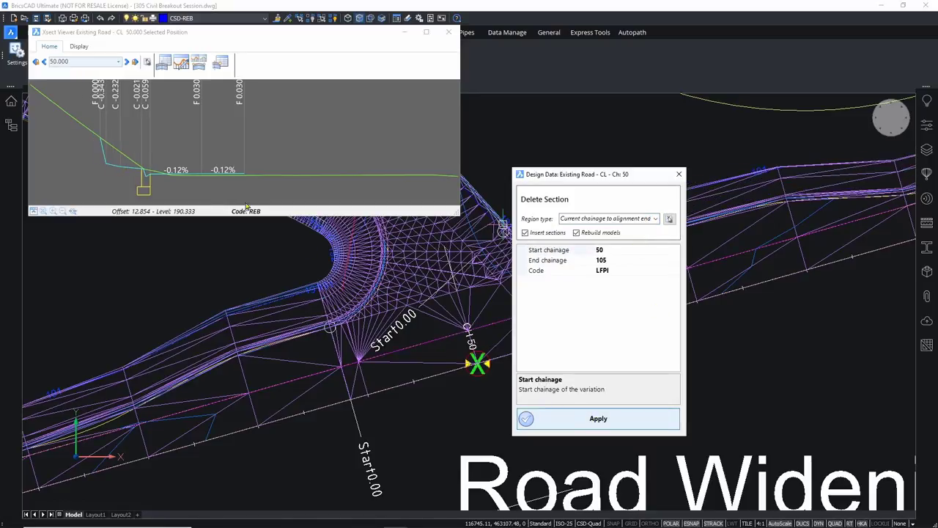
# Delete the section with code LFPO on Existing Road - CL from current chainage 50 to the alignment end.
pyautogui.rightClick(124, 171)
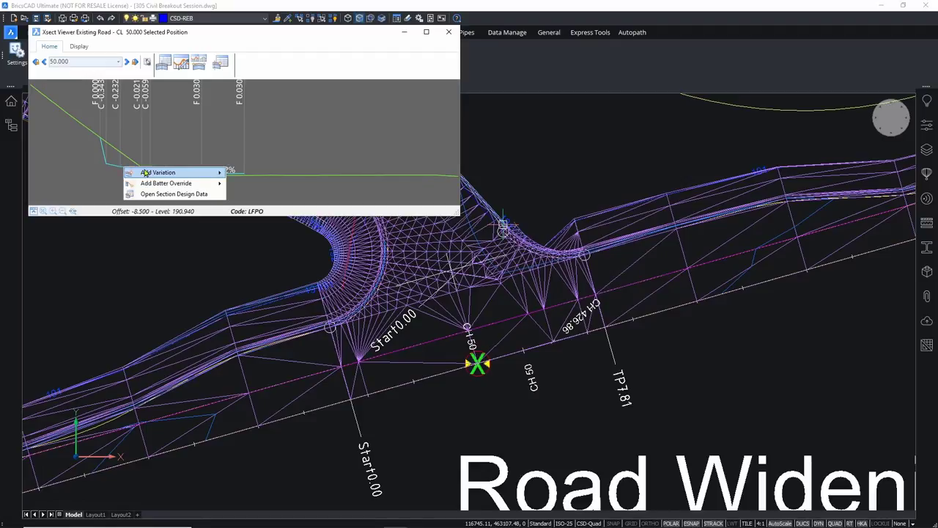
pyautogui.moveTo(182, 172)
pyautogui.moveTo(288, 188)
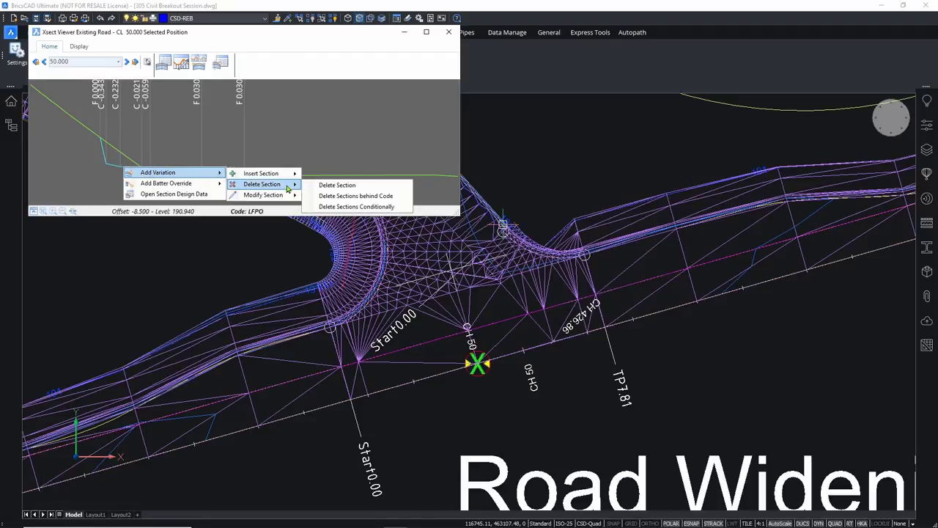
pyautogui.click(376, 188)
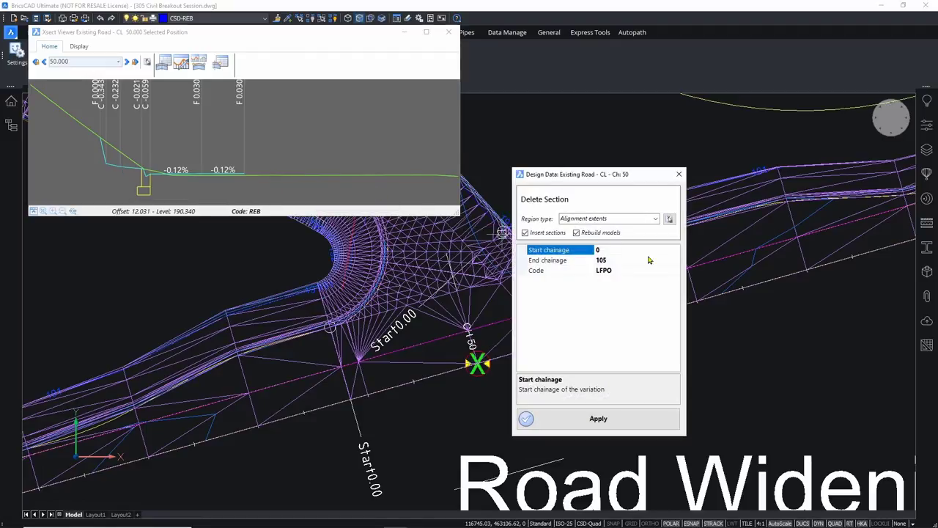
pyautogui.click(652, 221)
pyautogui.click(656, 220)
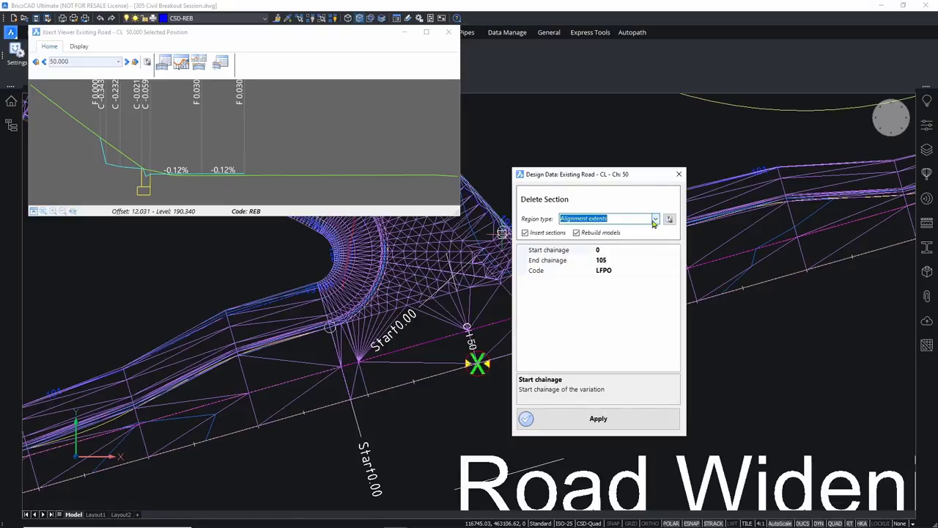
pyautogui.click(656, 221)
pyautogui.click(637, 235)
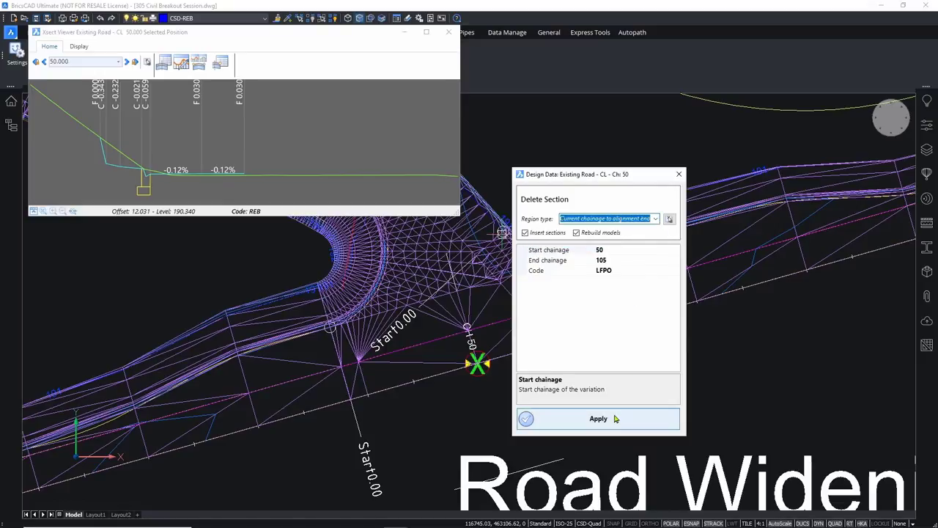
pyautogui.click(610, 419)
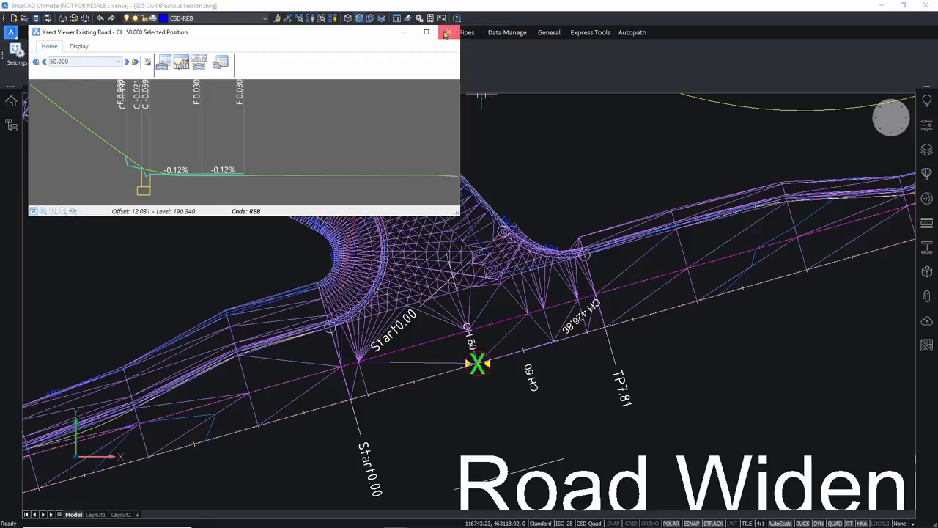
# Close the cross section viewer and turn off the surface triangles of the TotalModel.
pyautogui.click(448, 31)
pyautogui.click(628, 267)
pyautogui.press('Escape')
pyautogui.press('Escape')
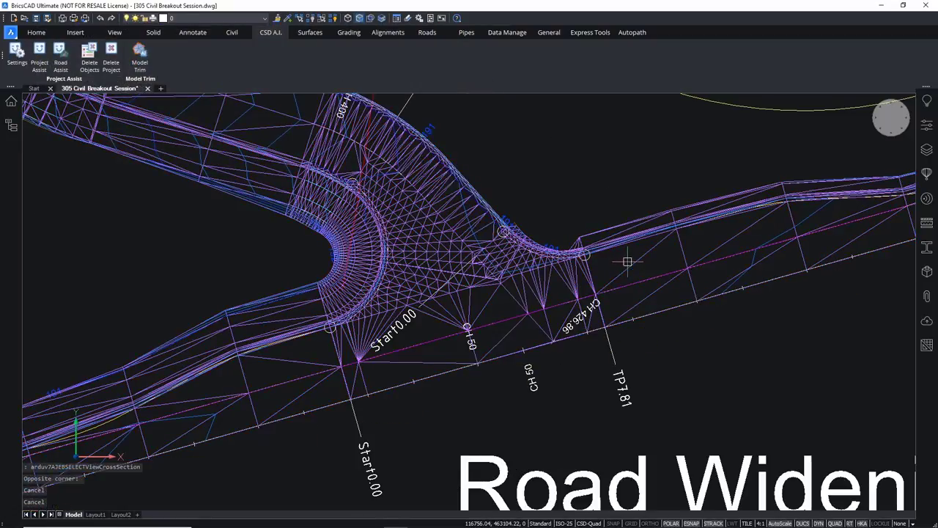
pyautogui.click(644, 273)
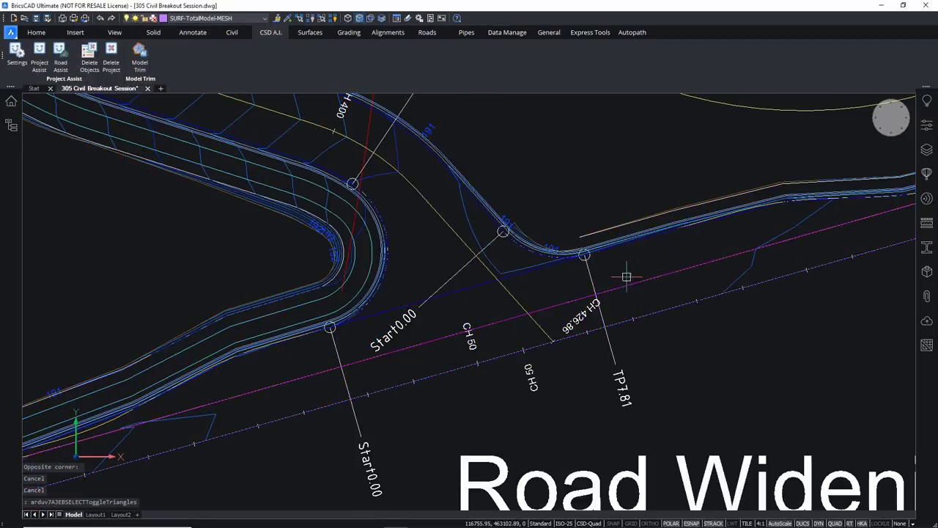
# Start a new grading from the closed polyline outlining island 01 near the Bus Bay.
pyautogui.moveTo(333, 287)
pyautogui.scroll(-3, 580, 220)
pyautogui.scroll(4, 546, 236)
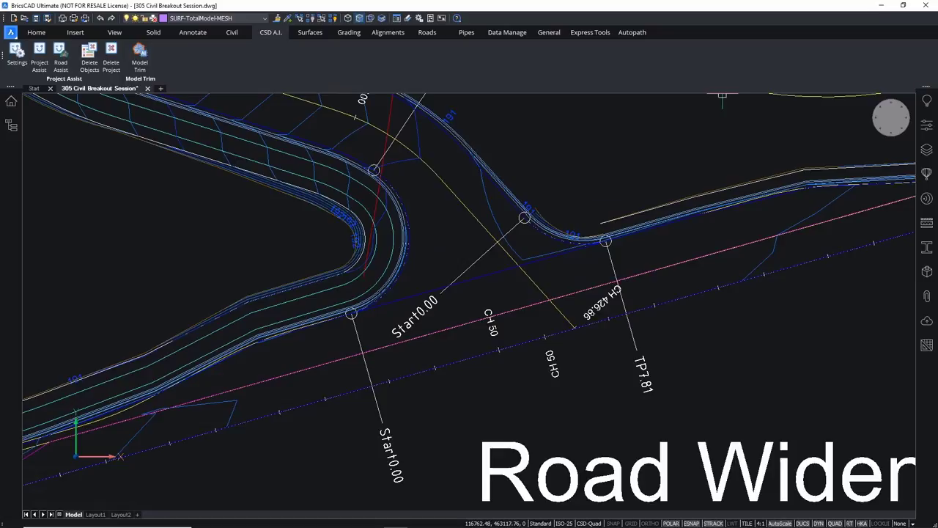
pyautogui.scroll(-6, 562, 293)
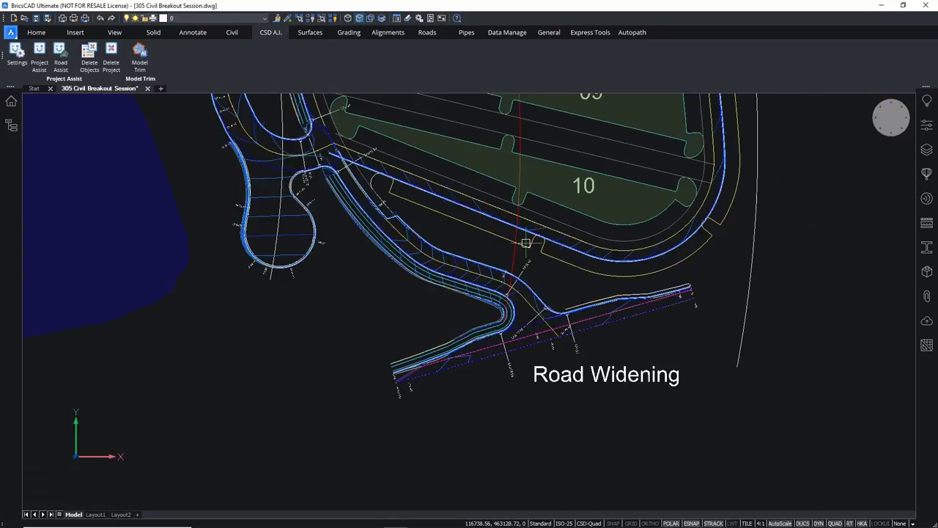
pyautogui.moveTo(508, 267); pyautogui.dragTo(520, 370, button='middle')
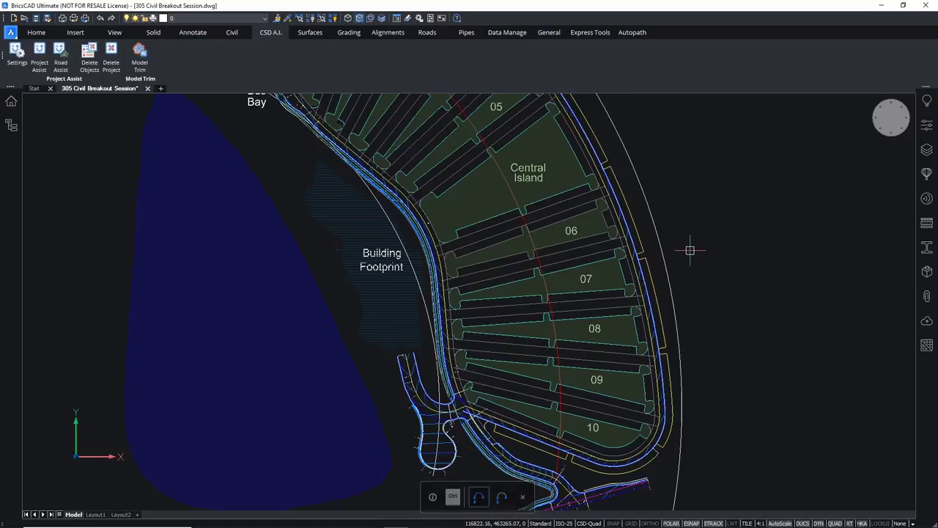
pyautogui.moveTo(692, 220); pyautogui.dragTo(701, 314, button='middle')
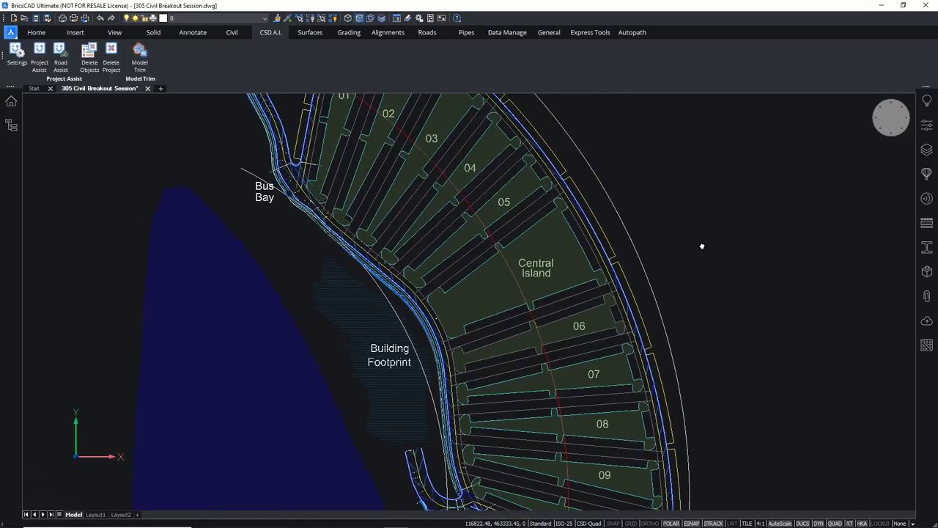
pyautogui.moveTo(701, 247); pyautogui.dragTo(697, 302, button='middle')
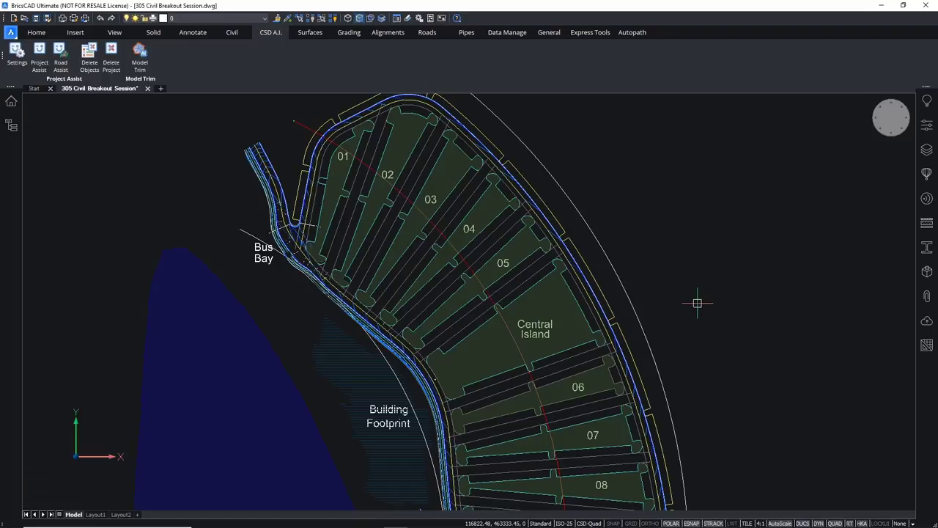
pyautogui.scroll(3, 339, 245)
pyautogui.moveTo(325, 184); pyautogui.dragTo(324, 239, button='middle')
pyautogui.scroll(2, 329, 231)
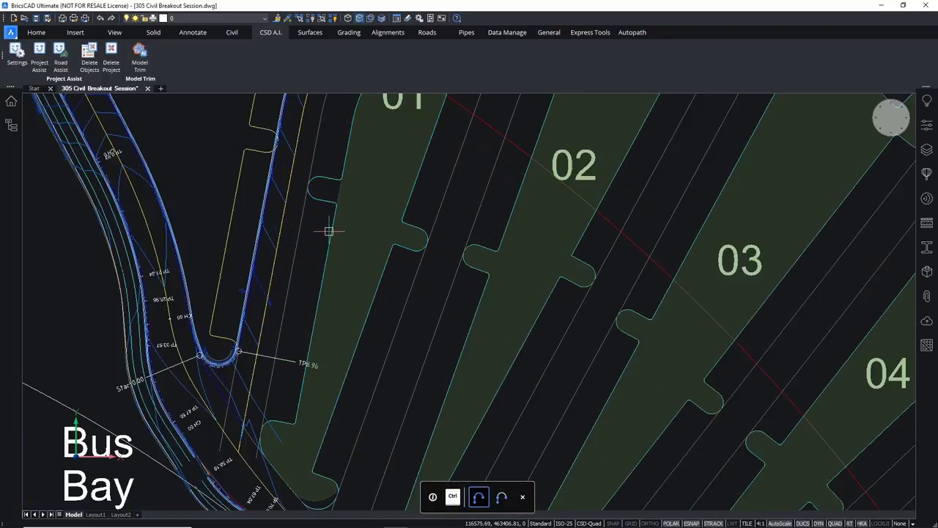
pyautogui.moveTo(345, 379); pyautogui.dragTo(369, 252, button='middle')
pyautogui.scroll(1, 352, 297)
pyautogui.press('Escape')
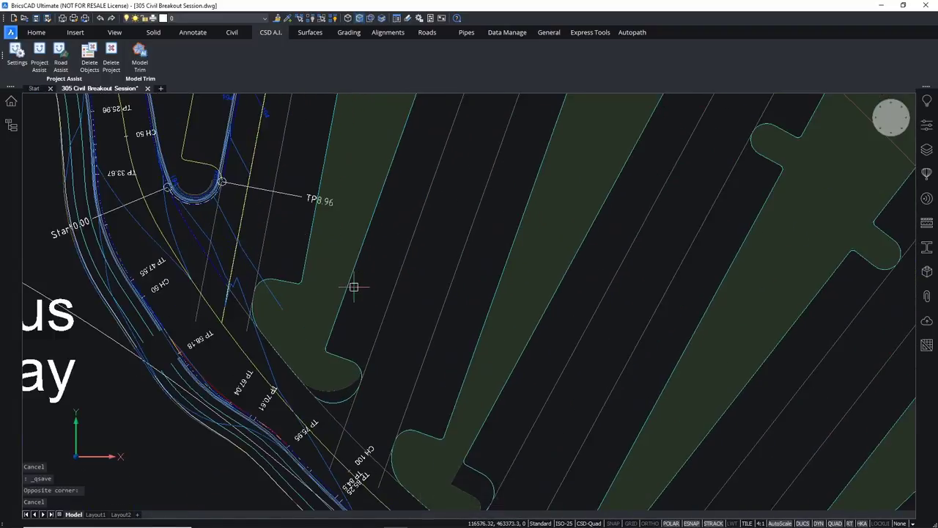
pyautogui.moveTo(351, 279)
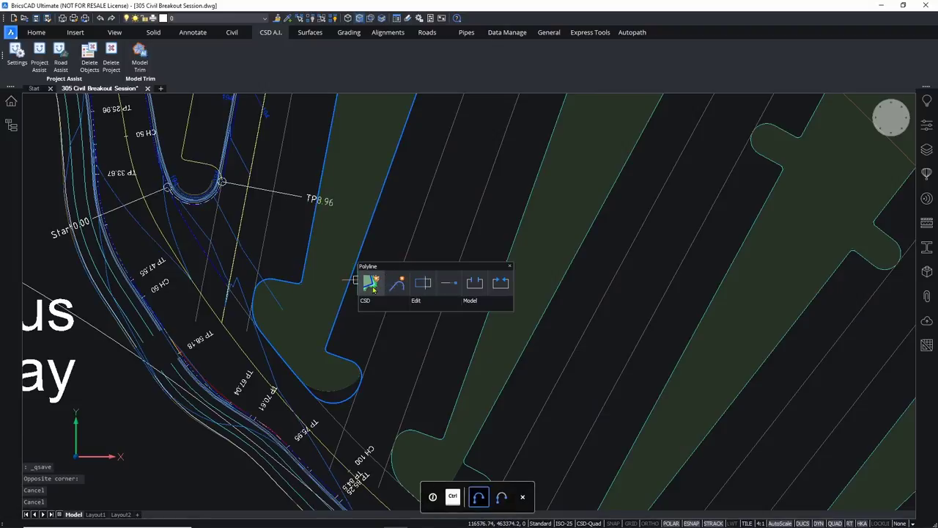
pyautogui.click(371, 283)
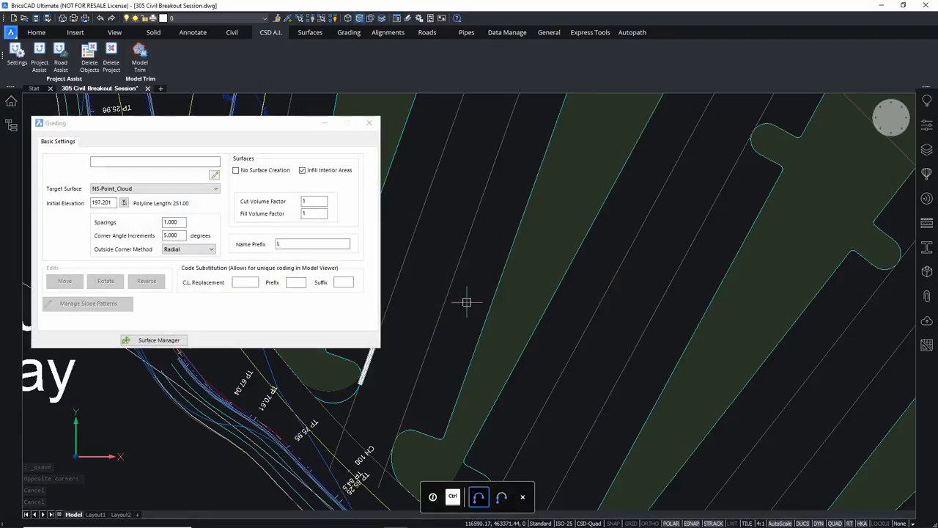
pyautogui.moveTo(279, 131); pyautogui.dragTo(722, 140)
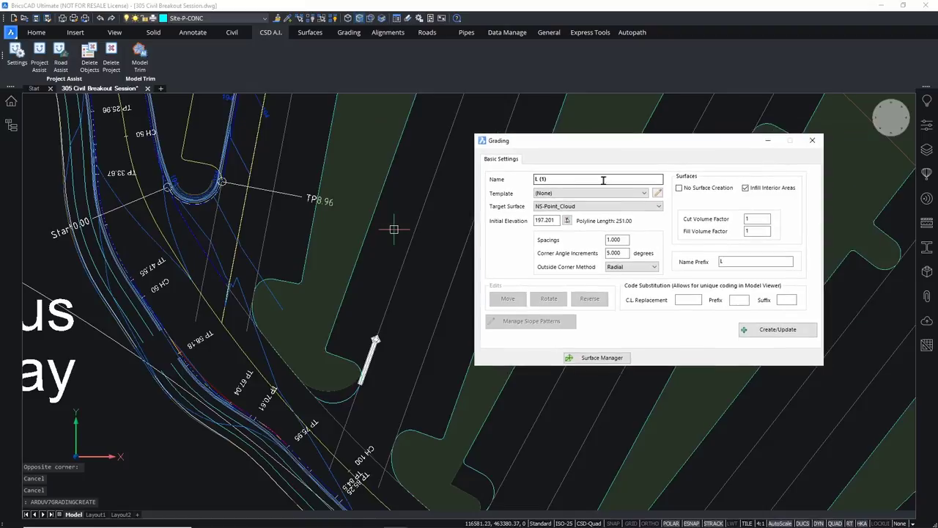
# Name the grading ISLAND 01, with template 305 - Kerb ISLAND and target surface GR-_GRADING.
pyautogui.write('ISLAND')
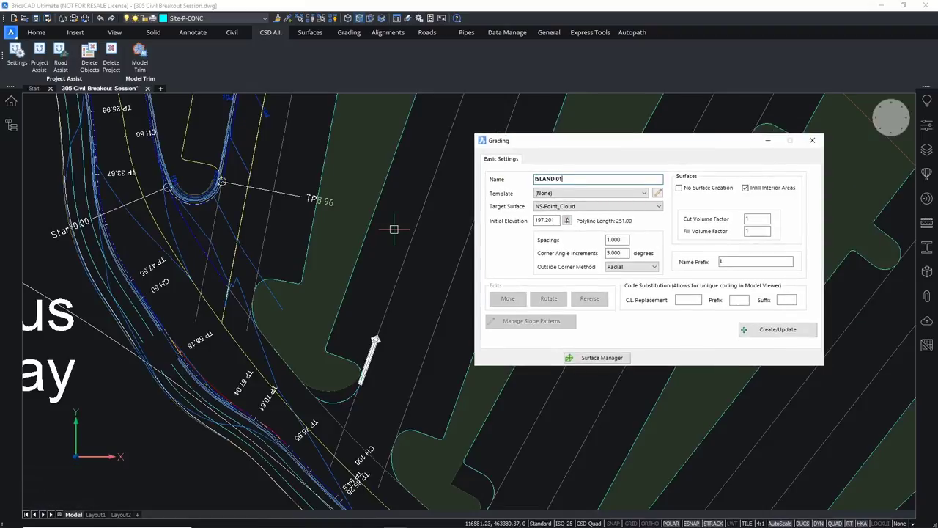
pyautogui.click(642, 195)
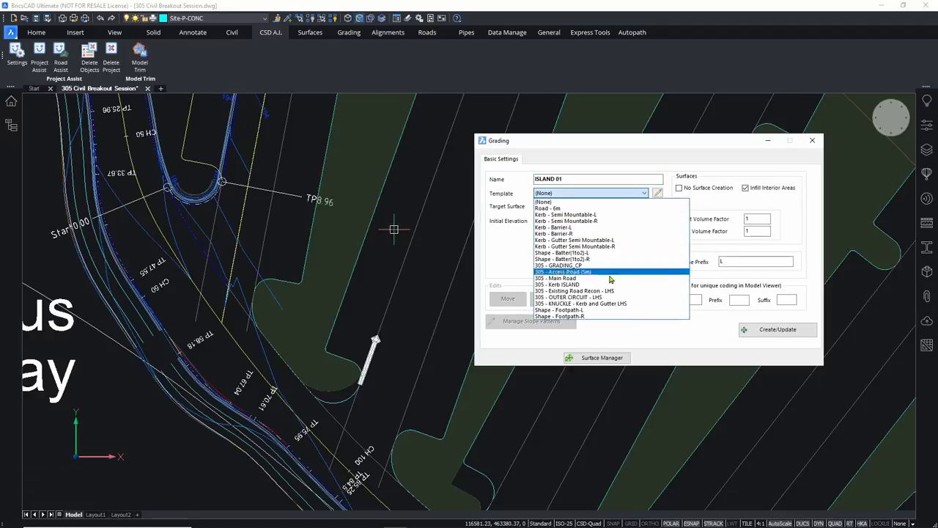
pyautogui.click(584, 284)
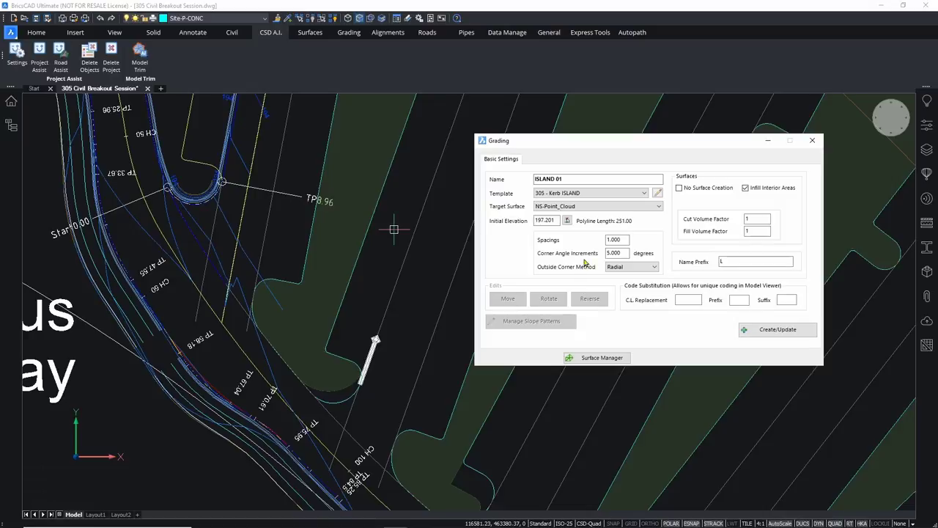
pyautogui.click(620, 208)
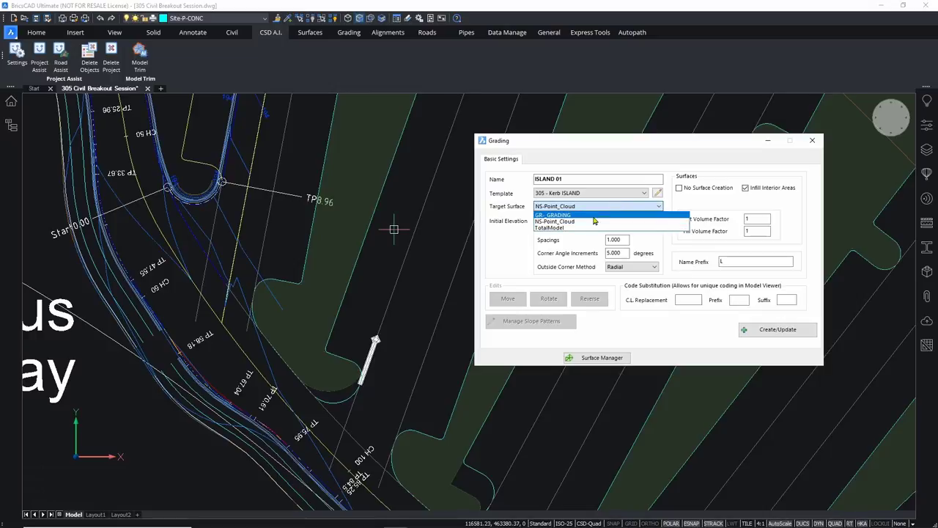
pyautogui.click(584, 216)
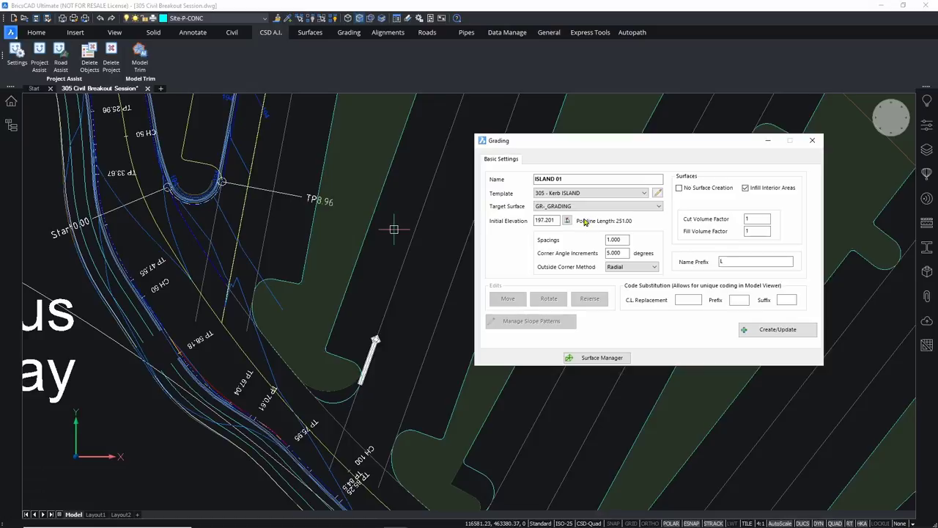
# Pick a point on island 01 for an initial elevation of 194.185, create the grading, and close its settings.
pyautogui.click(567, 220)
pyautogui.click(374, 189)
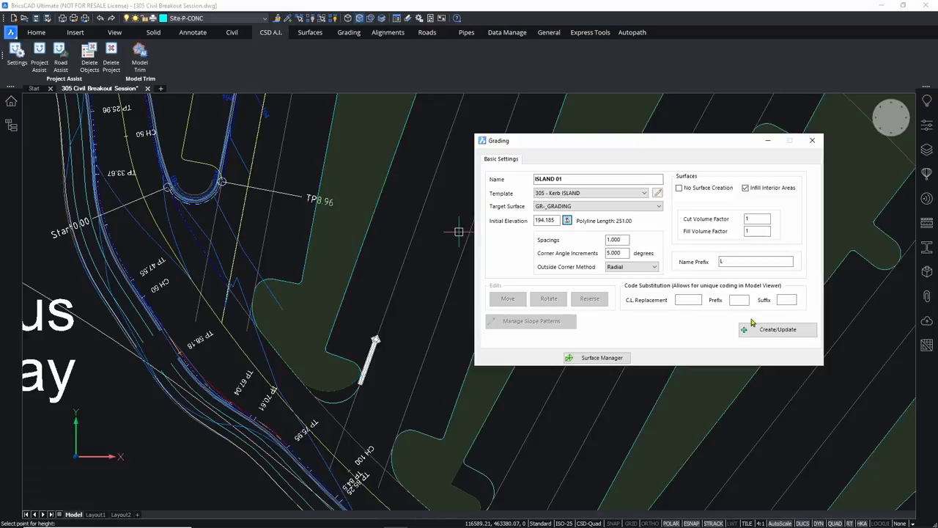
pyautogui.click(776, 331)
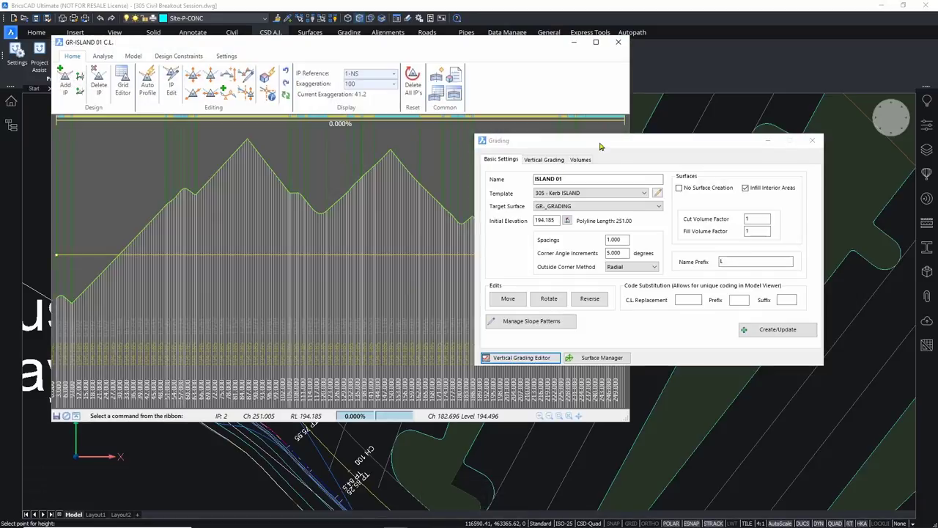
pyautogui.click(601, 149)
pyautogui.click(812, 140)
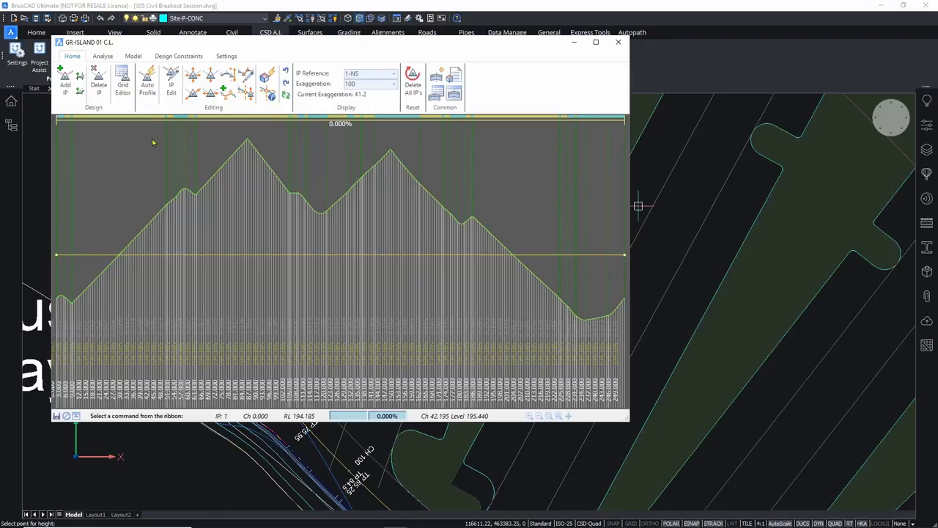
# Add a reference surface entry using GR-ISLAND 01 to the Auto Profile of the ISLAND 01 centreline and calculate the profile.
pyautogui.click(148, 84)
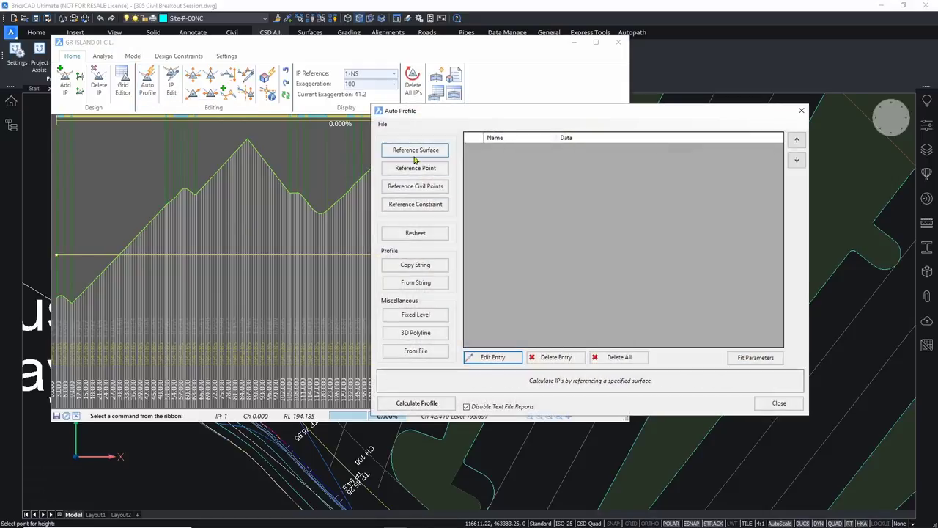
pyautogui.click(422, 151)
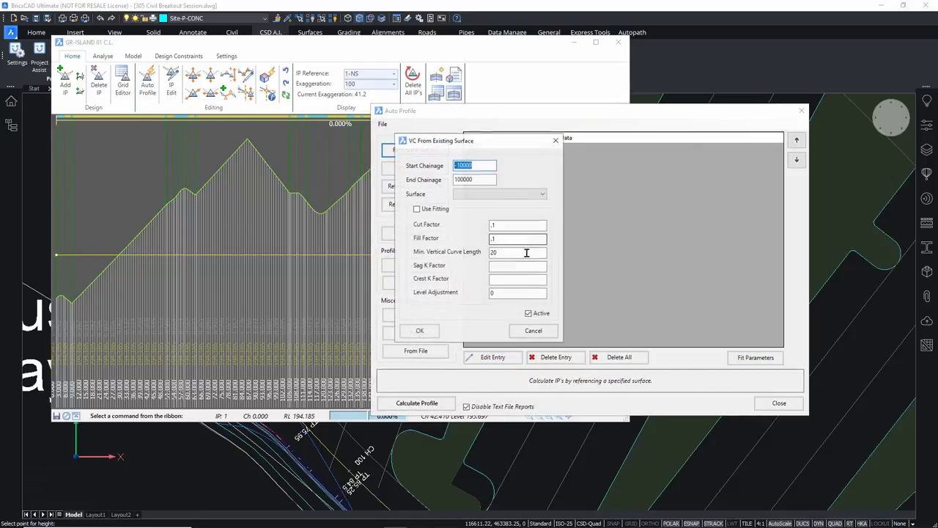
pyautogui.click(542, 194)
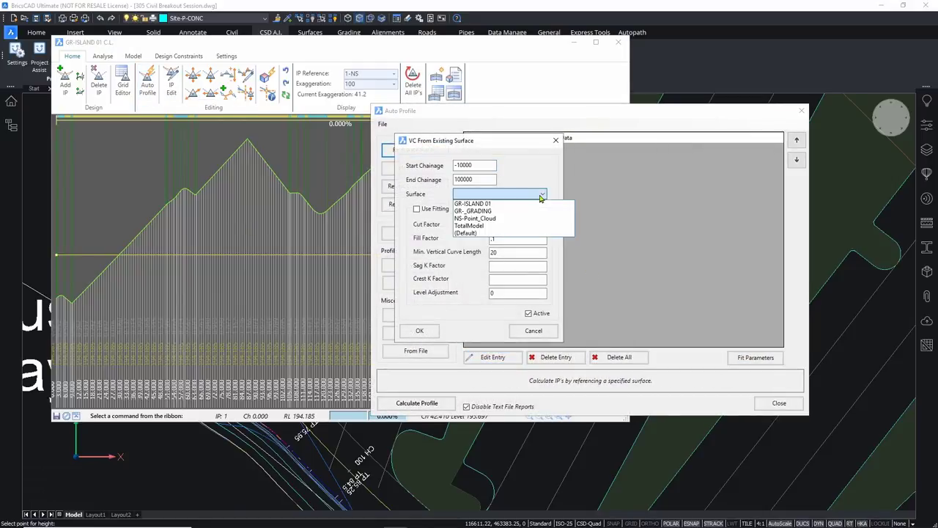
pyautogui.click(494, 204)
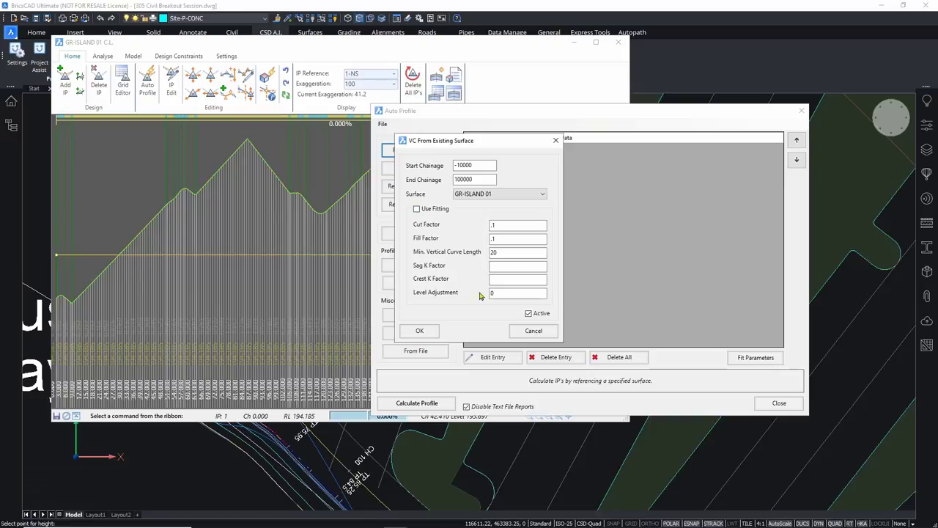
pyautogui.click(422, 330)
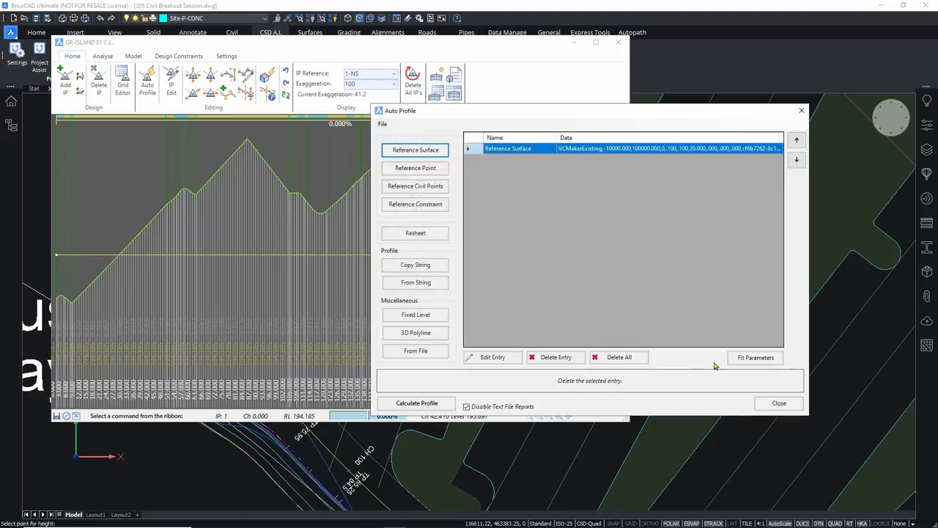
pyautogui.click(417, 403)
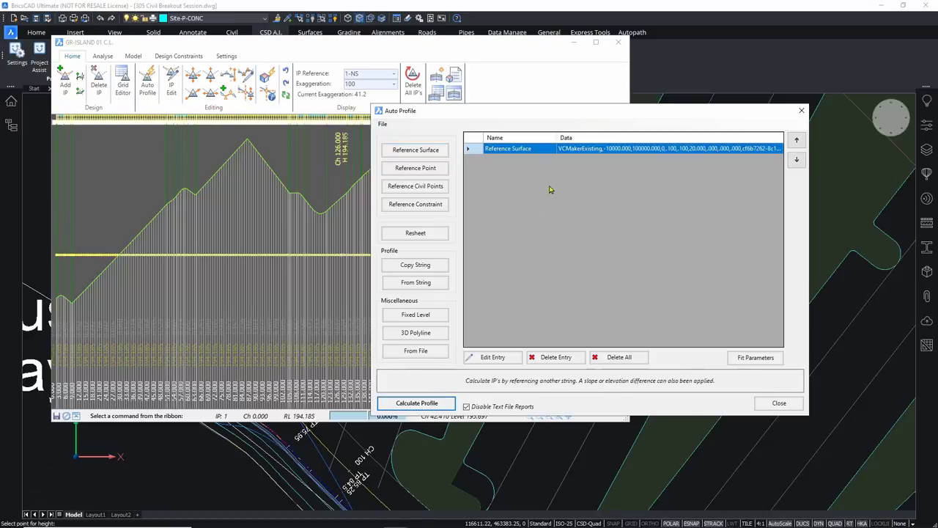
# Change the Auto Profile entry's reference surface to GR-_GRADING and recalculate the profile.
pyautogui.doubleClick(586, 150)
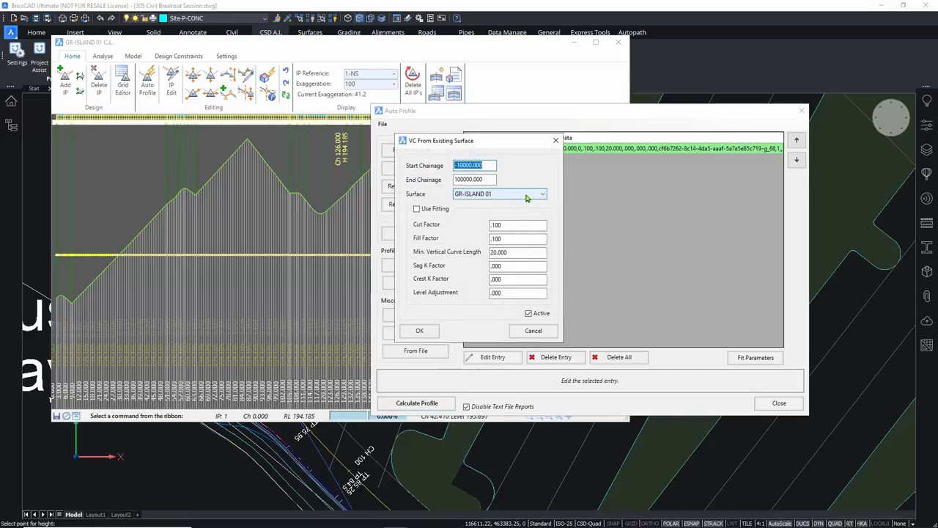
pyautogui.click(526, 196)
pyautogui.click(503, 211)
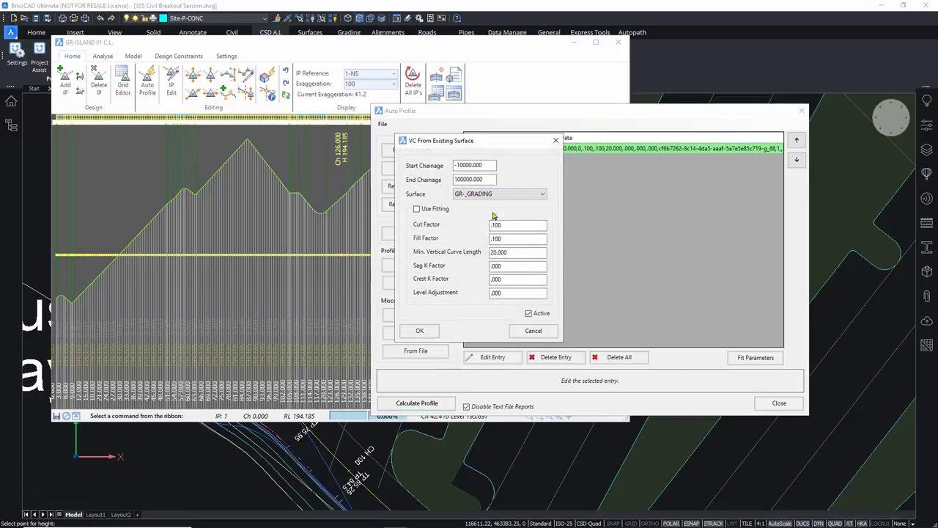
pyautogui.click(419, 330)
pyautogui.click(416, 403)
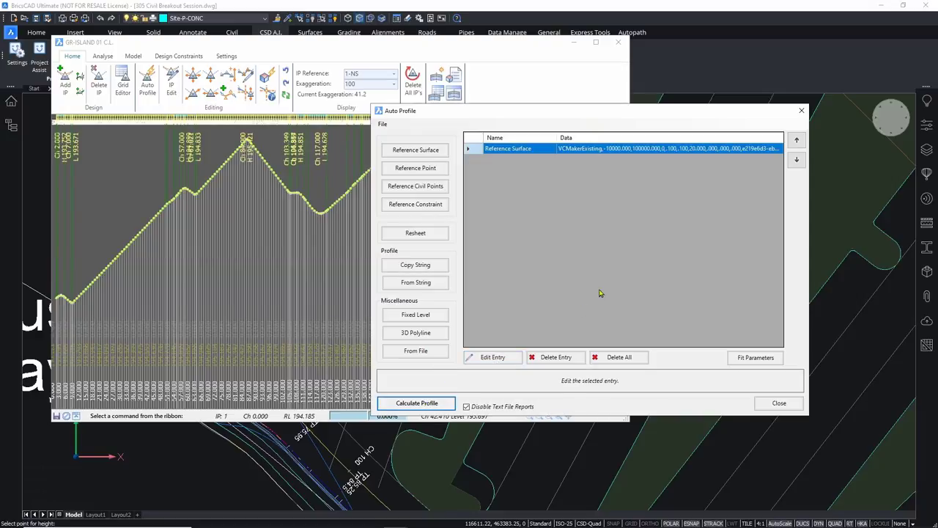
# Close the Auto Profile and the ISLAND 01 vertical grading editor, and clear the selection.
pyautogui.click(779, 403)
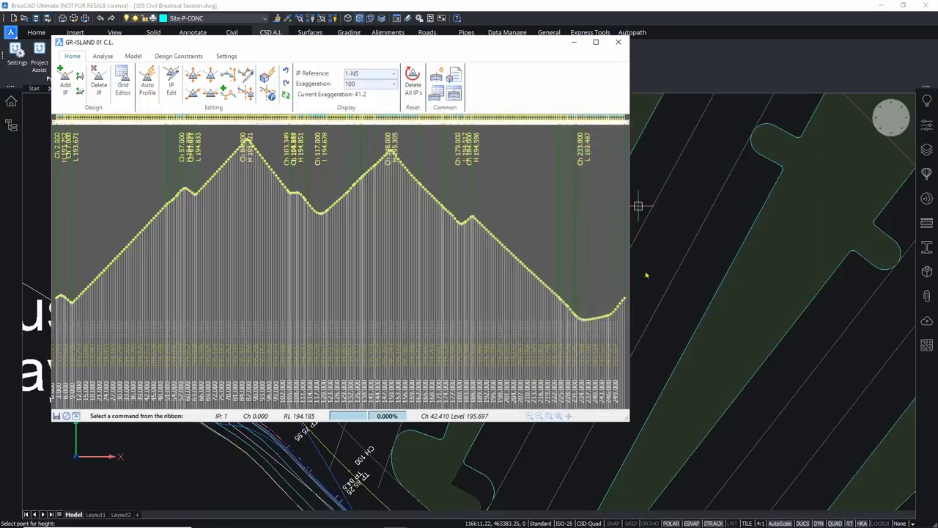
pyautogui.click(619, 44)
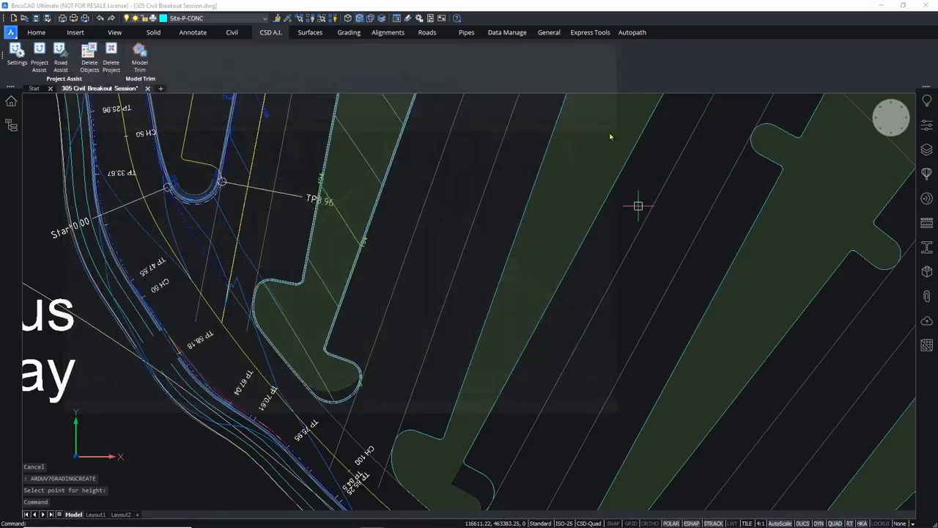
pyautogui.scroll(-5, 389, 247)
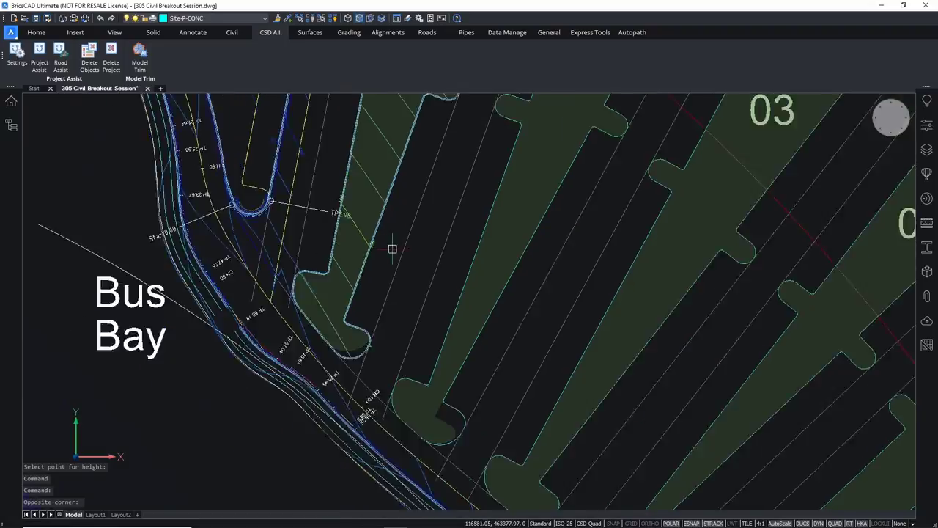
pyautogui.click(408, 232)
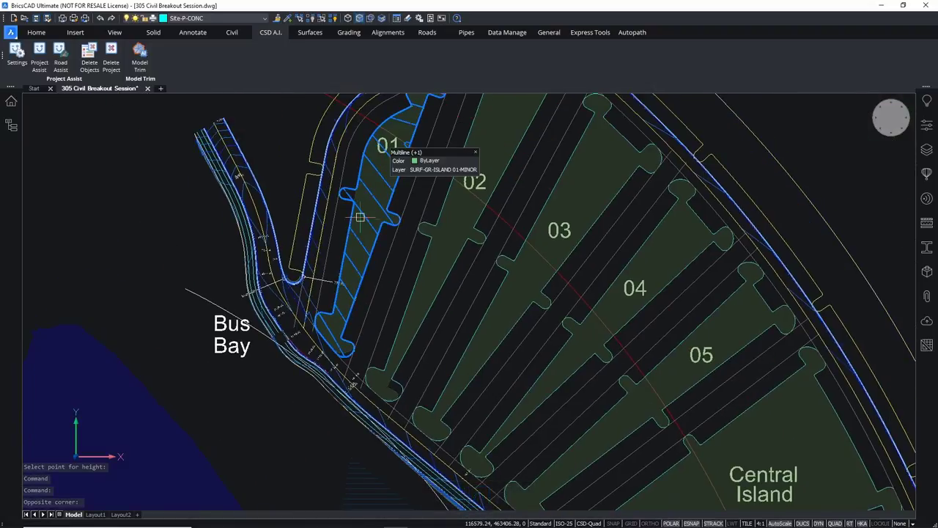
pyautogui.press('Escape')
pyautogui.press('Escape')
pyautogui.press('Escape')
pyautogui.press('Escape')
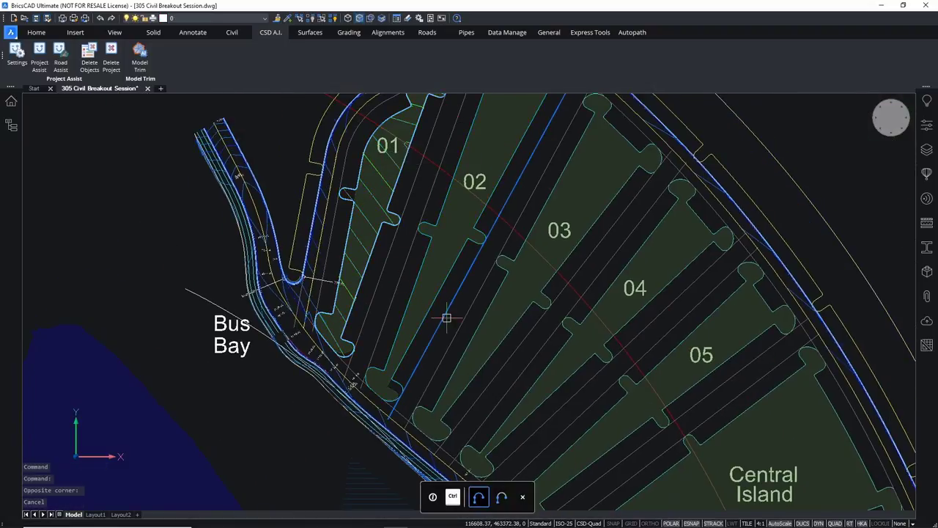
# Create a grading named ISLAND 02 from the island 02 outline, using template 305 - Kerb ISLAND and target surface GR-_GRADING.
pyautogui.scroll(2, 431, 331)
pyautogui.scroll(2, 396, 365)
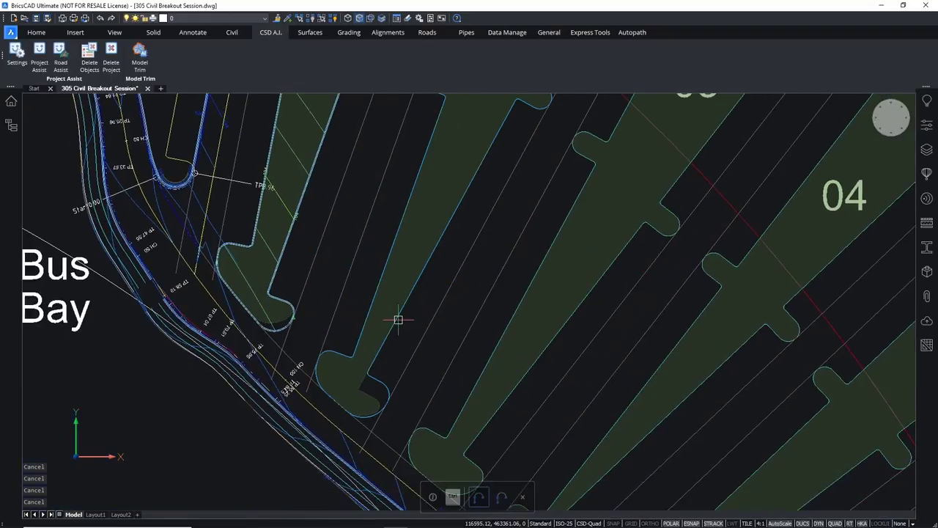
pyautogui.moveTo(416, 320)
pyautogui.click(546, 321)
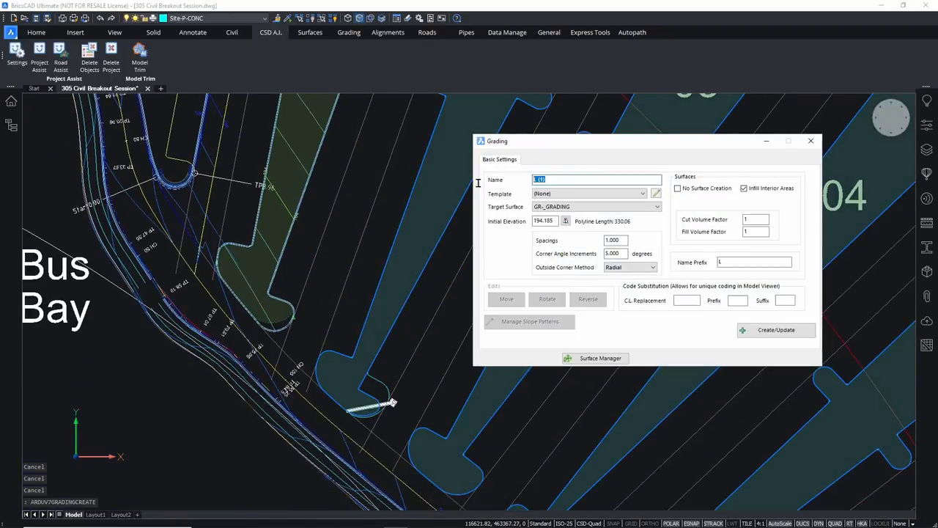
pyautogui.write('BSLAND 02')
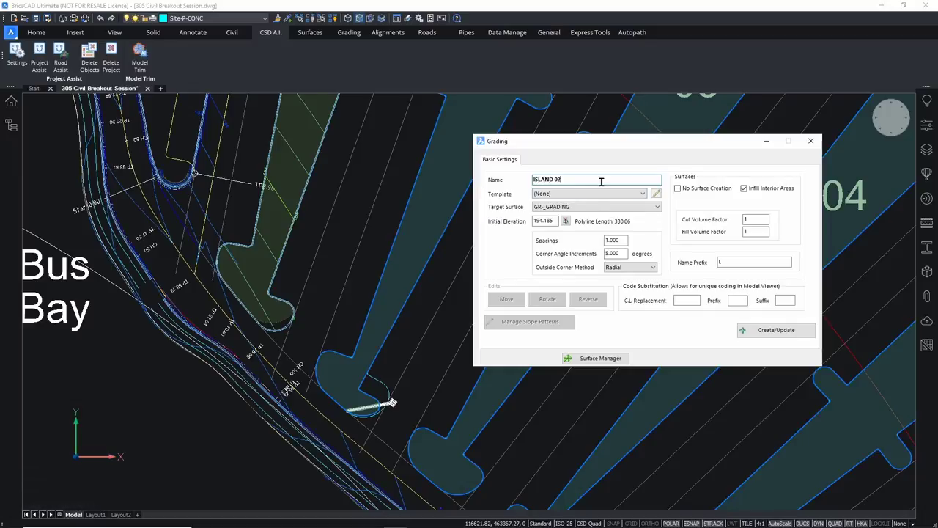
pyautogui.click(644, 195)
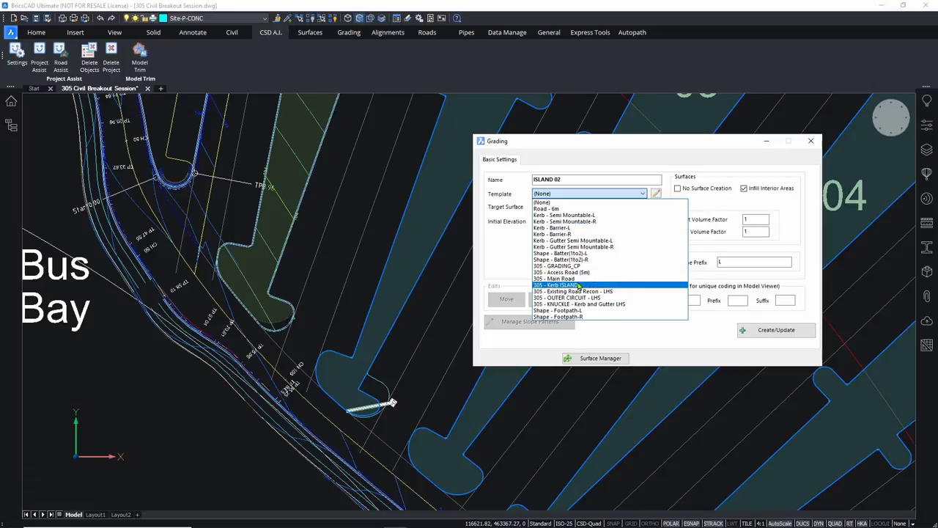
pyautogui.click(579, 285)
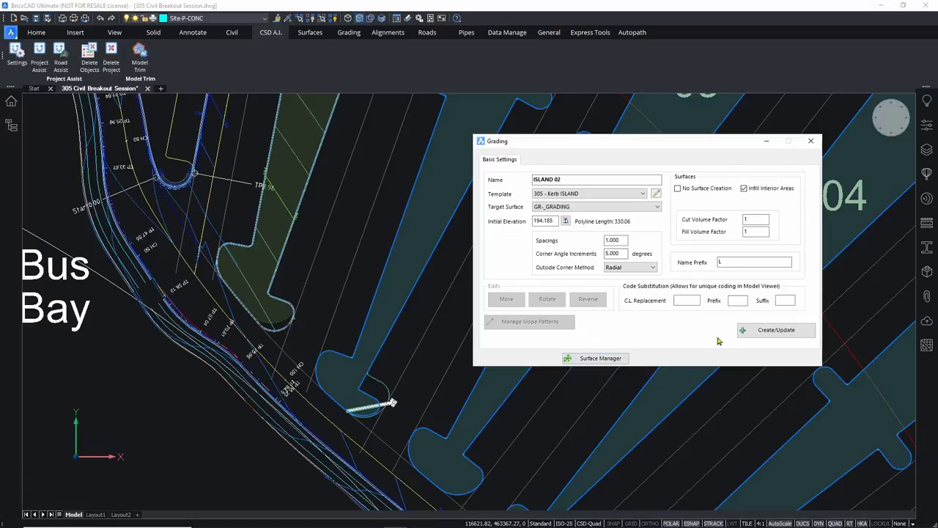
pyautogui.click(764, 331)
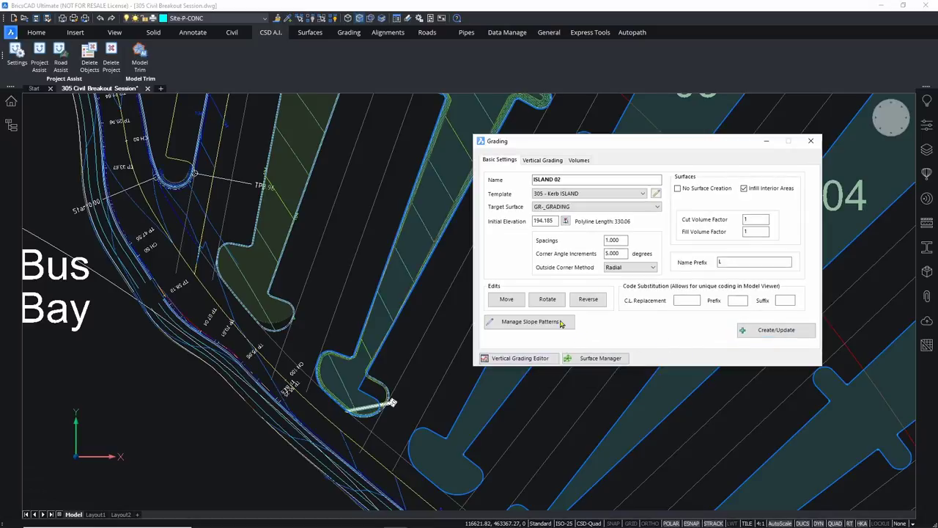
# Replace all of ISLAND 02's vertical grading IPs with IPs draped on the target surface, and close its grading settings.
pyautogui.click(543, 160)
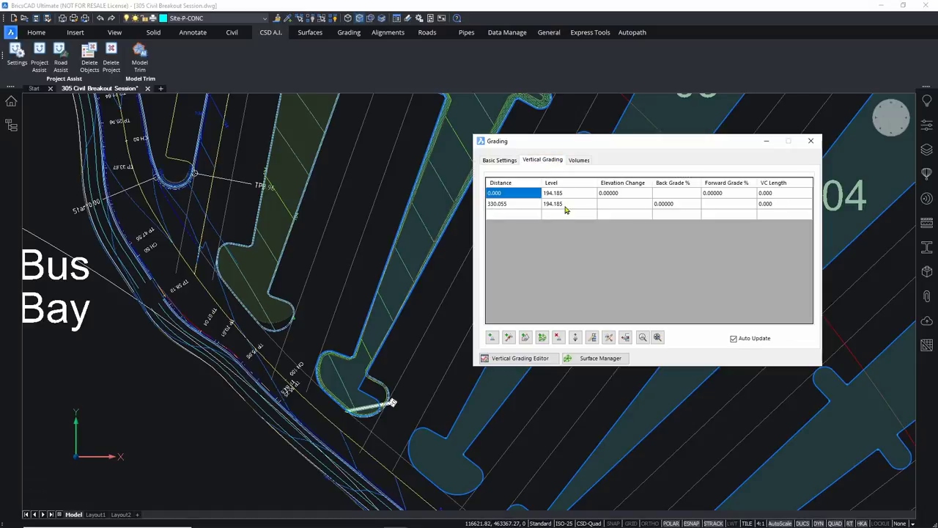
pyautogui.click(542, 336)
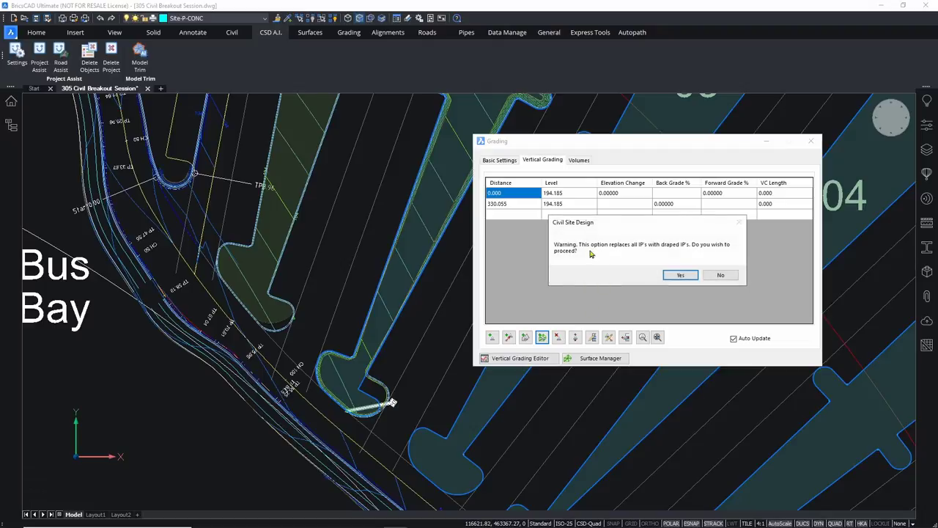
pyautogui.click(680, 273)
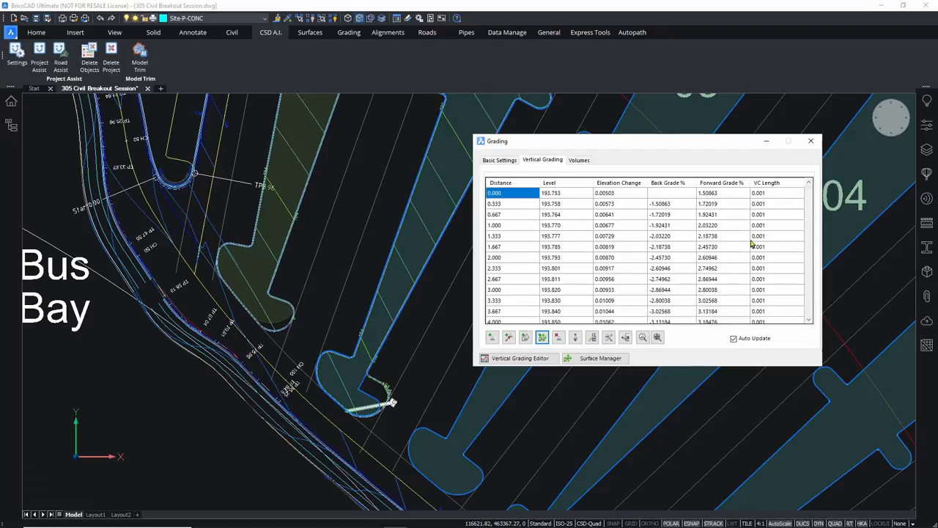
pyautogui.click(811, 140)
# Create kerb gradings for the Central Island and islands 03 to 10 against GR-_GRADING, replacing their IPs with draped ones.
pyautogui.press('Return')
pyautogui.click(433, 171)
pyautogui.click(588, 193)
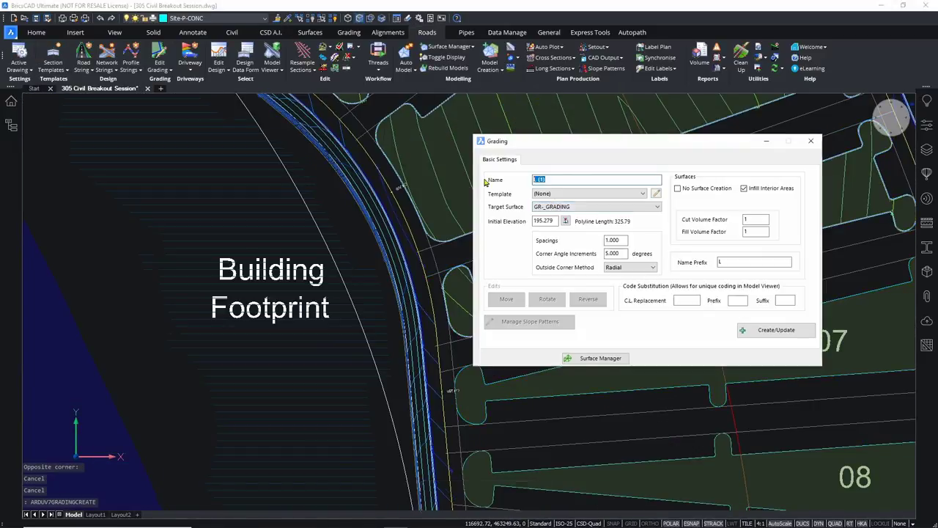
pyautogui.click(571, 194)
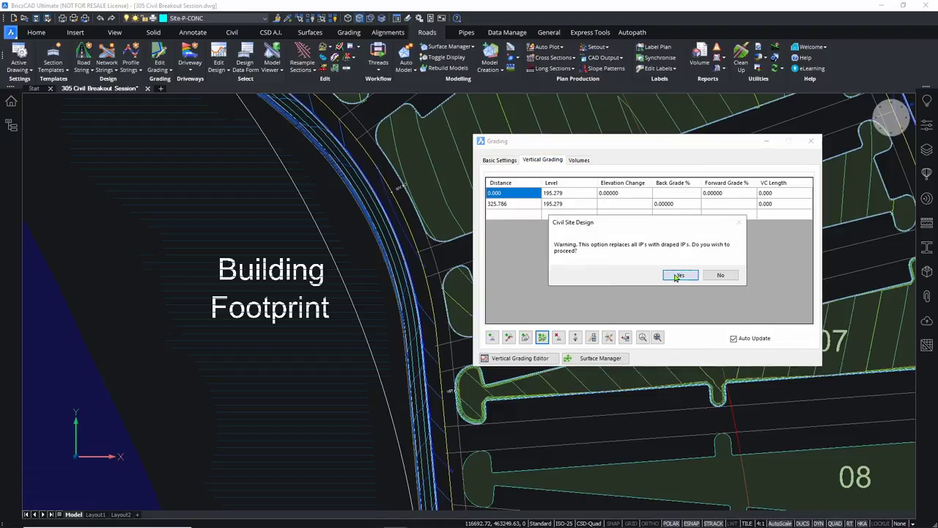
pyautogui.click(670, 274)
pyautogui.click(812, 141)
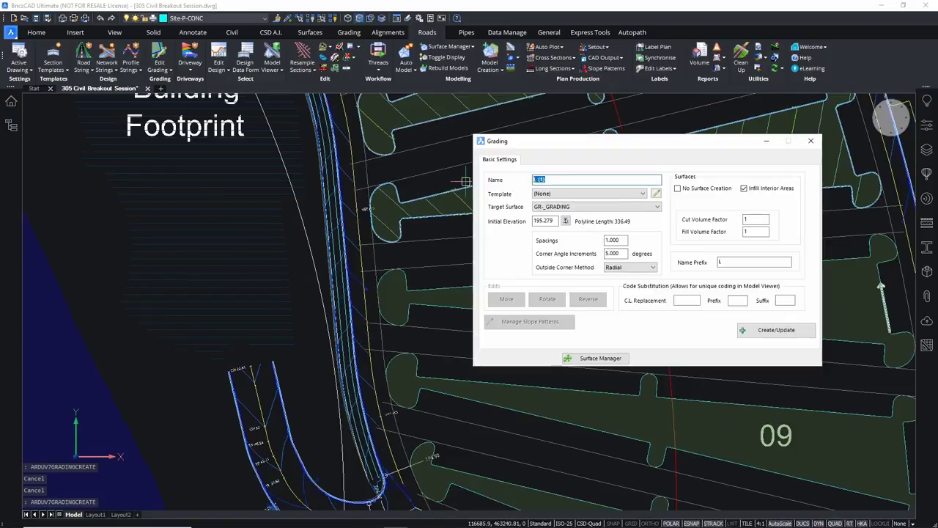
pyautogui.click(571, 194)
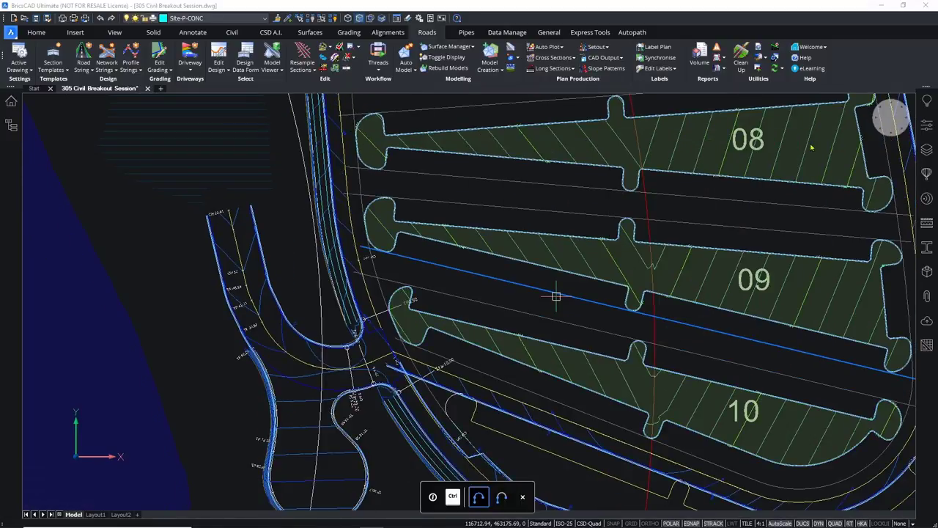
# Examine the graded islands across the car park, from island 10 back to island 01 by the Bus Bay.
pyautogui.scroll(-5, 812, 148)
pyautogui.moveTo(642, 96); pyautogui.dragTo(565, 264, button='middle')
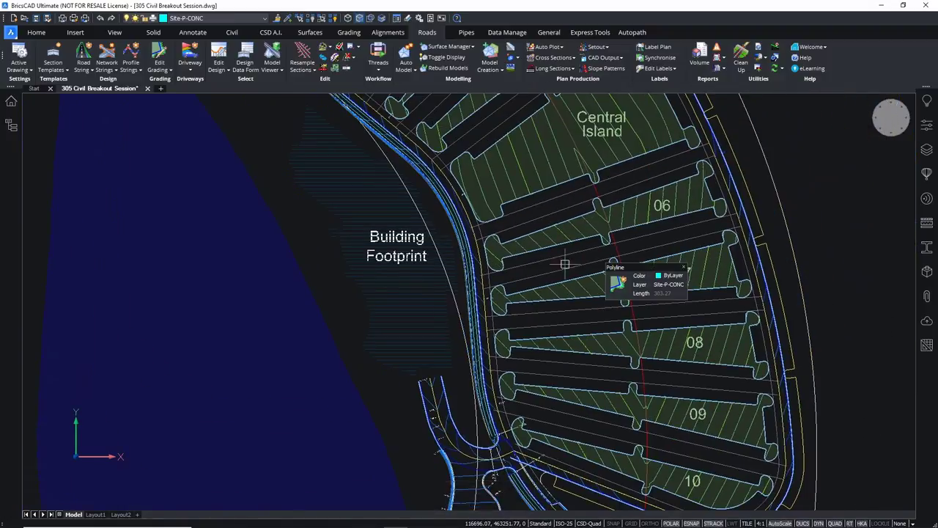
pyautogui.moveTo(516, 205)
pyautogui.mouseDown(button='middle')
pyautogui.moveTo(579, 330)
pyautogui.moveTo(573, 360)
pyautogui.mouseUp(button='middle')
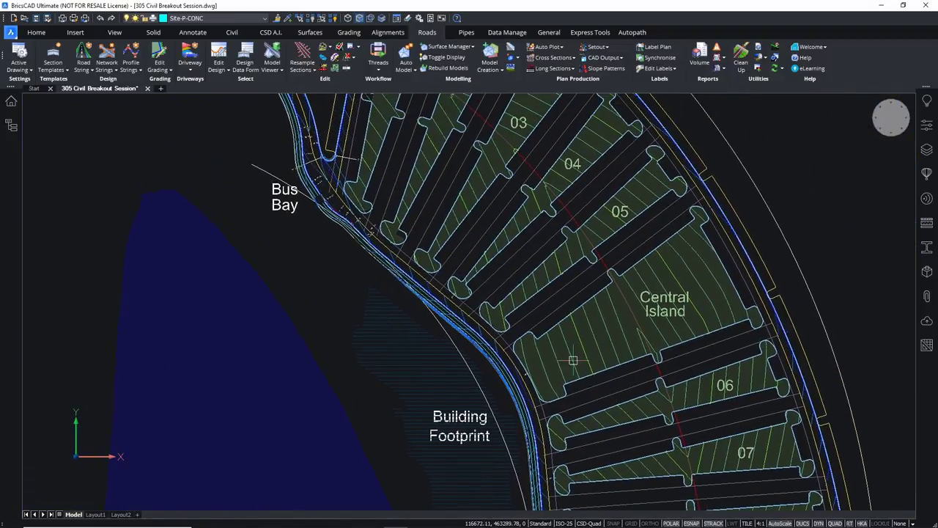
pyautogui.scroll(4, 484, 179)
pyautogui.moveTo(484, 180); pyautogui.dragTo(586, 341, button='middle')
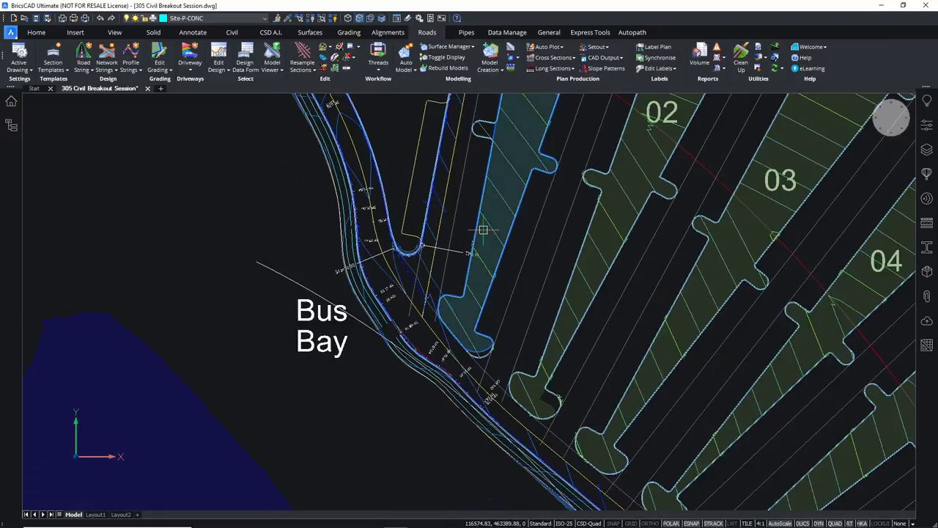
pyautogui.scroll(2, 483, 230)
pyautogui.press('Escape')
pyautogui.press('Escape')
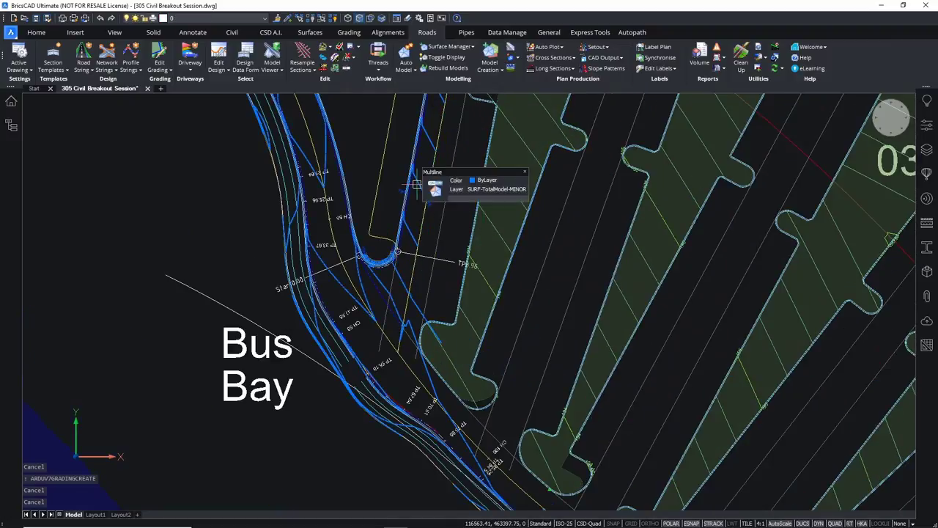
# Toggle the triangles of the TotalModel surface and the island 01 surface on and off to examine where they overlap.
pyautogui.click(440, 193)
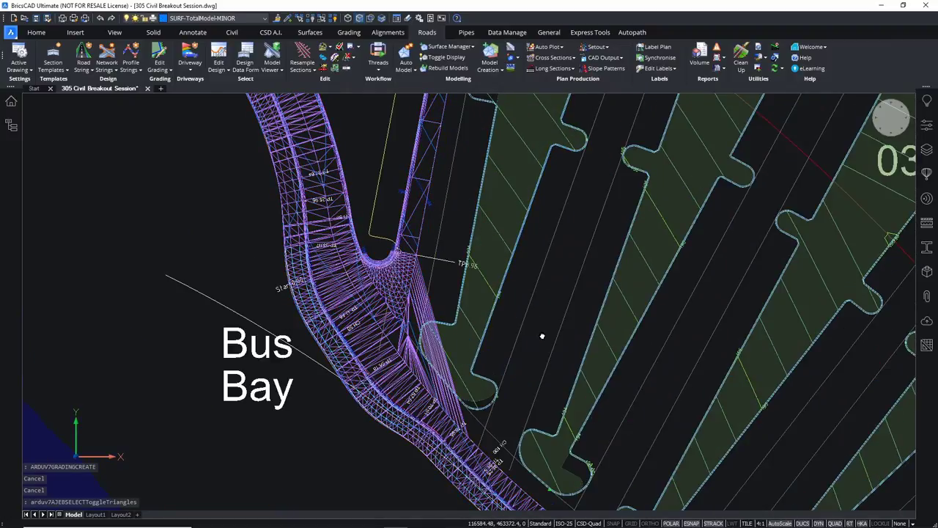
pyautogui.moveTo(542, 335); pyautogui.dragTo(527, 255, button='middle')
pyautogui.press('Escape')
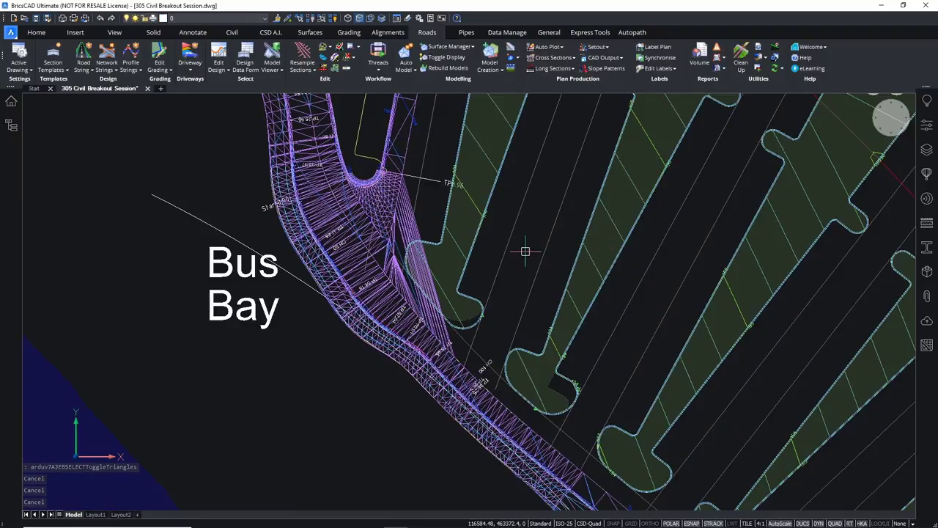
pyautogui.press('Escape')
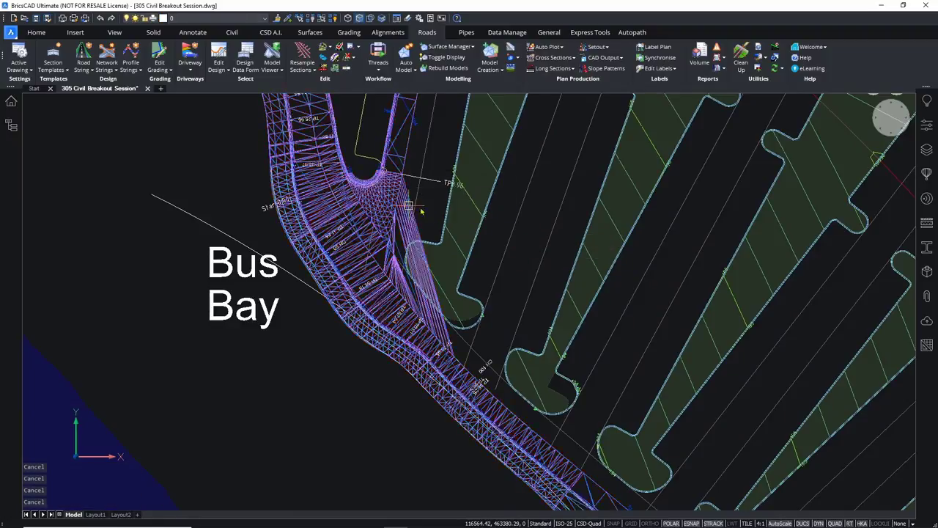
pyautogui.click(499, 164)
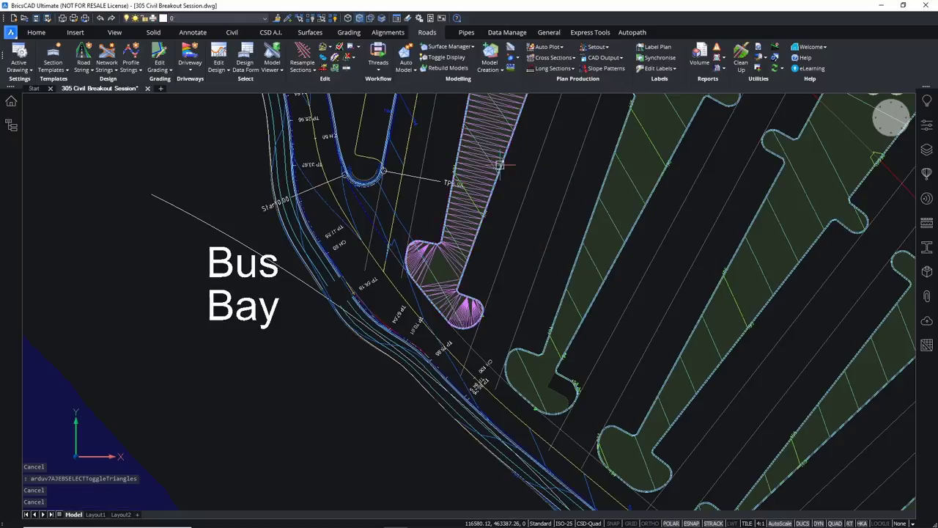
pyautogui.moveTo(518, 212); pyautogui.dragTo(474, 274, button='middle')
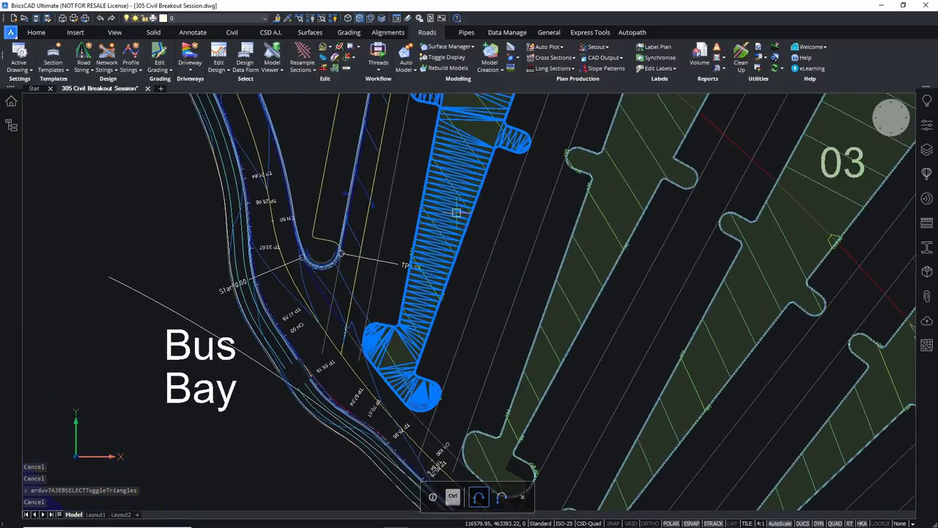
pyautogui.press('Escape')
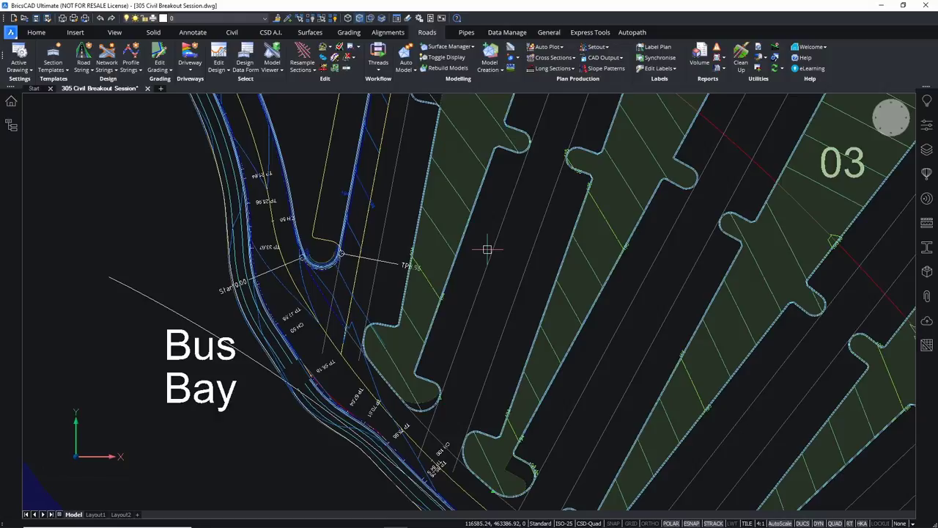
pyautogui.press('Escape')
pyautogui.press('Escape')
pyautogui.press('Escape')
pyautogui.press('Escape')
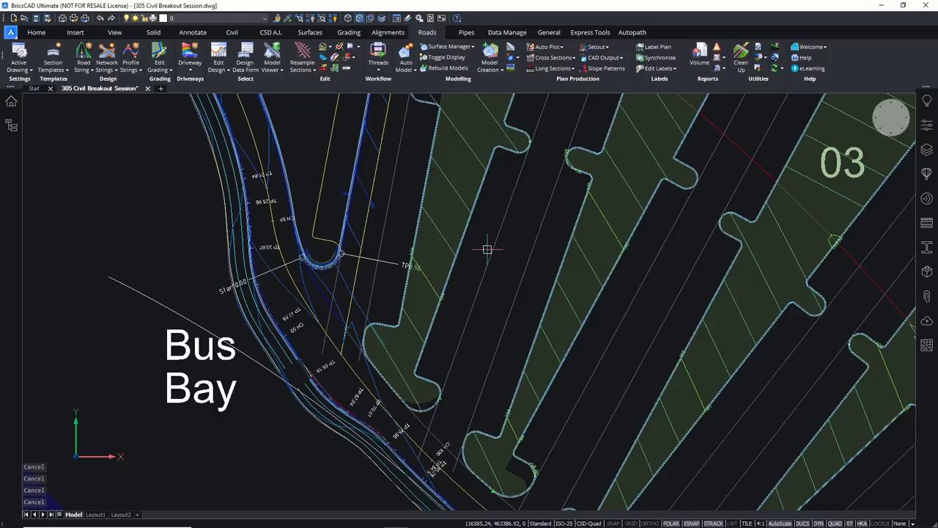
# Turn off the contour display of all GR-ISLAND surfaces and TotalModel, and apply the display settings.
pyautogui.rightClick(169, 160)
pyautogui.click(231, 220)
pyautogui.click(699, 173)
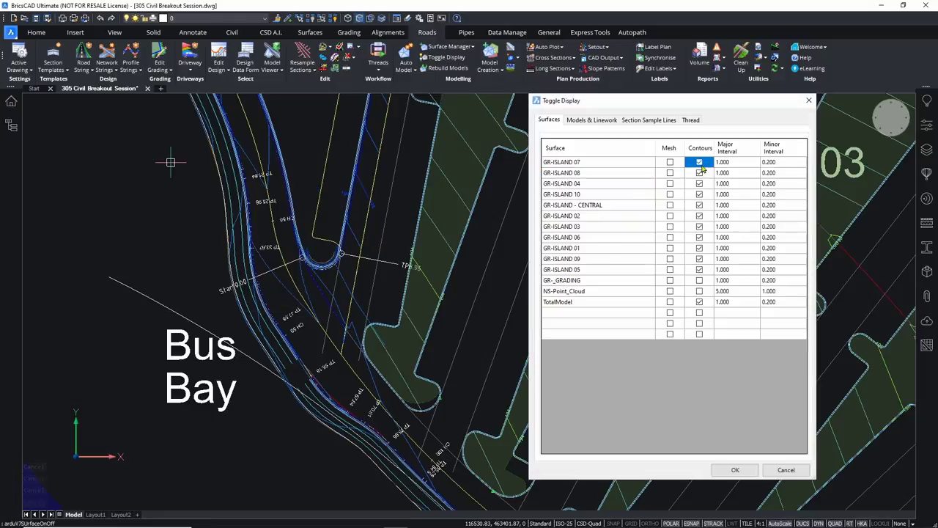
pyautogui.click(699, 163)
pyautogui.click(699, 183)
pyautogui.click(699, 194)
pyautogui.click(700, 205)
pyautogui.click(700, 216)
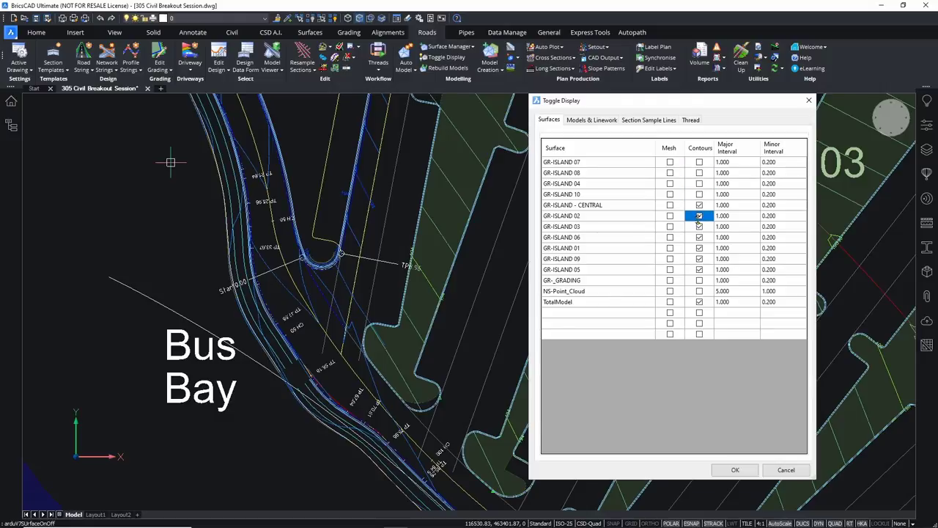
pyautogui.click(699, 216)
pyautogui.click(699, 227)
pyautogui.click(699, 238)
pyautogui.click(699, 248)
pyautogui.click(699, 259)
pyautogui.click(699, 269)
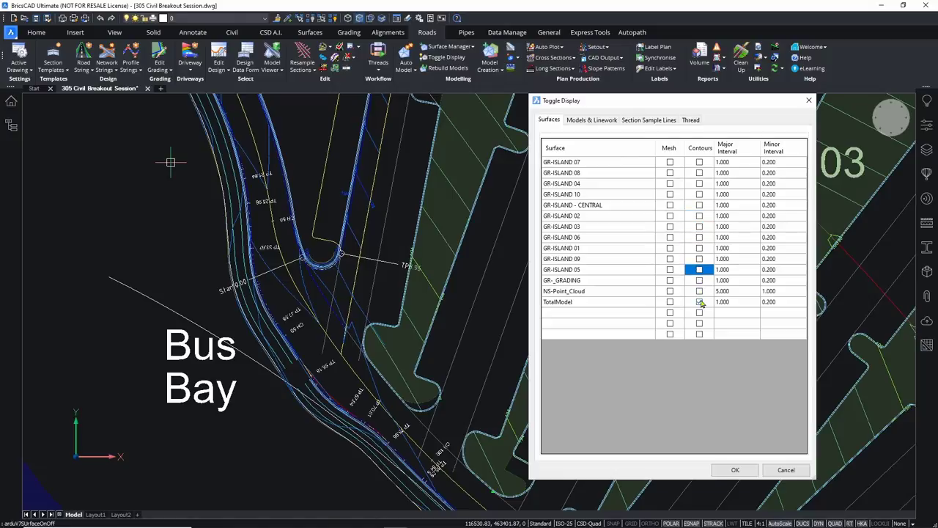
pyautogui.click(700, 303)
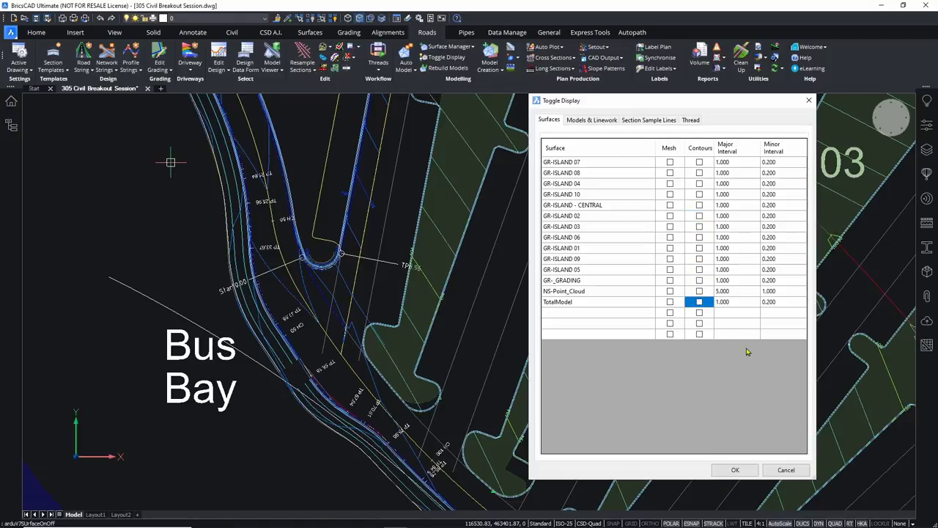
pyautogui.click(735, 470)
pyautogui.scroll(2, 476, 302)
pyautogui.scroll(-2, 476, 302)
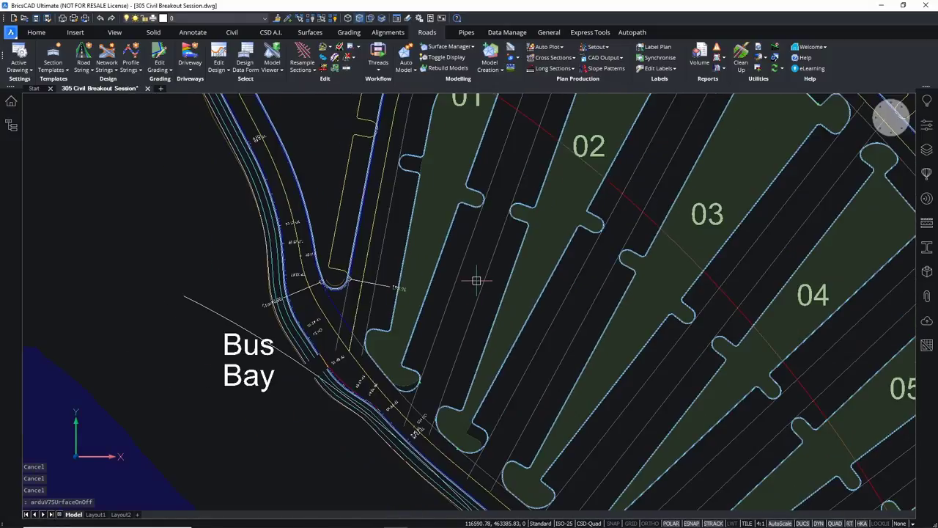
pyautogui.press('Escape')
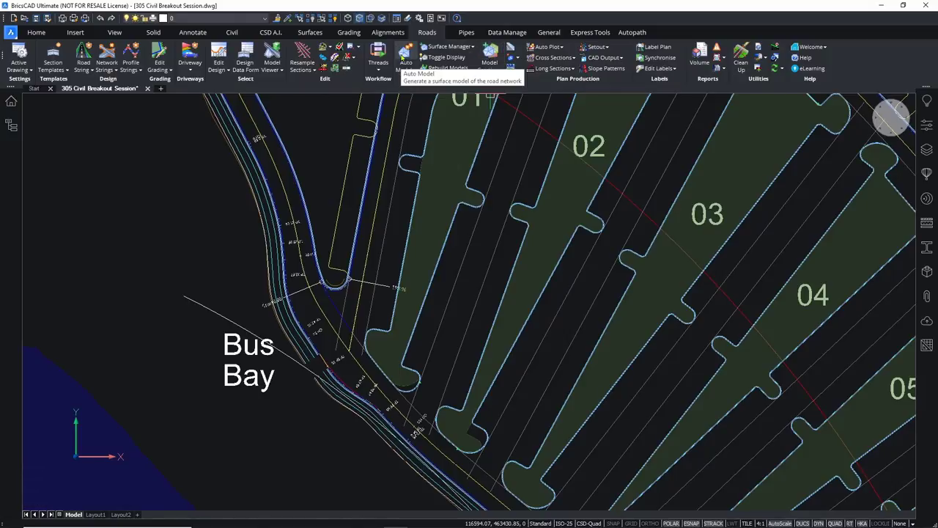
# Create a model linked to an automatic model named Car Park - PRELIM.
pyautogui.click(493, 52)
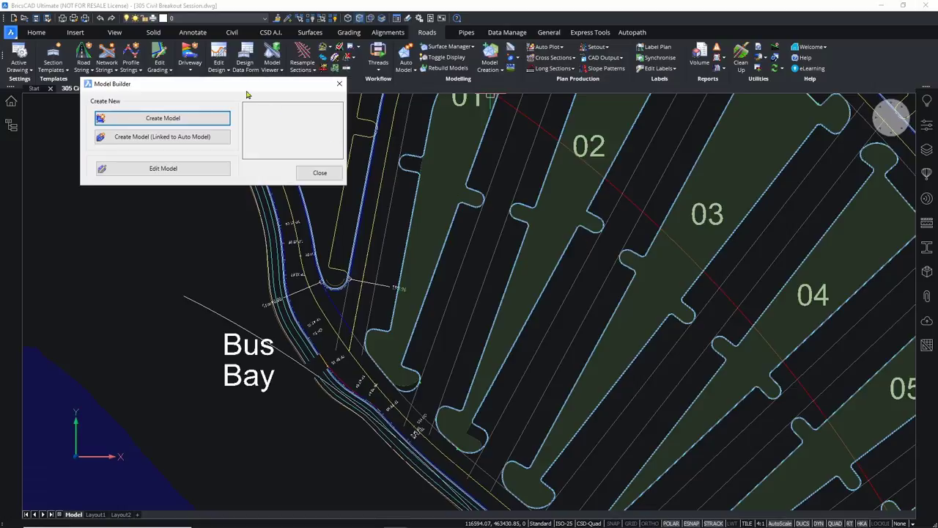
pyautogui.moveTo(248, 87); pyautogui.dragTo(210, 166)
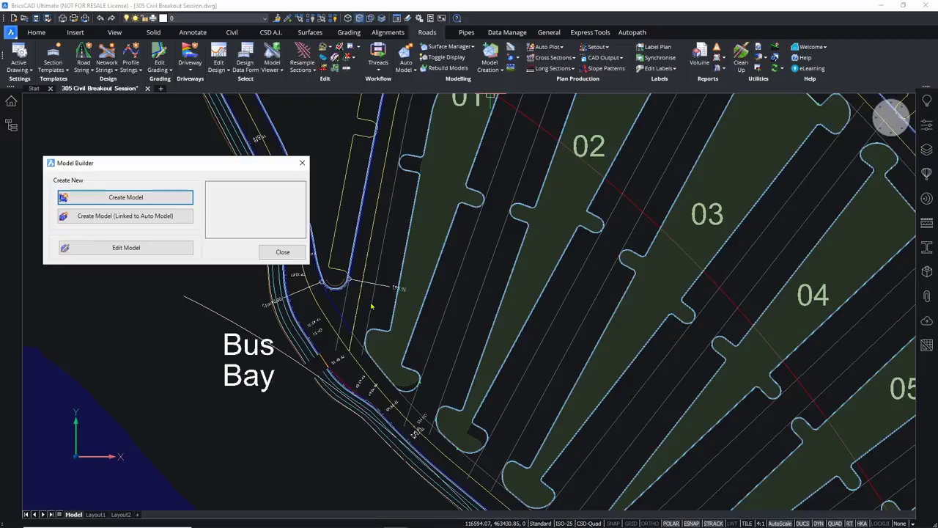
pyautogui.click(146, 217)
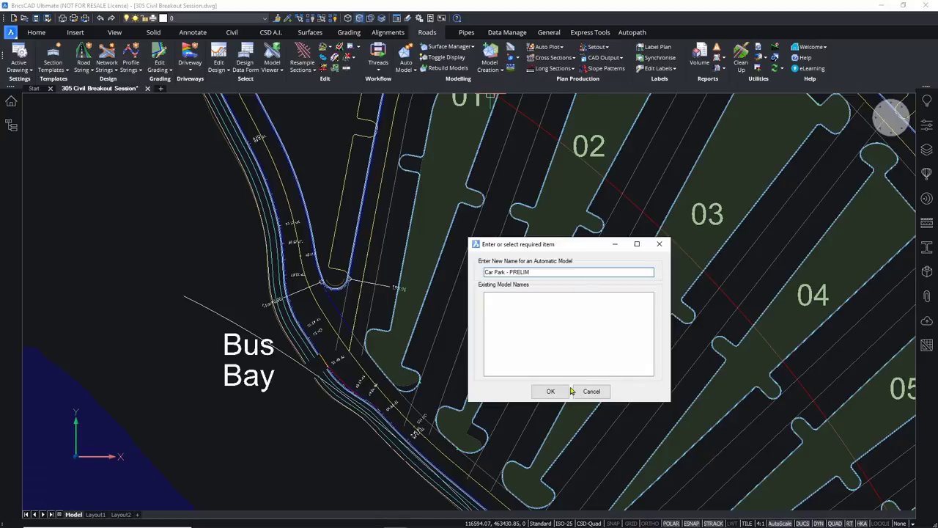
pyautogui.click(546, 392)
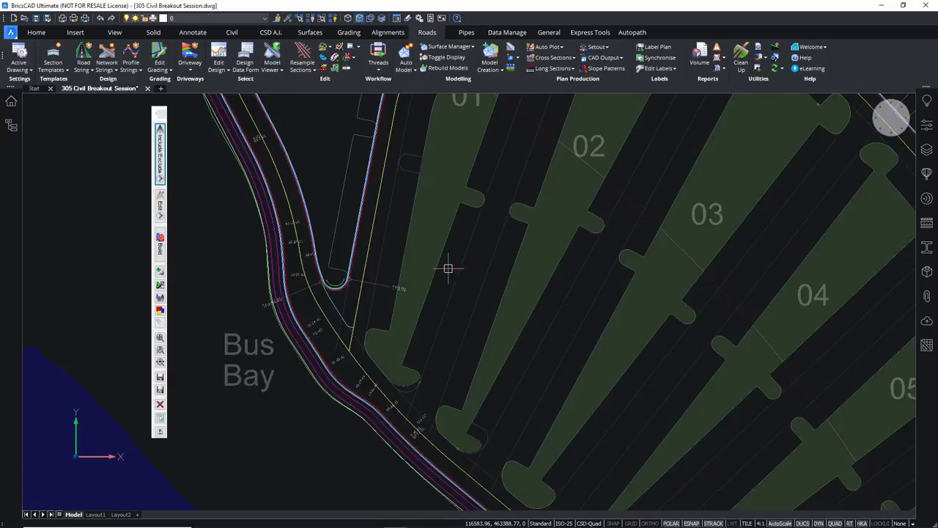
# Include gradings GR-ISLAND 01 to 05 and GR-ISLAND - CENTRAL in the Car Park - PRELIM model.
pyautogui.click(161, 146)
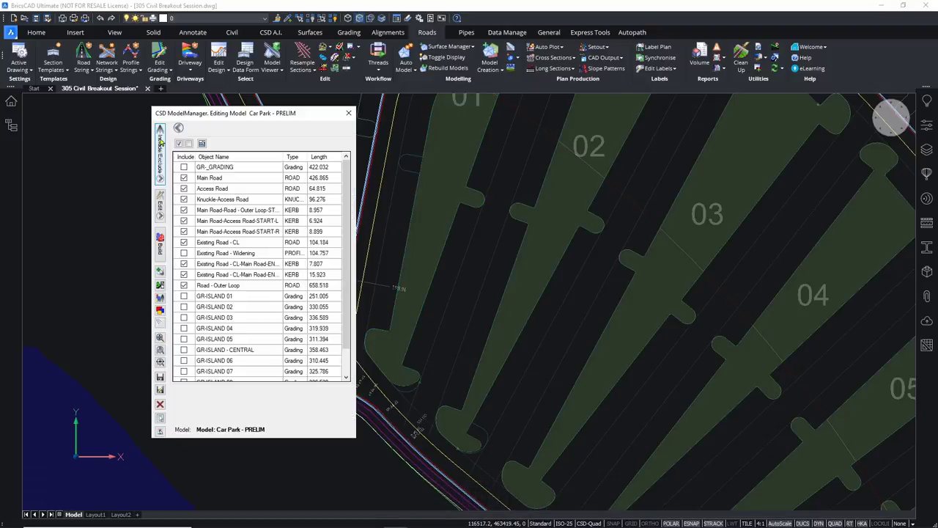
pyautogui.click(183, 296)
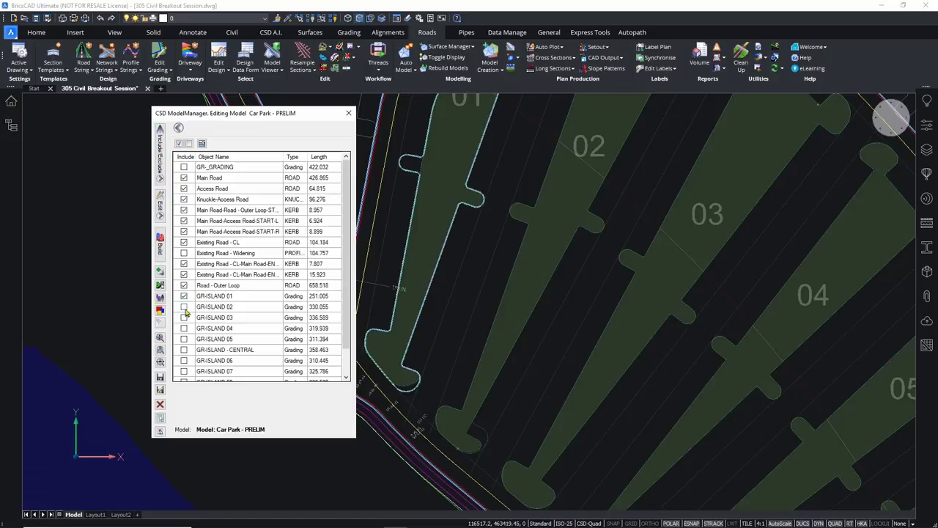
pyautogui.click(184, 306)
pyautogui.click(184, 317)
pyautogui.click(183, 329)
pyautogui.click(184, 338)
pyautogui.click(183, 349)
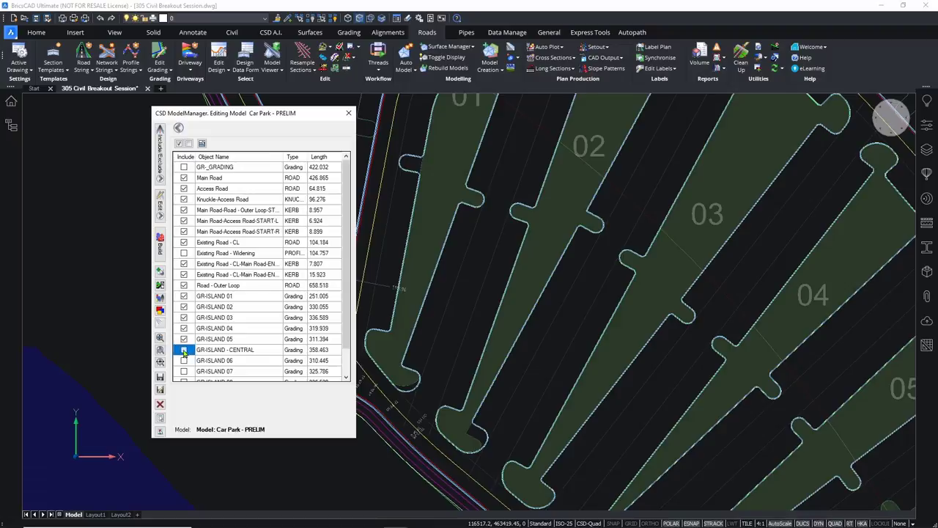
# Include gradings GR-ISLAND 06 to 10 in the Car Park - PRELIM model and build it.
pyautogui.scroll(-3, 583, 339)
pyautogui.moveTo(439, 352); pyautogui.dragTo(407, 206, button='middle')
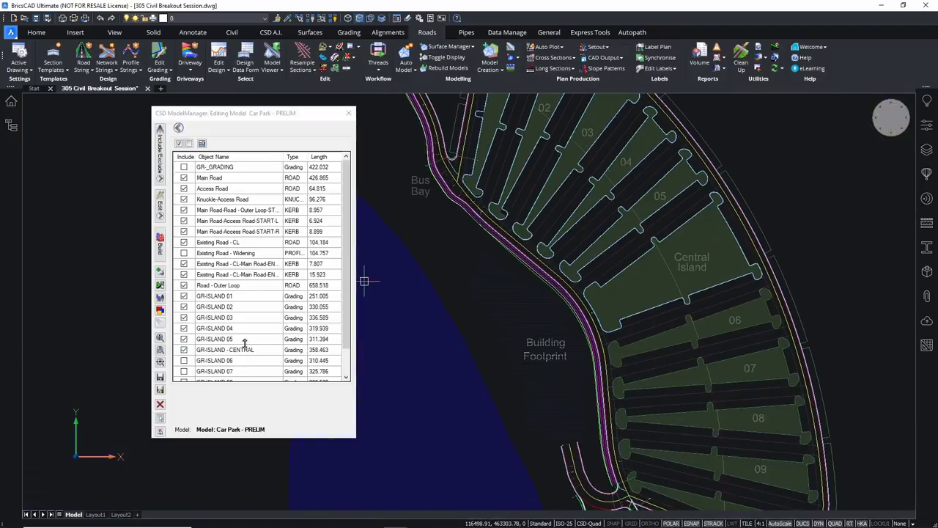
pyautogui.scroll(-1, 233, 325)
pyautogui.click(184, 328)
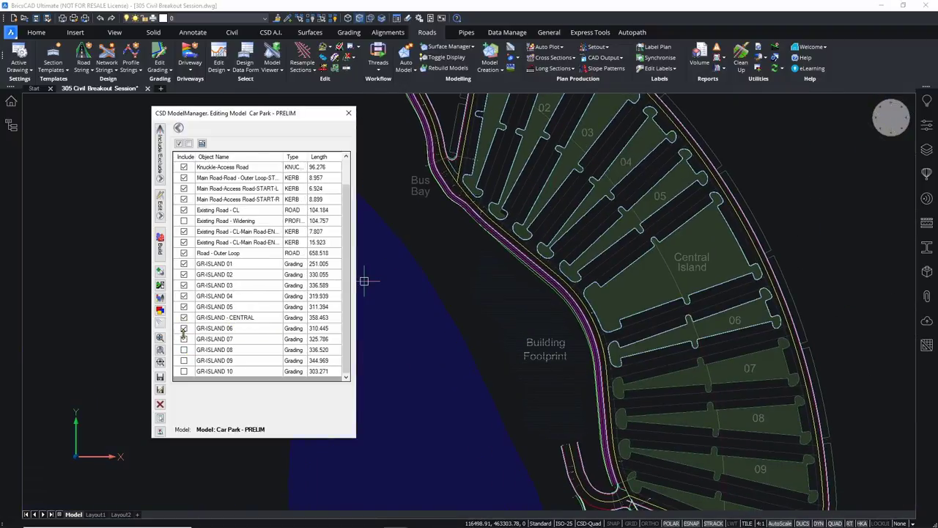
pyautogui.click(184, 340)
pyautogui.click(184, 360)
pyautogui.click(184, 350)
pyautogui.click(183, 351)
pyautogui.click(184, 372)
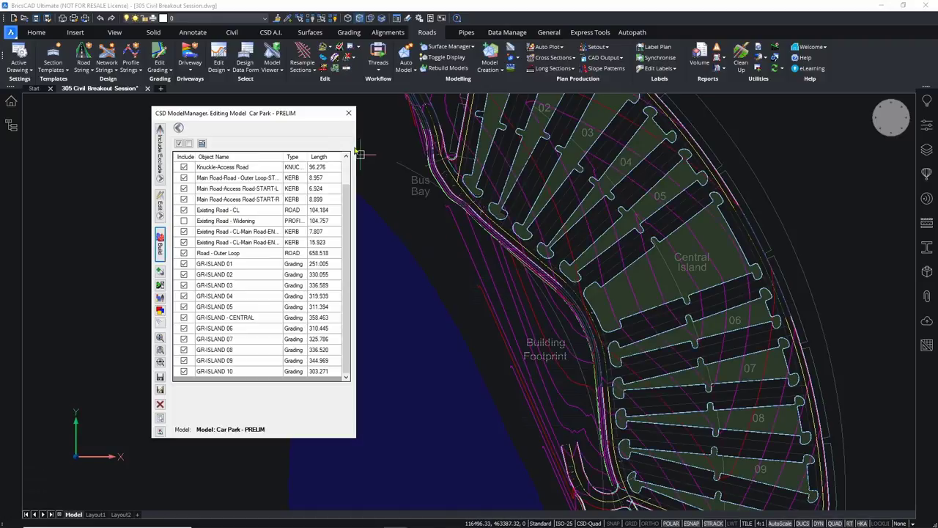
# Close the model editor saving the changed data, and dismiss the surface display settings without changing them.
pyautogui.click(349, 116)
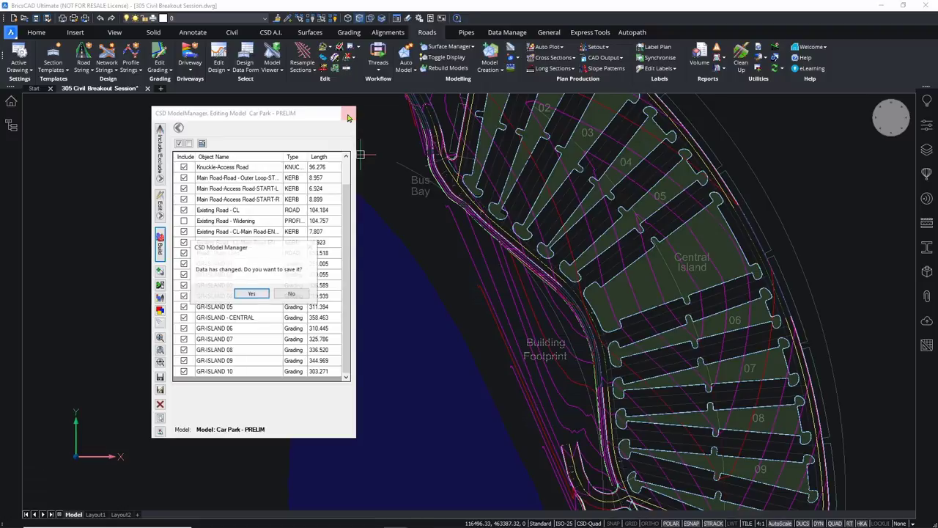
pyautogui.click(251, 294)
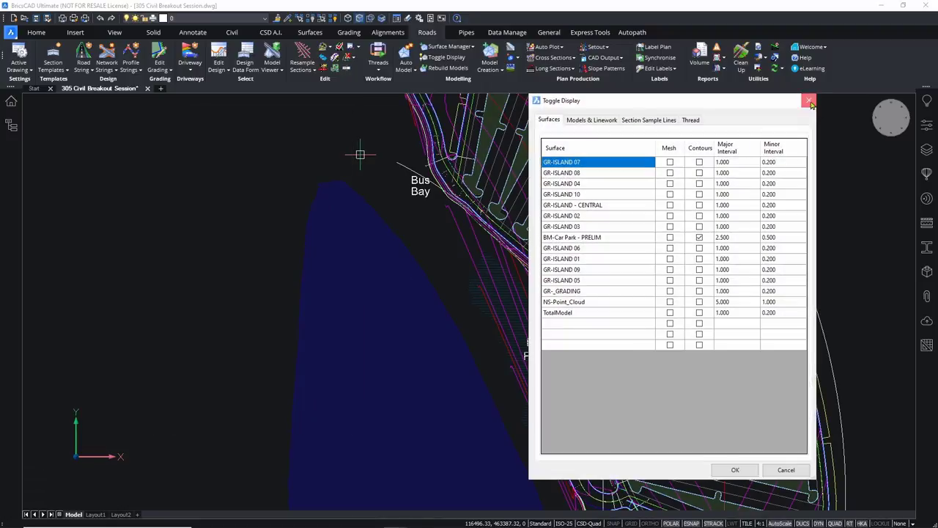
pyautogui.click(808, 101)
# Toggle the triangles of the BM-Car Park - PRELIM surface on and off to examine them around island 01 near the Bus Bay.
pyautogui.moveTo(477, 189)
pyautogui.mouseDown(button='middle')
pyautogui.moveTo(409, 261)
pyautogui.moveTo(423, 324)
pyautogui.mouseUp(button='middle')
pyautogui.scroll(6, 422, 323)
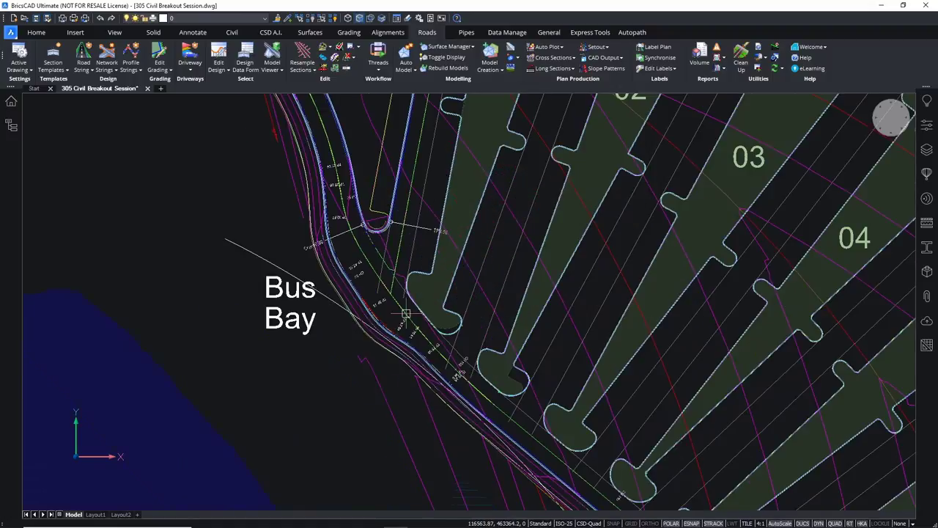
pyautogui.press('Escape')
pyautogui.press('Escape')
pyautogui.press('Escape')
pyautogui.press('Escape')
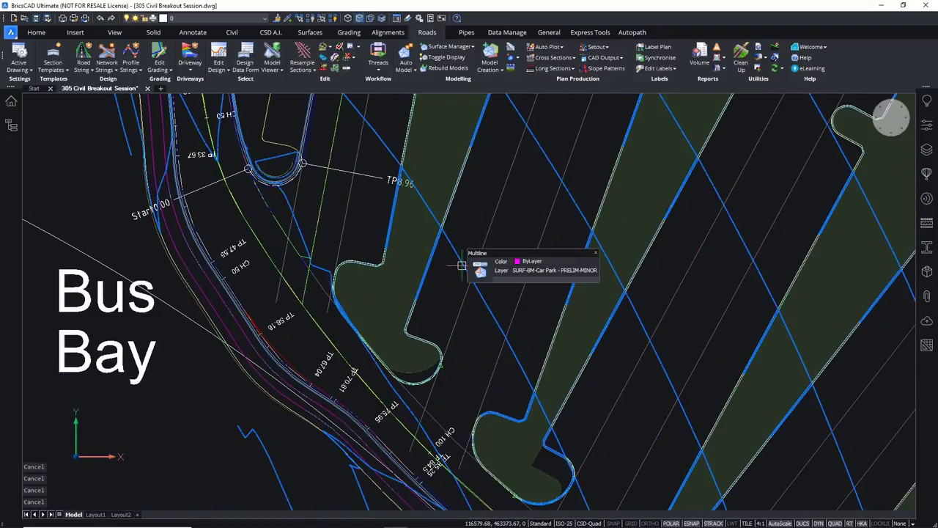
pyautogui.click(465, 268)
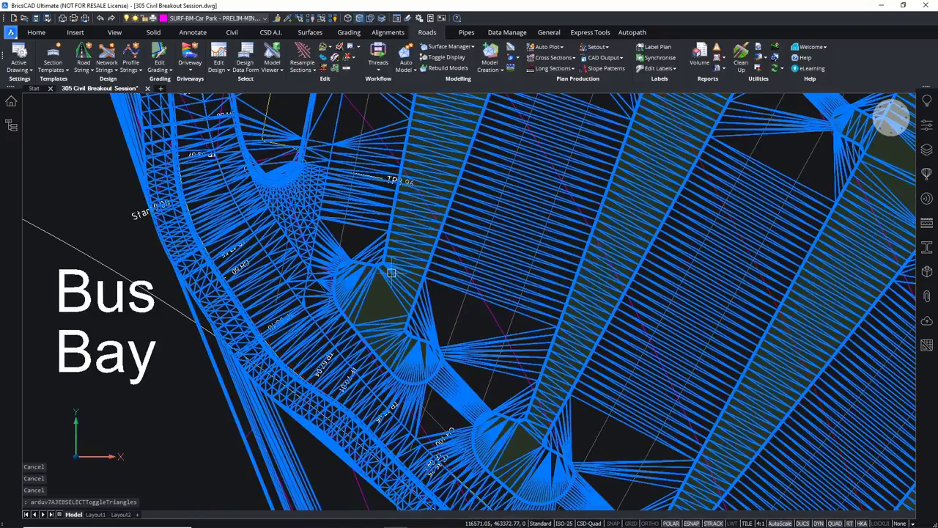
pyautogui.scroll(3, 392, 278)
pyautogui.press('Escape')
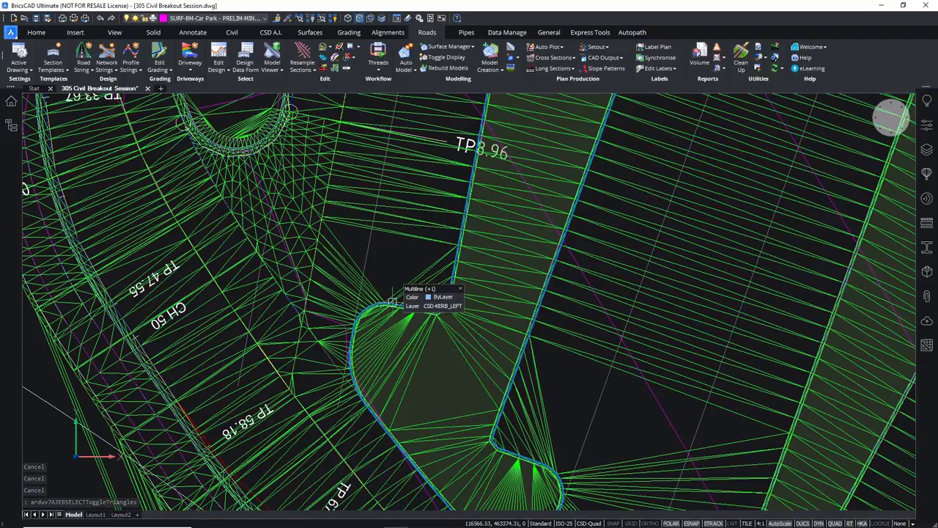
pyautogui.click(415, 237)
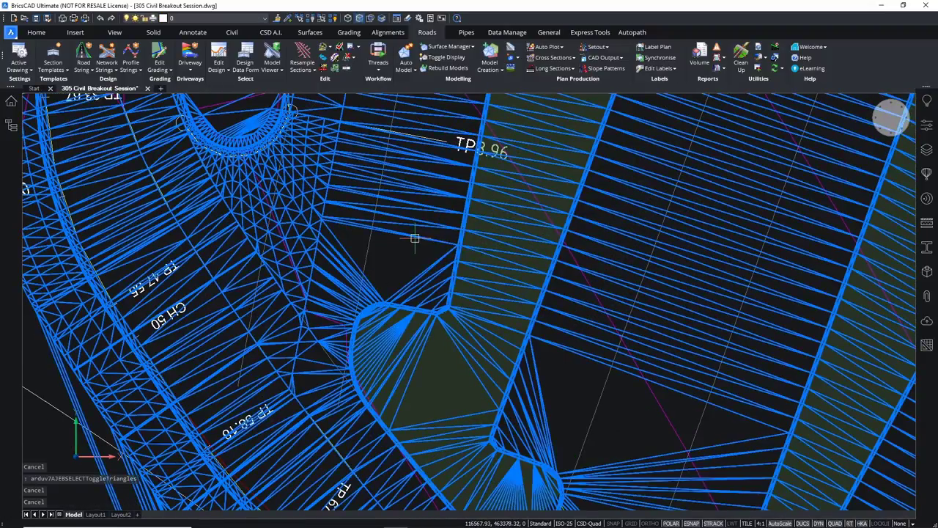
pyautogui.click(421, 245)
# Open the BM-Car Park - PRELIM surface for editing from its contours near the Building Footprint, showing its applied edits.
pyautogui.scroll(-5, 421, 244)
pyautogui.moveTo(440, 410); pyautogui.dragTo(469, 293, button='middle')
pyautogui.scroll(4, 477, 329)
pyautogui.press('Escape')
pyautogui.press('Escape')
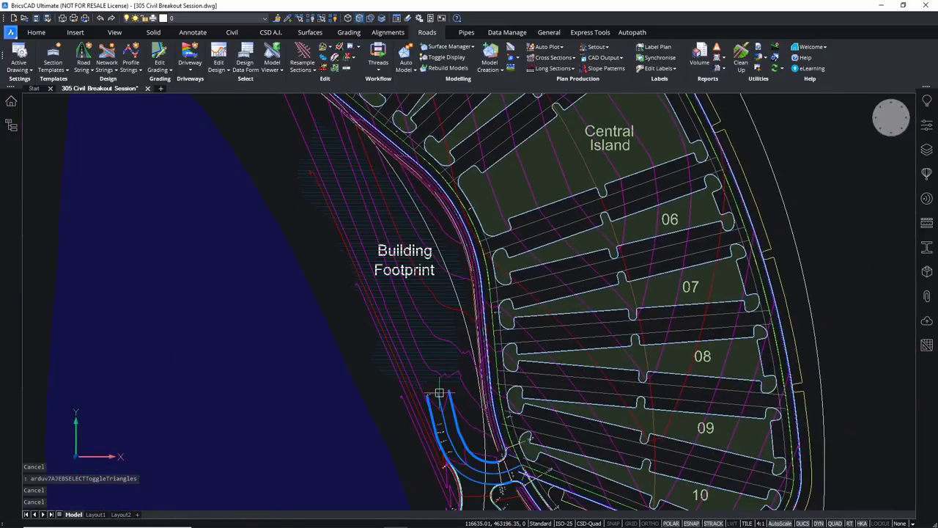
pyautogui.moveTo(304, 136); pyautogui.dragTo(306, 188, button='middle')
pyautogui.click(300, 176)
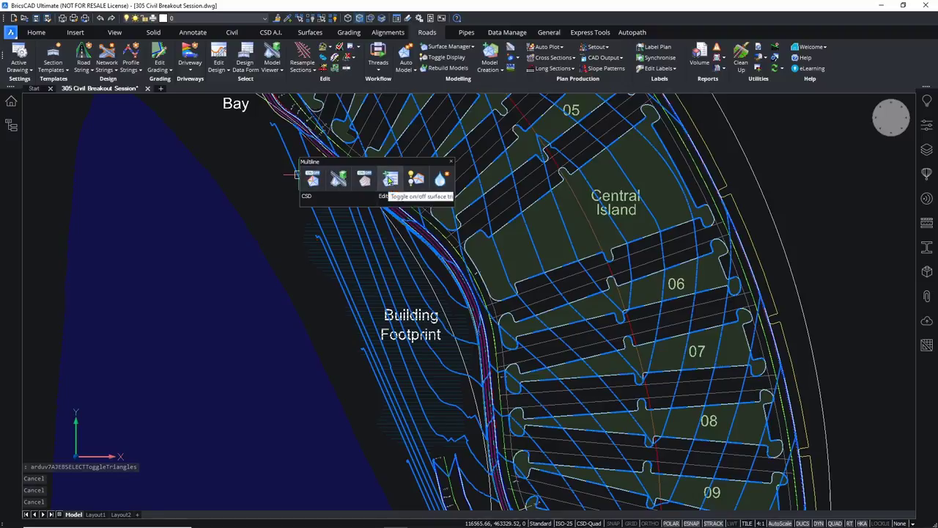
pyautogui.click(389, 180)
pyautogui.moveTo(501, 278); pyautogui.dragTo(242, 58)
pyautogui.click(228, 95)
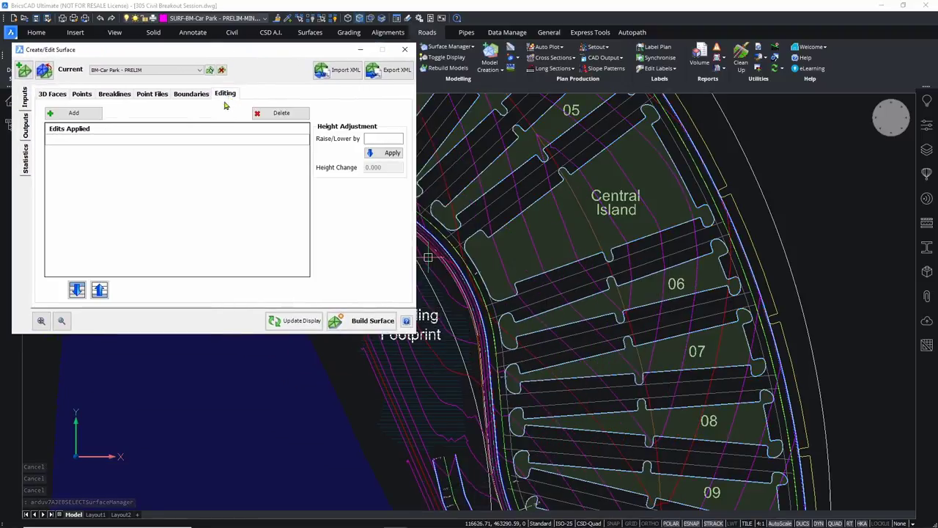
# Delete the surface edges spanning the Building Footprint with a cut line from about 116645,463213 to 116552,463298.
pyautogui.click(74, 112)
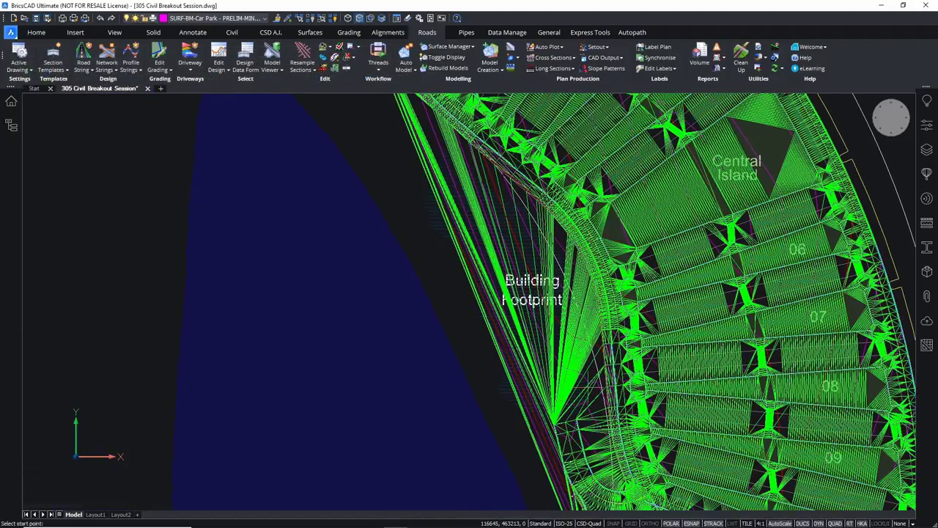
pyautogui.click(511, 318)
pyautogui.click(389, 209)
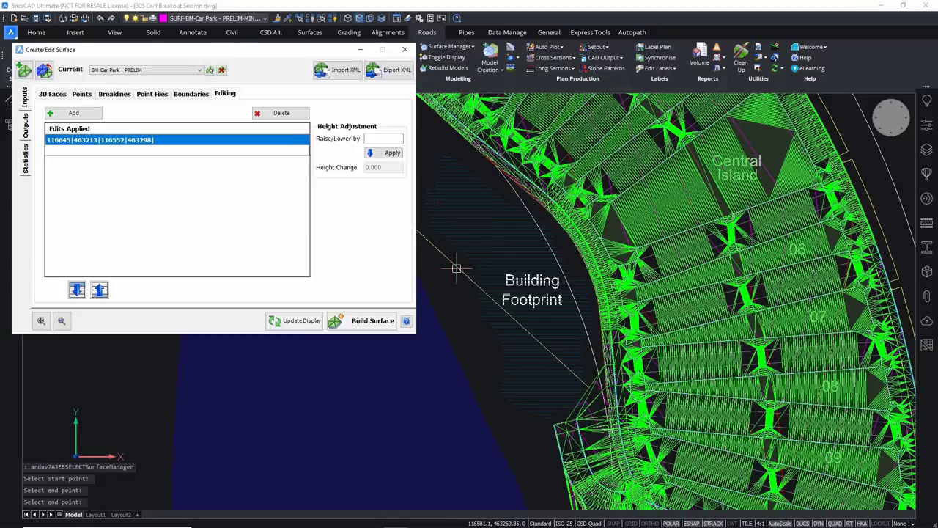
# Delete the stray surface edges between the turning head and the Road Widening with connected cut lines from about 116667,463088 to 116709,463106.
pyautogui.click(73, 113)
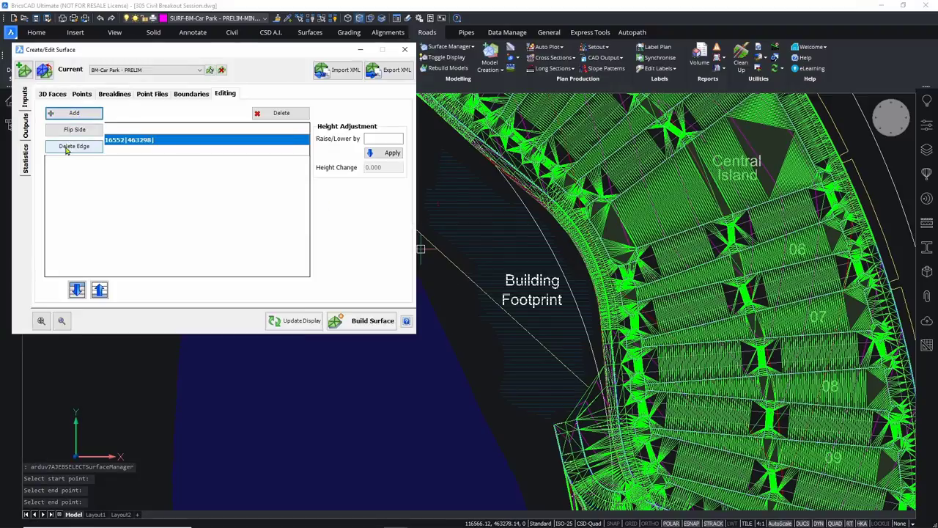
pyautogui.click(74, 145)
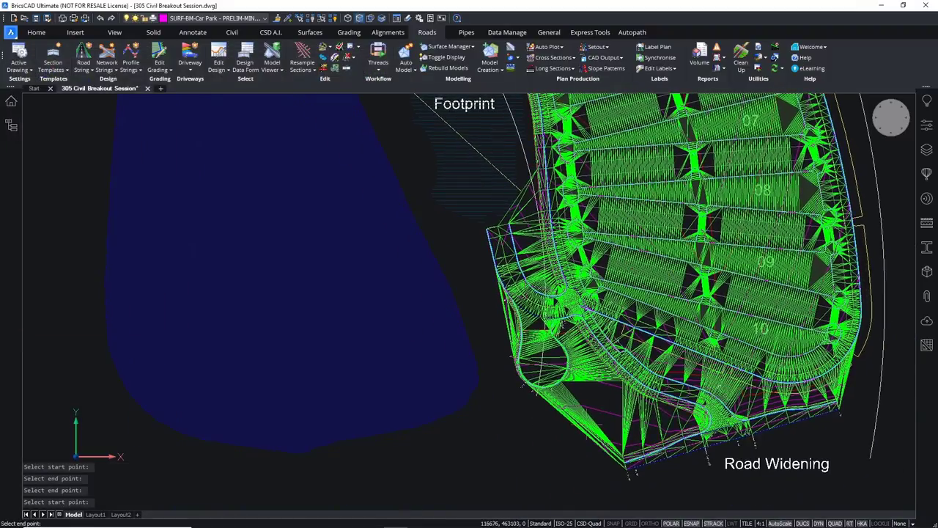
pyautogui.click(587, 411)
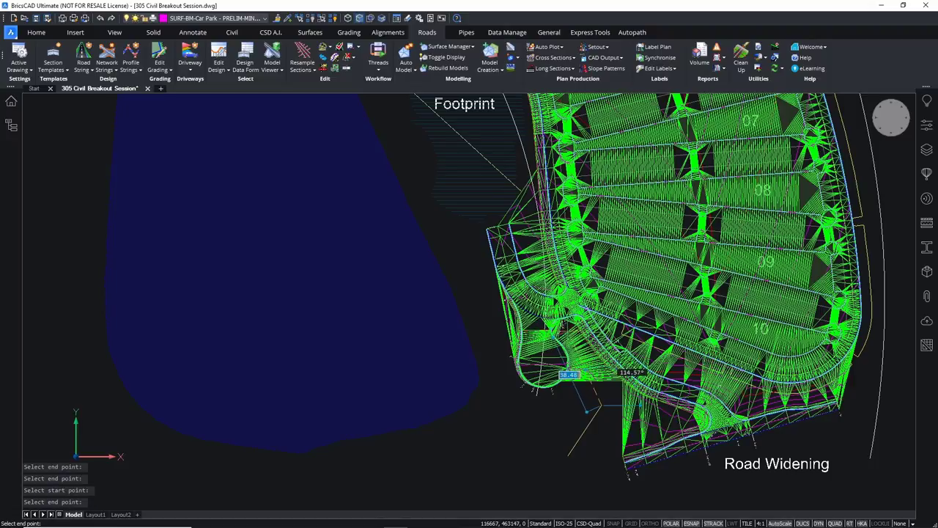
pyautogui.click(594, 367)
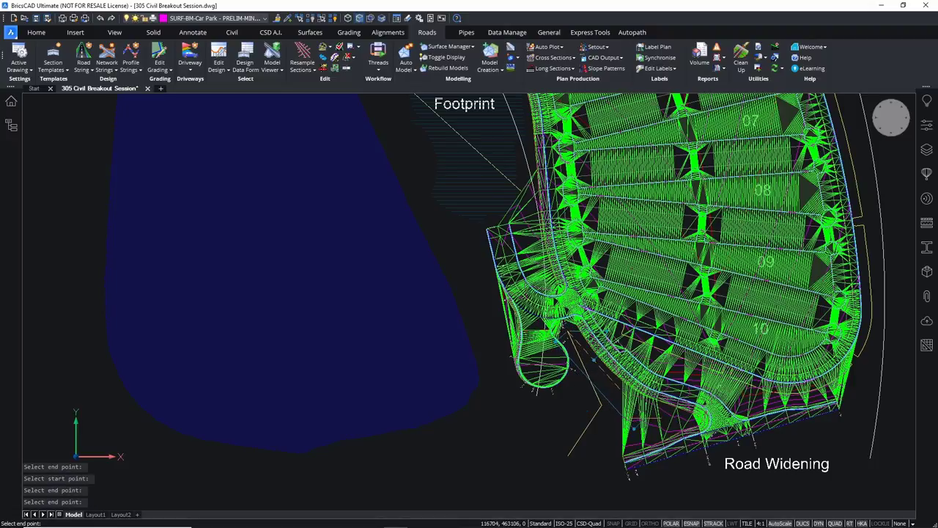
pyautogui.click(648, 418)
pyautogui.moveTo(634, 425); pyautogui.dragTo(566, 399, button='middle')
pyautogui.click(566, 397)
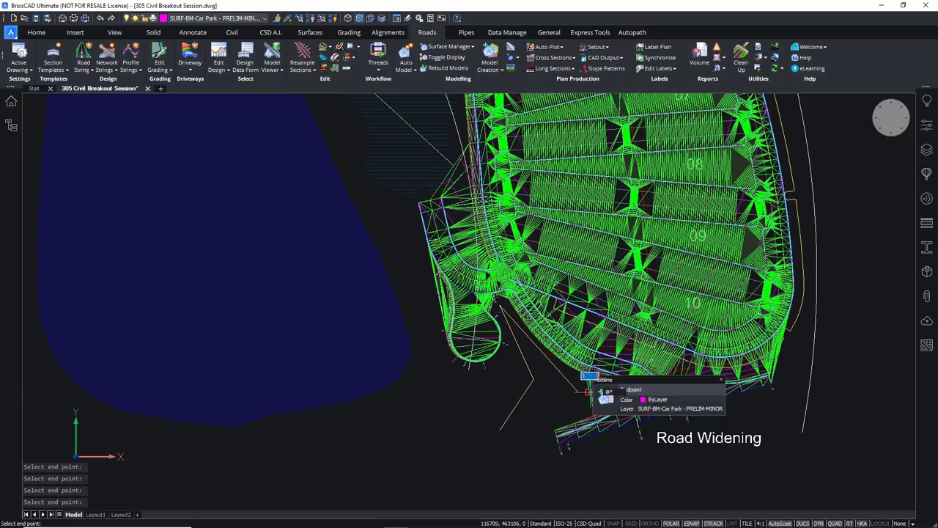
pyautogui.press('Return')
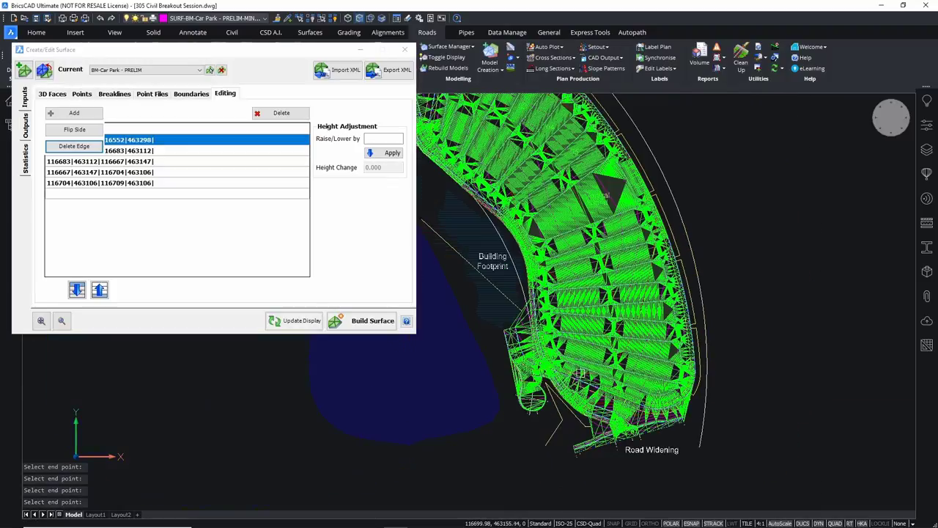
# Delete the surface edges between the road above the Bus Bay and island 01, cutting from about 116551,463454 to 116556,463396.
pyautogui.click(73, 113)
pyautogui.click(70, 126)
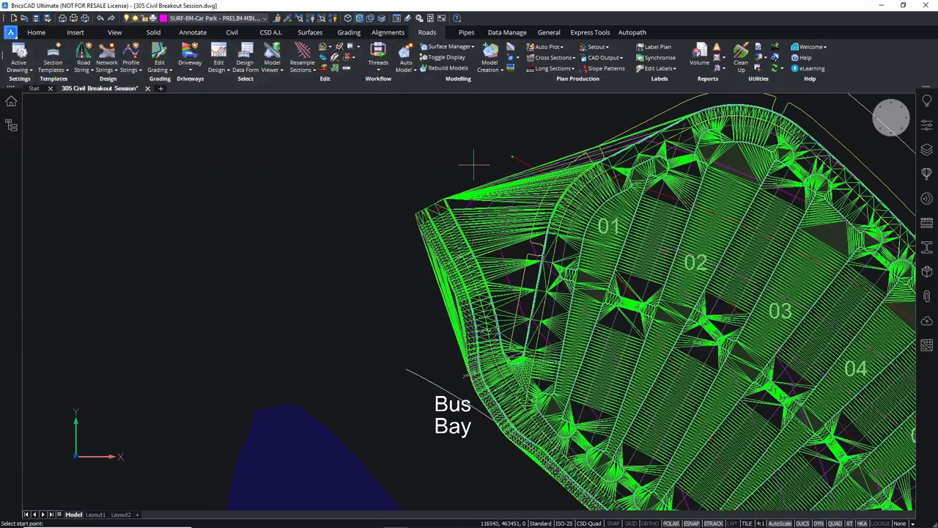
pyautogui.click(497, 155)
pyautogui.click(513, 322)
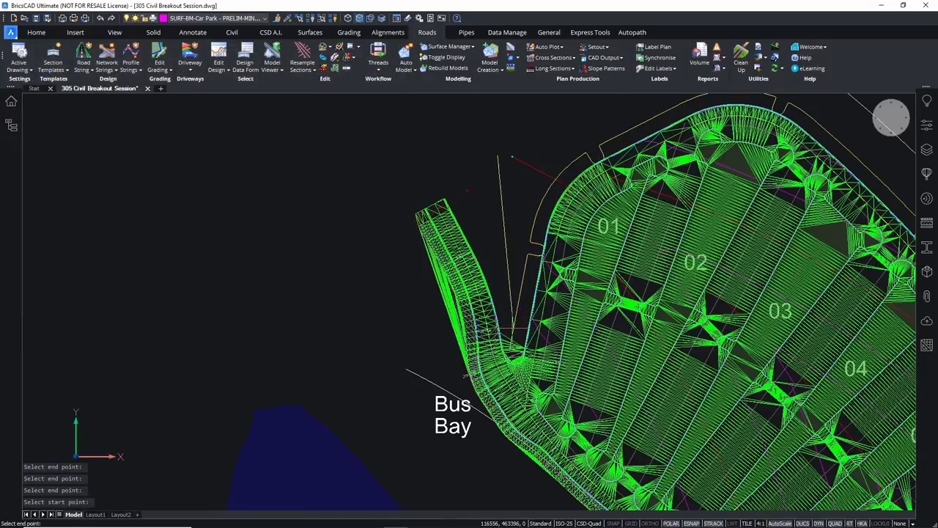
pyautogui.press('Return')
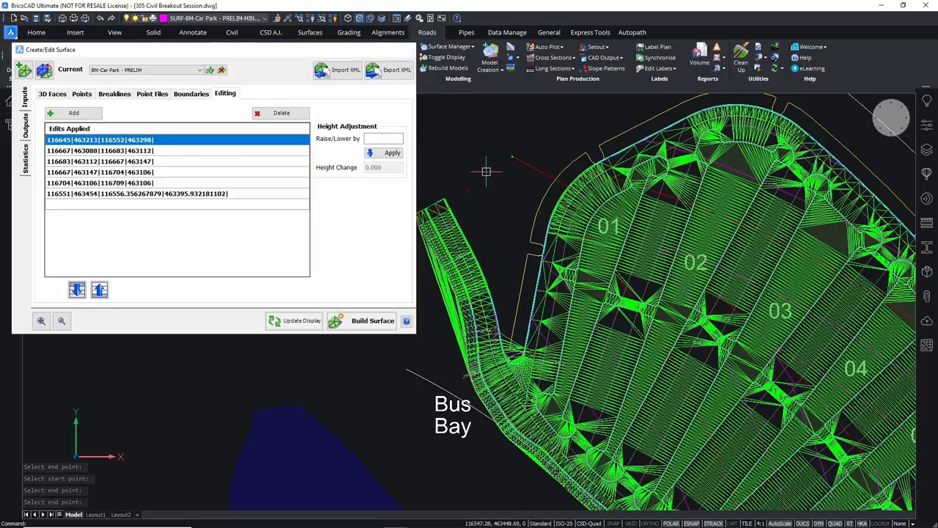
# Close the surface editor and turn off the triangles of the BM-Car Park - PRELIM surface.
pyautogui.click(405, 49)
pyautogui.scroll(3, 475, 279)
pyautogui.click(475, 279)
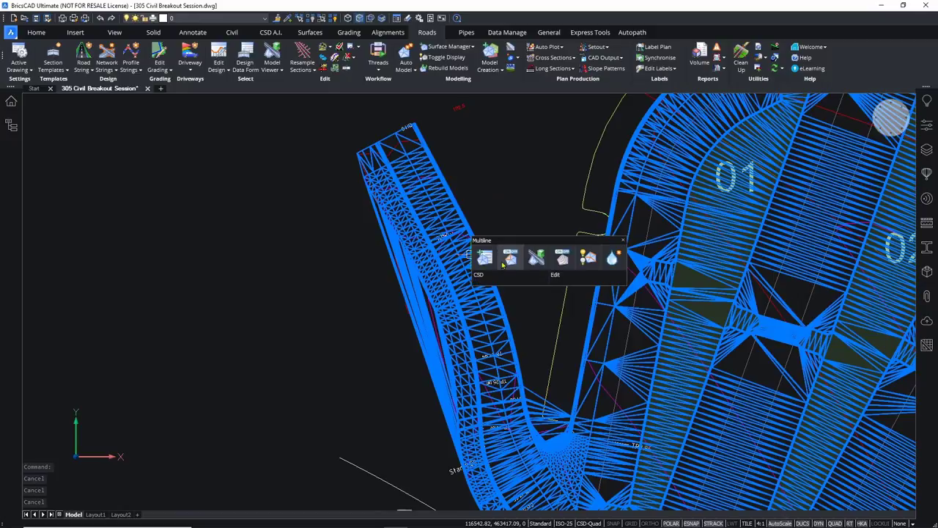
pyautogui.click(511, 257)
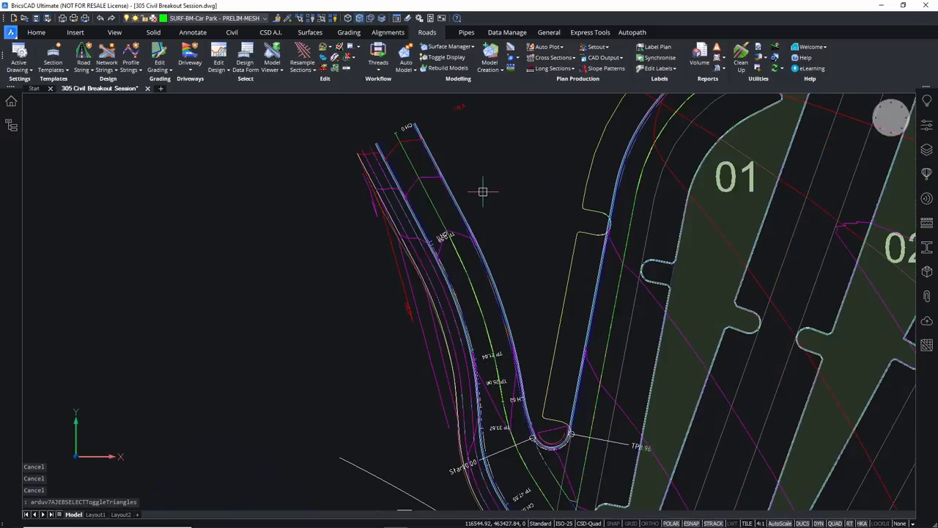
pyautogui.scroll(-5, 484, 192)
pyautogui.moveTo(672, 240); pyautogui.dragTo(459, 160, button='middle')
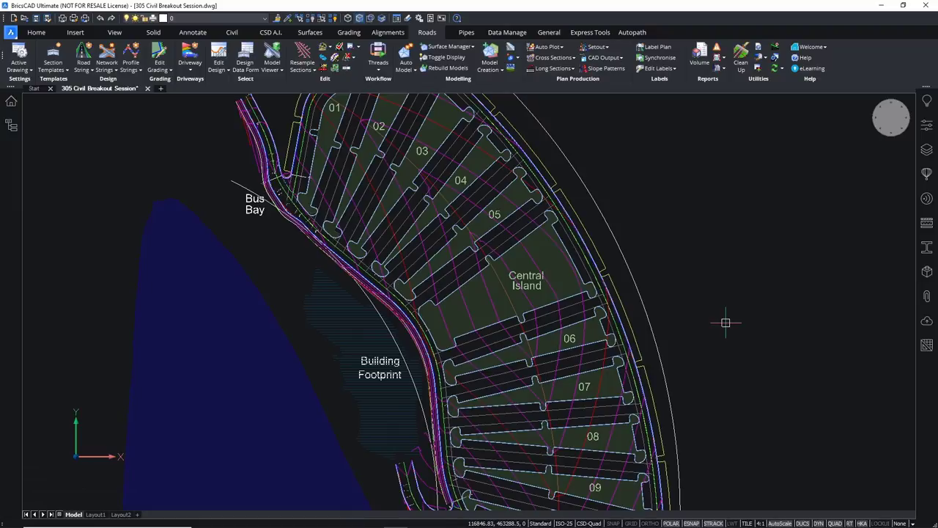
pyautogui.scroll(4, 462, 282)
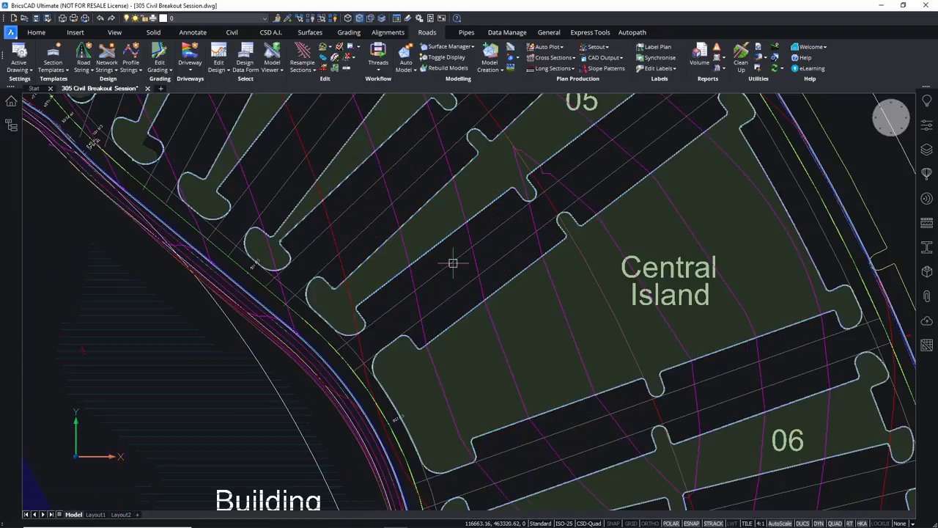
# Open the Model Viewer with the base surface hidden and BM-Car Park - PRELIM as the primary design.
pyautogui.moveTo(489, 246)
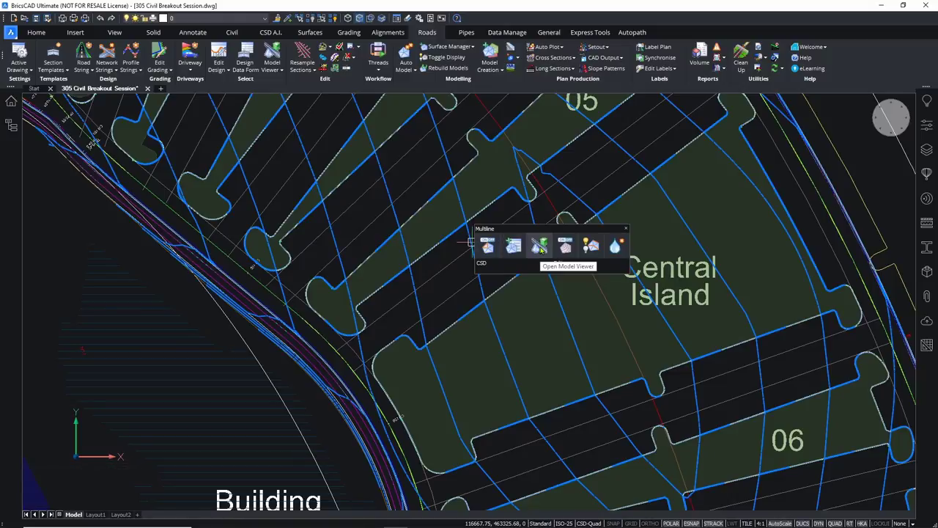
pyautogui.click(540, 248)
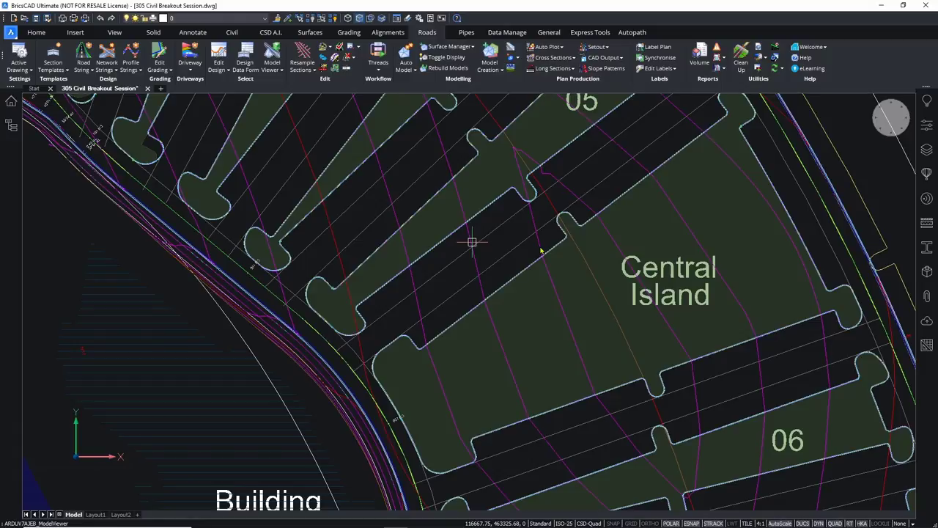
pyautogui.moveTo(841, 109); pyautogui.dragTo(622, 57)
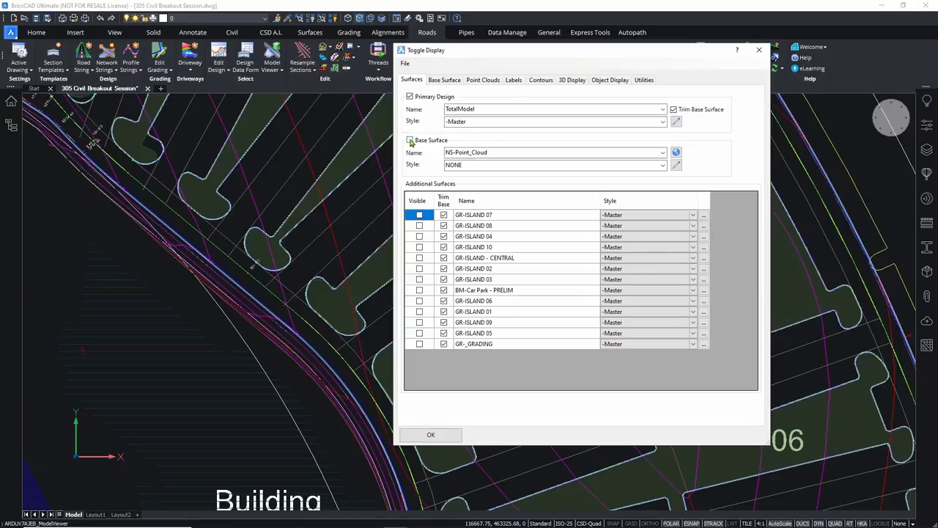
pyautogui.click(662, 110)
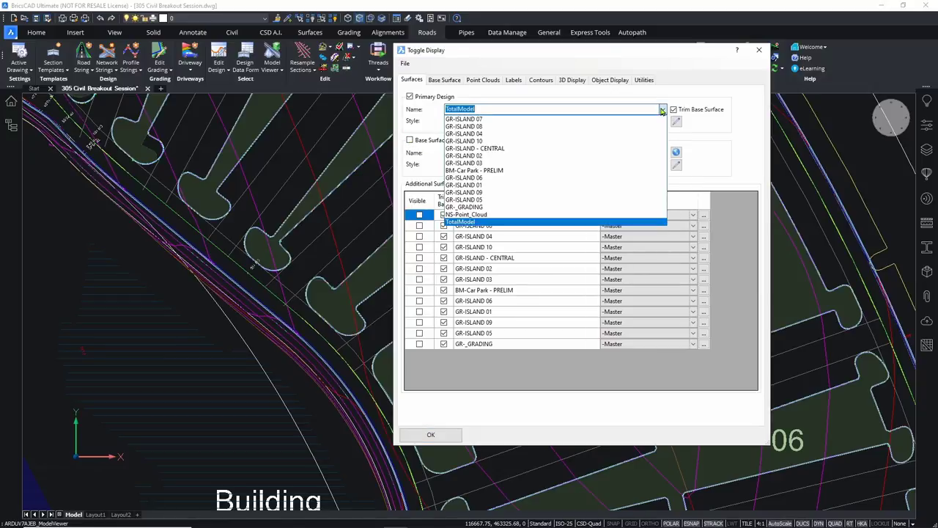
pyautogui.click(473, 170)
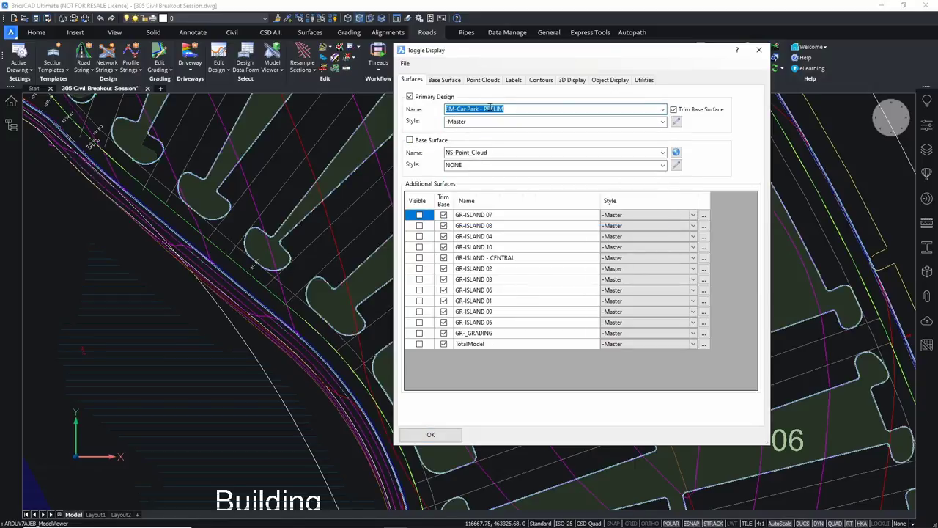
pyautogui.click(447, 436)
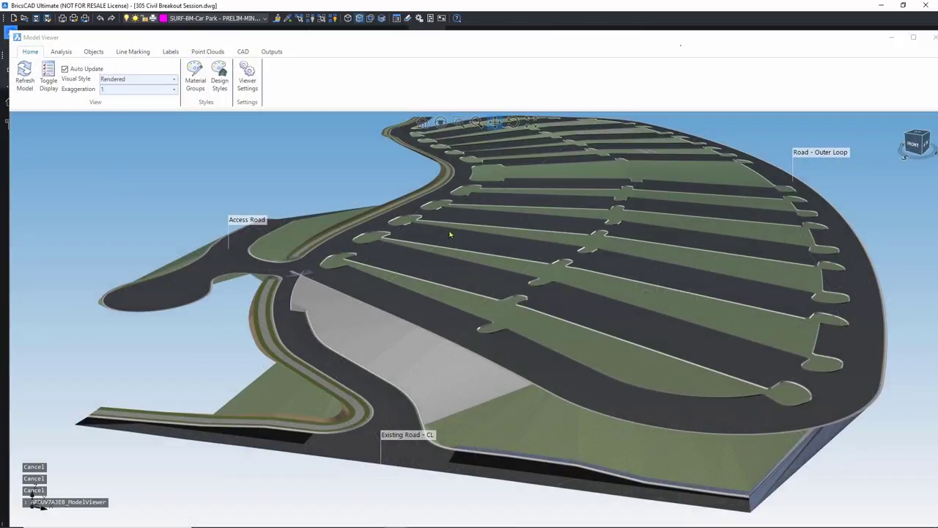
# Examine the rendered car park model from the access road junction to the kerb and footpath of the adjoining road.
pyautogui.moveTo(450, 235); pyautogui.dragTo(375, 306)
pyautogui.moveTo(241, 239); pyautogui.dragTo(282, 267)
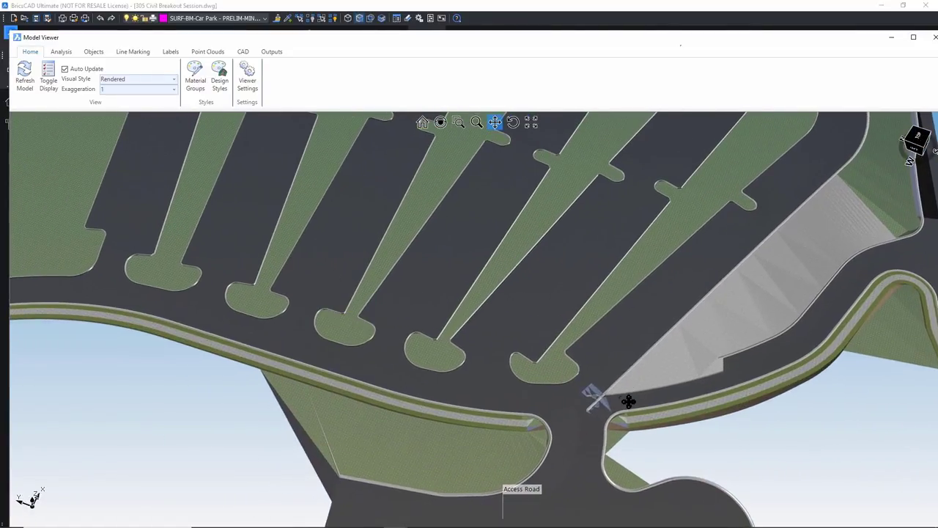
pyautogui.moveTo(241, 274); pyautogui.dragTo(389, 287)
pyautogui.moveTo(321, 327); pyautogui.dragTo(389, 300)
pyautogui.moveTo(390, 300); pyautogui.dragTo(455, 310, button='middle')
pyautogui.scroll(5, 462, 287)
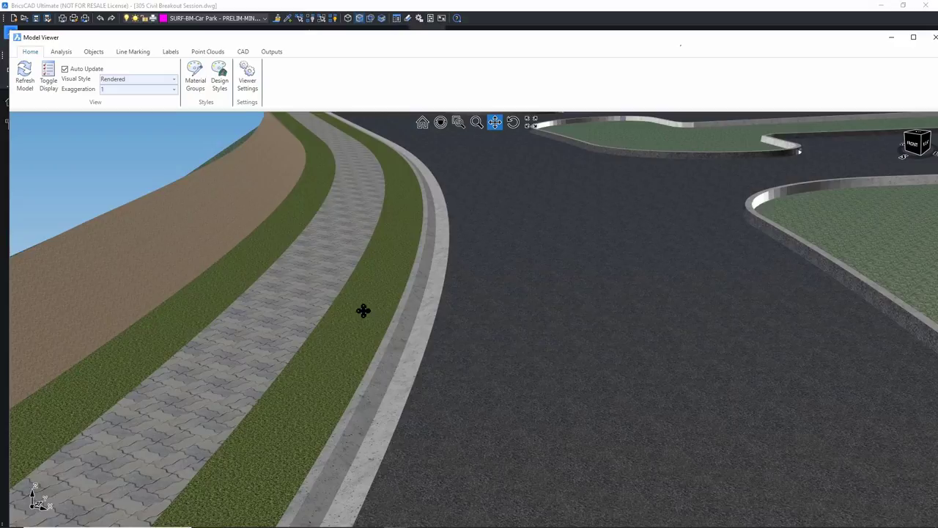
pyautogui.moveTo(496, 331); pyautogui.dragTo(506, 359, button='middle')
pyautogui.moveTo(441, 405); pyautogui.dragTo(408, 329)
pyautogui.scroll(-5, 418, 295)
pyautogui.scroll(-5, 419, 296)
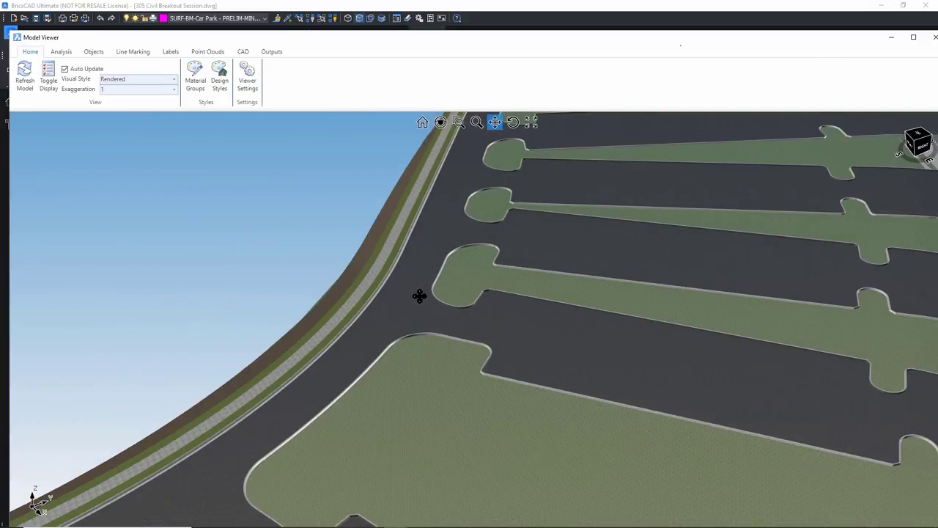
# Examine the rendered islands and parking aisles across the whole car park from both sides.
pyautogui.scroll(3, 662, 335)
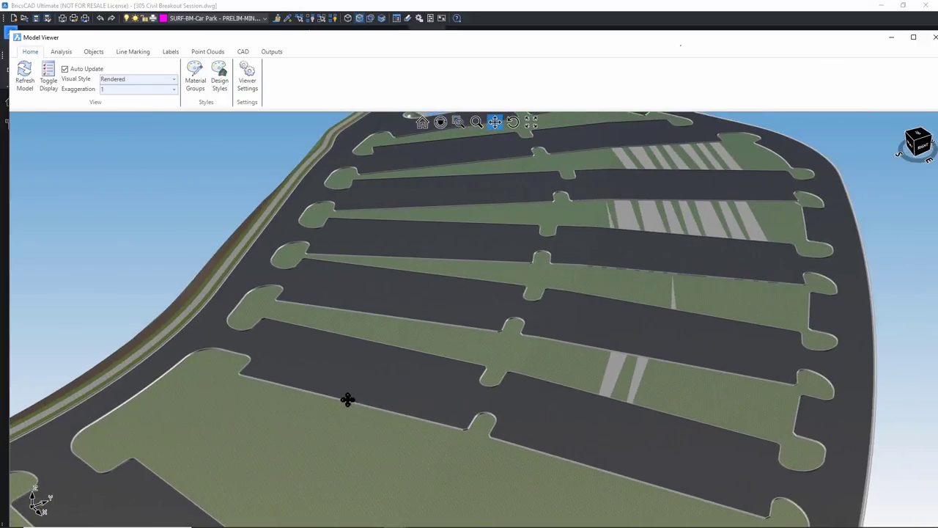
pyautogui.scroll(-3, 607, 279)
pyautogui.scroll(5, 291, 421)
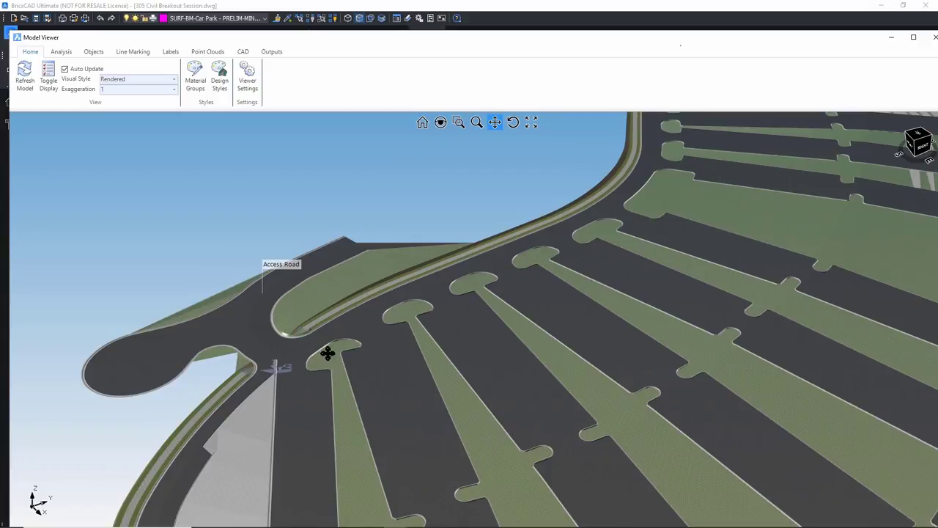
pyautogui.keyDown('shift'); pyautogui.moveTo(304, 371); pyautogui.dragTo(421, 363, button='middle'); pyautogui.keyUp('shift')
pyautogui.scroll(-5, 420, 363)
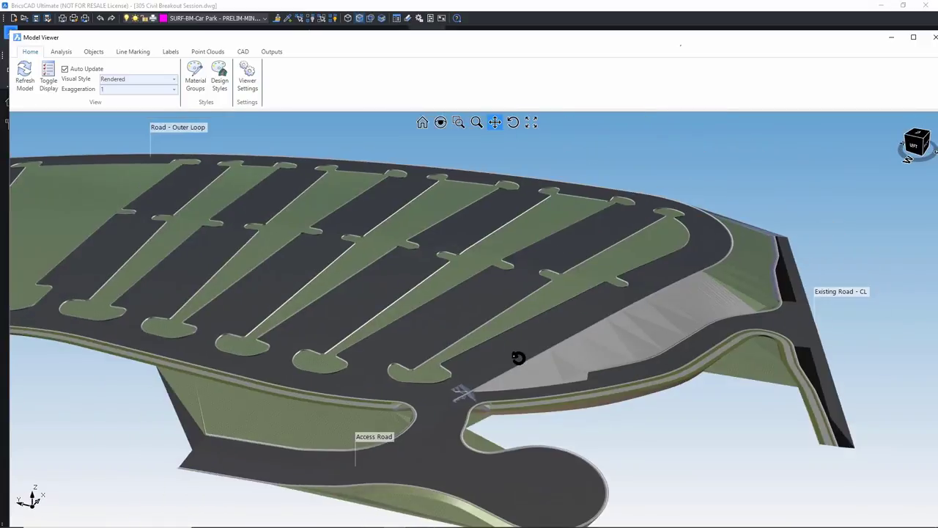
pyautogui.scroll(5, 802, 377)
pyautogui.keyDown('shift'); pyautogui.moveTo(522, 289); pyautogui.dragTo(406, 315, button='middle'); pyautogui.keyUp('shift')
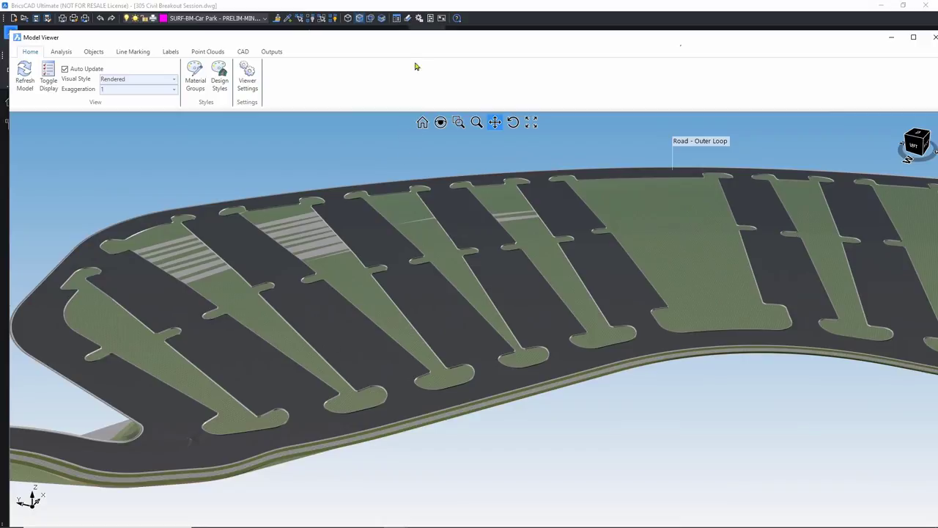
# Return to the drawing and turn off the contours of the BM-Car Park - PRELIM surface.
pyautogui.moveTo(399, 42)
pyautogui.mouseDown()
pyautogui.moveTo(394, 57)
pyautogui.moveTo(792, 80)
pyautogui.mouseUp()
pyautogui.click(274, 308)
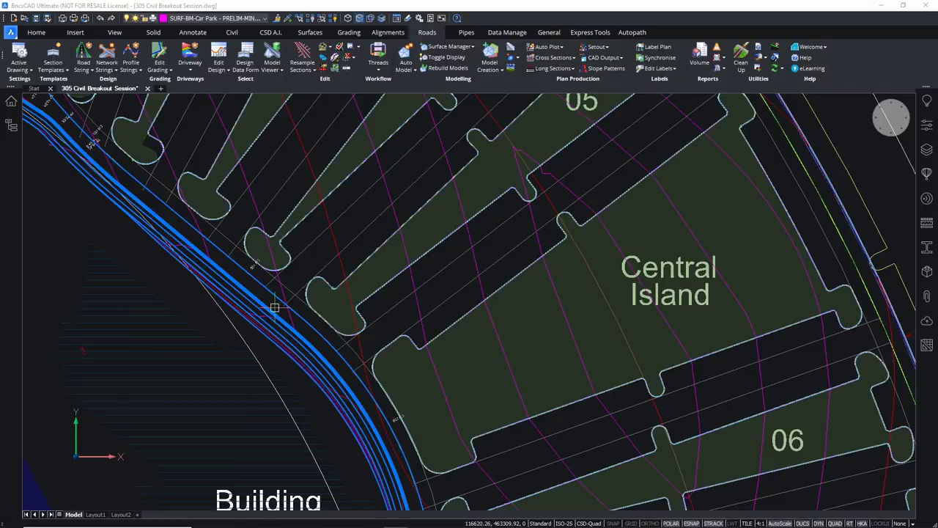
pyautogui.scroll(-5, 318, 235)
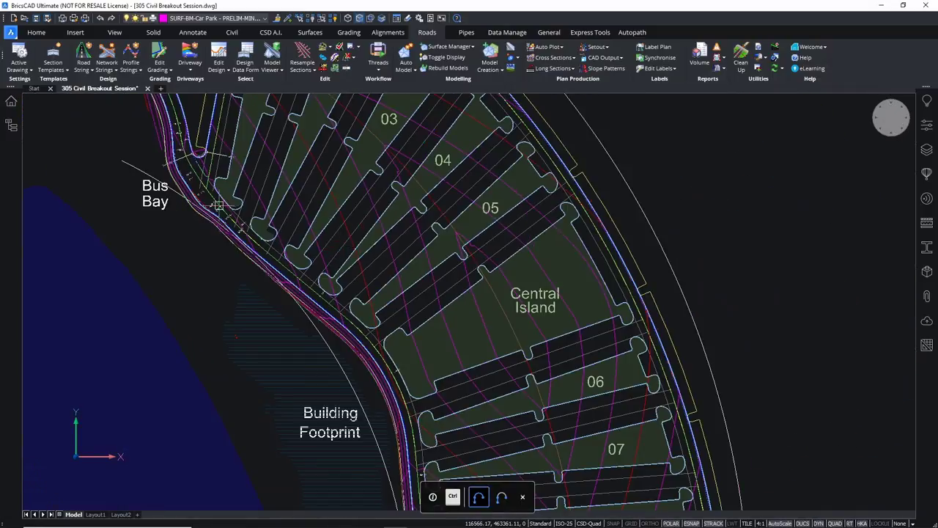
pyautogui.scroll(4, 219, 205)
pyautogui.moveTo(302, 183)
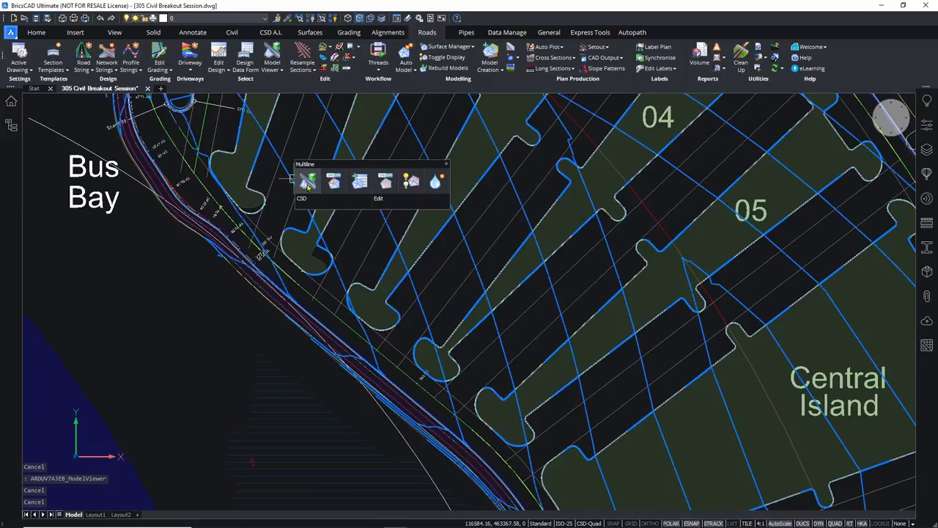
pyautogui.click(384, 181)
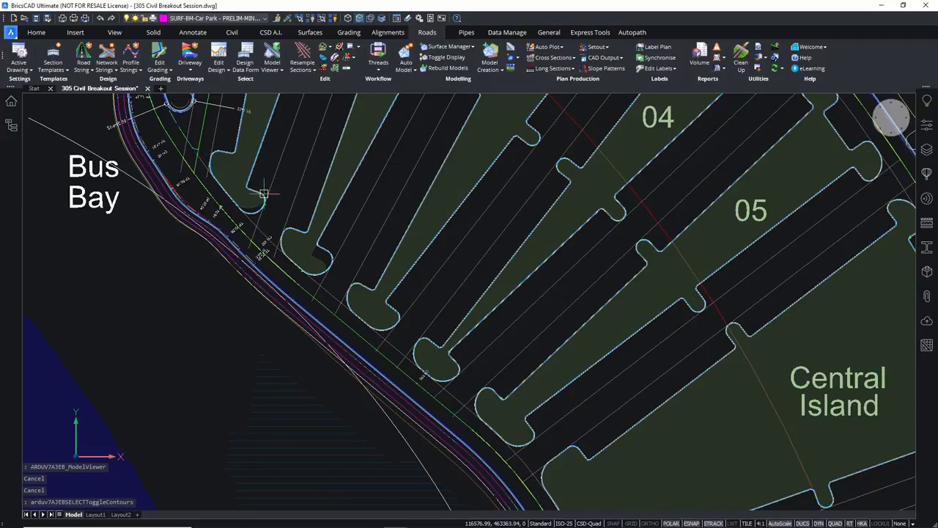
pyautogui.scroll(2, 264, 194)
pyautogui.moveTo(264, 194); pyautogui.dragTo(271, 335, button='middle')
pyautogui.press('Escape')
pyautogui.press('Escape')
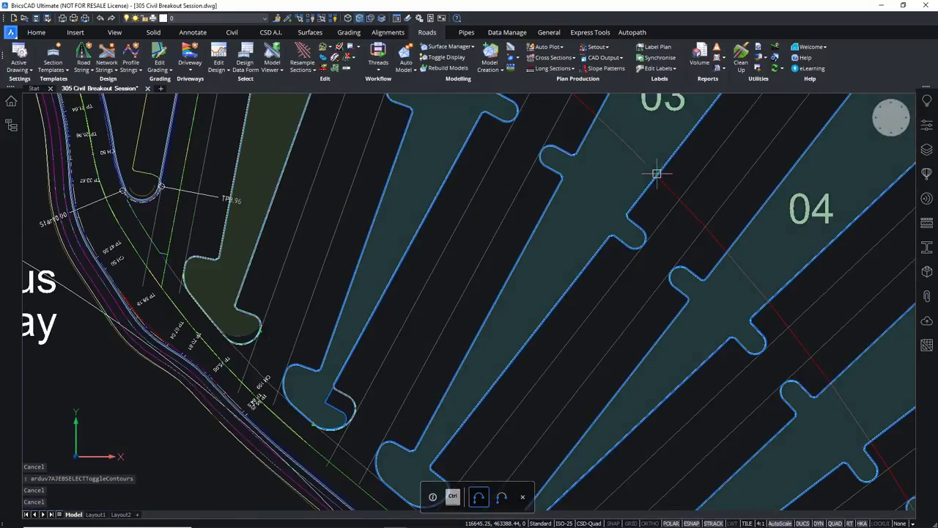
# Turn on the linemarking - dashed, linemarking - solid and Linemarking - CAR PARK - ALL layers.
pyautogui.click(220, 18)
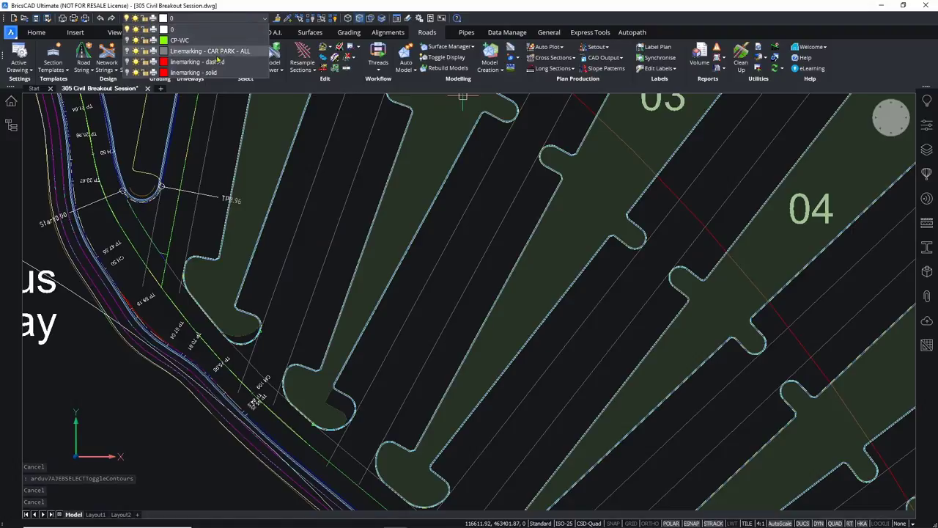
pyautogui.click(127, 62)
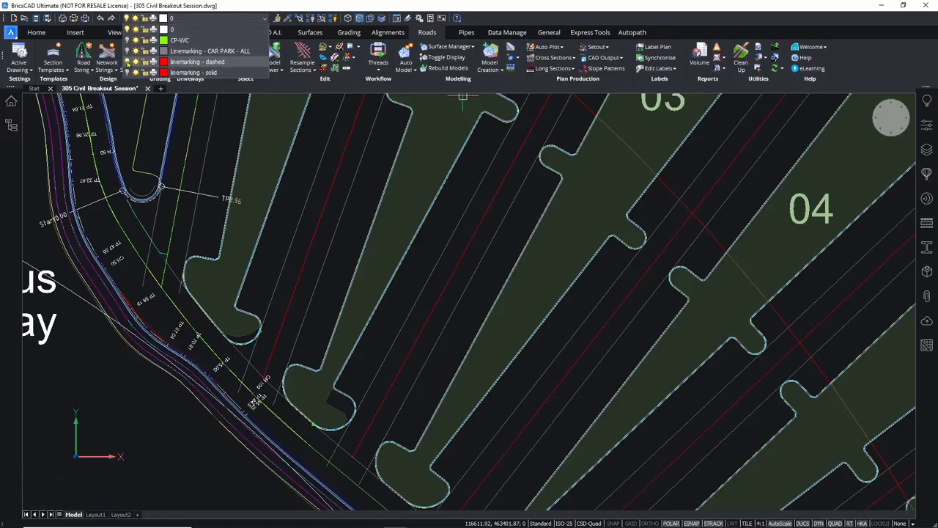
pyautogui.press('Escape')
pyautogui.press('Escape')
pyautogui.press('Escape')
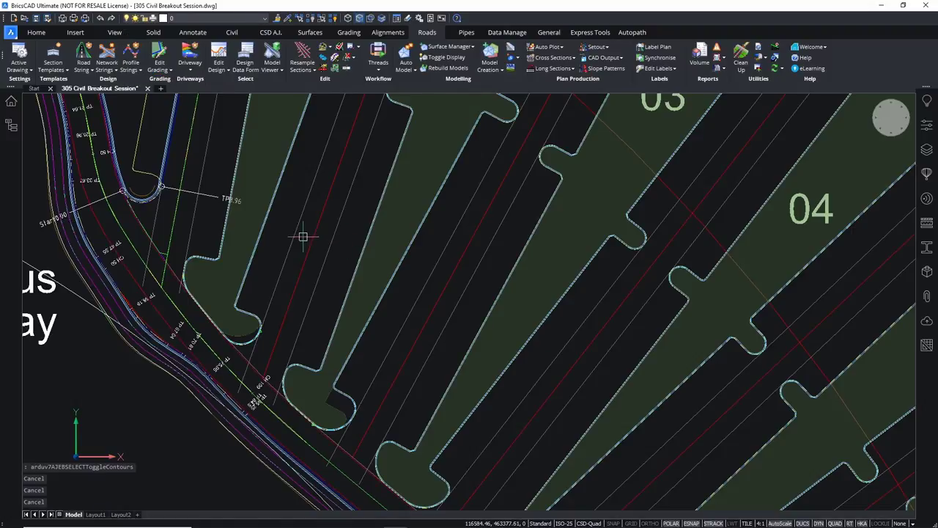
pyautogui.click(311, 235)
pyautogui.click(443, 292)
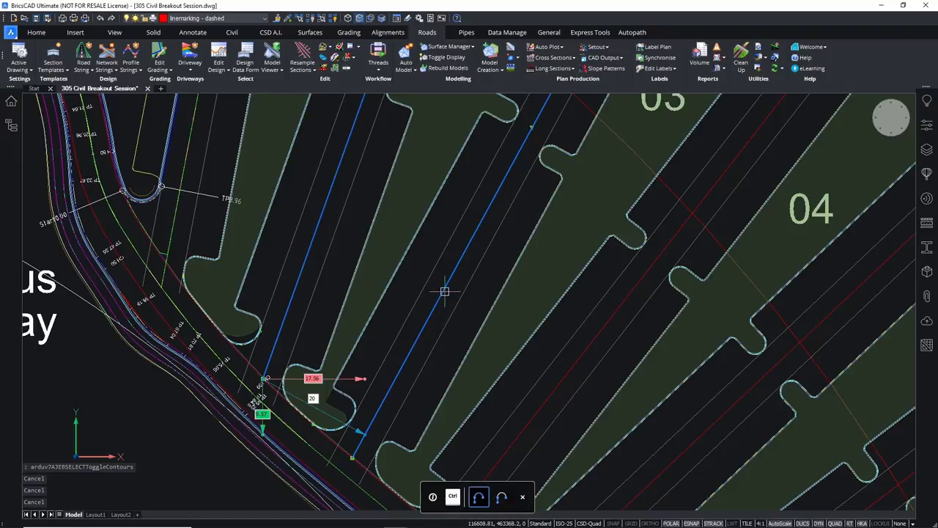
pyautogui.press('Escape')
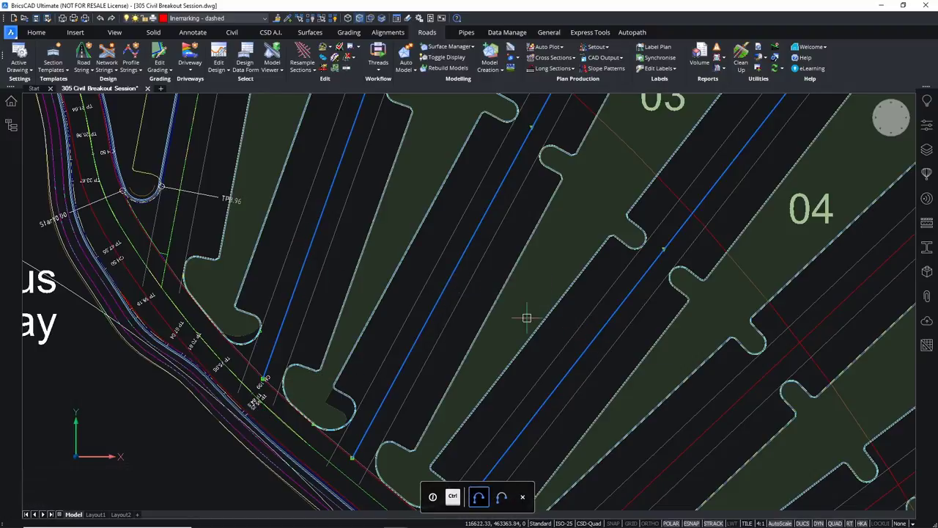
pyautogui.click(195, 20)
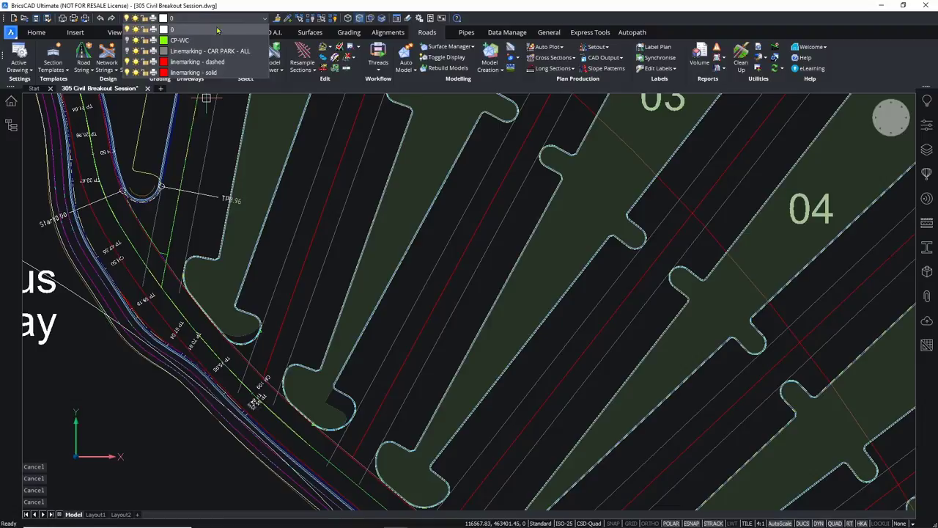
pyautogui.click(135, 51)
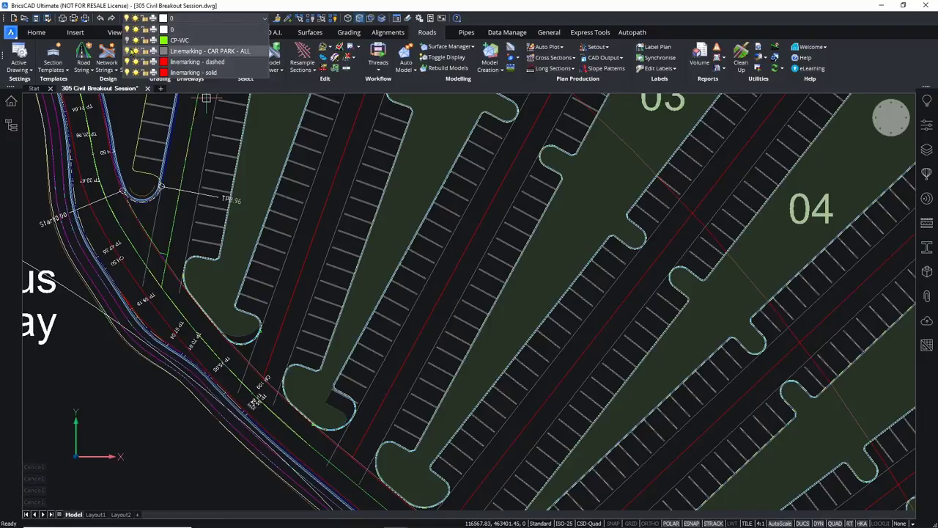
pyautogui.moveTo(352, 195); pyautogui.dragTo(373, 272, button='middle')
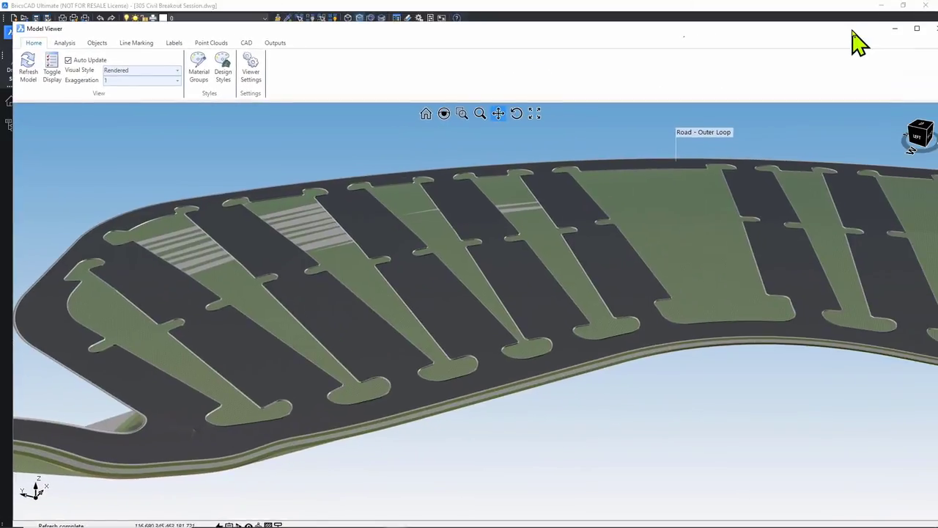
# Open the Model Viewer's line marking setup and add a by-layer polyline entry for the linemarking - dashed layer.
pyautogui.click(134, 42)
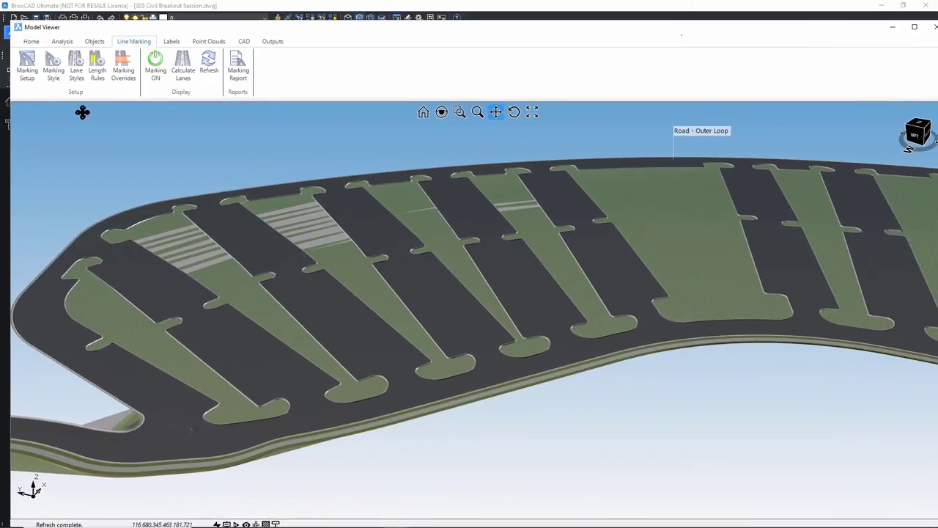
pyautogui.click(26, 64)
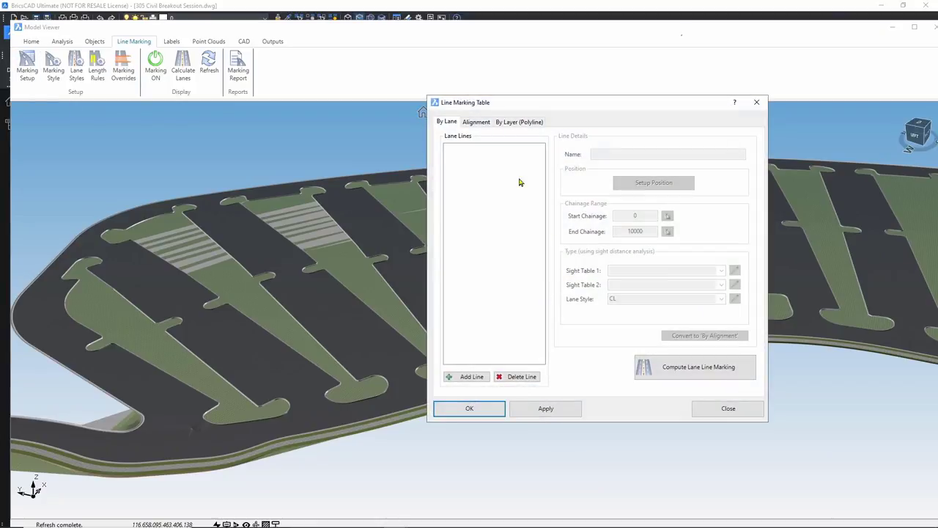
pyautogui.click(478, 123)
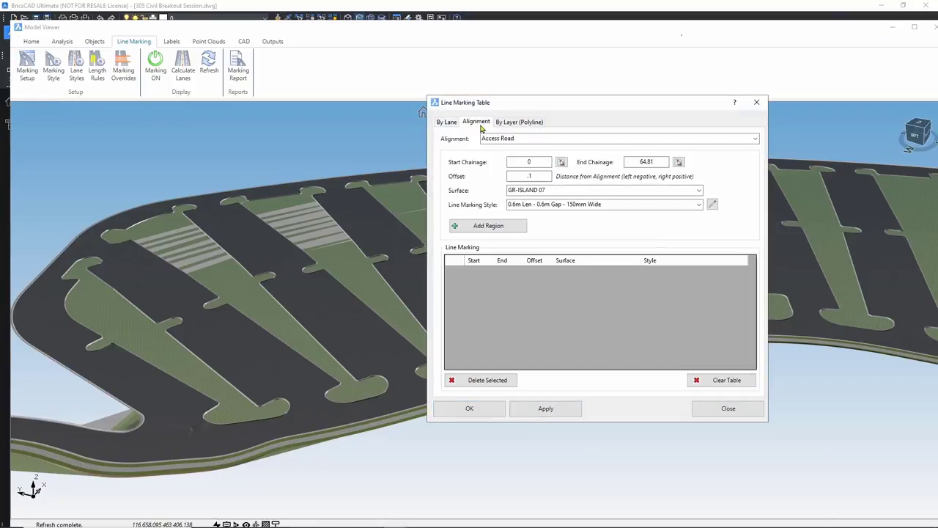
pyautogui.click(528, 123)
pyautogui.click(488, 143)
pyautogui.click(554, 180)
pyautogui.click(555, 180)
pyautogui.moveTo(555, 220); pyautogui.dragTo(565, 271)
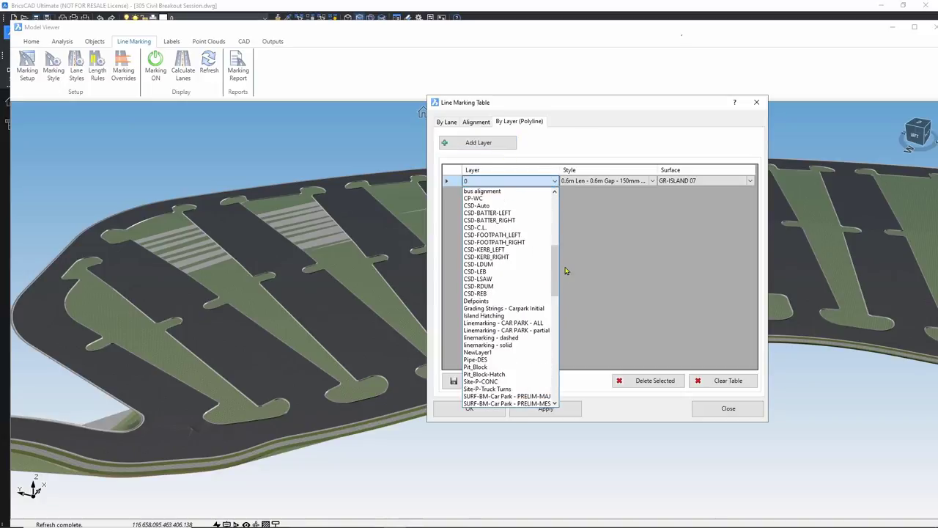
pyautogui.press('Up')
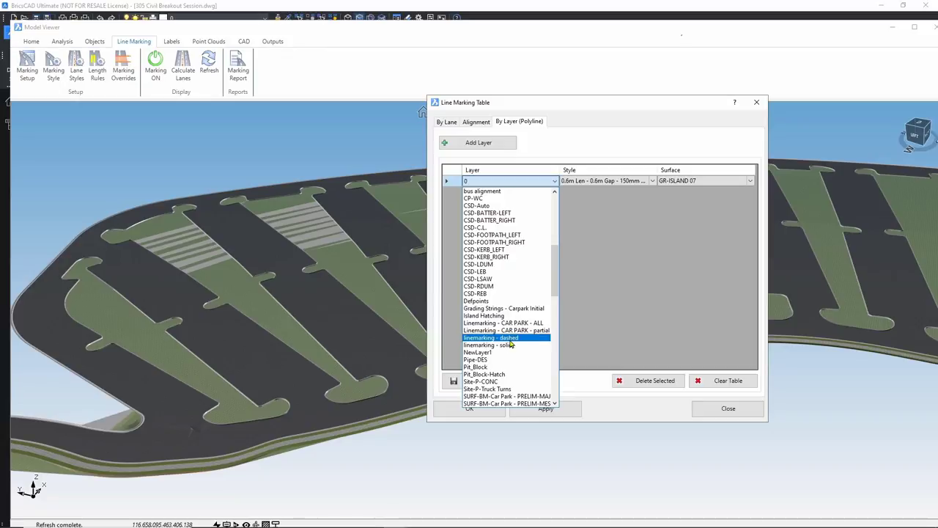
pyautogui.press('Return')
# Assign the BM-Car Park - PRELIM surface to the linemarking - dashed entry.
pyautogui.click(678, 183)
pyautogui.click(750, 181)
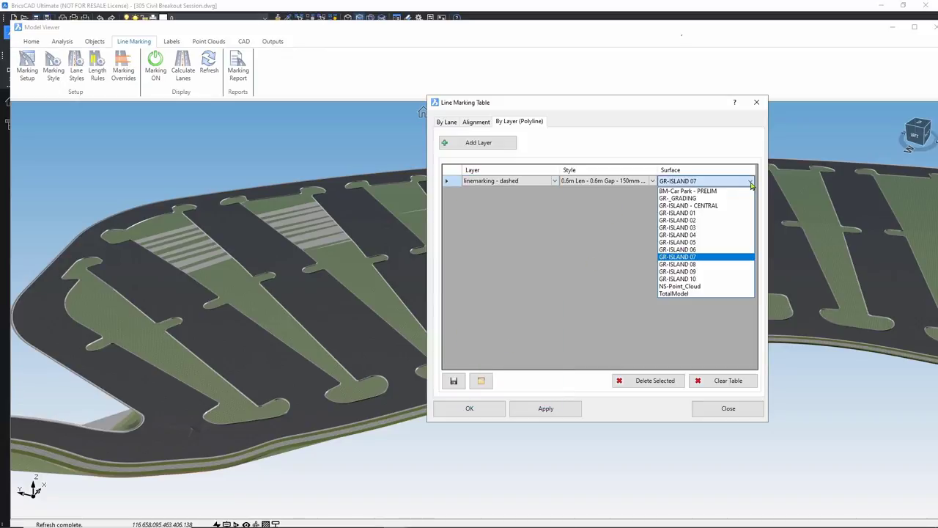
pyautogui.click(711, 192)
pyautogui.click(616, 185)
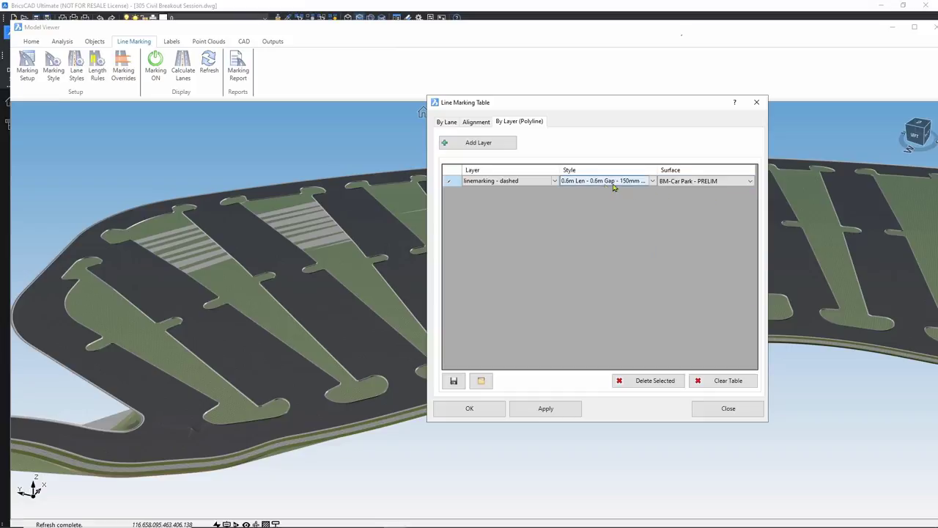
# Add a by-layer entry for the linemarking - solid layer with the Continuous - 100mm Wide style.
pyautogui.click(478, 143)
pyautogui.click(555, 192)
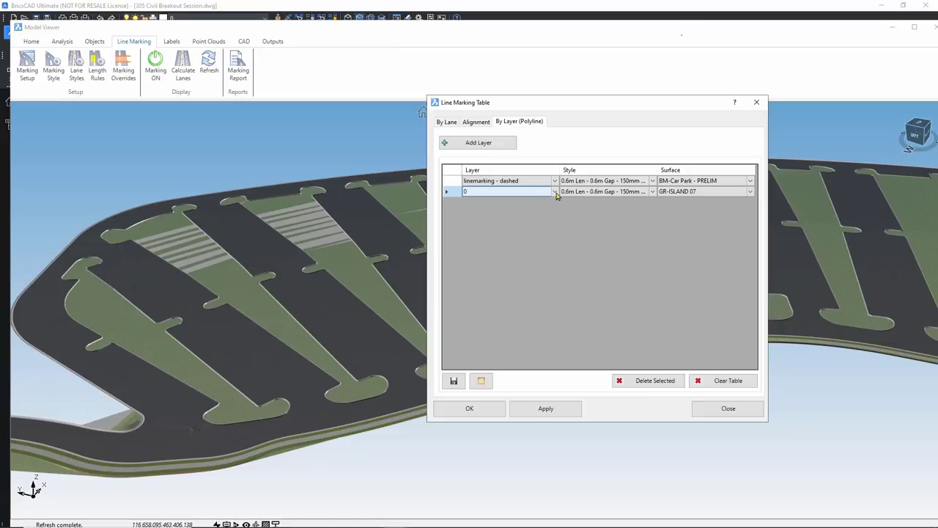
pyautogui.click(554, 193)
pyautogui.scroll(-2, 506, 352)
pyautogui.click(501, 392)
pyautogui.click(652, 192)
pyautogui.click(652, 192)
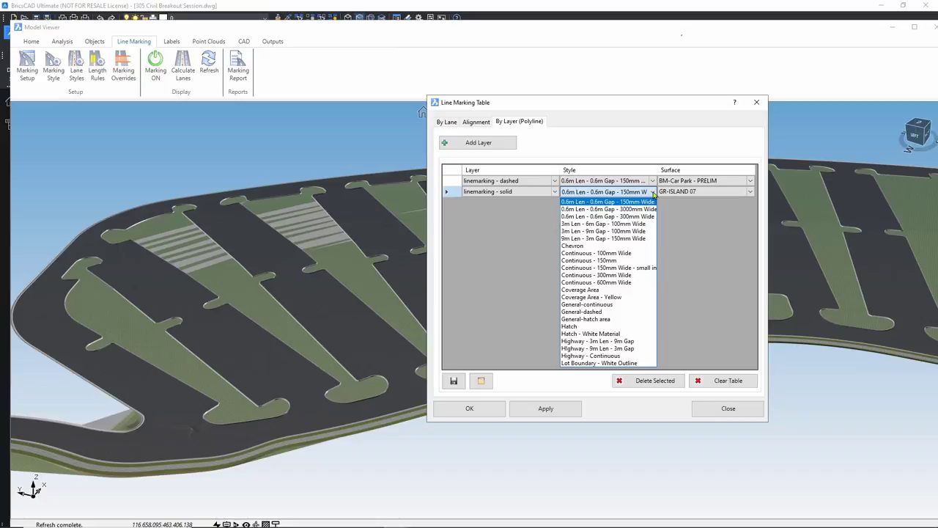
pyautogui.click(625, 256)
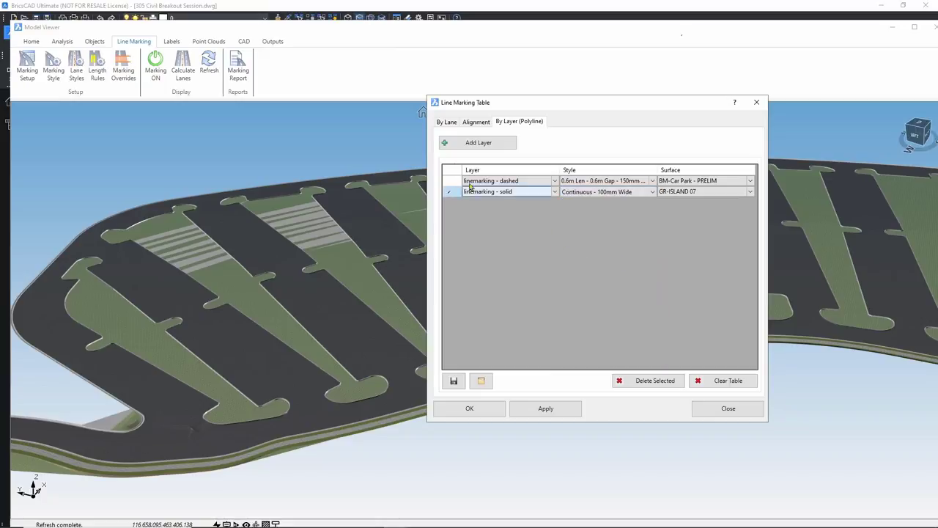
# Add a by-layer entry for the Linemarking - CAR PARK - ALL layer with the Continuous - 100mm Wide style.
pyautogui.click(467, 145)
pyautogui.click(555, 205)
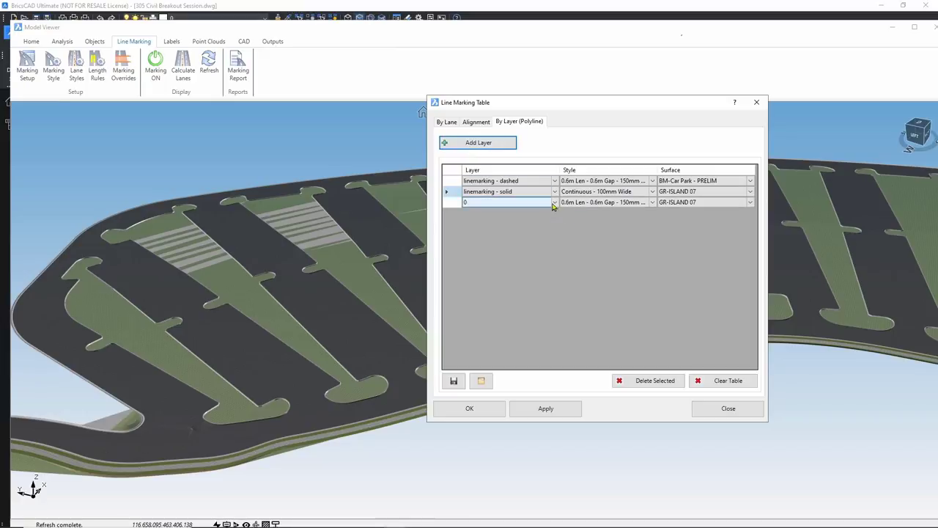
pyautogui.click(555, 203)
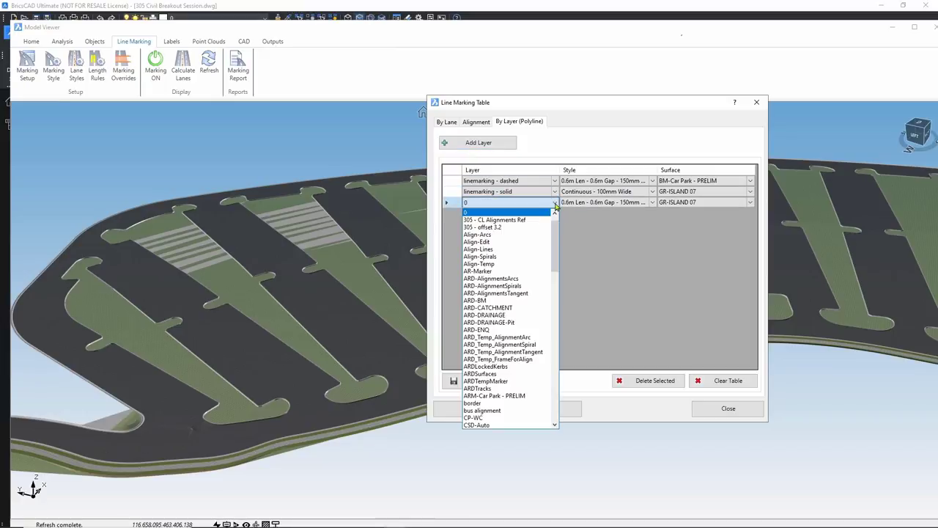
pyautogui.write('l')
pyautogui.scroll(-2, 513, 311)
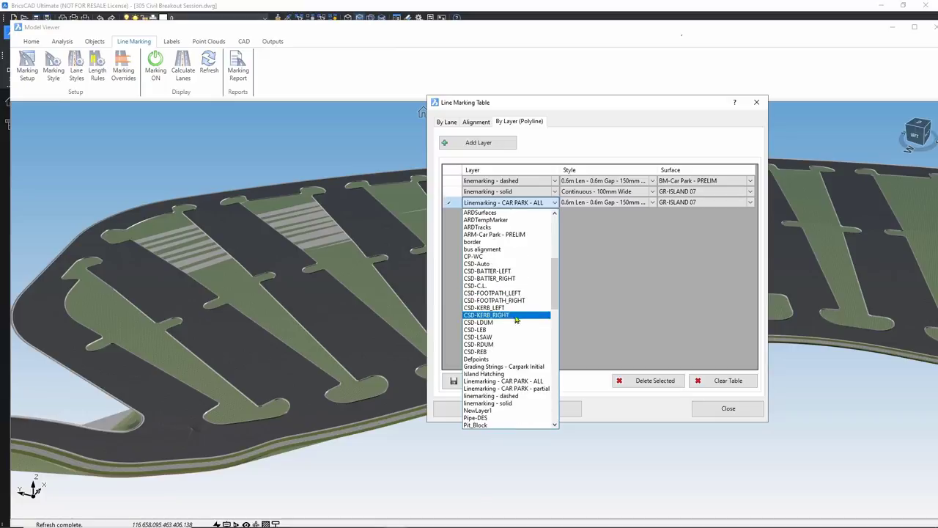
pyautogui.click(532, 382)
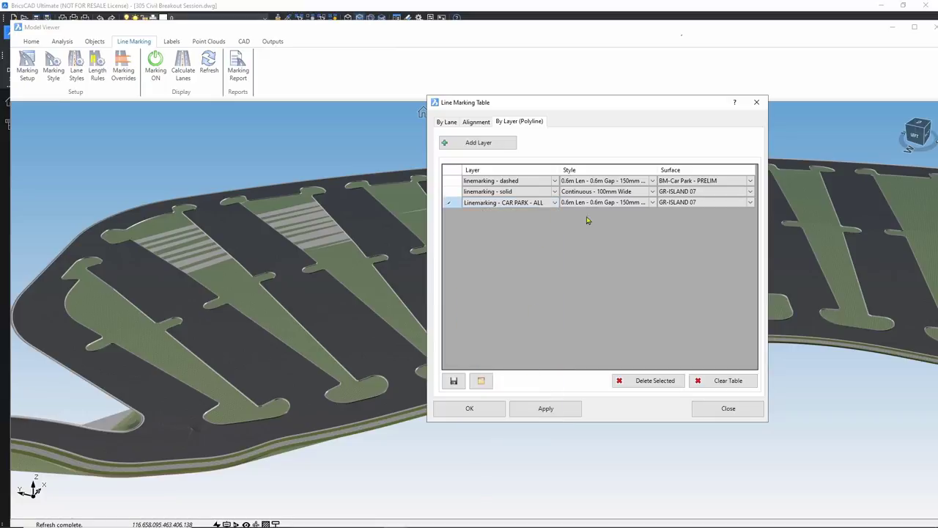
pyautogui.click(653, 206)
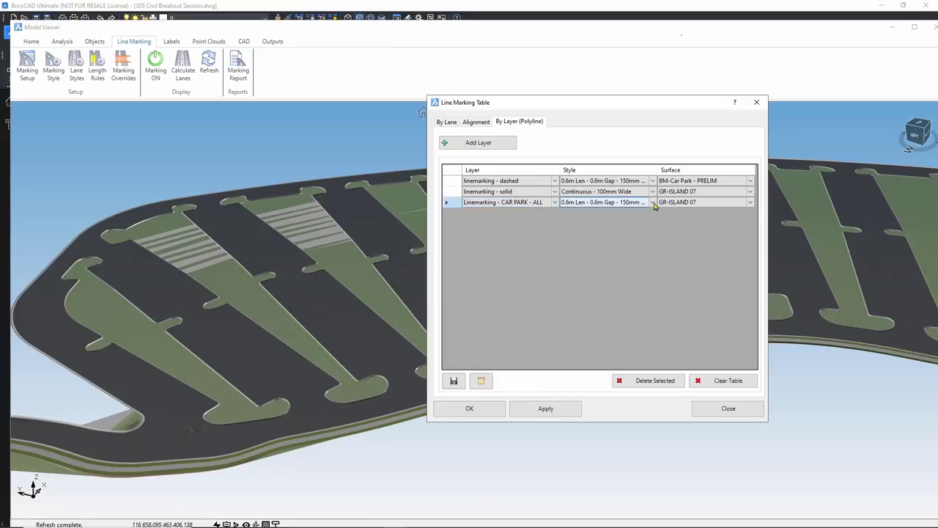
pyautogui.click(653, 203)
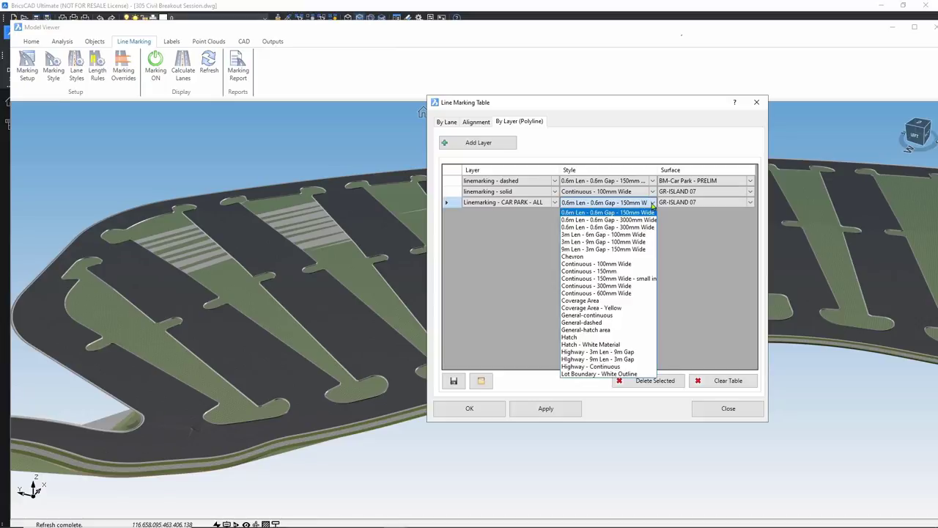
pyautogui.click(595, 263)
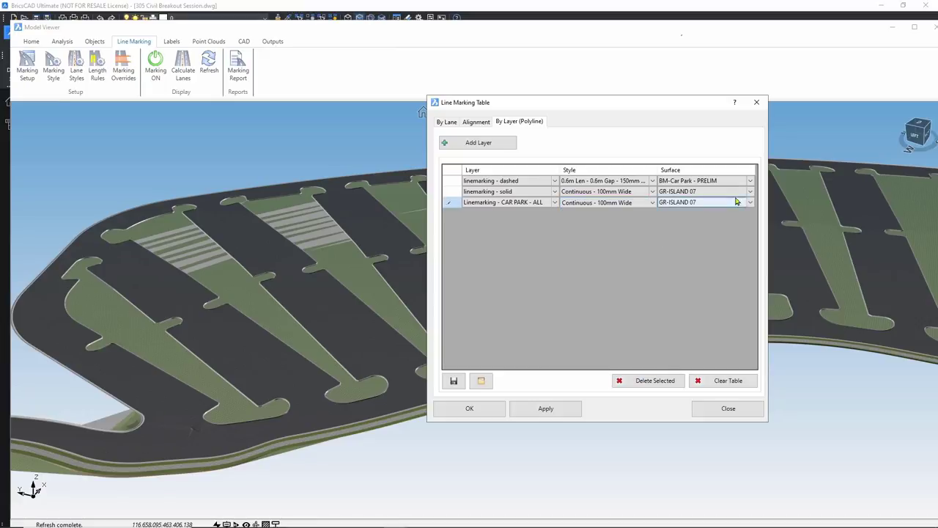
# Assign the BM-Car Park - PRELIM surface to the solid and CAR PARK - ALL entries and accept the line marking table.
pyautogui.click(751, 193)
pyautogui.click(750, 193)
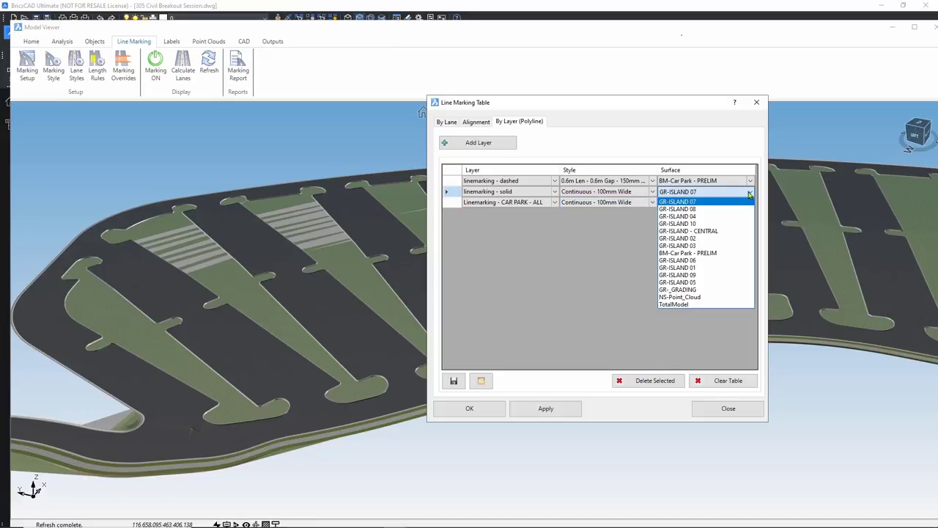
pyautogui.click(705, 253)
pyautogui.click(751, 204)
pyautogui.click(751, 204)
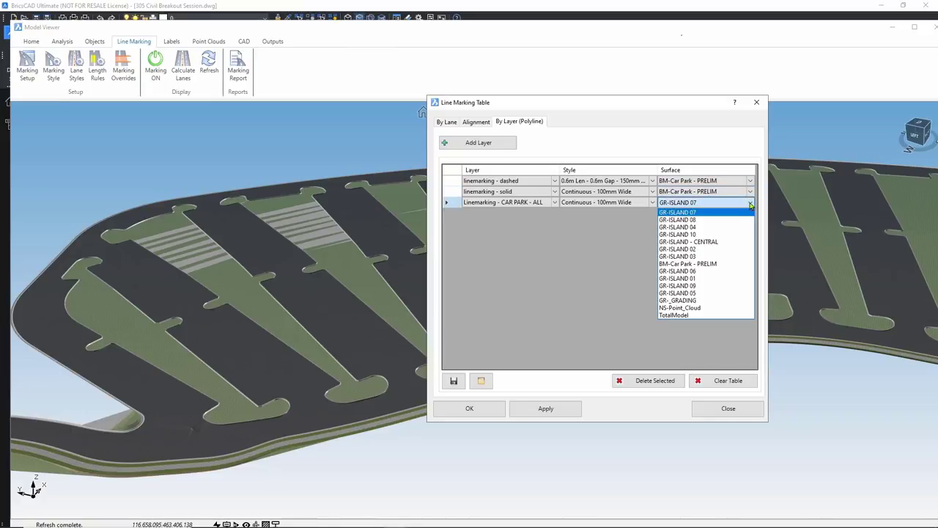
pyautogui.click(700, 264)
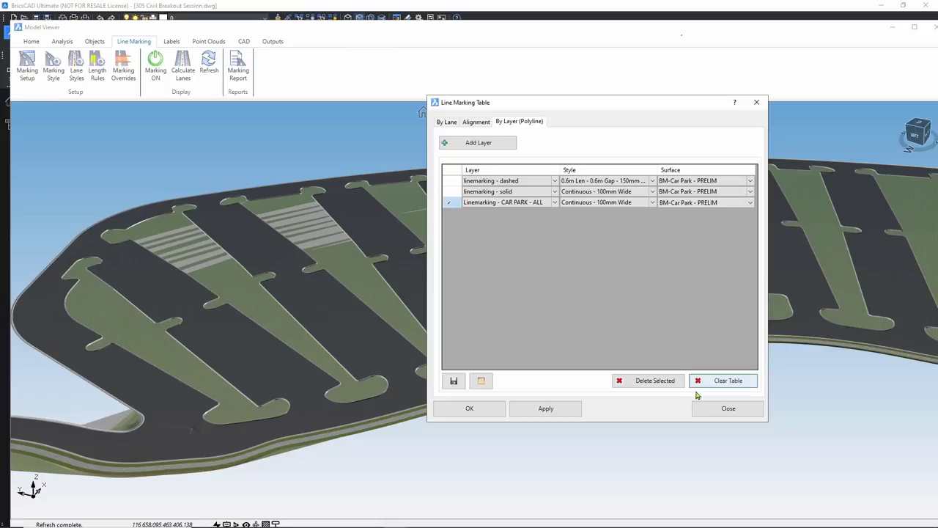
pyautogui.click(481, 412)
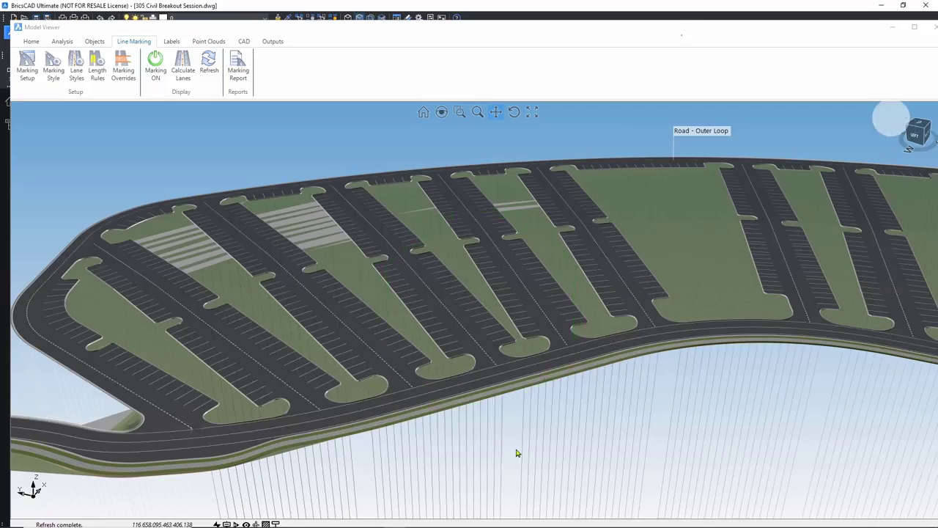
# Inspect the rendered dashed aisle lines and parking bay markings across the car park model from several angles.
pyautogui.moveTo(516, 453); pyautogui.dragTo(520, 315)
pyautogui.scroll(3, 545, 291)
pyautogui.moveTo(578, 218)
pyautogui.mouseDown()
pyautogui.moveTo(538, 314)
pyautogui.moveTo(569, 217)
pyautogui.mouseUp()
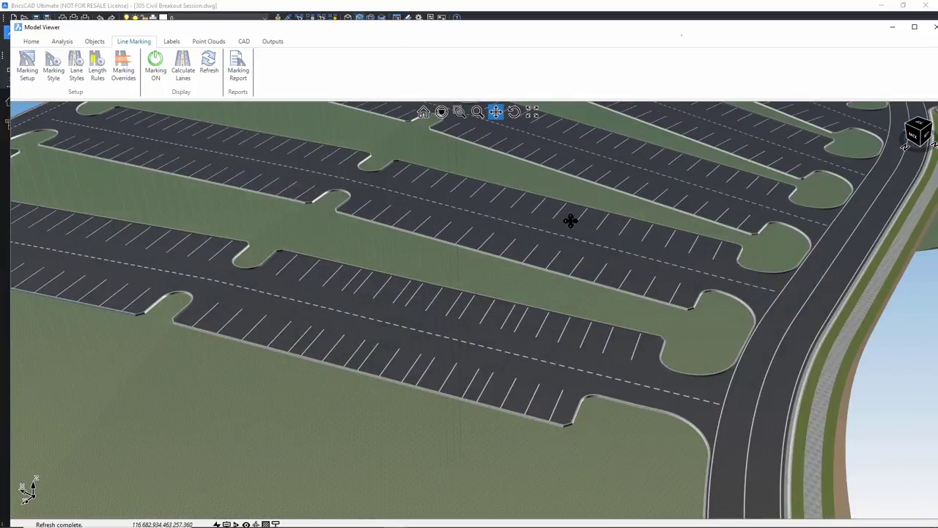
pyautogui.scroll(3, 513, 235)
pyautogui.moveTo(530, 241); pyautogui.dragTo(477, 421)
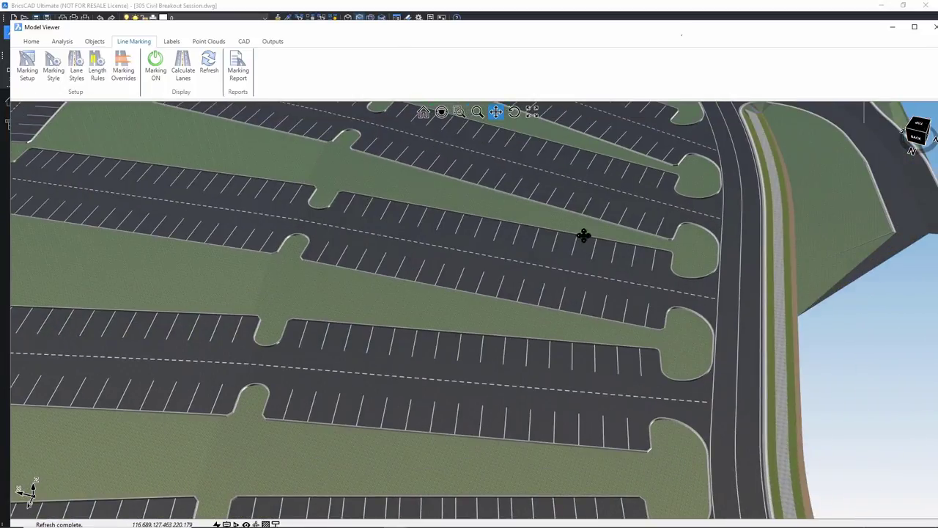
pyautogui.moveTo(584, 234); pyautogui.dragTo(594, 253)
pyautogui.moveTo(504, 293); pyautogui.dragTo(562, 371)
pyautogui.moveTo(572, 213); pyautogui.dragTo(497, 270)
pyautogui.moveTo(586, 268); pyautogui.dragTo(475, 271)
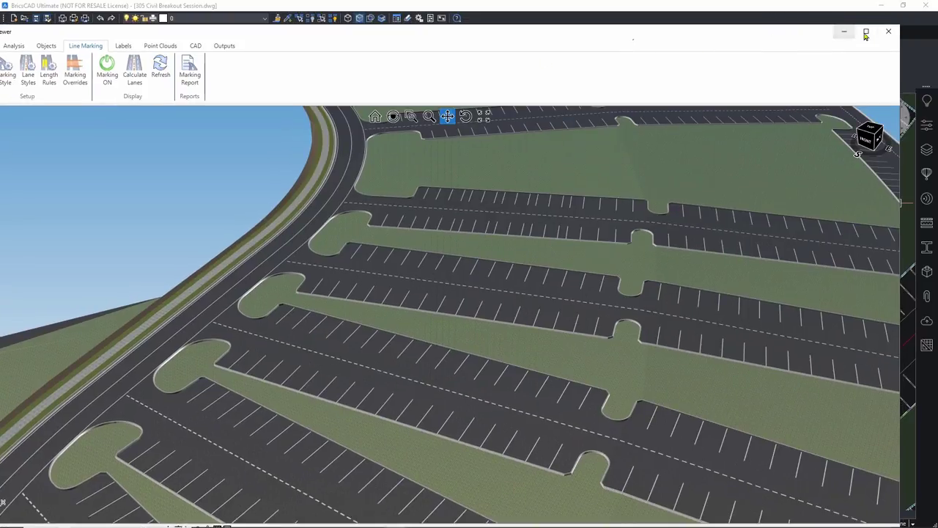
pyautogui.click(864, 30)
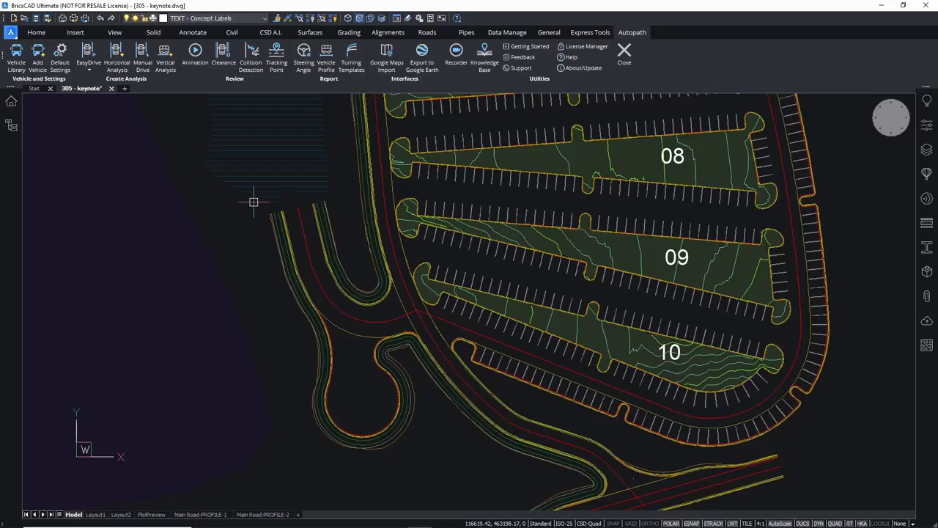
# Open the vehicle library in the 305 - keynote drawing and preview the AASHTO2011 Large School Bus (S-BUS-12).
pyautogui.click(16, 64)
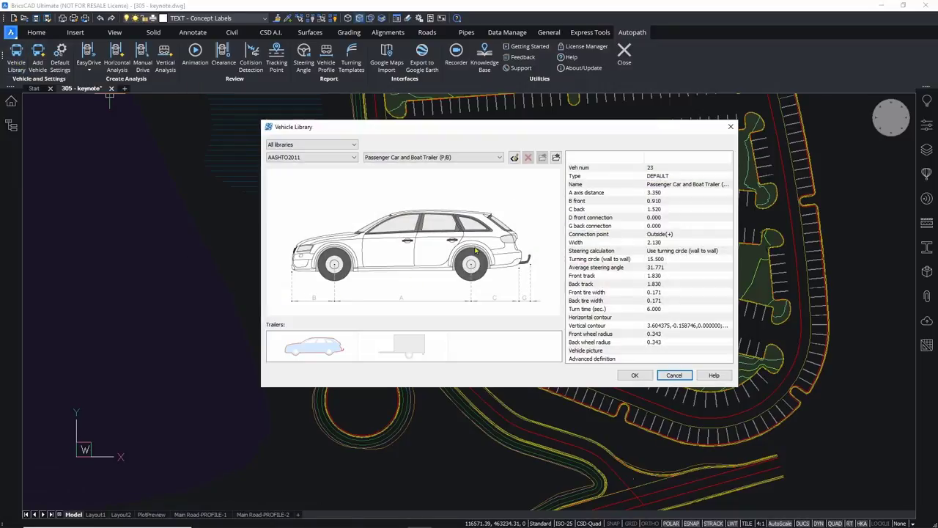
pyautogui.click(461, 159)
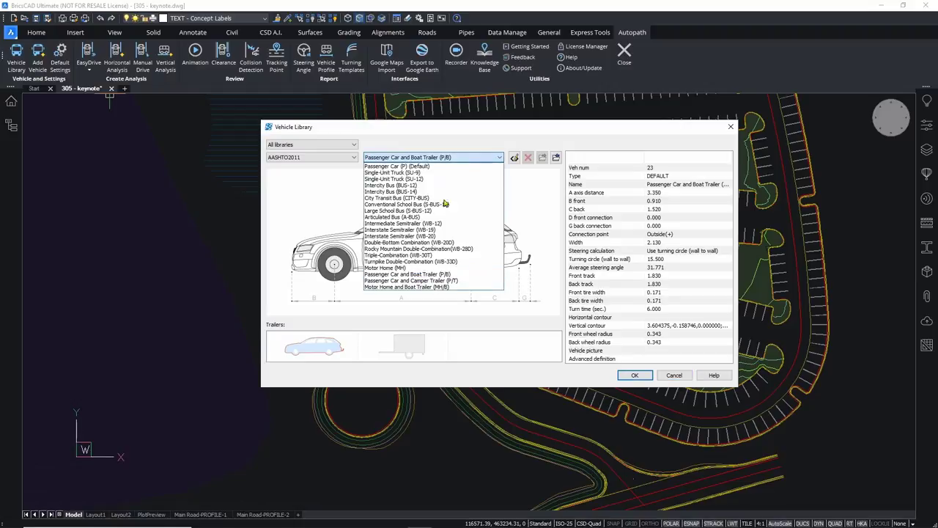
pyautogui.click(448, 210)
# Browse the AASHTO2011 vehicles and preview the Triple-Combination (WB-30T).
pyautogui.click(463, 159)
pyautogui.press('Down')
pyautogui.press('Down')
pyautogui.press('Down')
pyautogui.press('Down')
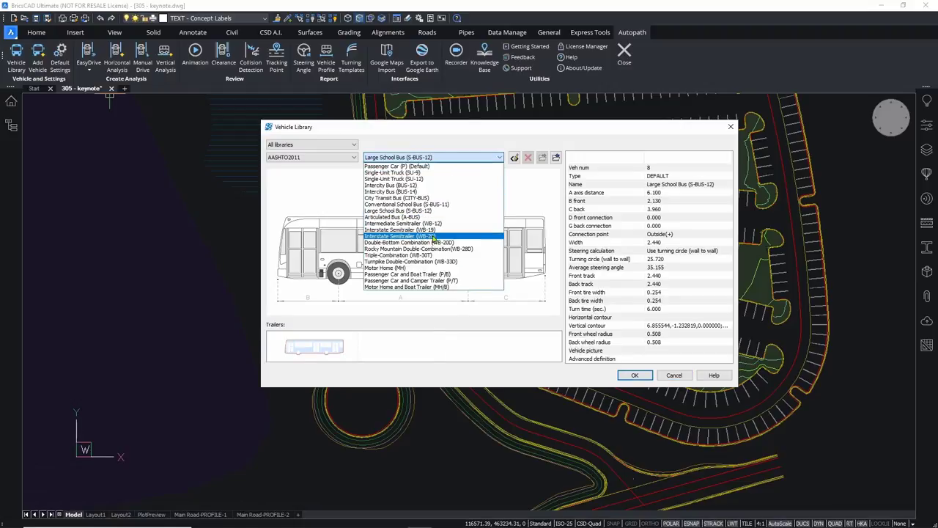
pyautogui.press('Return')
pyautogui.hotkey('alt', 'Down')
pyautogui.click(422, 255)
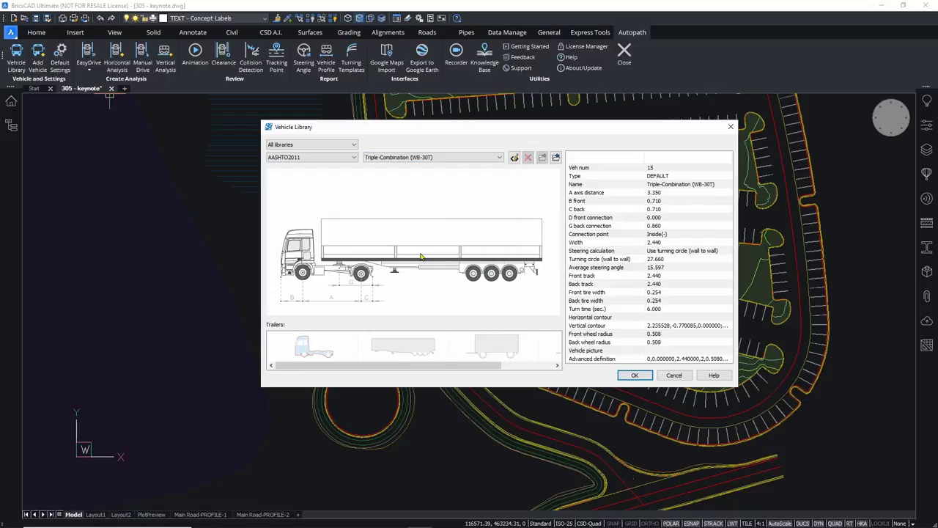
# Examine the triple-combination truck's steering angle, tire width, contour, turning circle and width parameters.
pyautogui.click(667, 269)
pyautogui.click(666, 292)
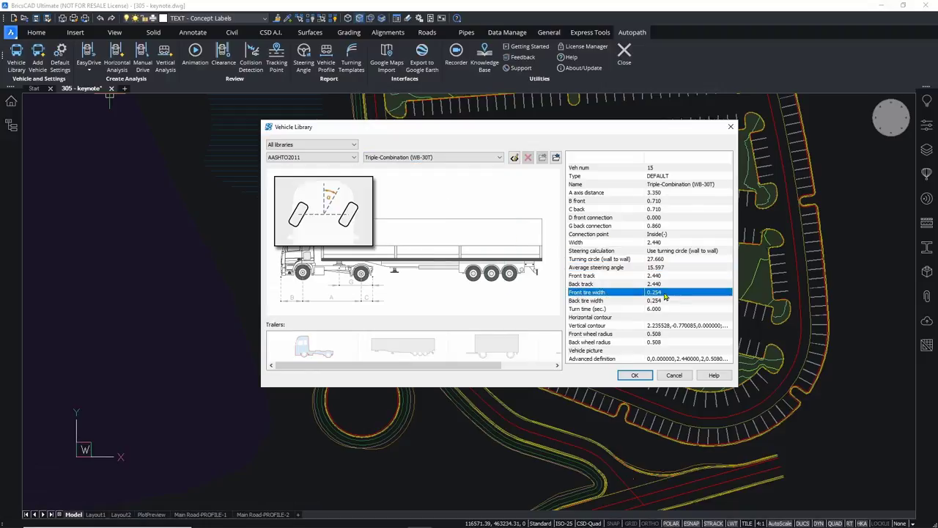
pyautogui.click(667, 317)
pyautogui.click(671, 260)
pyautogui.click(675, 243)
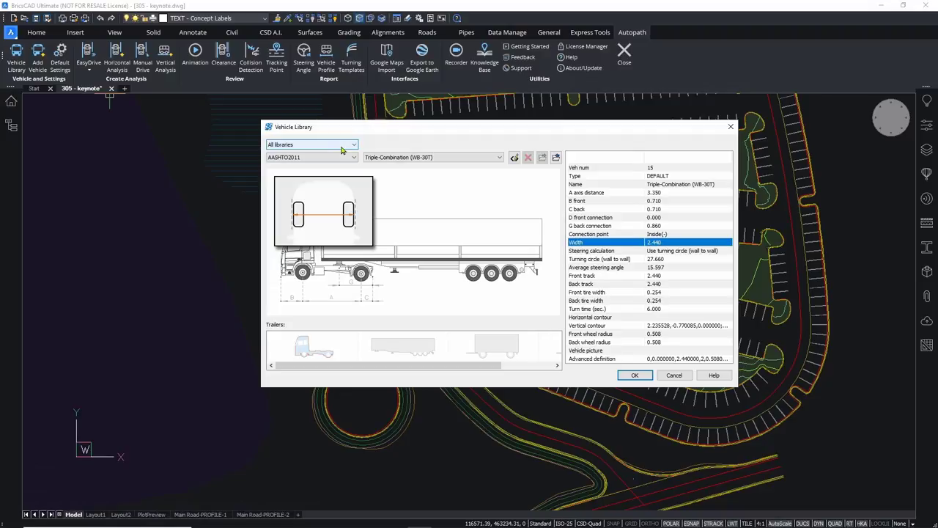
# Filter the vehicle library to SPECIAL LIBRARIES and preview the AIRCRAFT library.
pyautogui.click(341, 147)
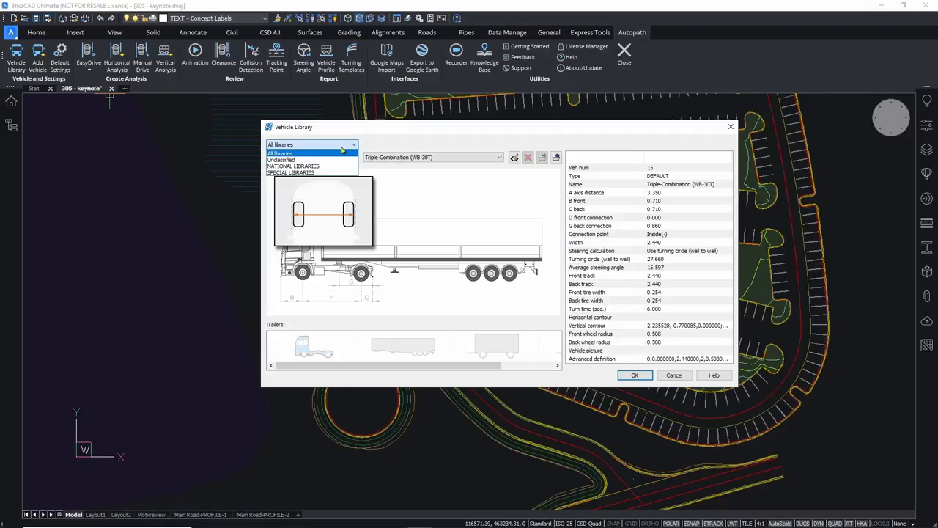
pyautogui.click(312, 173)
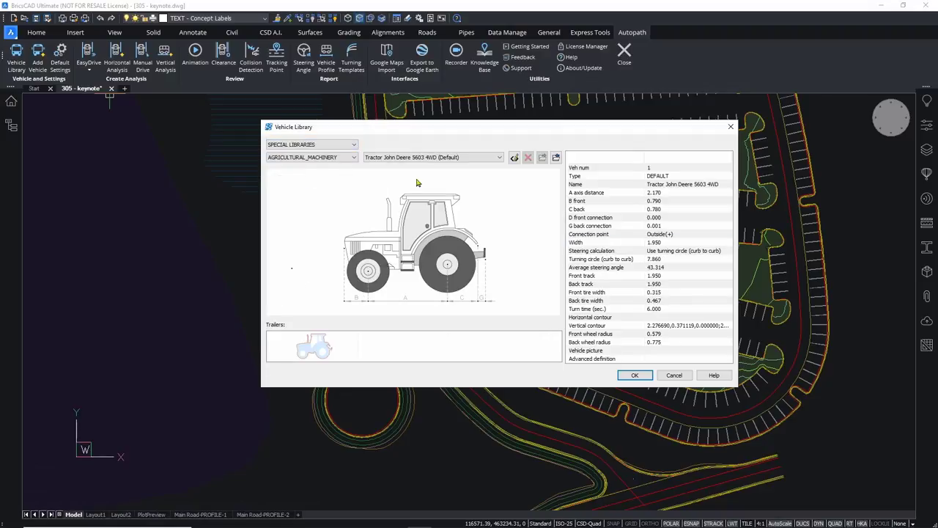
pyautogui.click(342, 158)
pyautogui.click(324, 173)
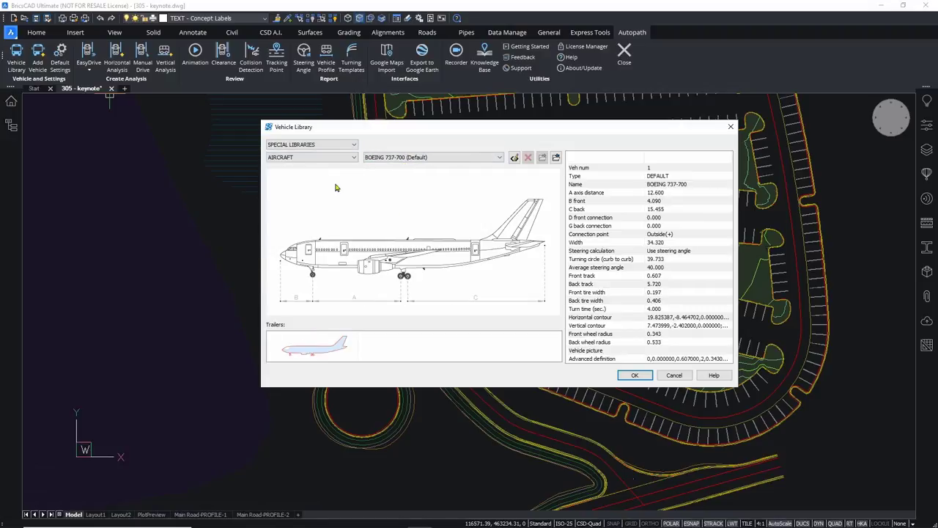
# Open the CRANE_KATO library and preview the MR-130 (275/80R22.5) AWS crane.
pyautogui.click(341, 158)
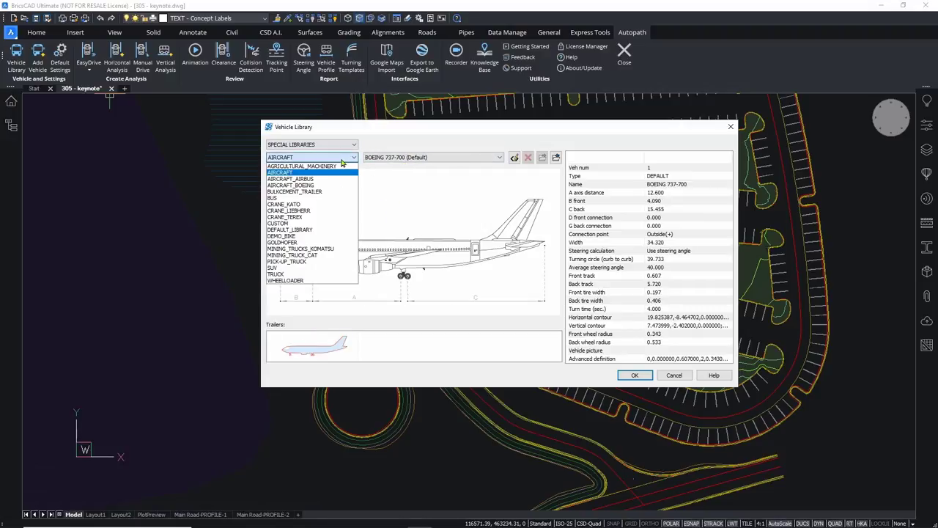
pyautogui.click(326, 205)
pyautogui.click(443, 157)
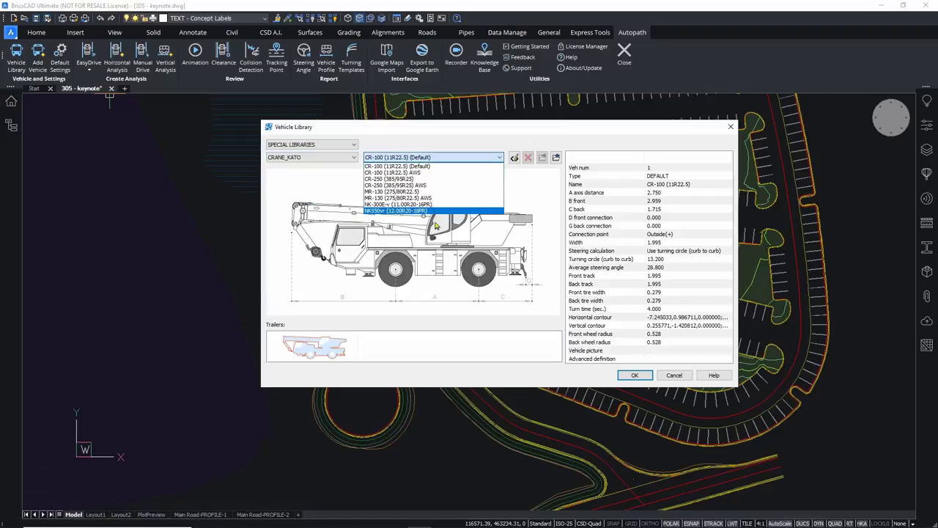
pyautogui.click(437, 199)
# Examine the crane's turning circle, back track, back tire width and overall width parameters.
pyautogui.click(667, 267)
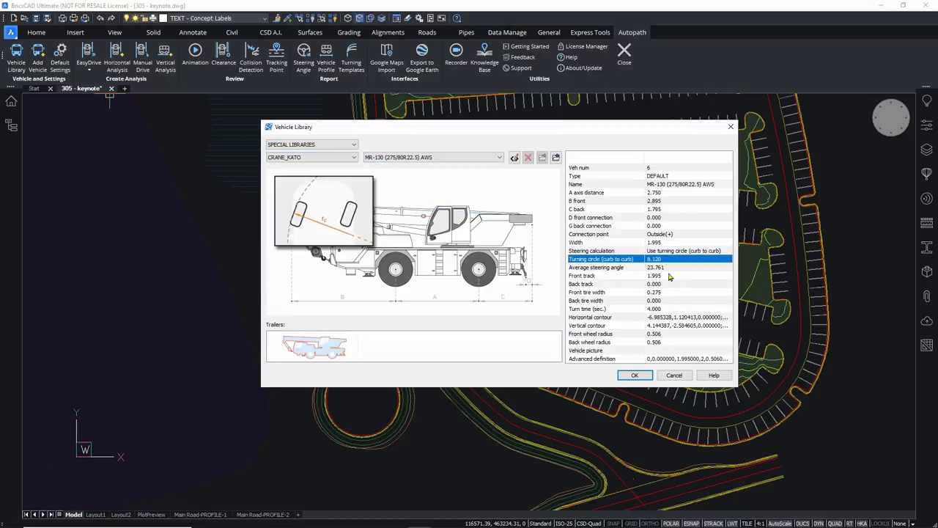
pyautogui.click(671, 285)
pyautogui.click(668, 301)
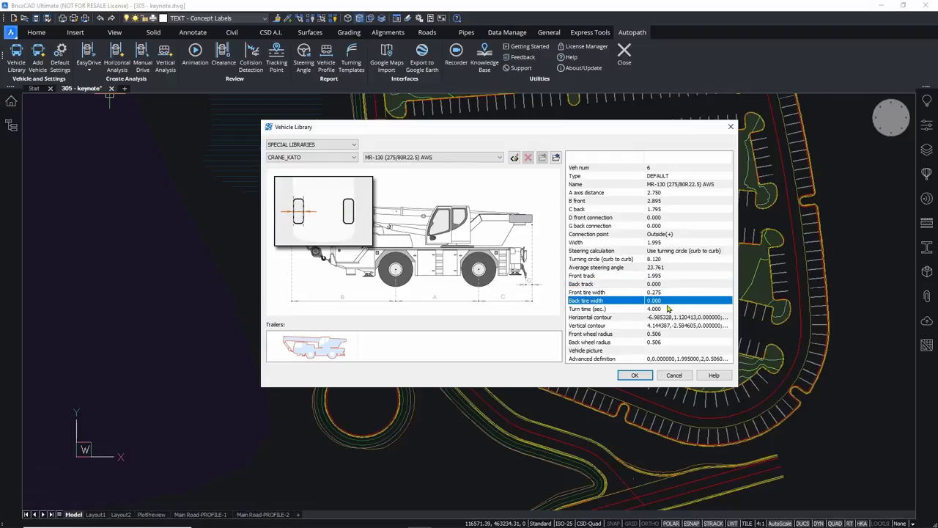
pyautogui.click(667, 246)
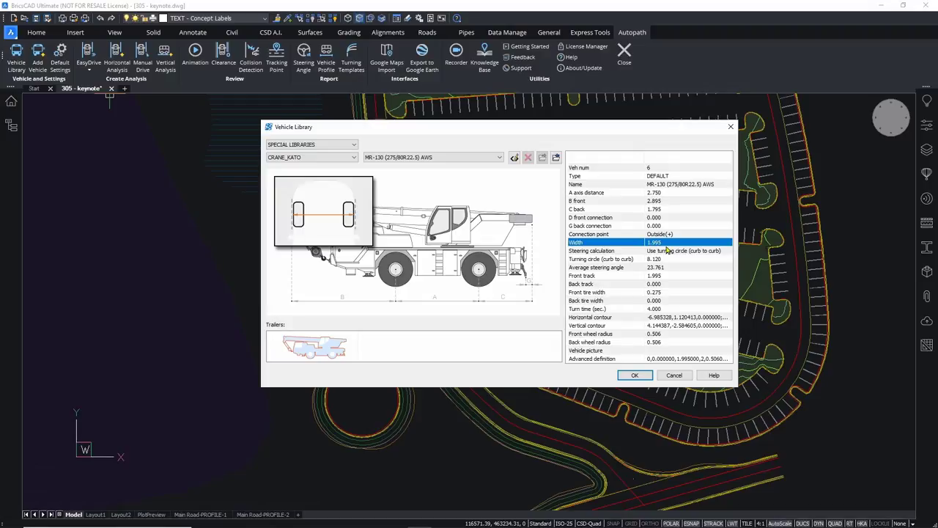
# Show all vehicle libraries again and choose the AASHTO2004 library.
pyautogui.click(323, 144)
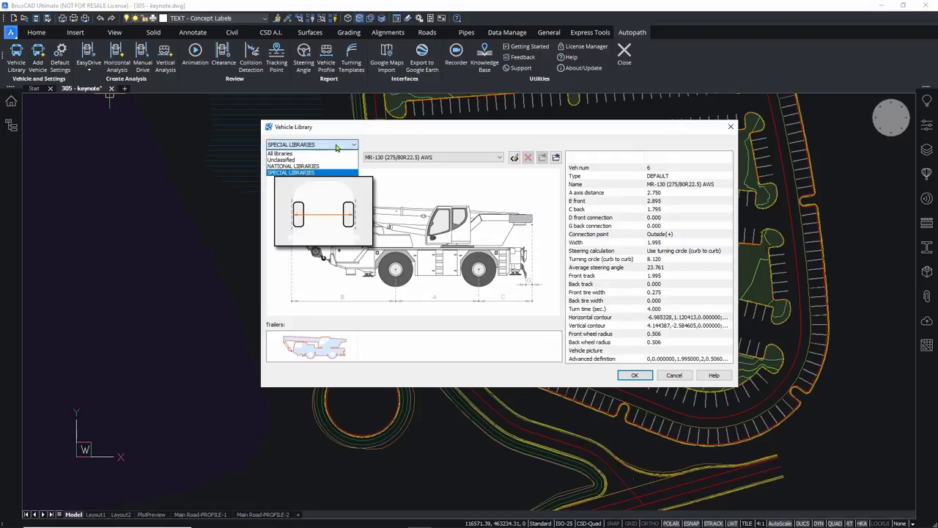
pyautogui.click(327, 157)
pyautogui.click(336, 158)
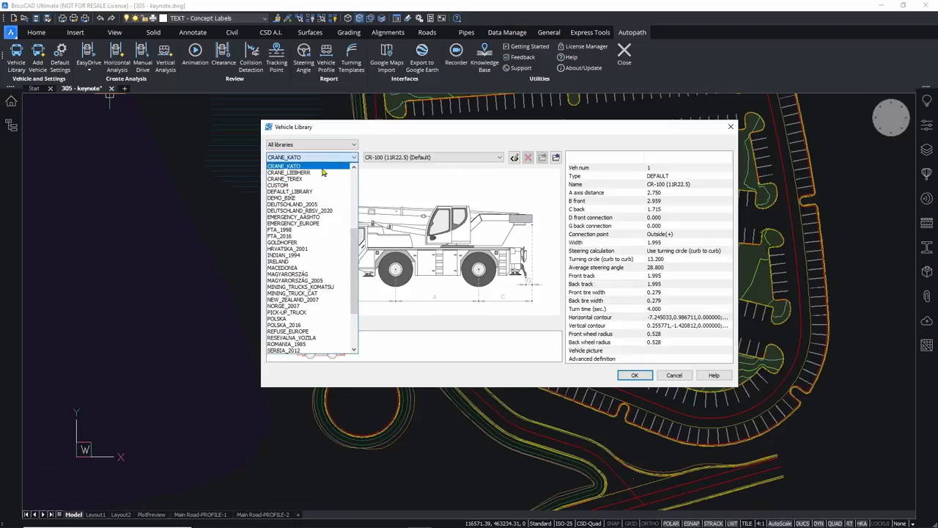
pyautogui.click(321, 168)
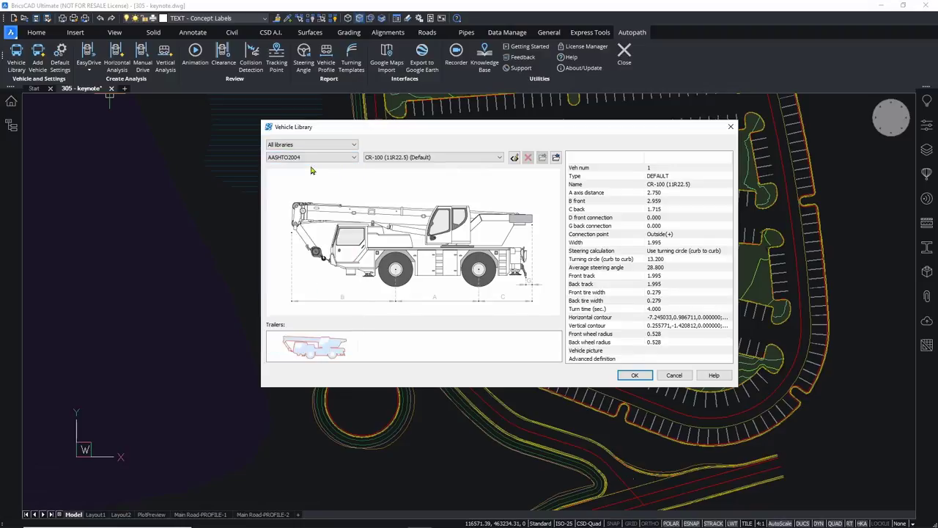
# Select the Single-Unit Truck (SU) from the AASHTO2004 library and accept it as the vehicle.
pyautogui.click(459, 160)
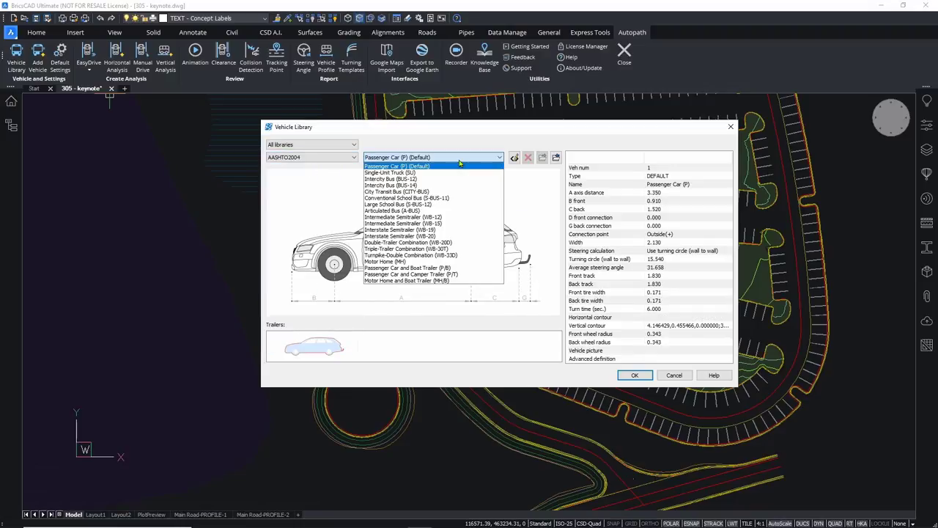
pyautogui.click(422, 173)
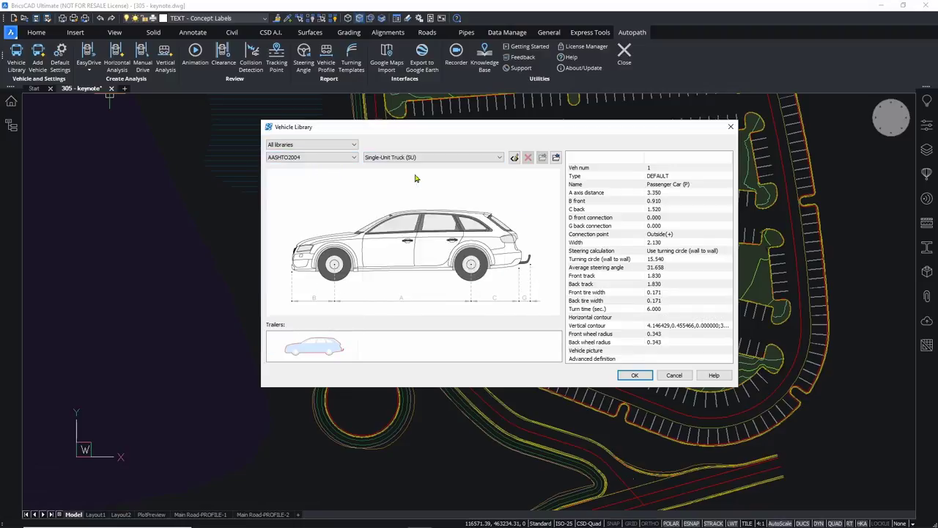
pyautogui.click(635, 376)
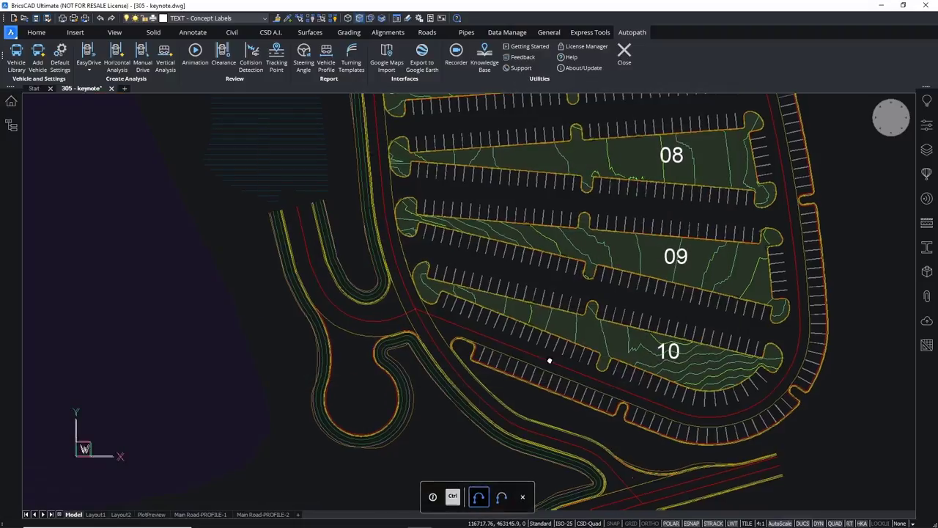
pyautogui.moveTo(550, 360); pyautogui.dragTo(521, 301, button='middle')
pyautogui.scroll(2, 463, 277)
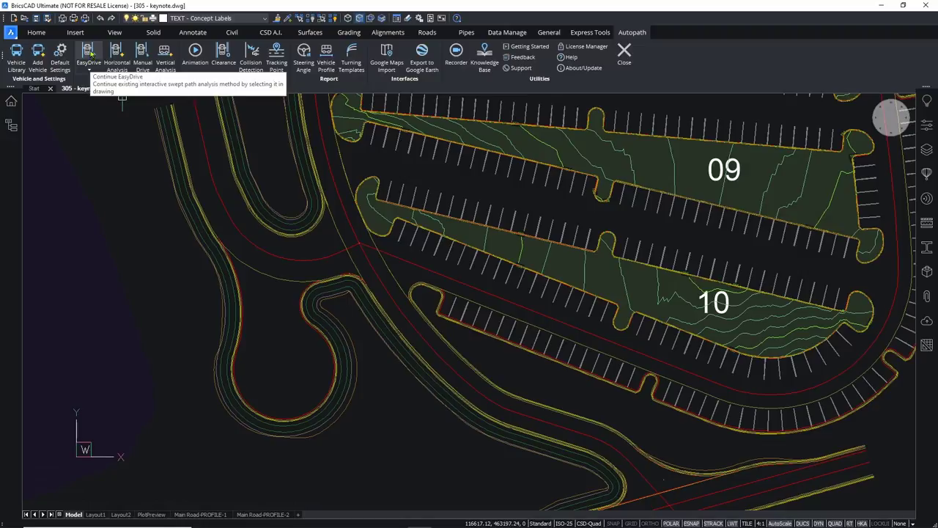
pyautogui.click(89, 53)
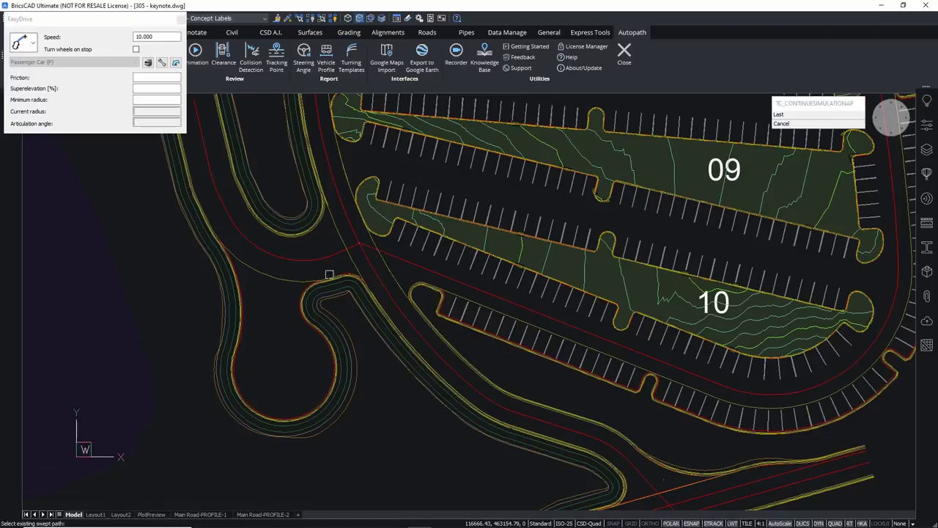
pyautogui.click(181, 22)
# Start a new EasyDrive swept path analysis with the AASHTO2004 Single-Unit Truck (SU).
pyautogui.click(89, 69)
pyautogui.click(102, 86)
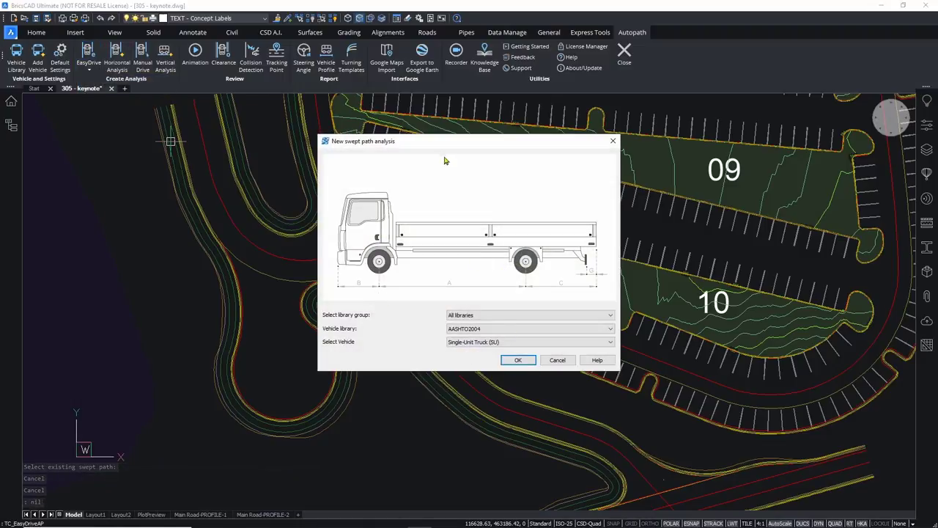
pyautogui.click(513, 314)
pyautogui.click(496, 321)
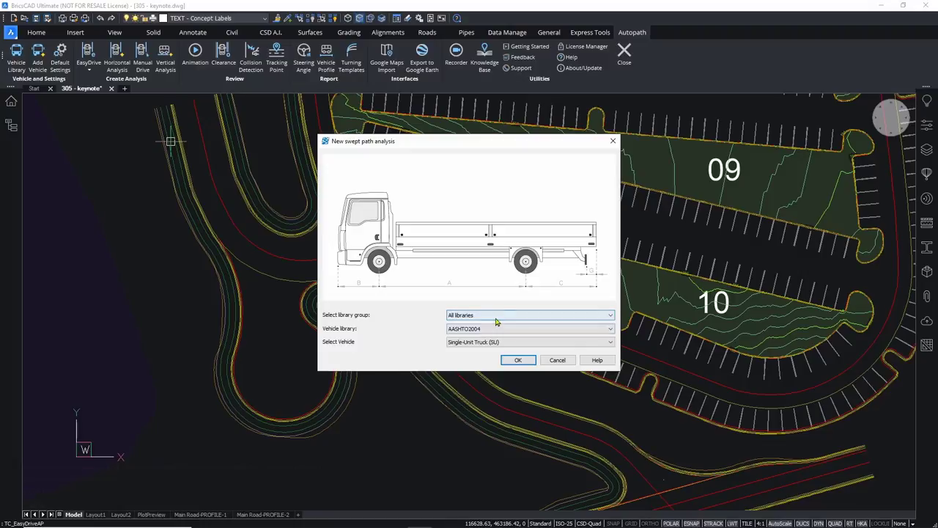
pyautogui.click(518, 360)
# Place the truck on the main road just southeast of the access road junction and drive it along an arc into the access road.
pyautogui.scroll(3, 404, 324)
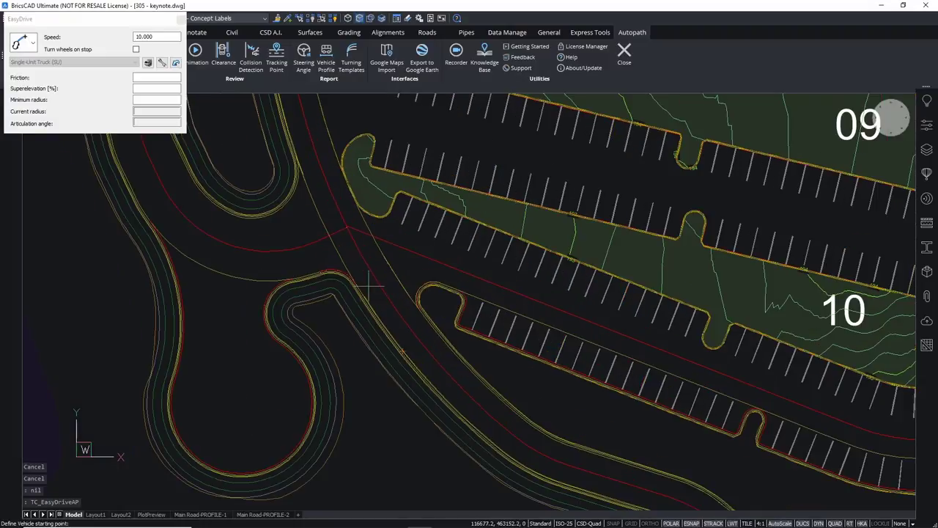
pyautogui.scroll(2, 463, 348)
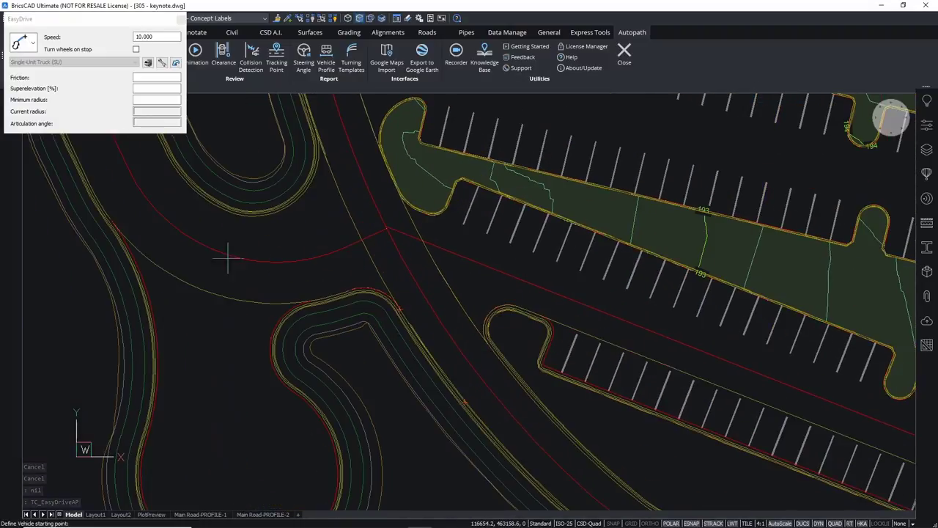
pyautogui.scroll(-1, 220, 256)
pyautogui.scroll(1, 273, 240)
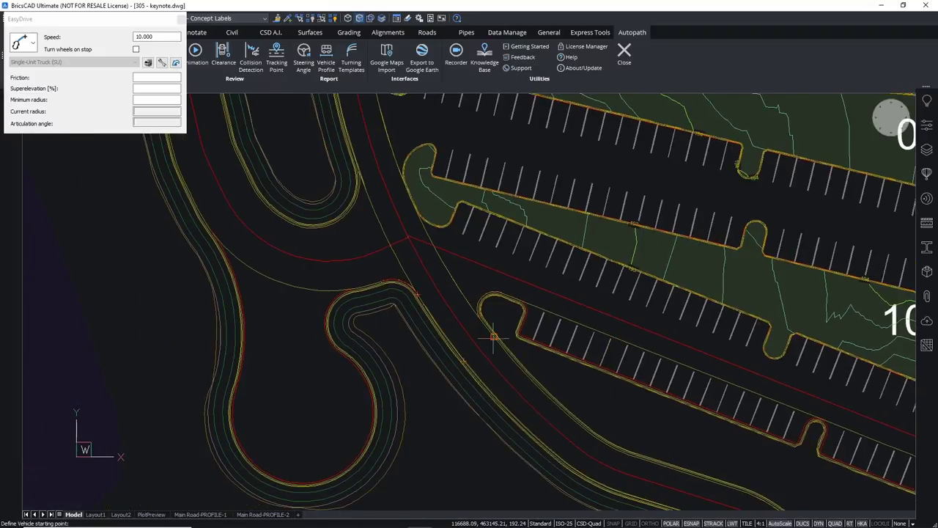
pyautogui.scroll(1, 475, 326)
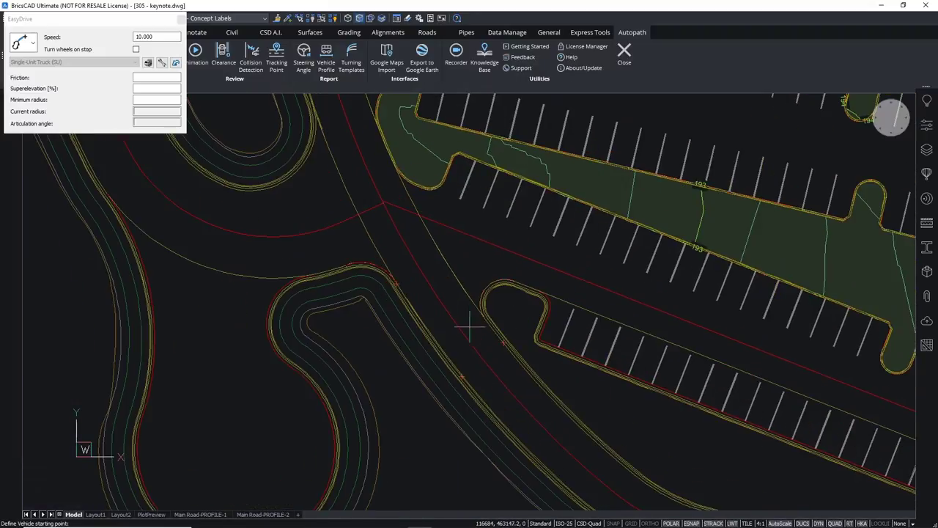
pyautogui.click(506, 372)
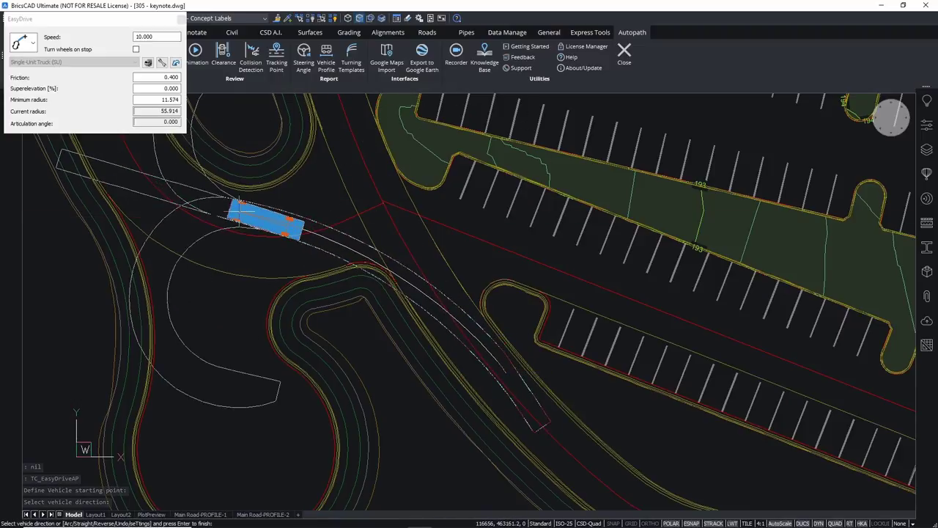
pyautogui.click(244, 220)
# Drive the truck further up the access road, and switch to a reverse path to back it into the turning area.
pyautogui.moveTo(245, 236); pyautogui.dragTo(318, 283, button='middle')
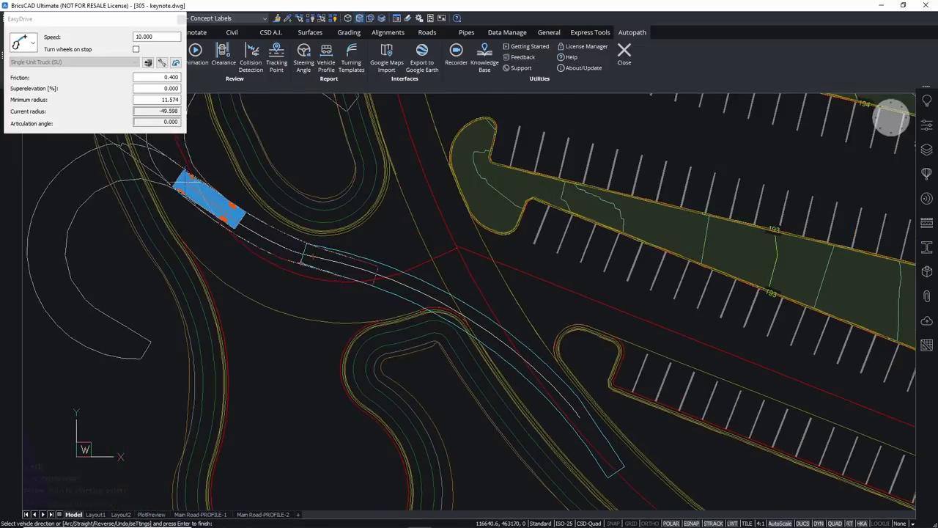
pyautogui.click(34, 43)
pyautogui.click(42, 90)
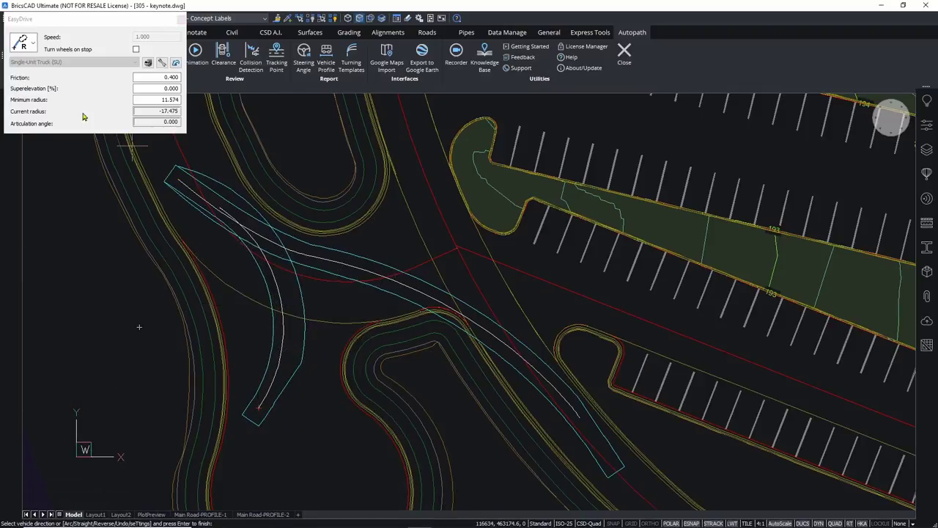
# Switch to an arc path, drive the truck forward out of the turning area toward the junction, and finish the swept path.
pyautogui.click(33, 48)
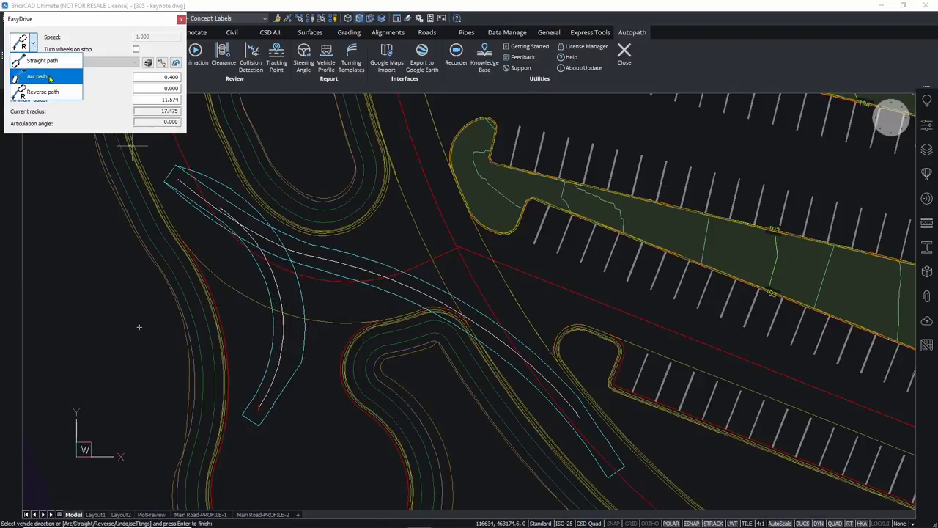
pyautogui.click(50, 78)
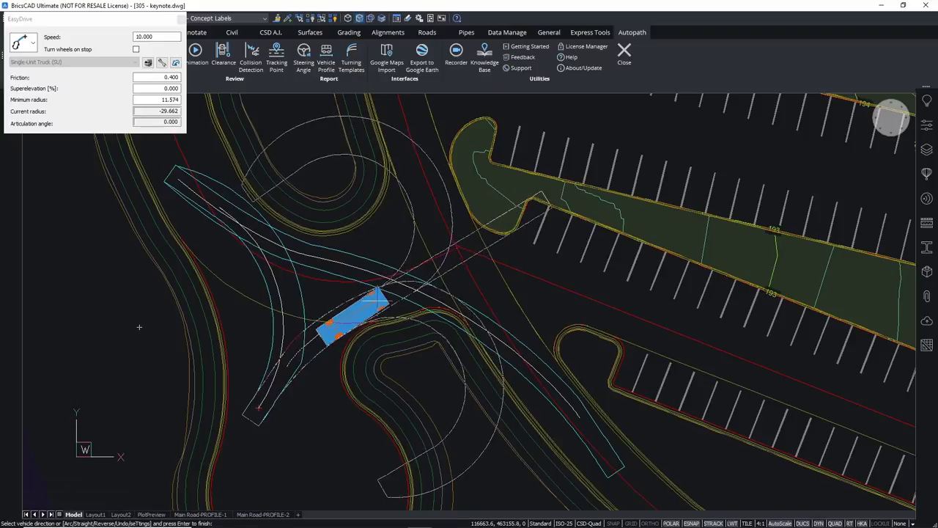
pyautogui.press('Return')
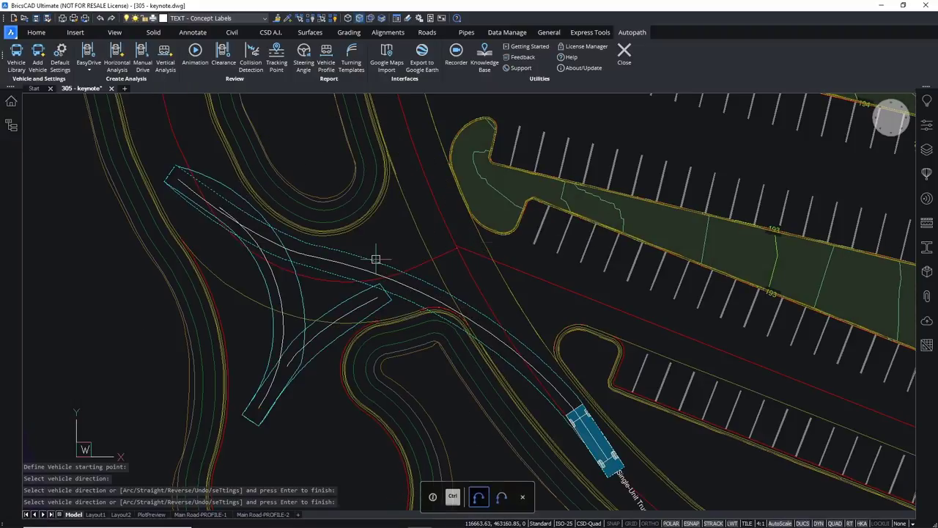
pyautogui.press('Return')
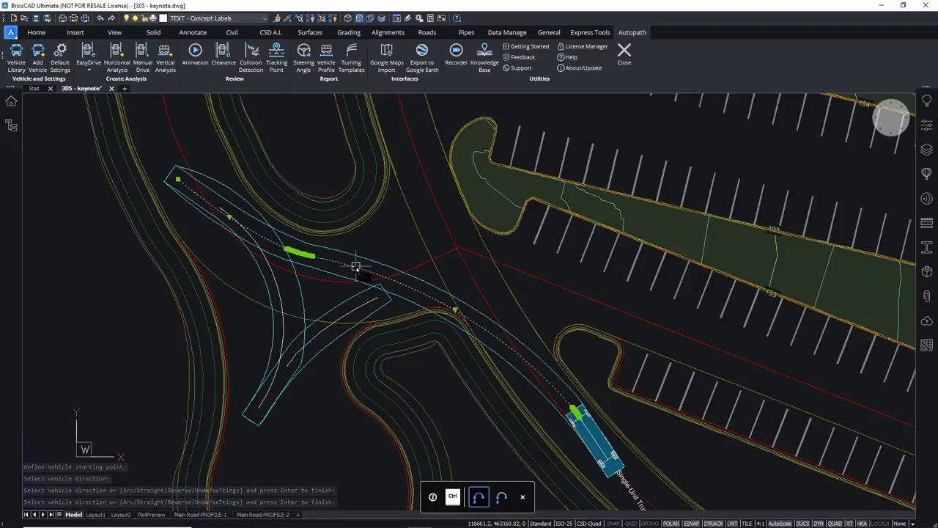
# Try to reshape the swept path by moving its turnaround point and an intermediate axis point.
pyautogui.click(177, 178)
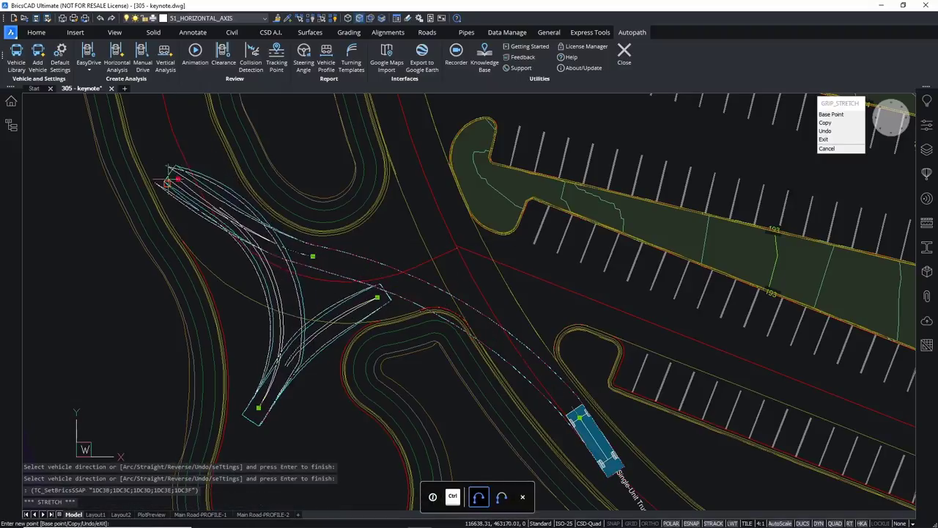
pyautogui.press('Escape')
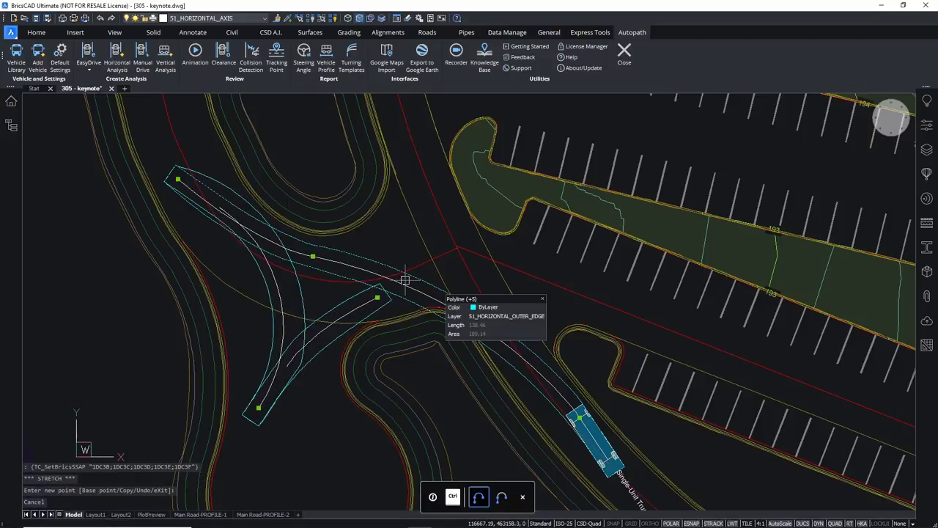
pyautogui.click(310, 255)
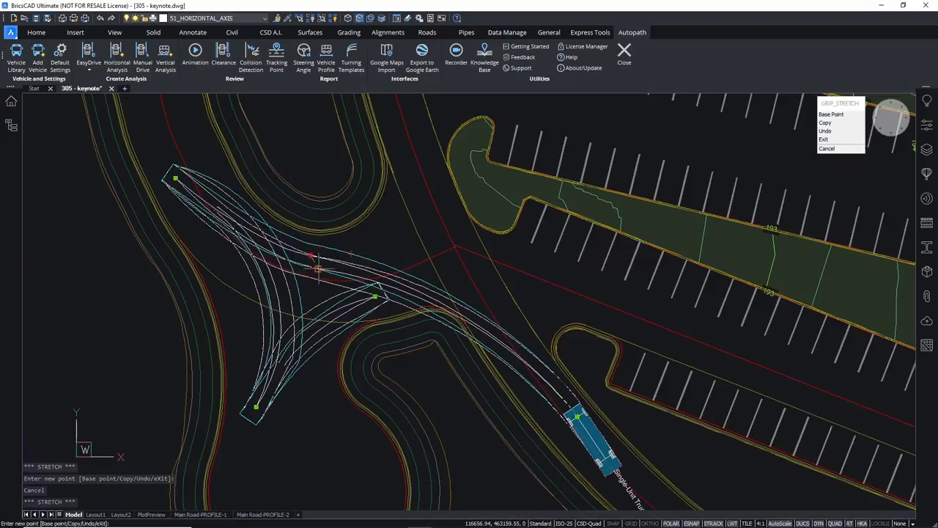
pyautogui.press('Escape')
pyautogui.press('Escape')
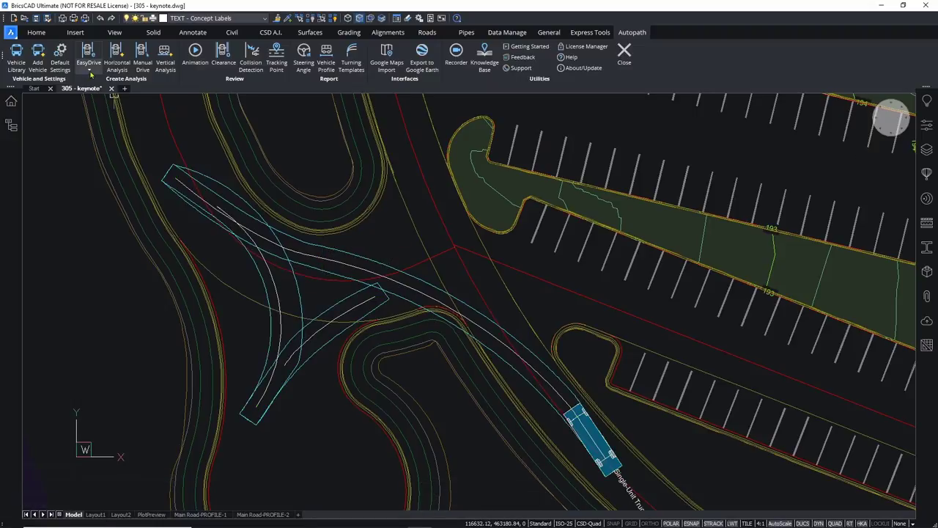
# Continue the existing swept path with an arc around the kerb corner back onto the main road, and end the EasyDrive simulation.
pyautogui.click(89, 68)
pyautogui.click(118, 104)
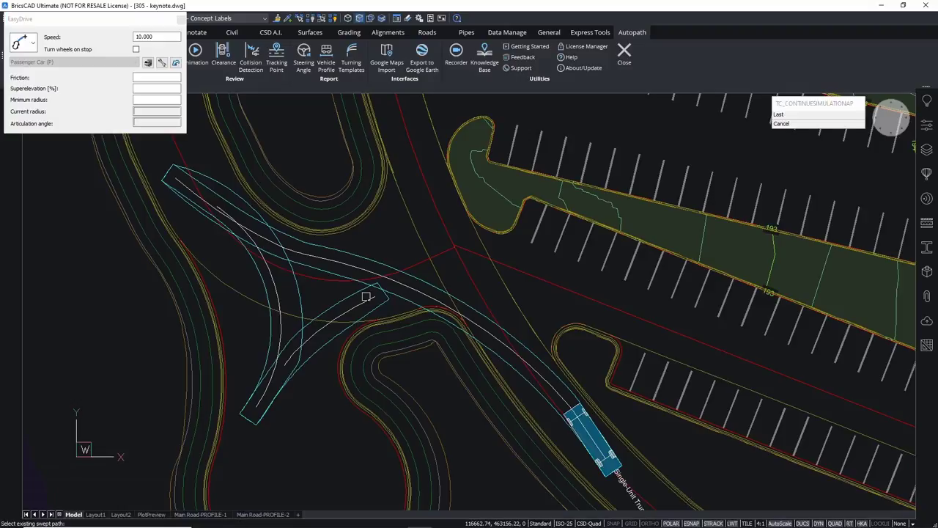
pyautogui.click(366, 300)
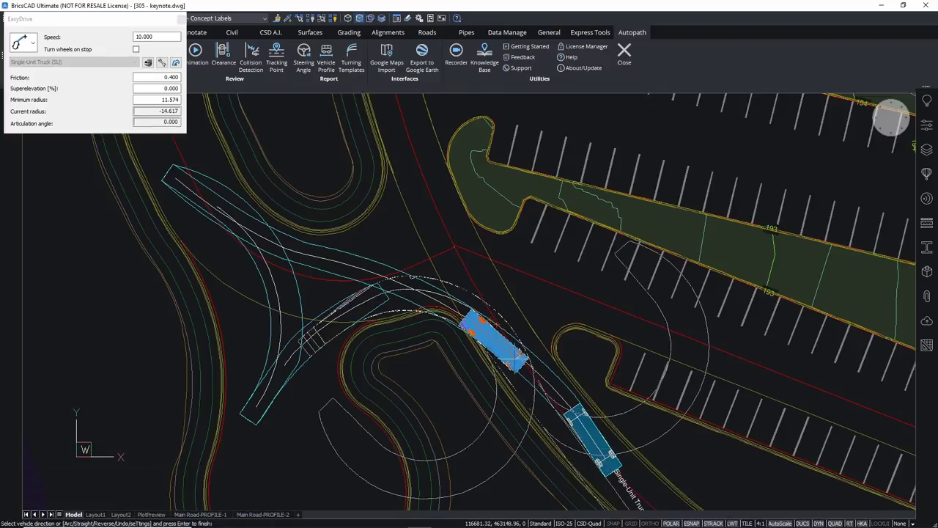
pyautogui.click(515, 352)
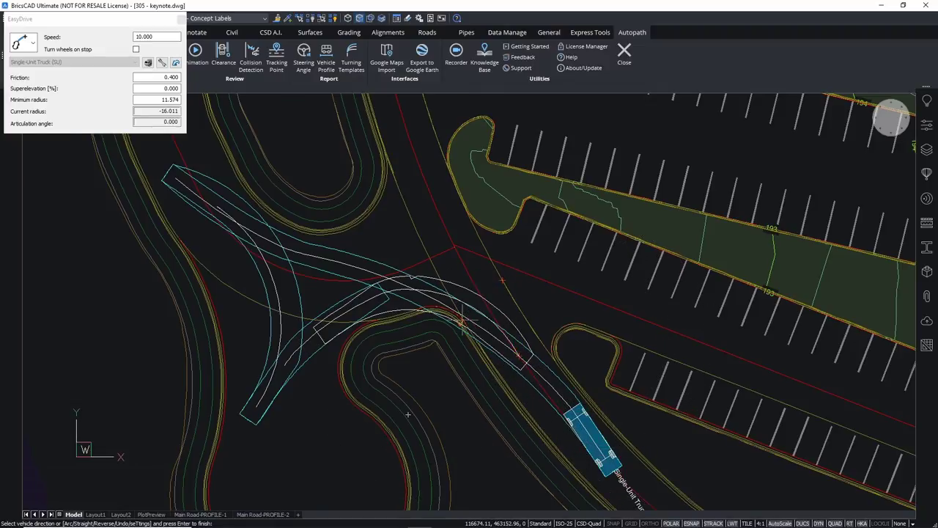
pyautogui.scroll(2, 407, 415)
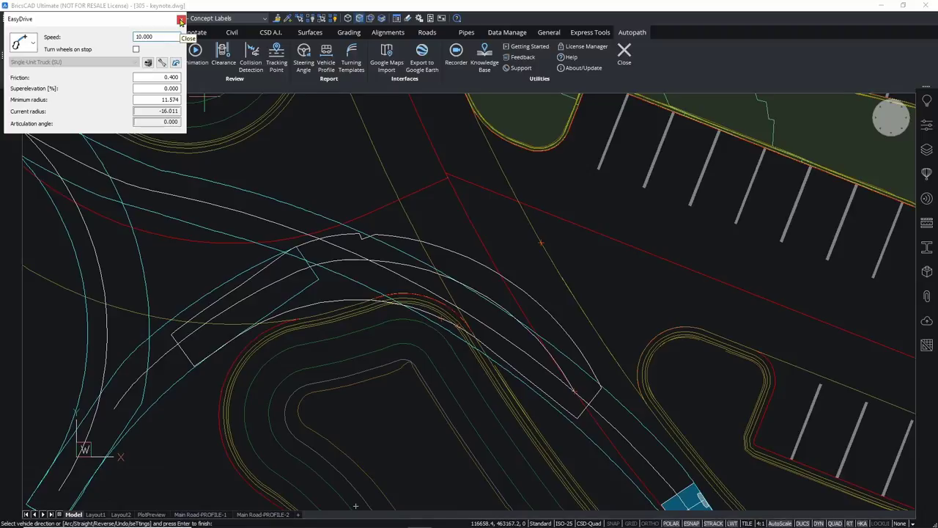
pyautogui.click(181, 21)
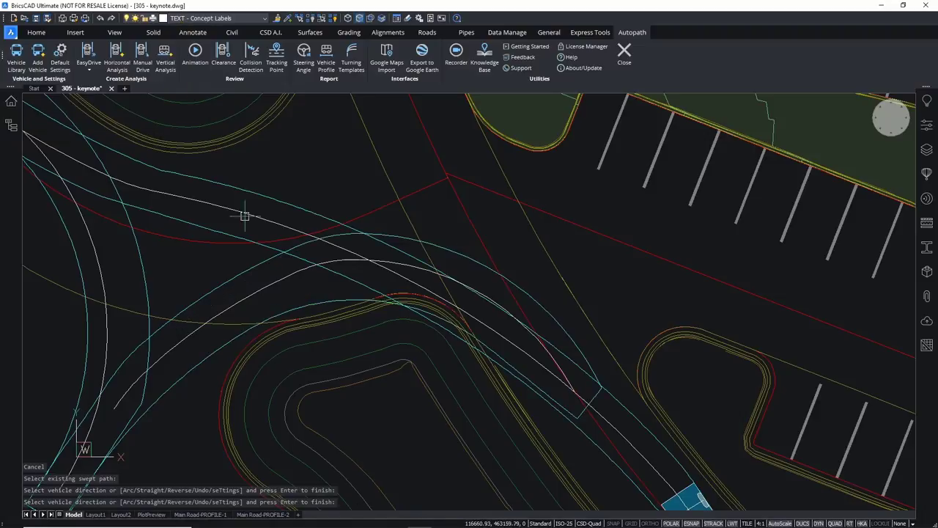
# Create a steering angle report for the truck's swept path and place it in the empty area east of the car park.
pyautogui.moveTo(340, 165); pyautogui.dragTo(381, 174, button='middle')
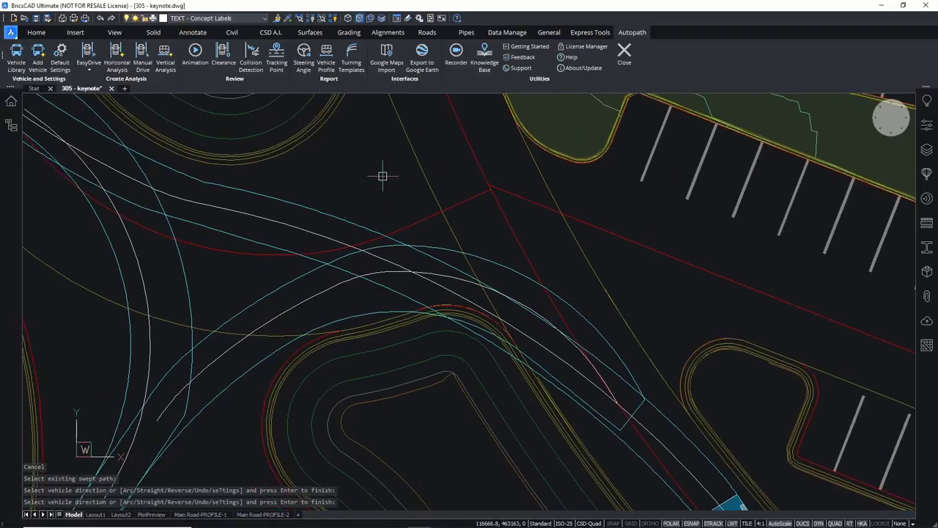
pyautogui.press('Escape')
pyautogui.press('Escape')
pyautogui.press('Escape')
pyautogui.click(304, 63)
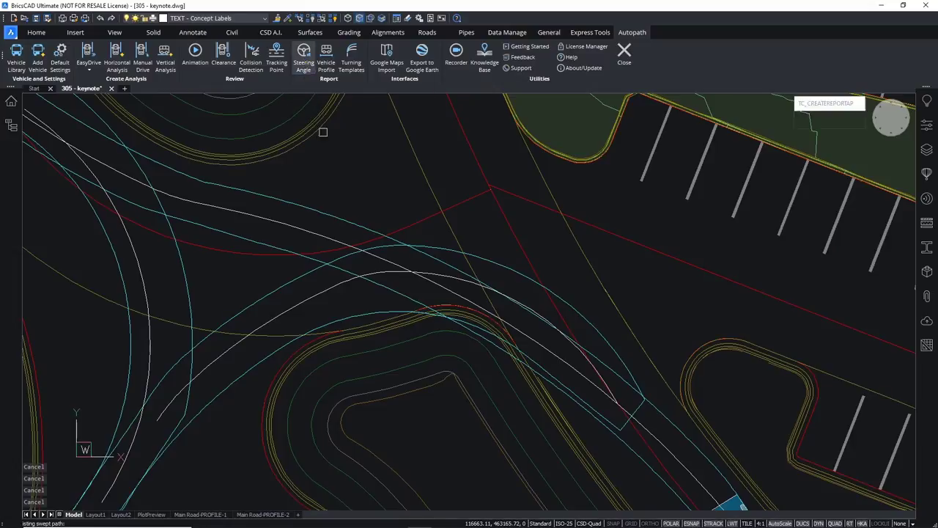
pyautogui.click(297, 229)
pyautogui.scroll(-6, 356, 190)
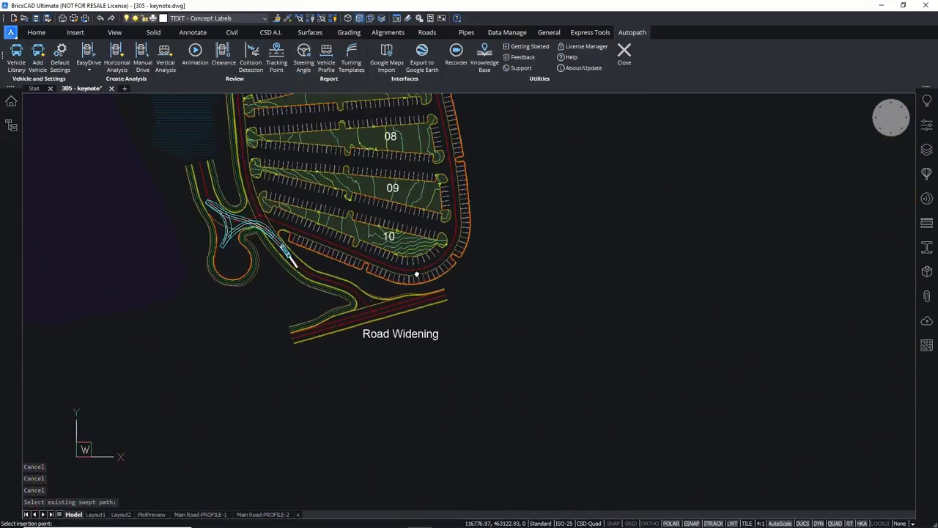
pyautogui.scroll(5, 572, 241)
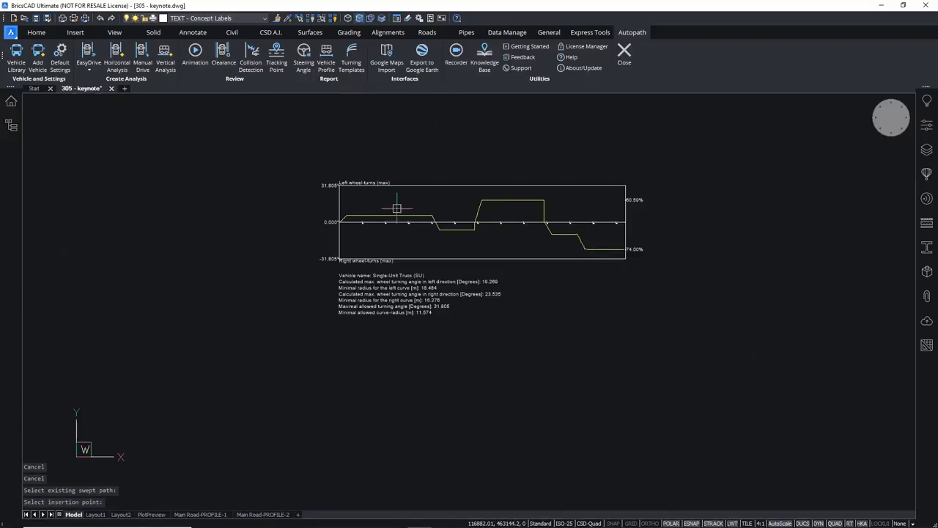
pyautogui.scroll(4, 496, 215)
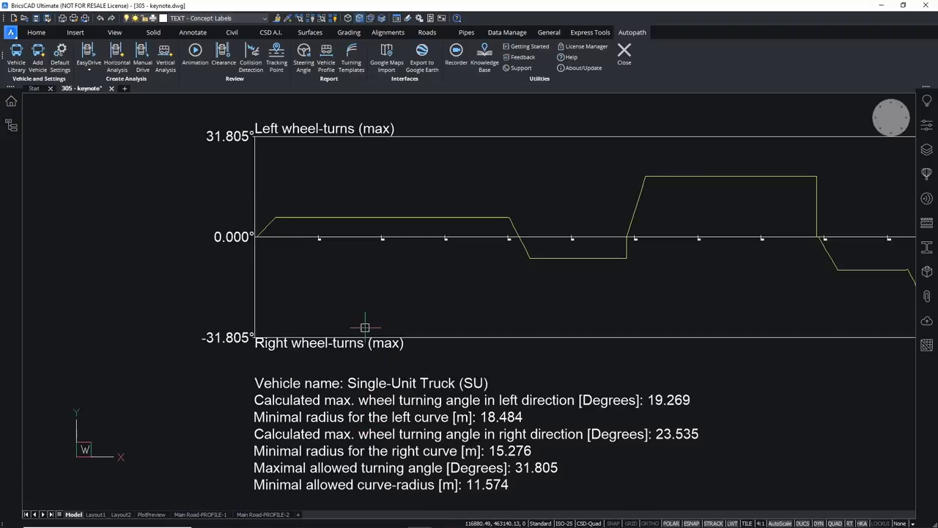
# Set the radius of the kerb return between the Main Road and the Access Road to 12 and update its alignment.
pyautogui.scroll(-8, 377, 293)
pyautogui.scroll(8, 105, 260)
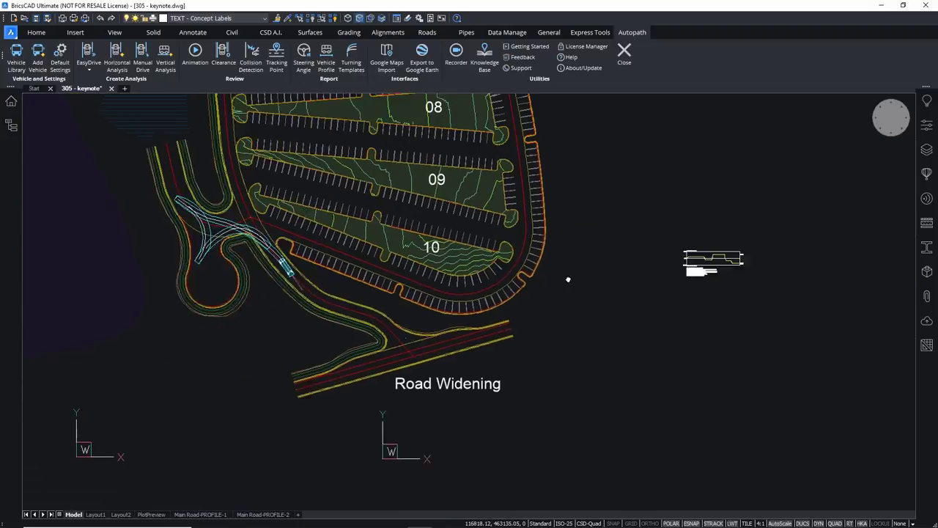
pyautogui.scroll(2, 395, 189)
pyautogui.press('Escape')
pyautogui.press('Escape')
pyautogui.press('Escape')
pyautogui.scroll(2, 403, 208)
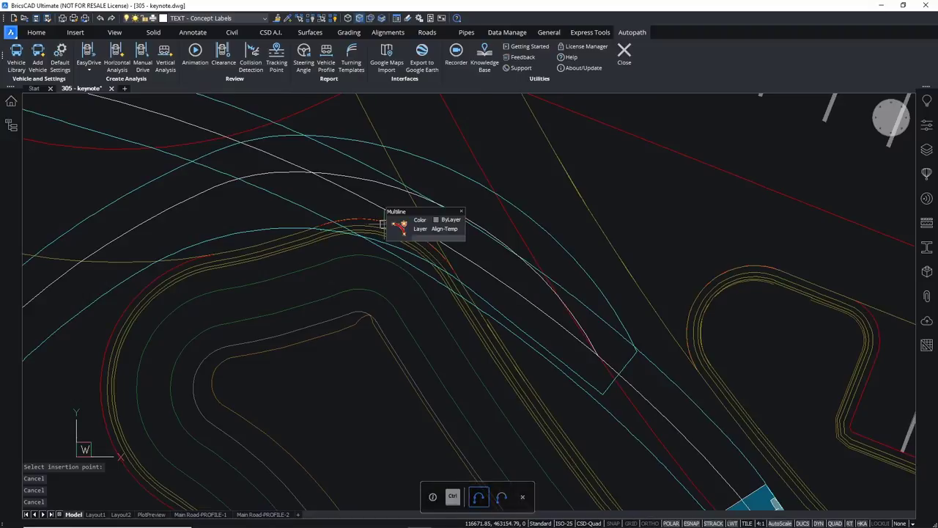
pyautogui.doubleClick(382, 223)
pyautogui.click(110, 255)
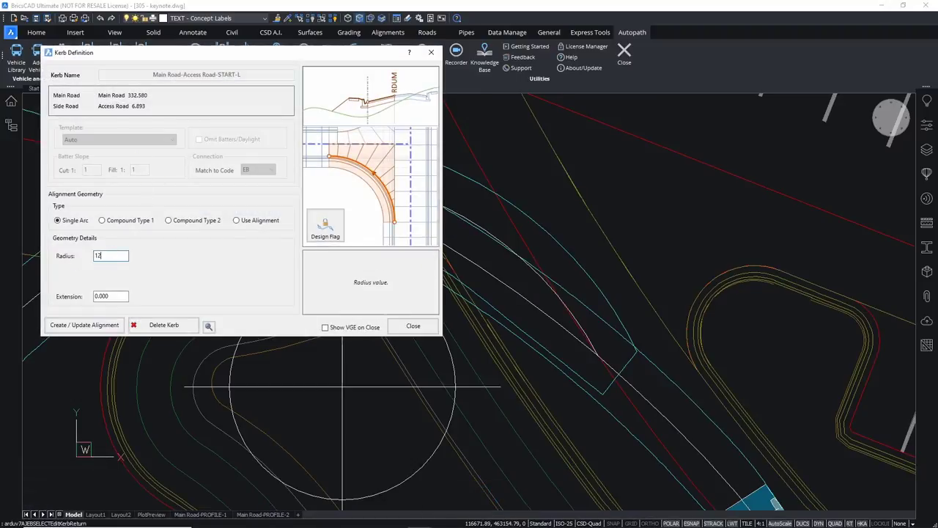
pyautogui.click(88, 325)
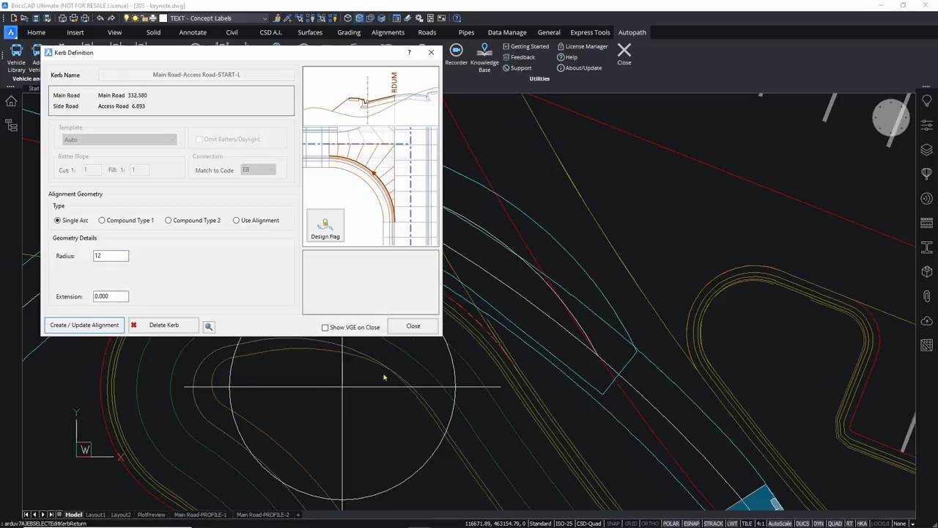
pyautogui.click(409, 327)
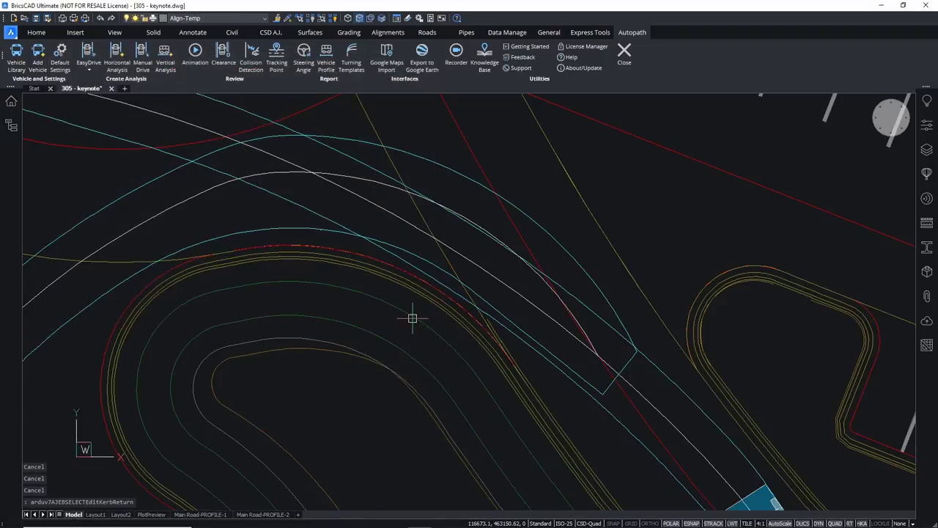
pyautogui.moveTo(301, 253)
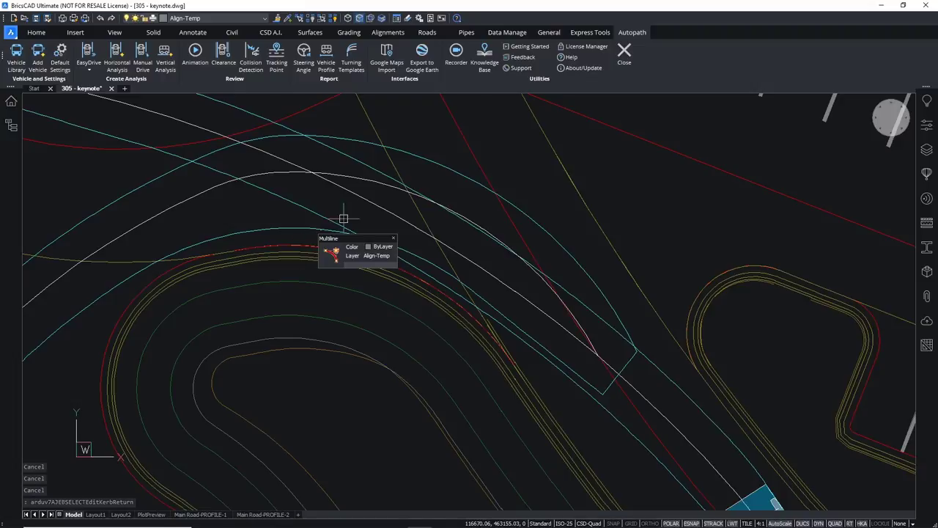
pyautogui.scroll(-4, 406, 246)
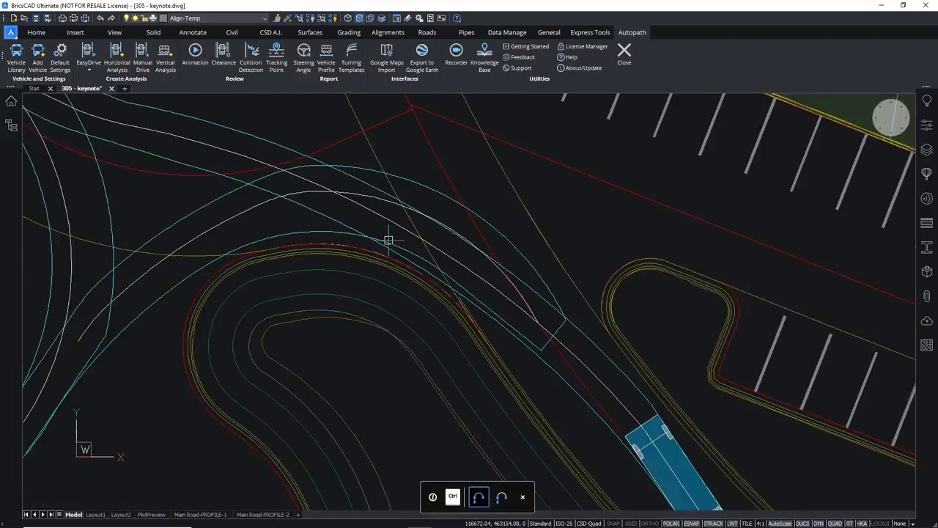
# Animate the Single-Unit Truck along its swept path, drawing its trace through the turning area, and clear the trace before closing the animation.
pyautogui.scroll(-2, 344, 293)
pyautogui.moveTo(347, 308); pyautogui.dragTo(446, 342, button='middle')
pyautogui.press('Escape')
pyautogui.press('Escape')
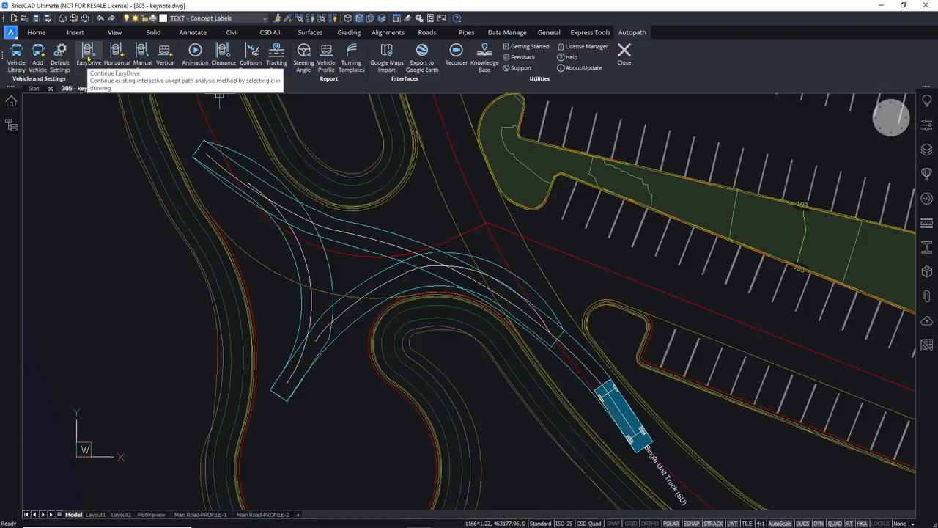
pyautogui.click(195, 52)
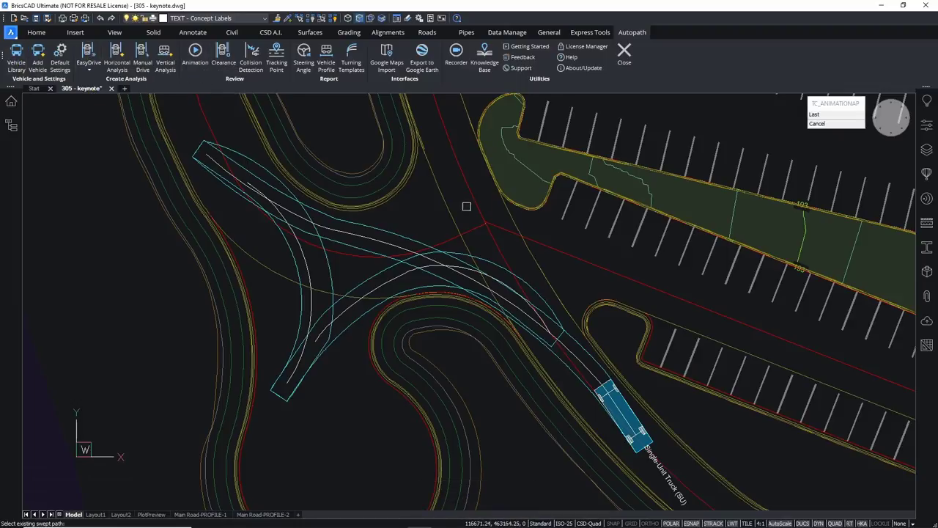
pyautogui.click(373, 244)
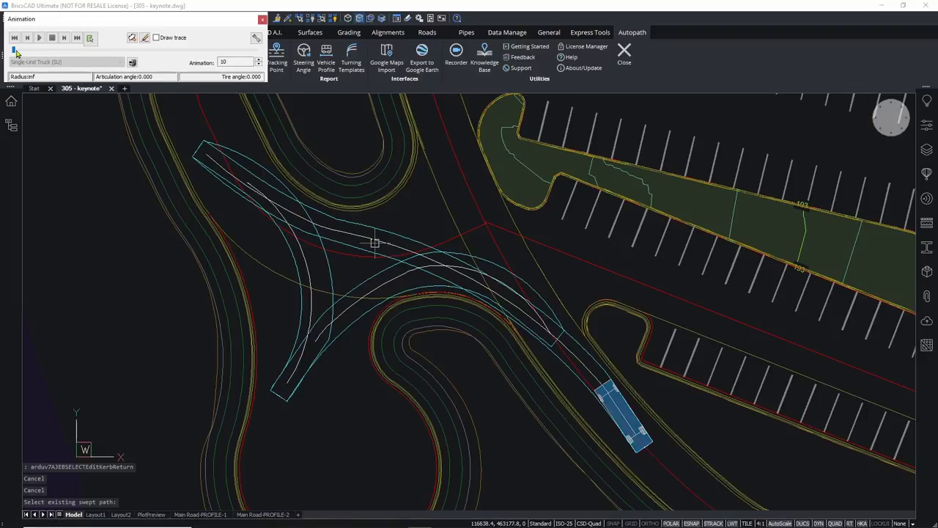
pyautogui.click(17, 51)
pyautogui.moveTo(60, 53); pyautogui.dragTo(165, 51)
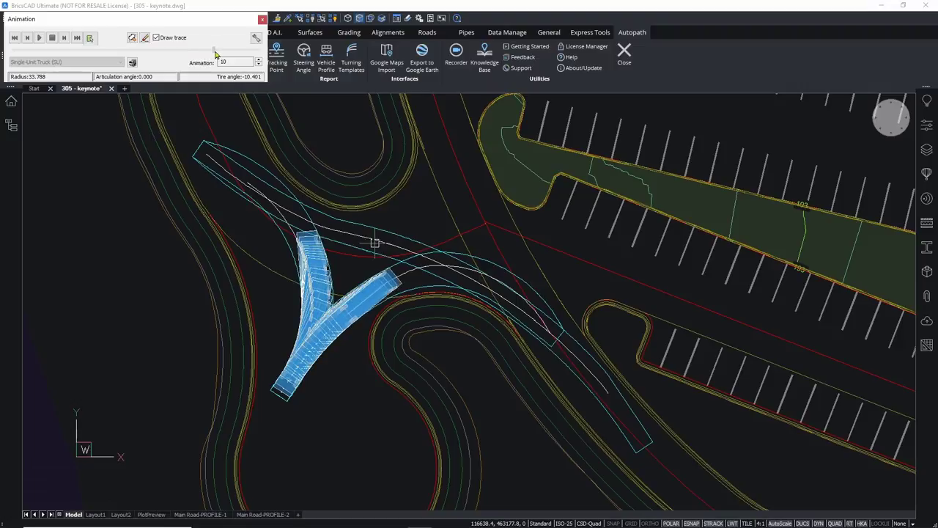
pyautogui.moveTo(214, 53); pyautogui.dragTo(148, 75)
pyautogui.click(145, 39)
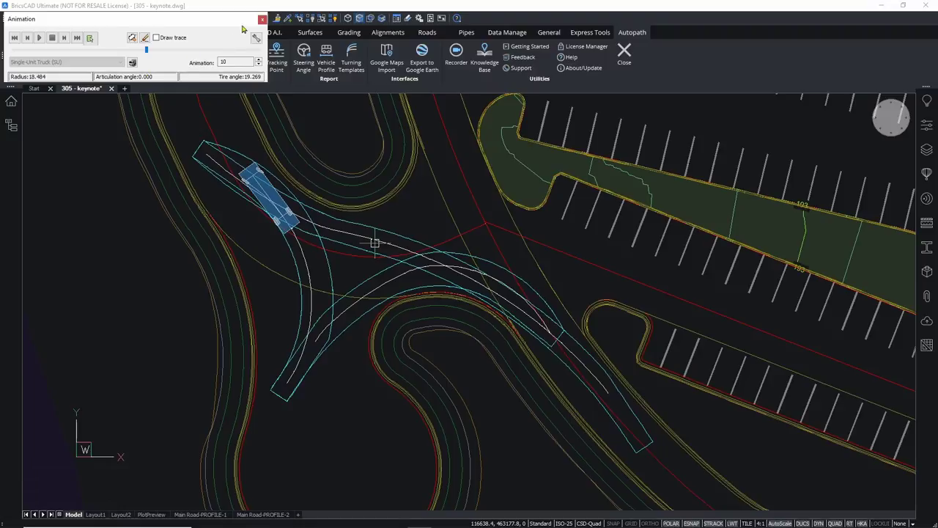
pyautogui.click(263, 19)
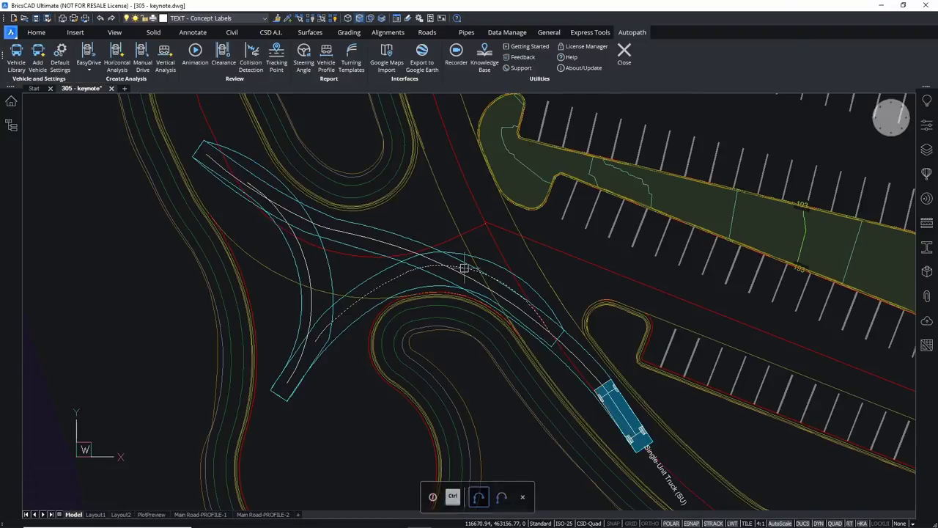
pyautogui.scroll(-3, 418, 262)
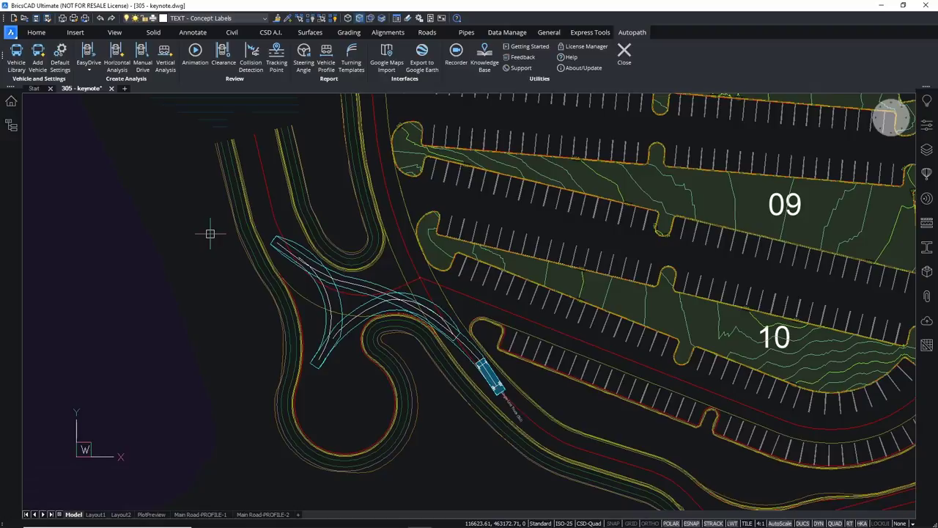
pyautogui.scroll(-3, 403, 306)
pyautogui.moveTo(394, 301); pyautogui.dragTo(357, 322, button='middle')
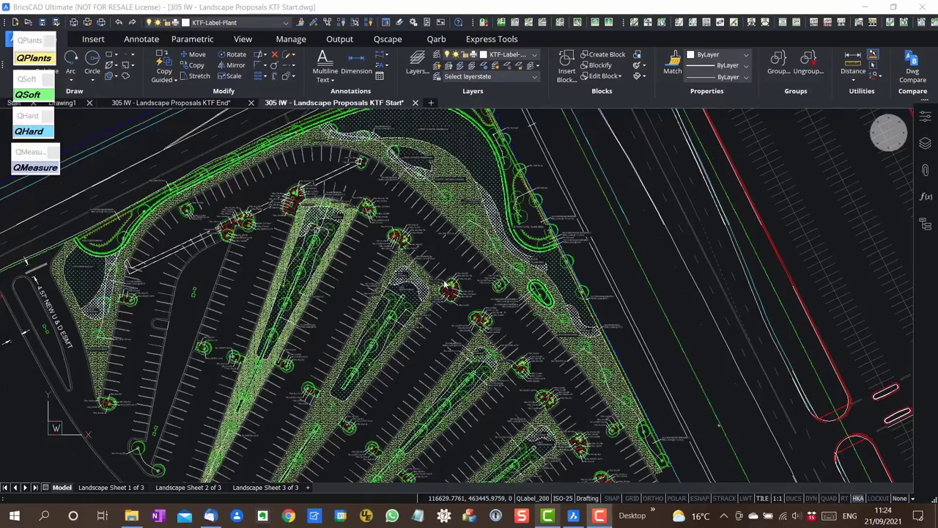
# Insert a Tree-Extra Heavy Standard block at the lower end of the car park planting island in the landscape proposals drawing.
pyautogui.scroll(6, 467, 331)
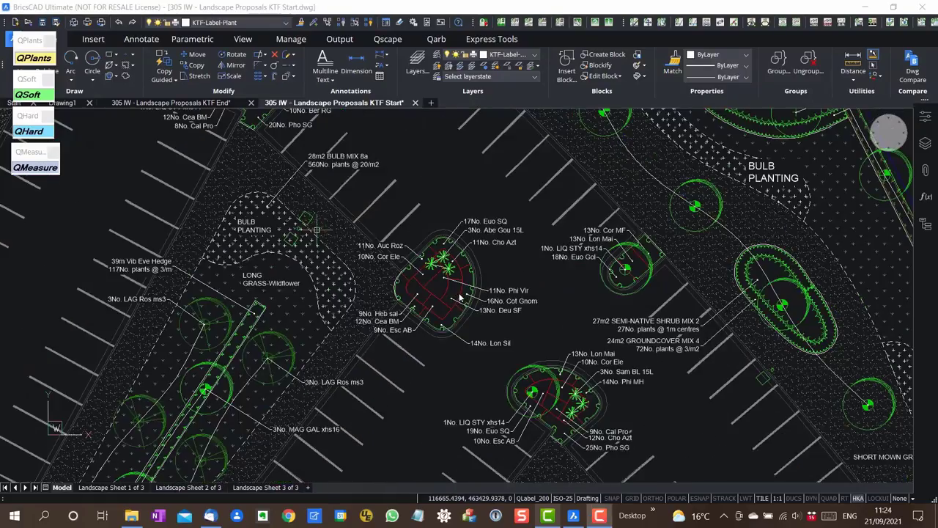
pyautogui.scroll(2, 467, 336)
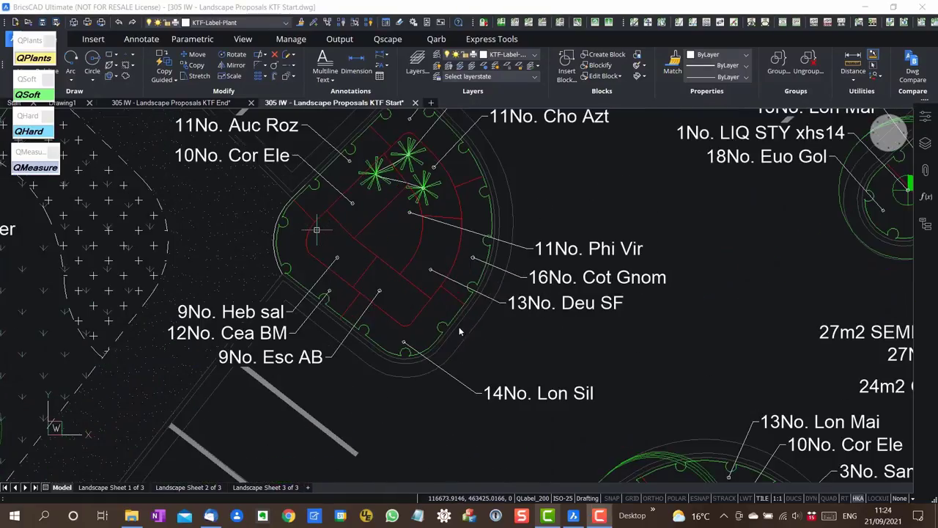
pyautogui.click(37, 95)
pyautogui.doubleClick(76, 243)
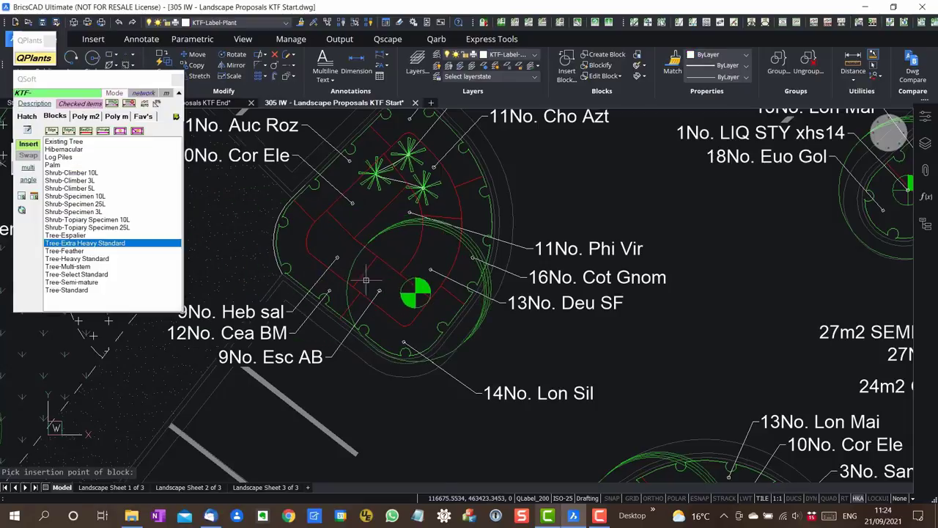
# Label the new tree as Liquidambar styraciflua, LIQ STY xhs14, placing the leader text beside the planting island.
pyautogui.click(40, 59)
pyautogui.doubleClick(93, 241)
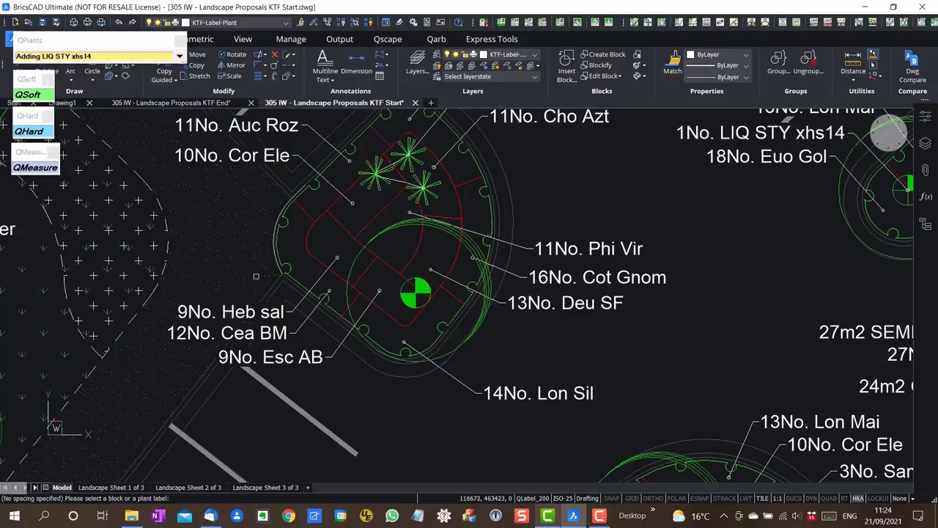
pyautogui.click(500, 339)
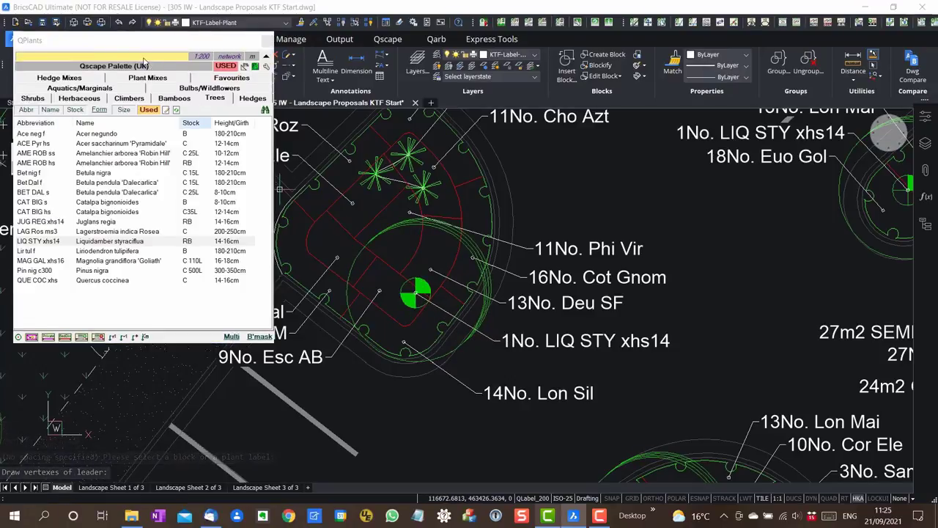
# Generate the plant schedule and import it onto Landscape Sheet 1 of 3, between the plan viewport and the key.
pyautogui.click(39, 163)
pyautogui.click(46, 201)
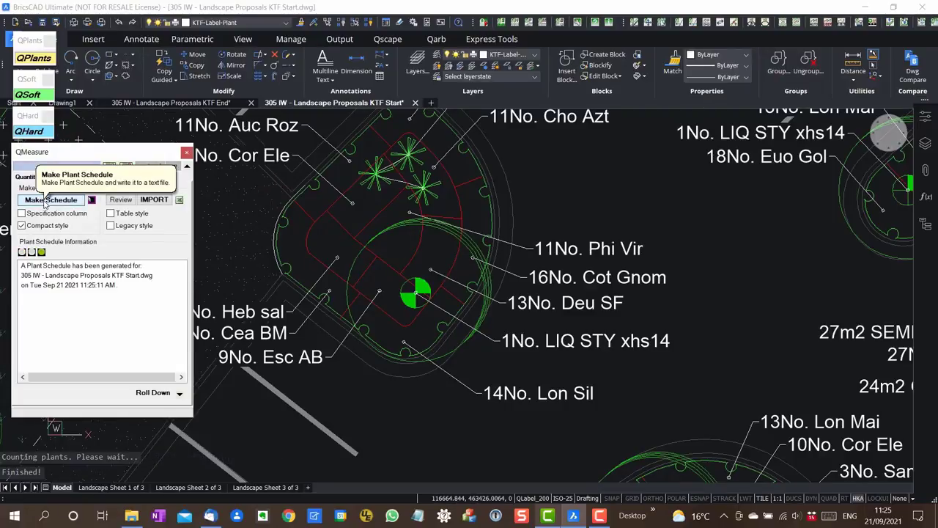
pyautogui.click(94, 487)
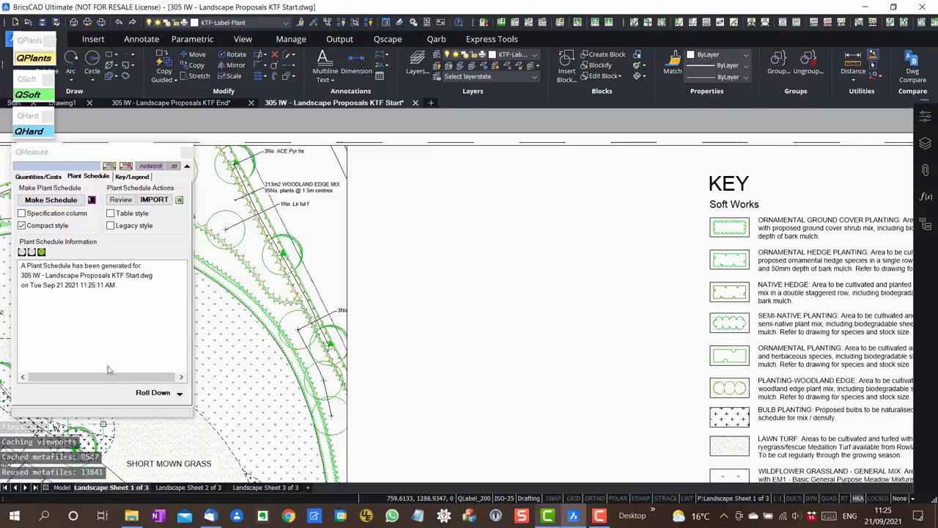
pyautogui.click(154, 200)
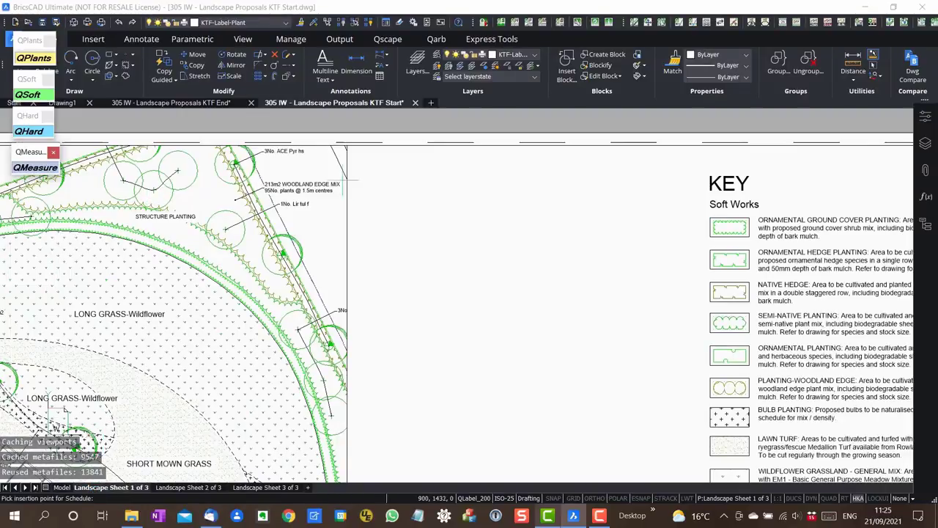
pyautogui.click(347, 144)
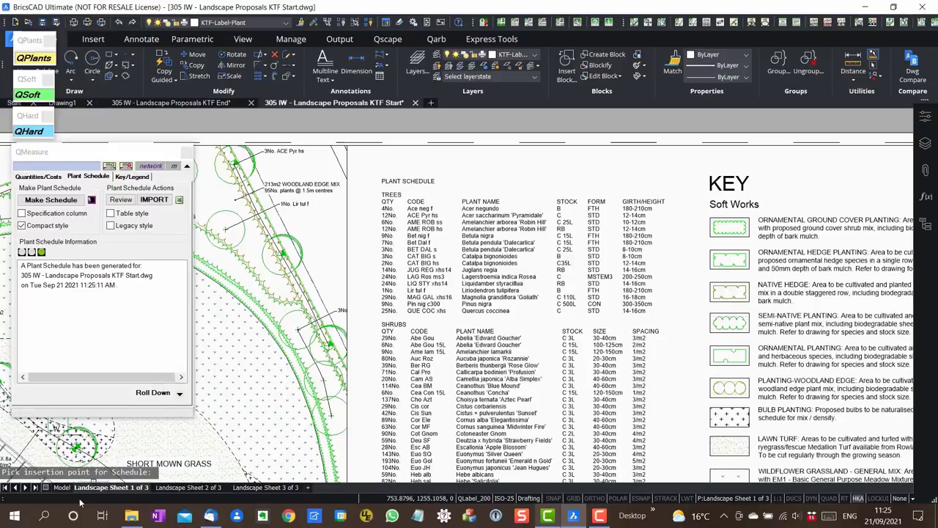
pyautogui.hotkey('ctrl', '0')
pyautogui.scroll(-5, 496, 388)
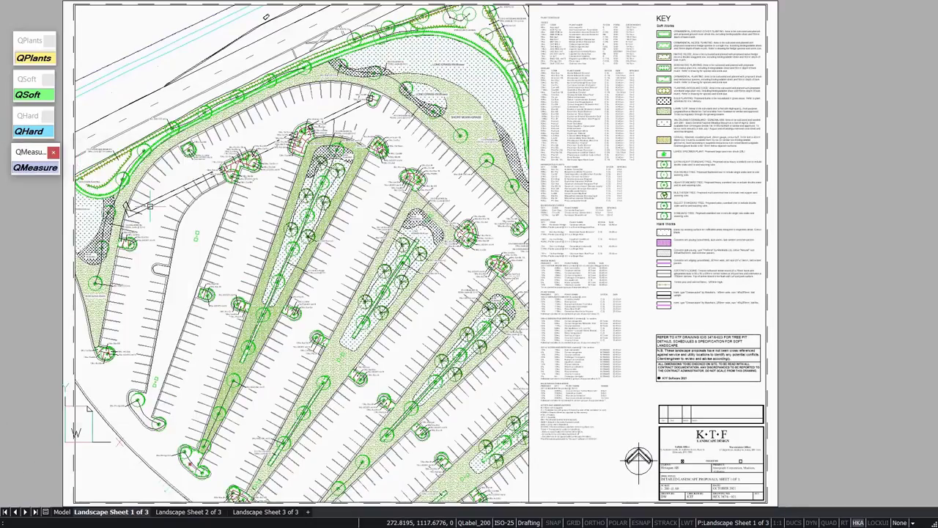
pyautogui.hotkey('ctrl', '0')
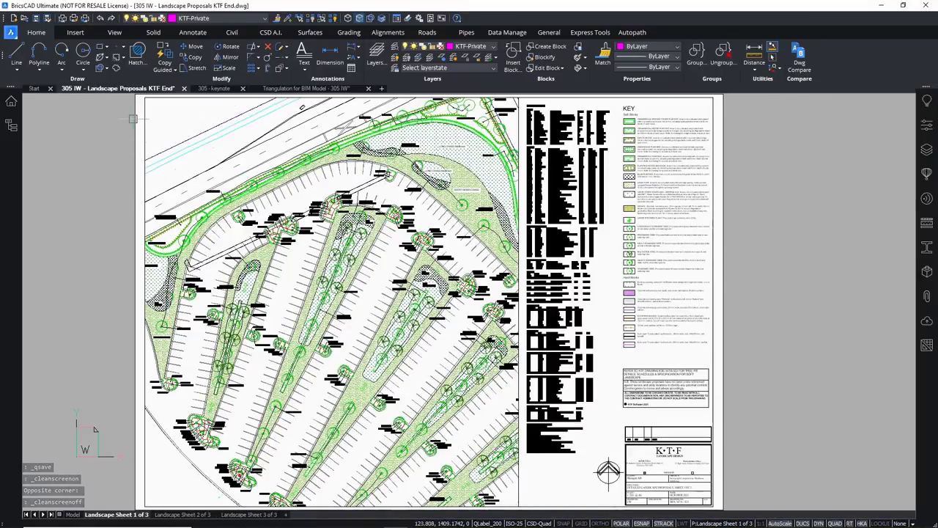
# Switch to the 305 - keynote drawing and review the Main Road-PROFILE-1 and Access Road-PROFILE-1 layouts.
pyautogui.hotkey('ctrl', 'Tab')
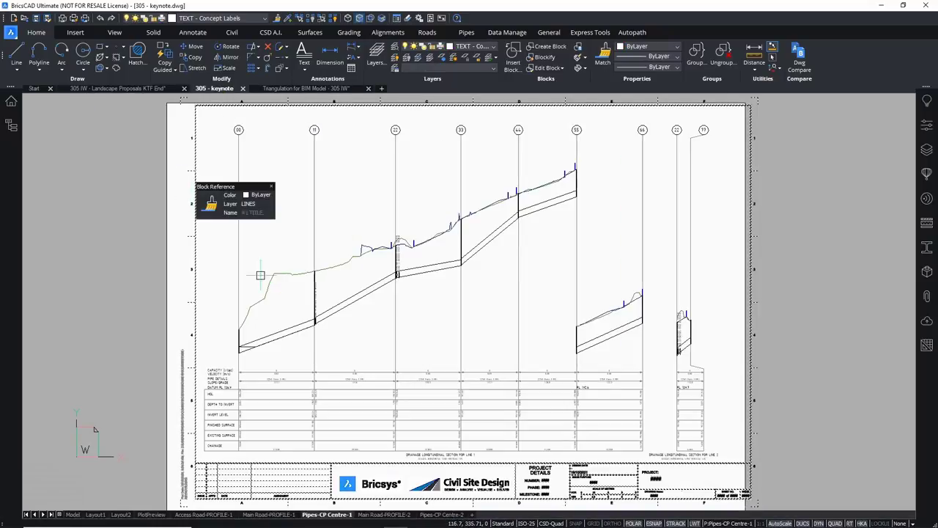
pyautogui.click(277, 514)
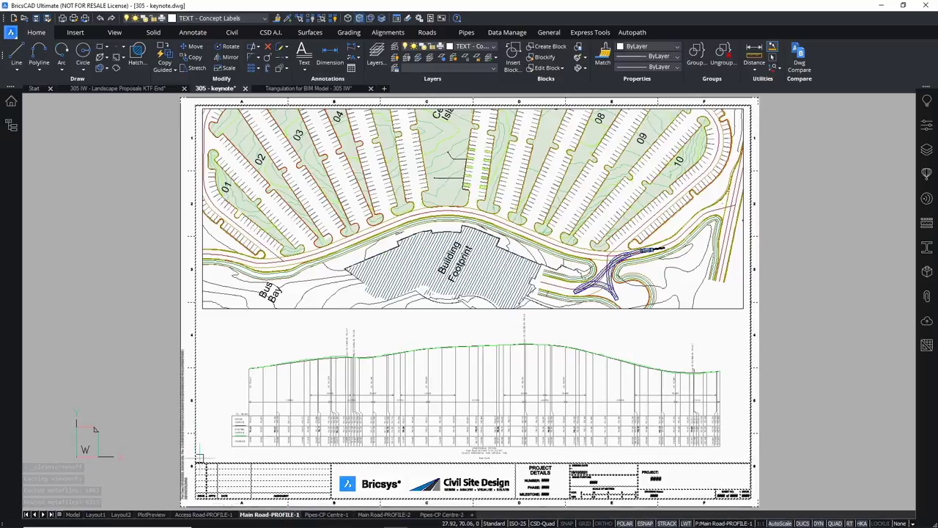
pyautogui.click(204, 515)
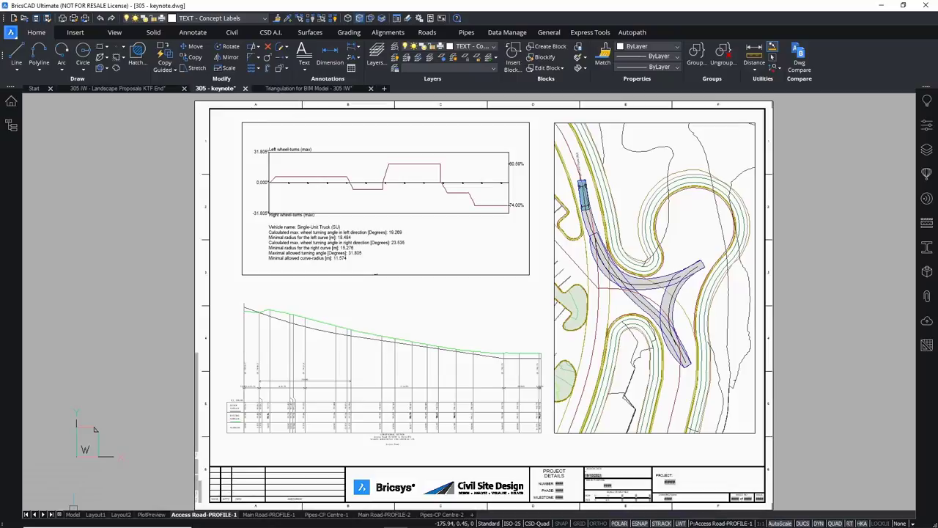
# Return to model space and open the design surface beside the Building Footprint in the 3D viewer.
pyautogui.click(74, 514)
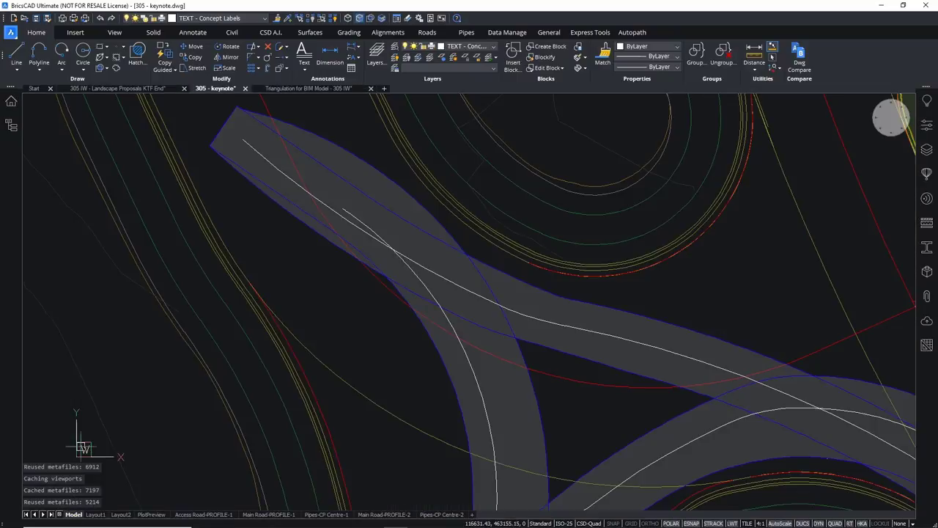
pyautogui.scroll(-5, 322, 315)
pyautogui.moveTo(400, 259); pyautogui.dragTo(363, 339, button='middle')
pyautogui.moveTo(396, 263); pyautogui.dragTo(390, 320, button='middle')
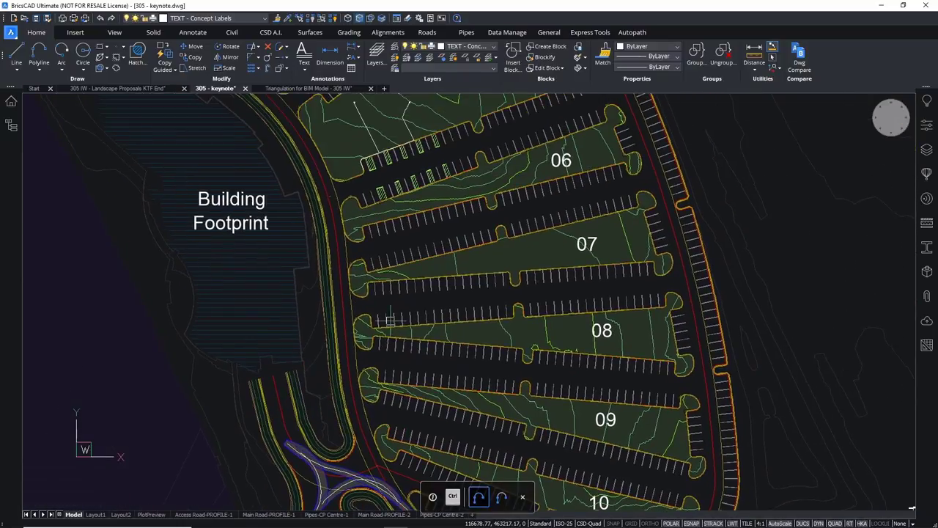
pyautogui.press('Escape')
pyautogui.press('Escape')
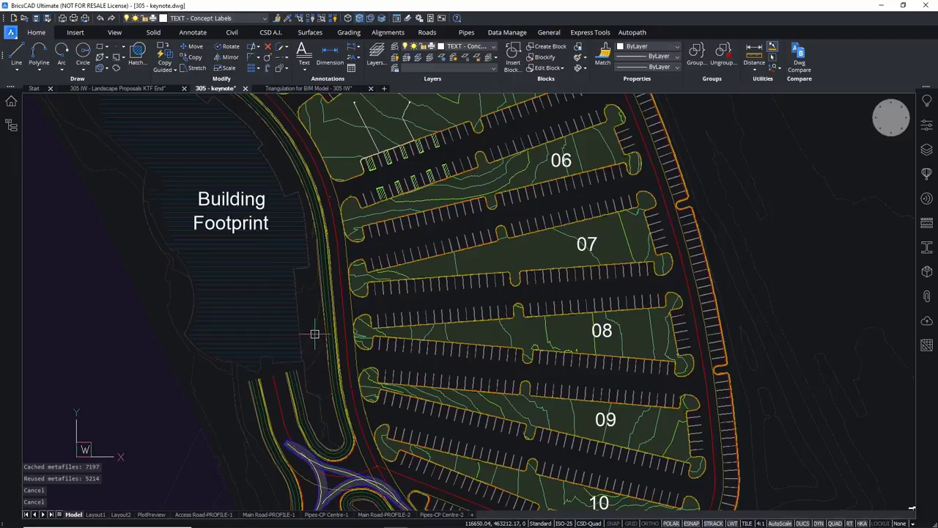
pyautogui.click(331, 338)
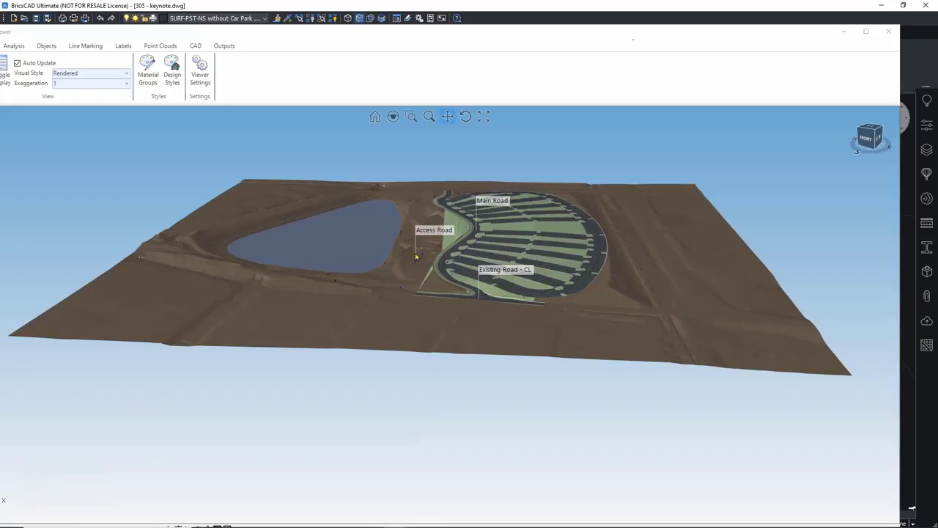
# Examine the rendered car park model in 3D, moving in close to the parking bays and planted islands.
pyautogui.scroll(3, 415, 253)
pyautogui.moveTo(493, 251); pyautogui.dragTo(452, 259)
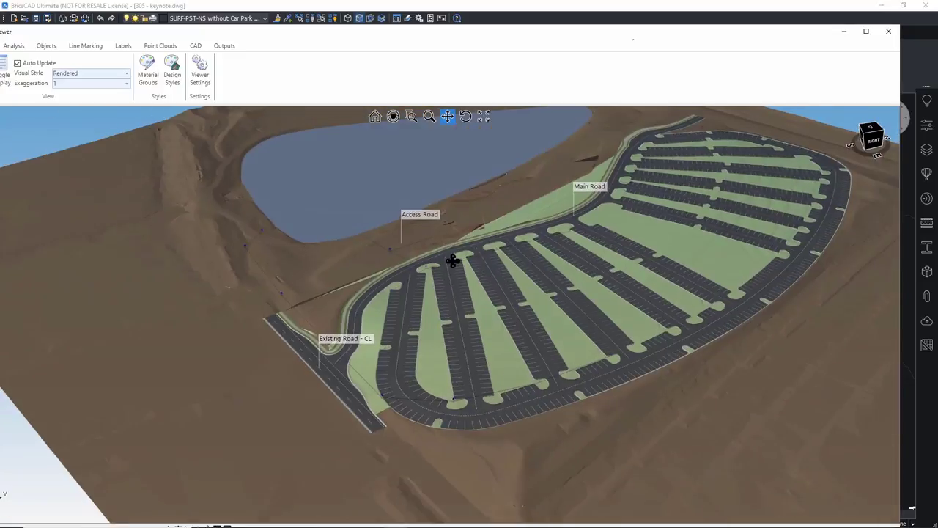
pyautogui.scroll(5, 479, 335)
pyautogui.moveTo(494, 310); pyautogui.dragTo(237, 266)
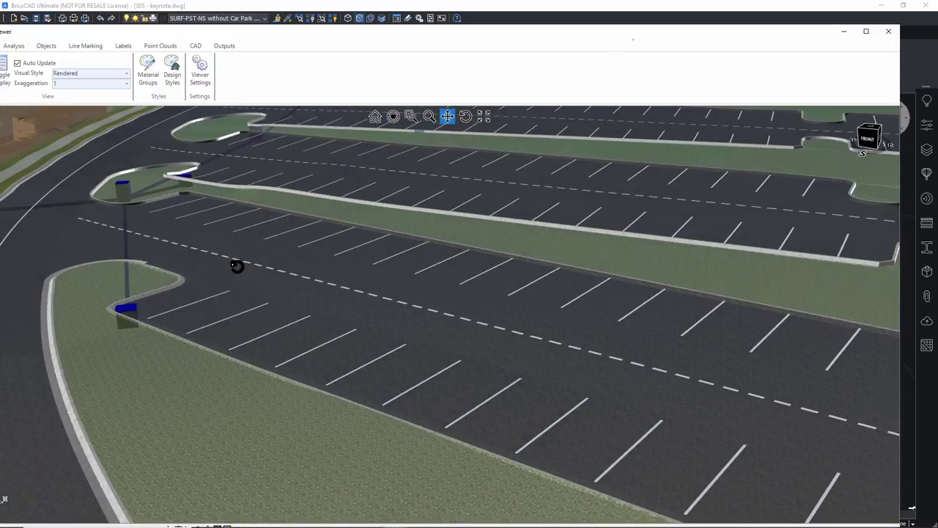
# Review the file formats available for exporting the 3D model, leaving without saving a file.
pyautogui.moveTo(373, 281); pyautogui.dragTo(404, 270, button='middle')
pyautogui.scroll(-3, 404, 270)
pyautogui.moveTo(394, 267); pyautogui.dragTo(286, 222)
pyautogui.click(225, 48)
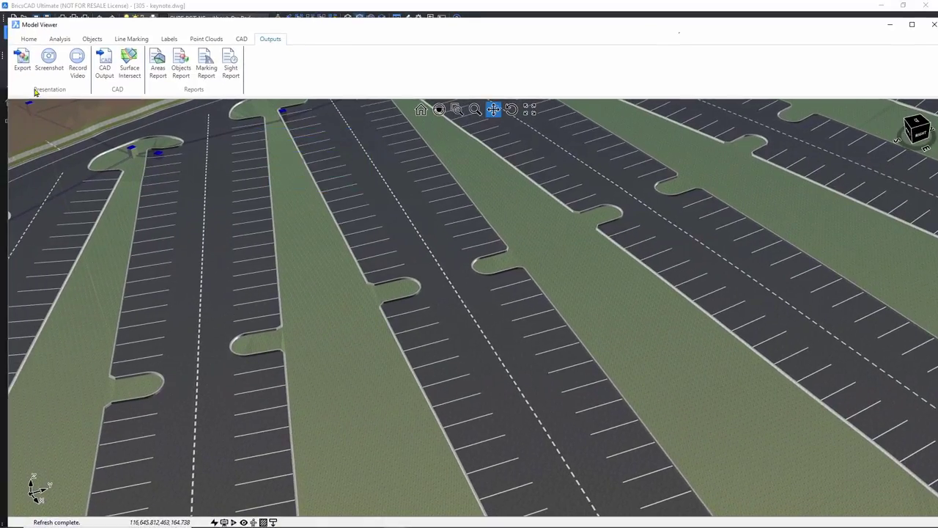
pyautogui.click(22, 61)
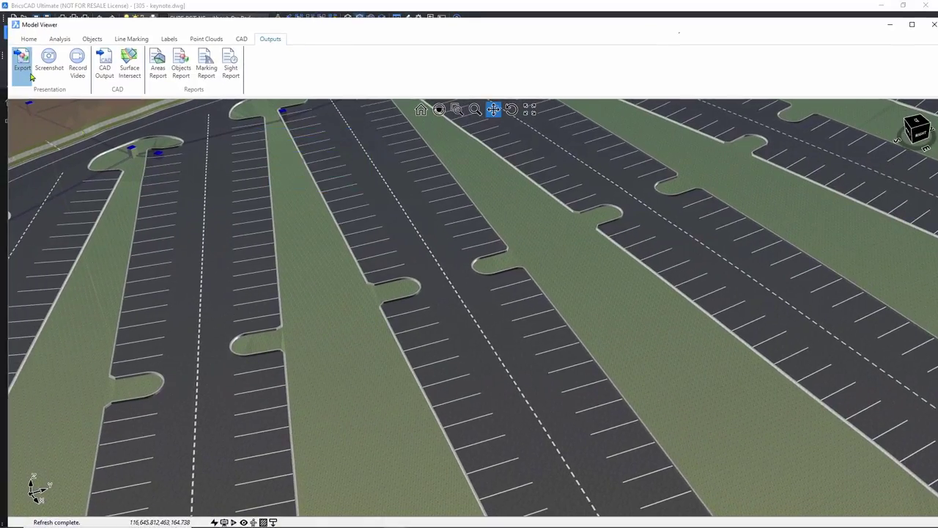
pyautogui.moveTo(494, 165); pyautogui.dragTo(359, 115)
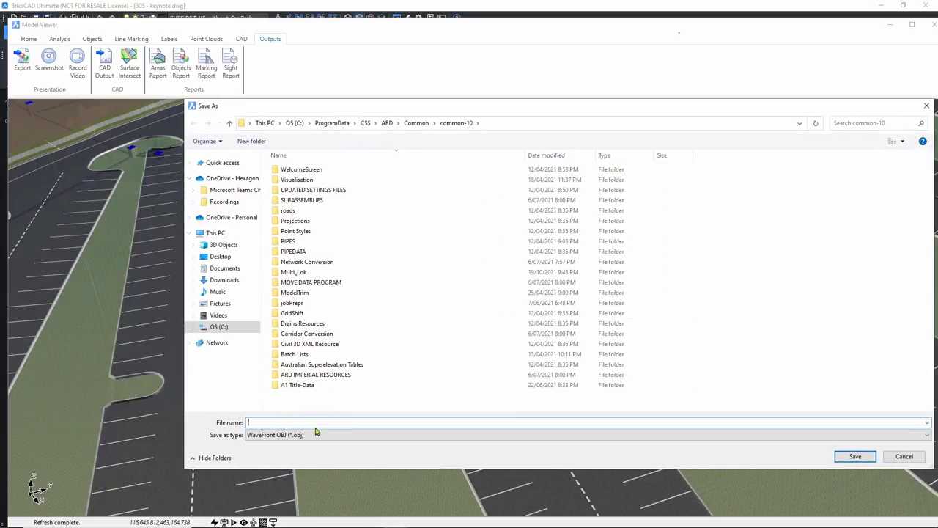
pyautogui.click(317, 434)
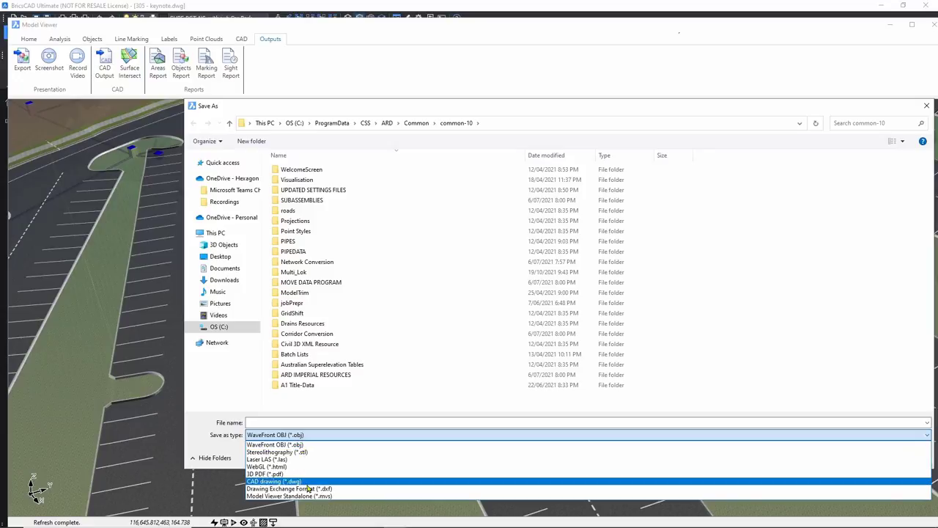
pyautogui.click(765, 107)
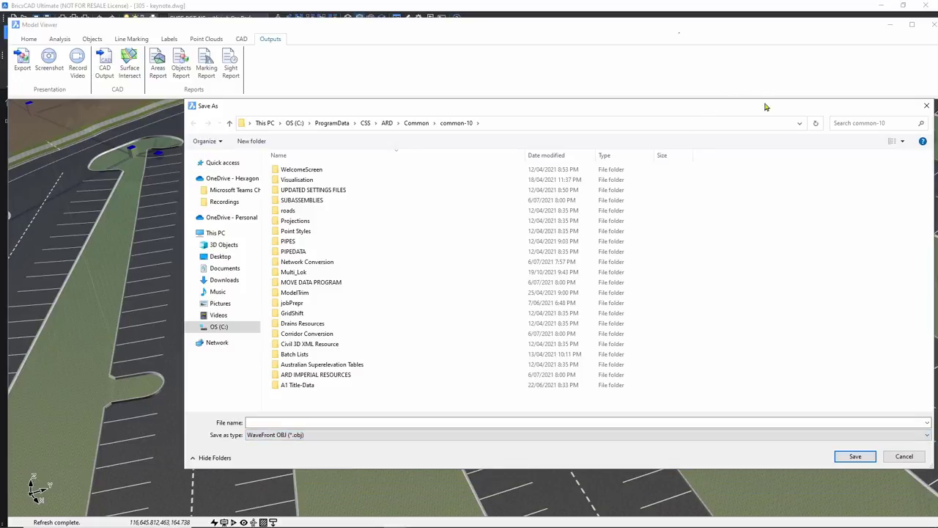
pyautogui.click(926, 106)
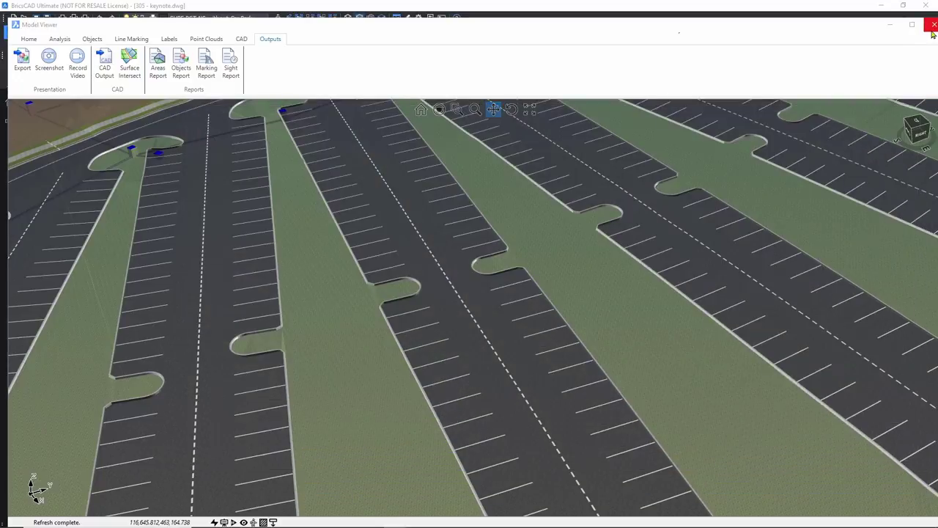
# Close the model viewer and examine the car park surface in the Triangulation for BIM Model - 305 IW drawing.
pyautogui.click(931, 28)
pyautogui.click(295, 88)
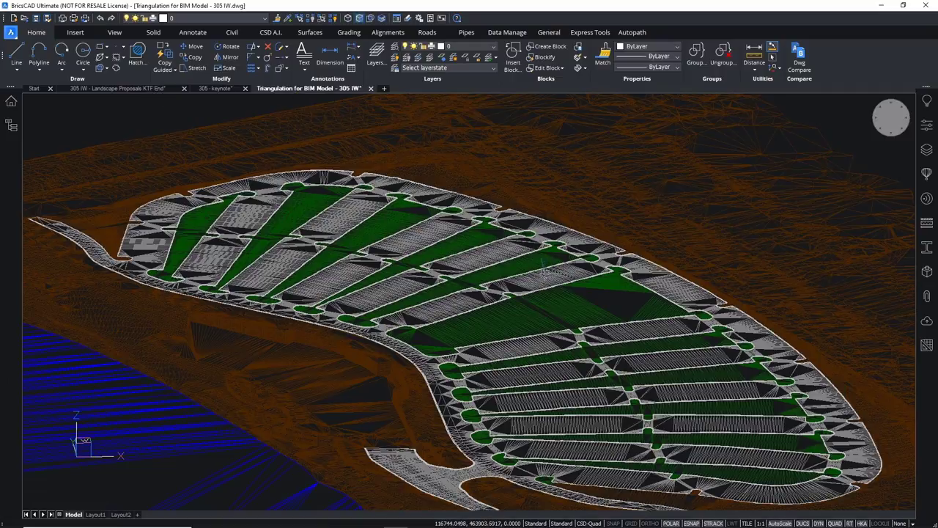
pyautogui.scroll(6, 450, 293)
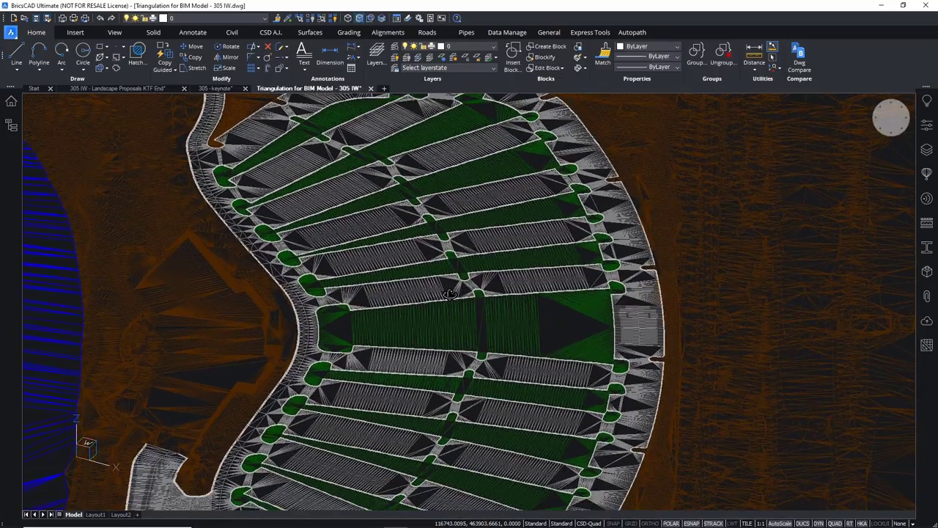
pyautogui.moveTo(450, 293)
pyautogui.keyDown('shift'); pyautogui.mouseDown(button='middle')
pyautogui.moveTo(388, 283)
pyautogui.moveTo(393, 277)
pyautogui.mouseUp(button='middle'); pyautogui.keyUp('shift')
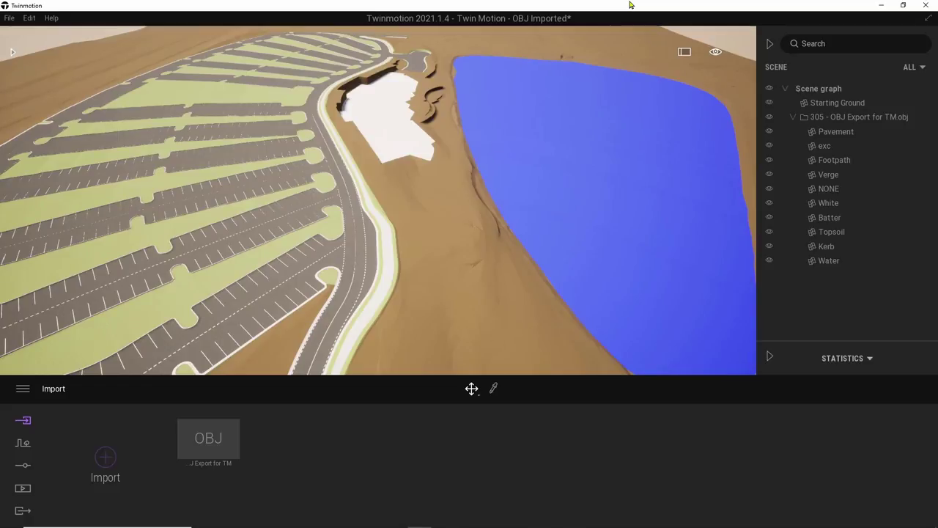
# In Twinmotion, search the library for Lake and apply the Lake 01 material to the water surface.
pyautogui.moveTo(422, 125); pyautogui.dragTo(432, 129)
pyautogui.moveTo(411, 198); pyautogui.dragTo(370, 195, button='right')
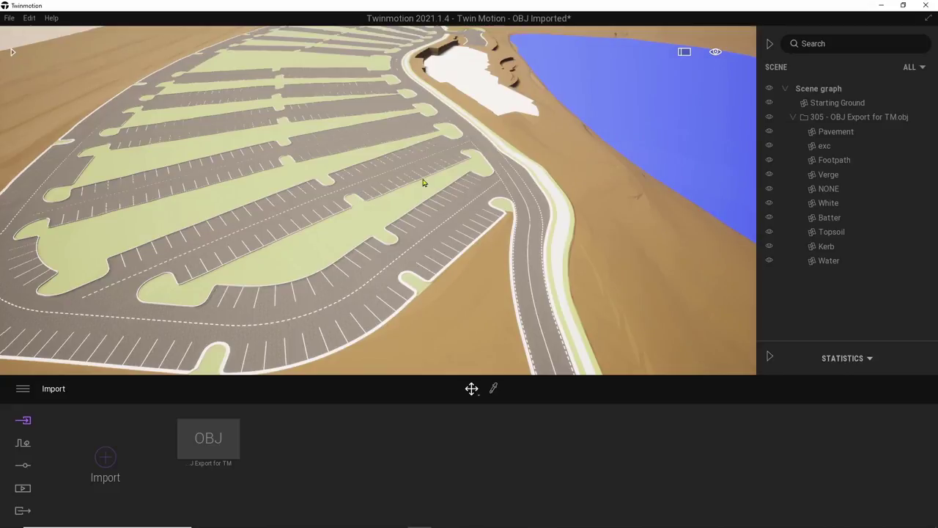
pyautogui.moveTo(530, 163)
pyautogui.mouseDown(button='right')
pyautogui.moveTo(552, 166)
pyautogui.moveTo(534, 161)
pyautogui.mouseUp(button='right')
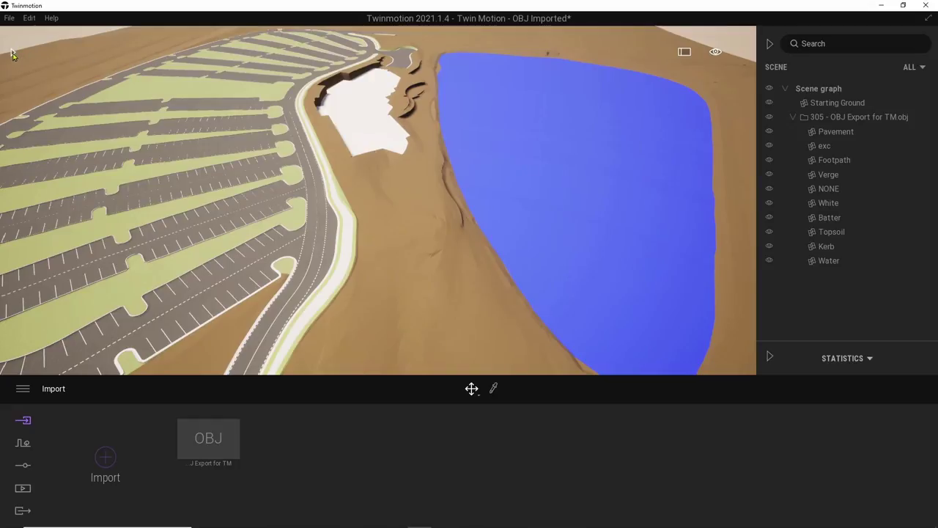
pyautogui.click(12, 55)
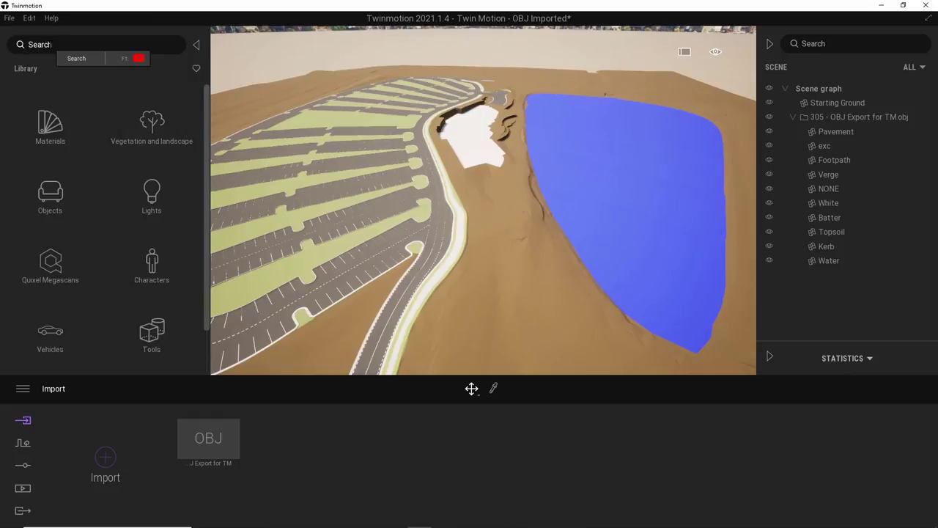
pyautogui.write('lake')
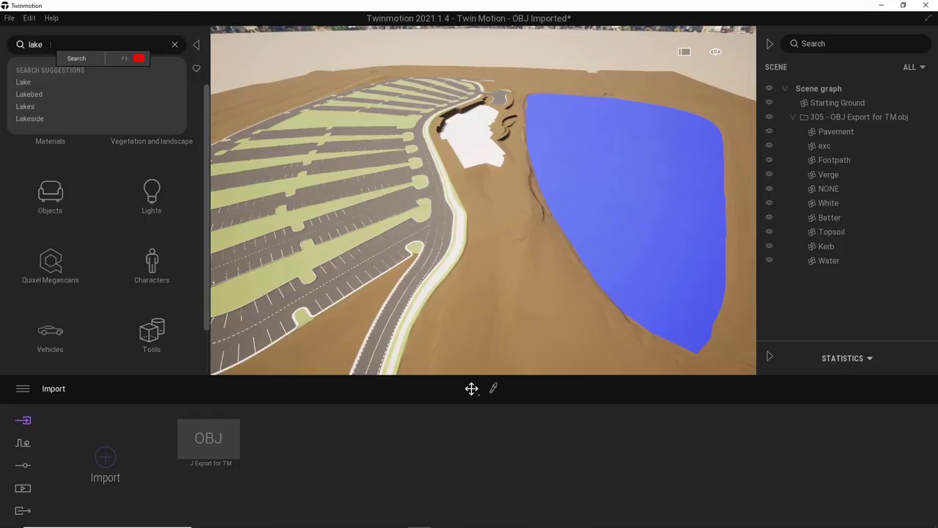
pyautogui.press('Return')
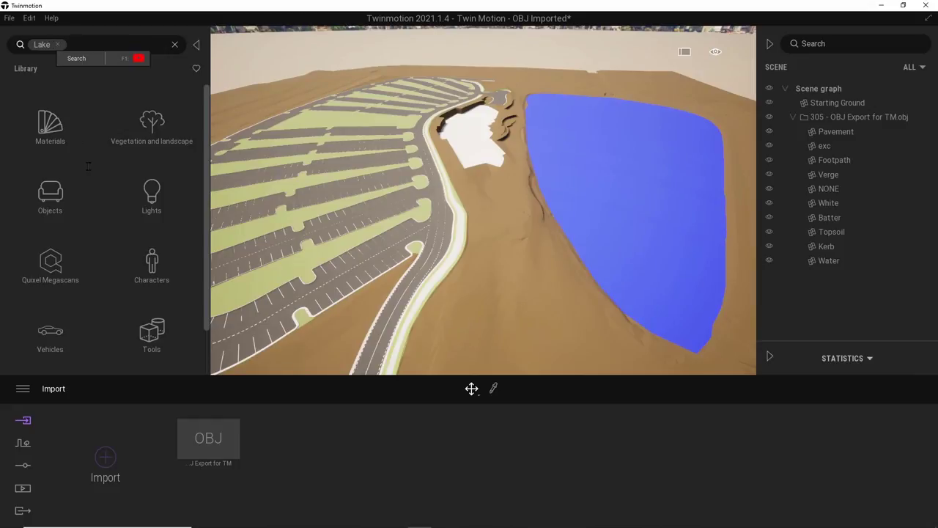
pyautogui.moveTo(69, 126); pyautogui.dragTo(588, 179)
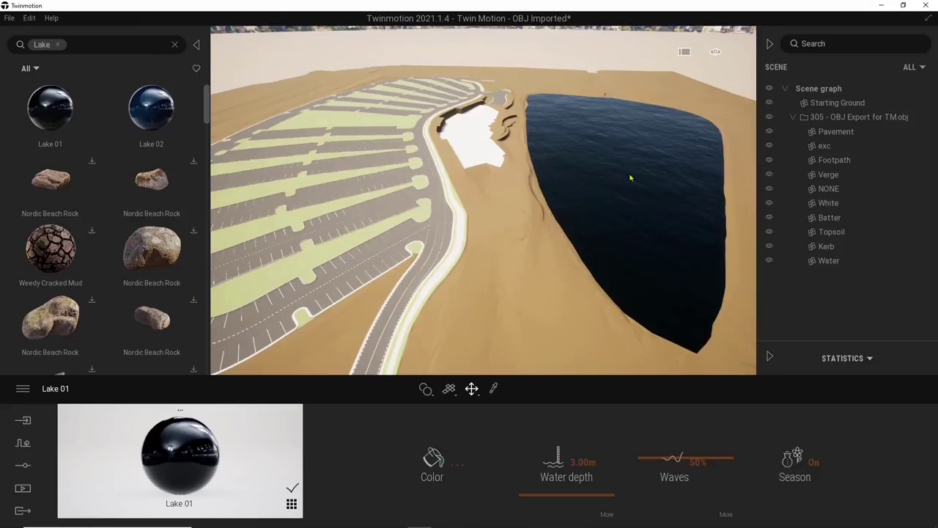
# Apply the Grass 1 material from the natural ground materials to the verges along the footpath.
pyautogui.moveTo(626, 211)
pyautogui.mouseDown()
pyautogui.moveTo(627, 258)
pyautogui.moveTo(621, 204)
pyautogui.mouseUp()
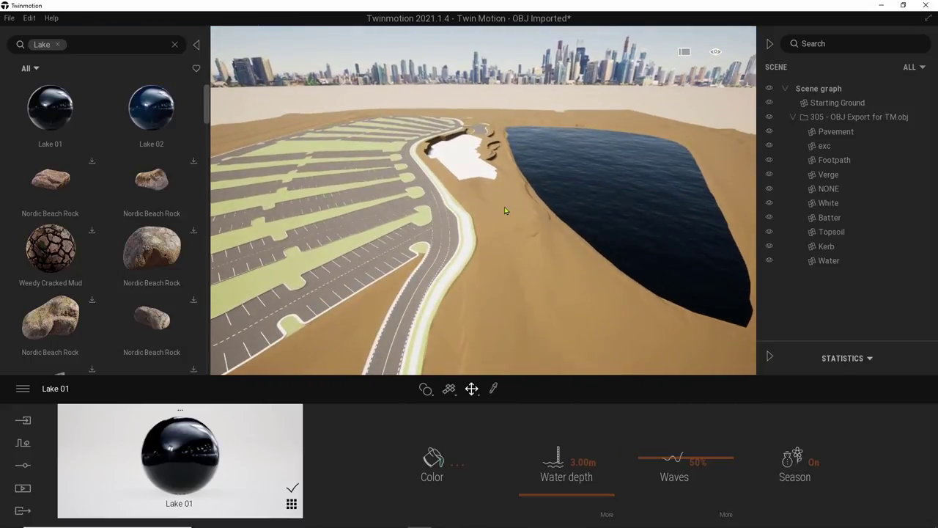
pyautogui.scroll(3, 443, 236)
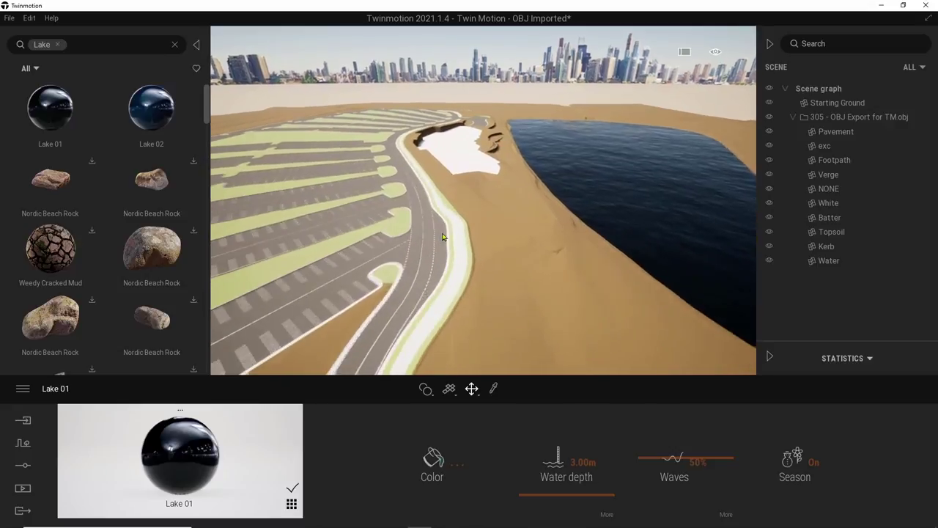
pyautogui.scroll(3, 443, 236)
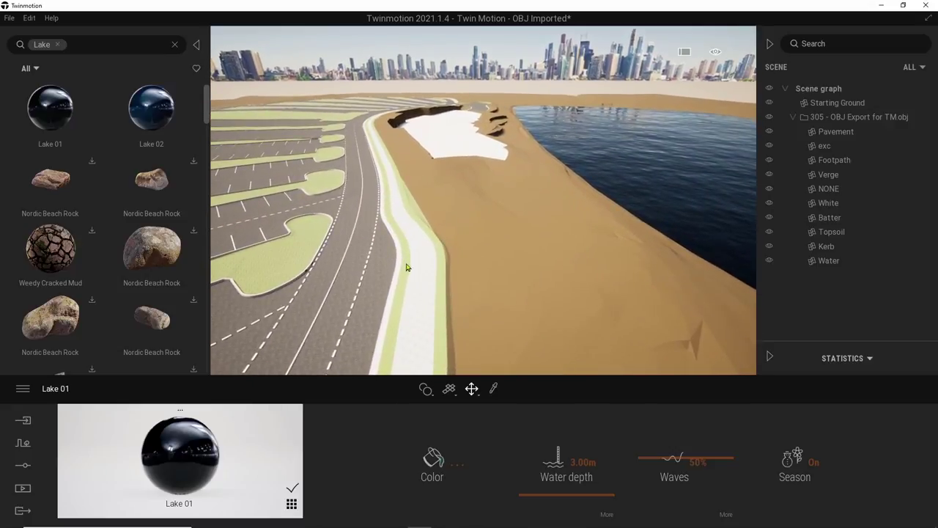
pyautogui.moveTo(413, 271); pyautogui.dragTo(371, 273)
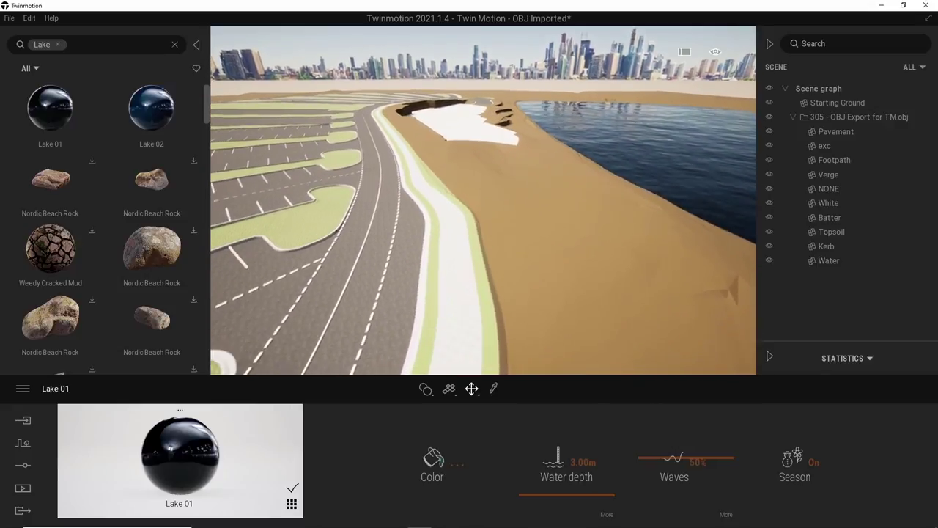
pyautogui.press('Up')
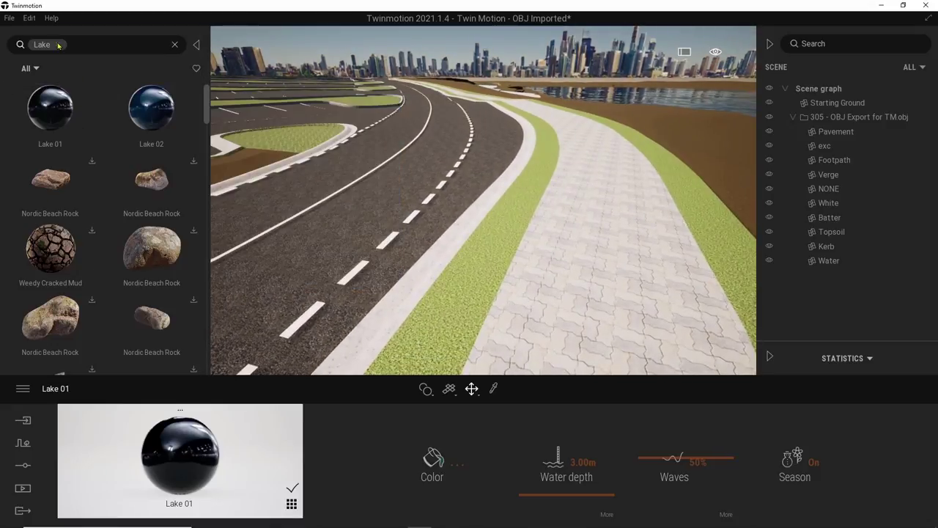
pyautogui.press('BackSpace')
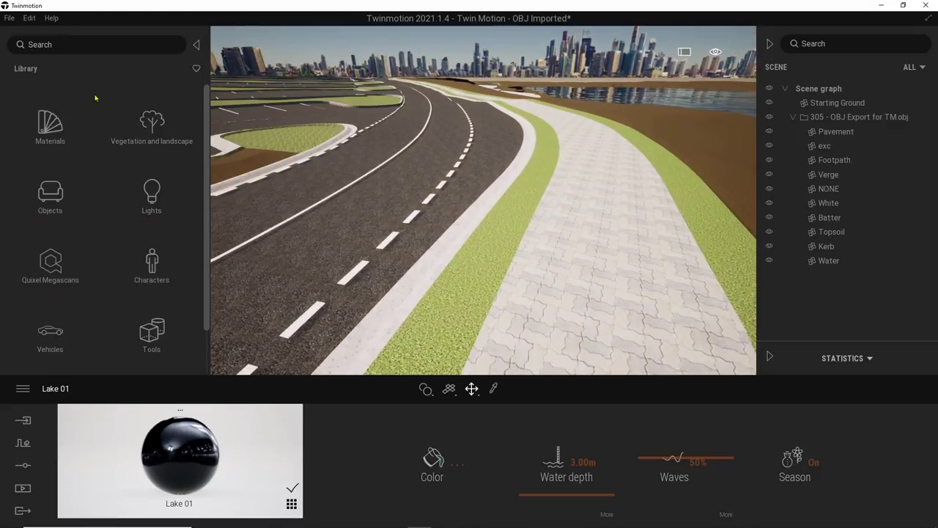
pyautogui.click(51, 129)
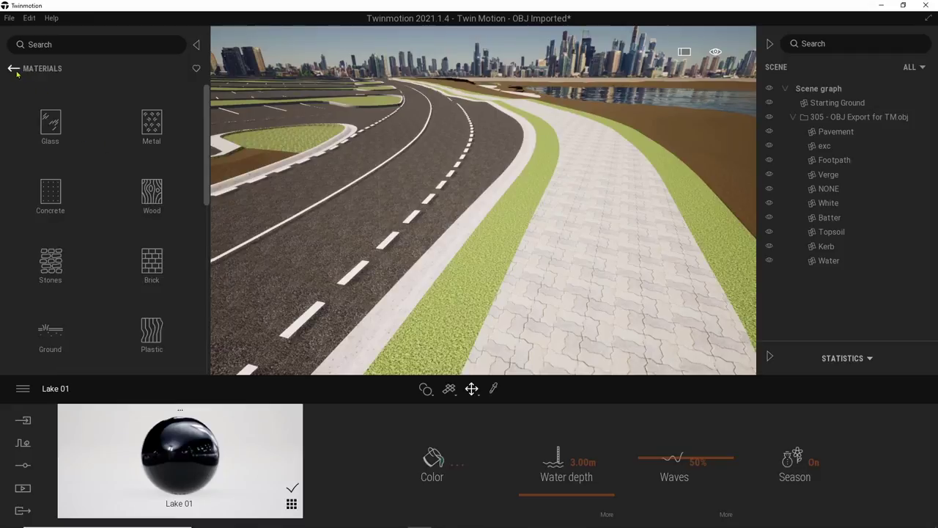
pyautogui.click(50, 331)
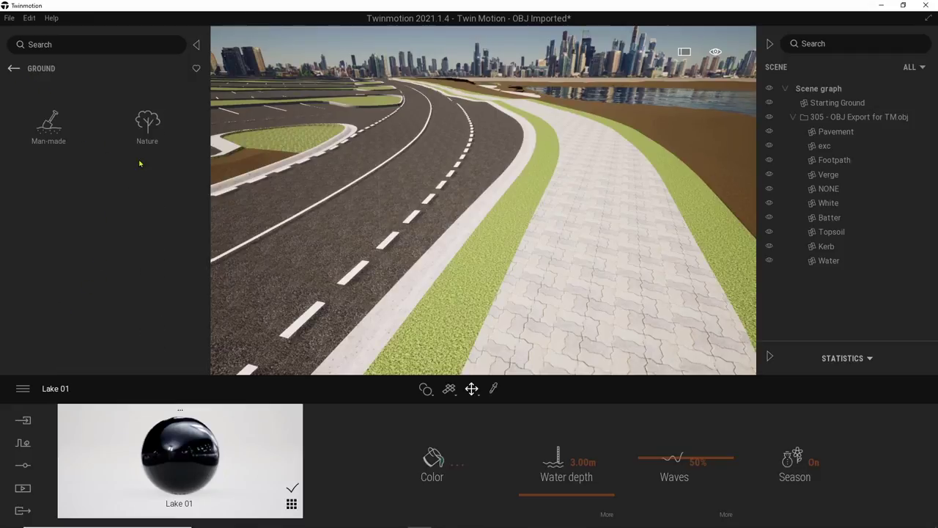
pyautogui.click(146, 126)
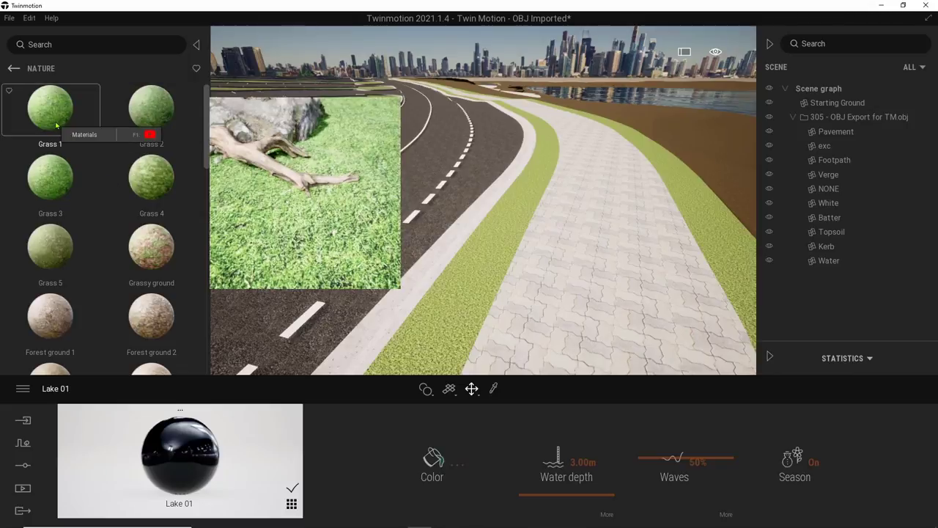
pyautogui.moveTo(55, 126); pyautogui.dragTo(477, 274)
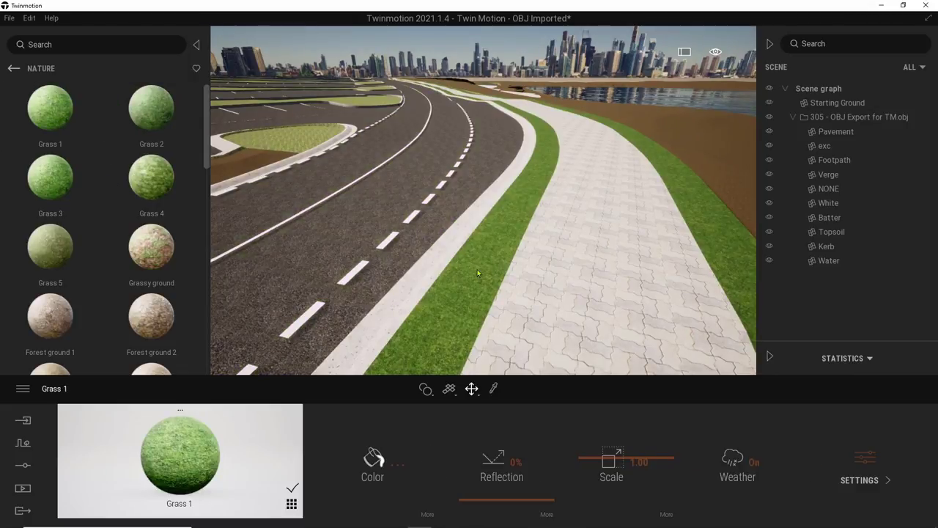
# Set the Grass 1 material's scale to about 1.95 and its grunge to 37%.
pyautogui.moveTo(584, 460); pyautogui.dragTo(584, 453)
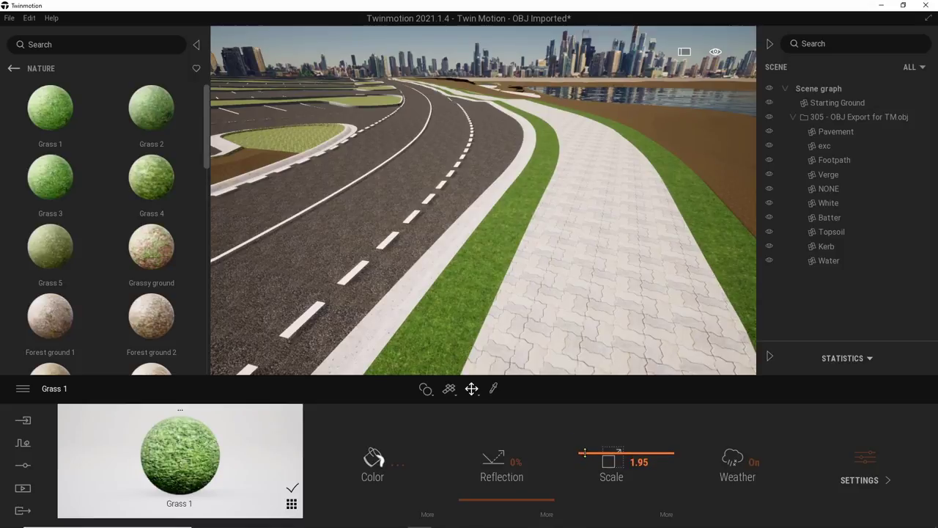
pyautogui.click(428, 514)
pyautogui.moveTo(702, 494); pyautogui.dragTo(714, 463)
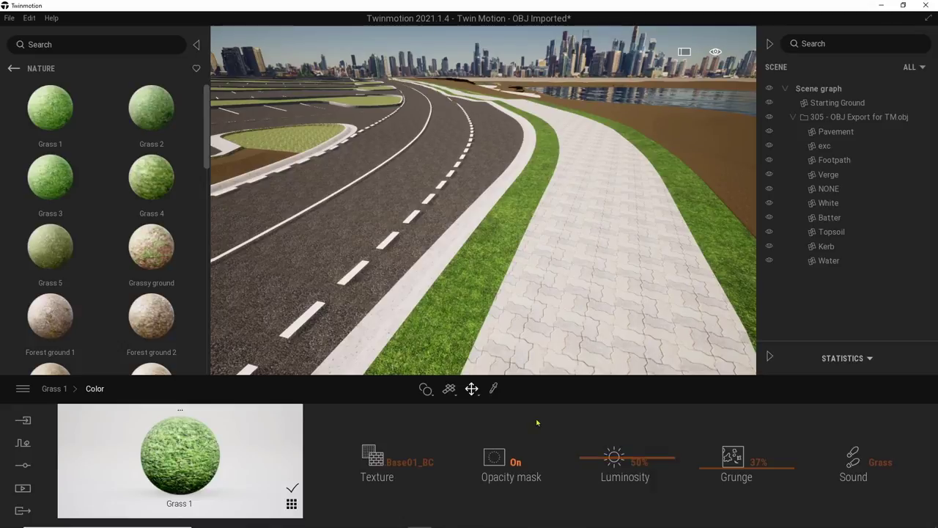
# Pick the Footpath material from the paving and lower its luminosity to 19%.
pyautogui.click(495, 389)
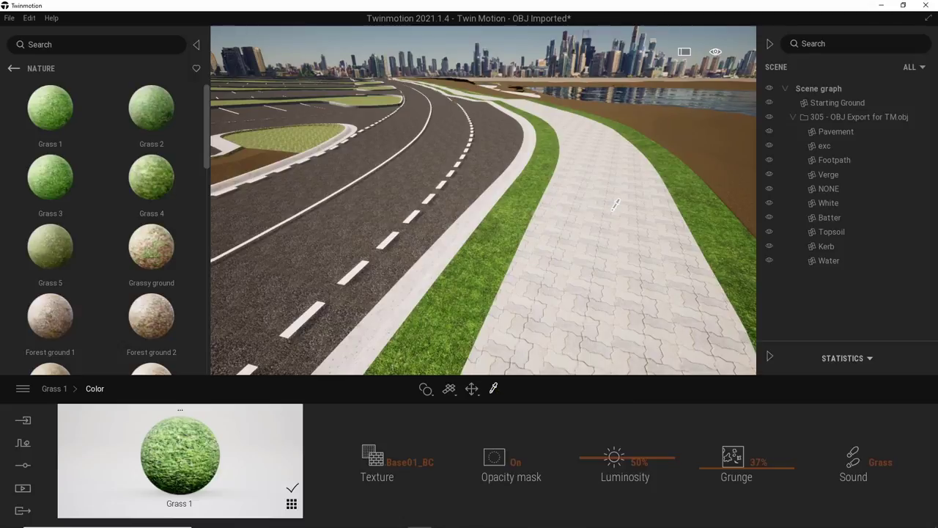
pyautogui.click(589, 278)
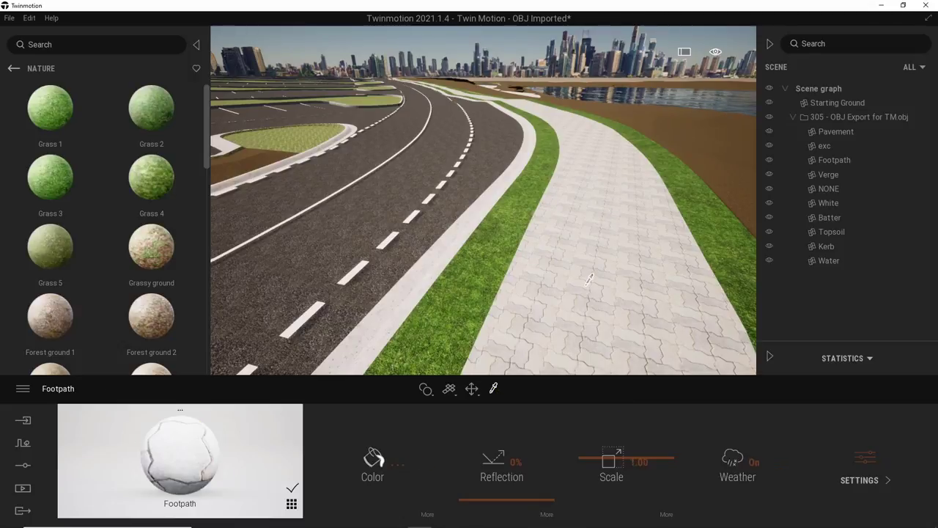
pyautogui.click(428, 513)
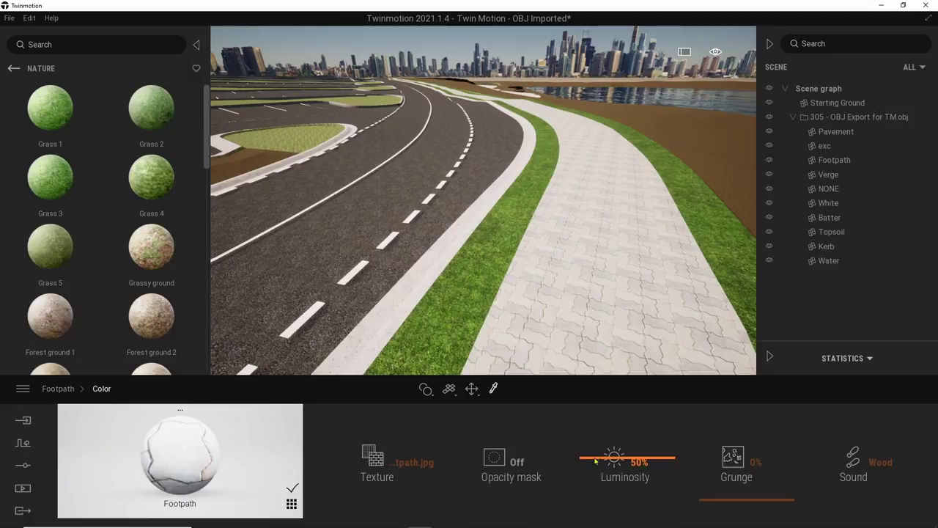
pyautogui.moveTo(594, 459); pyautogui.dragTo(599, 487)
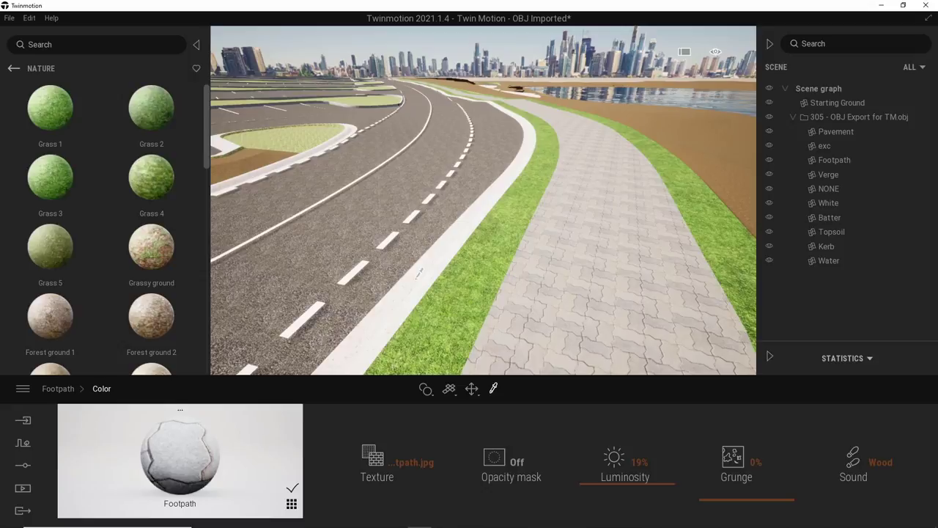
pyautogui.press('Escape')
# Select the verge beside the footpath and isolate the Verge object in the scene.
pyautogui.click(502, 235)
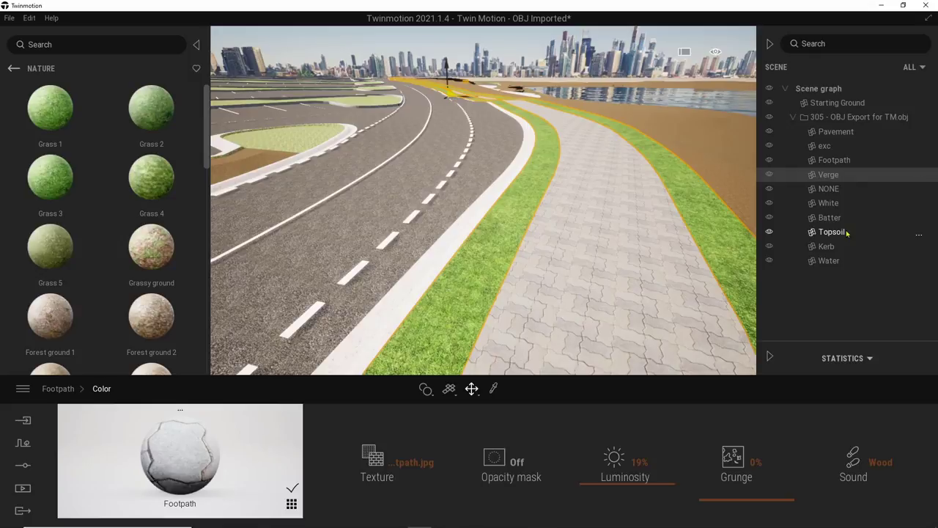
pyautogui.rightClick(833, 180)
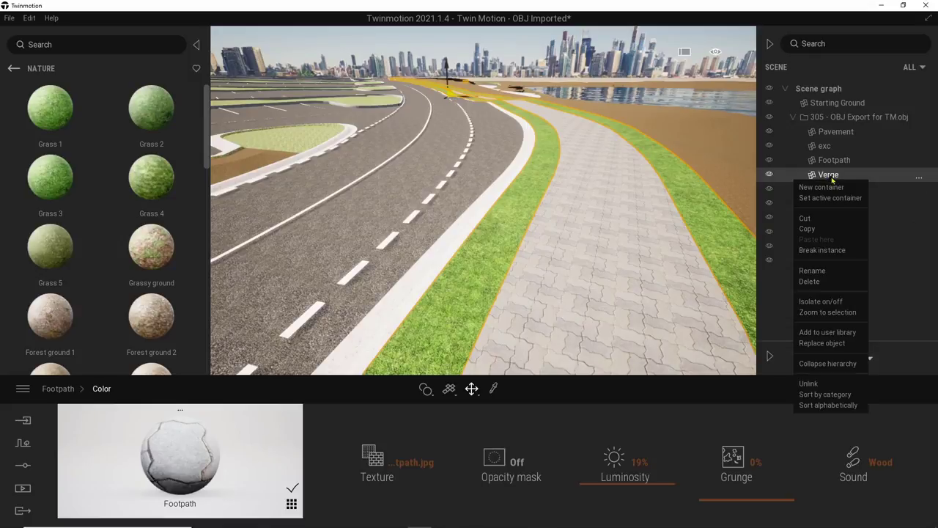
pyautogui.click(829, 301)
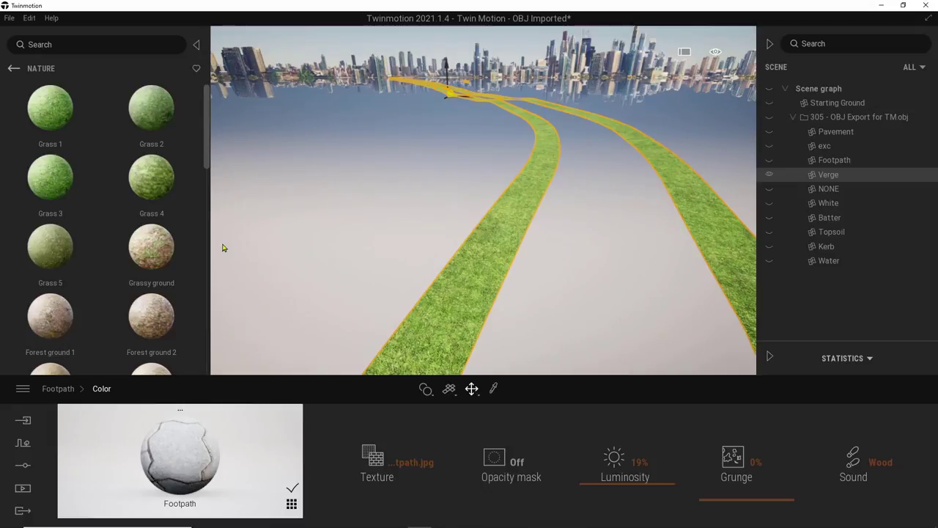
pyautogui.moveTo(66, 280)
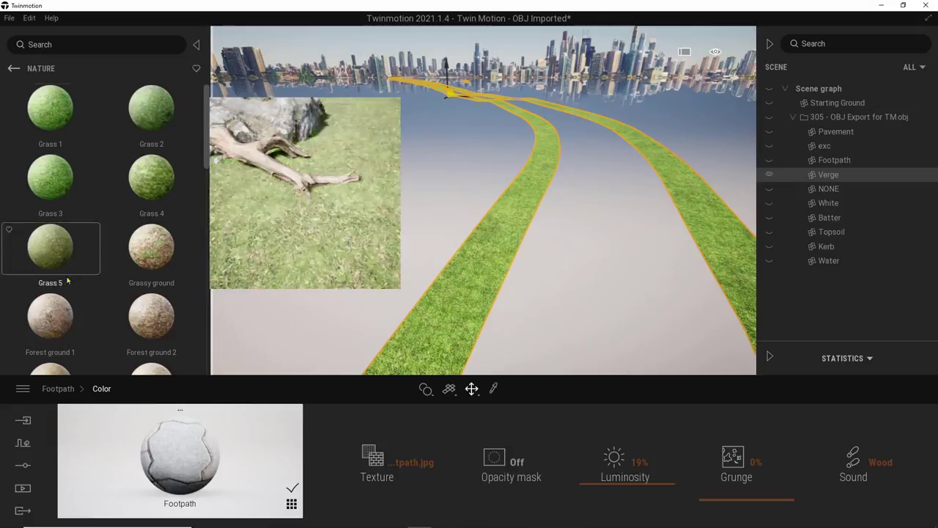
# Start painting vegetation and add Lawn 01 from the grass and flowers library as the plant to paint.
pyautogui.click(23, 443)
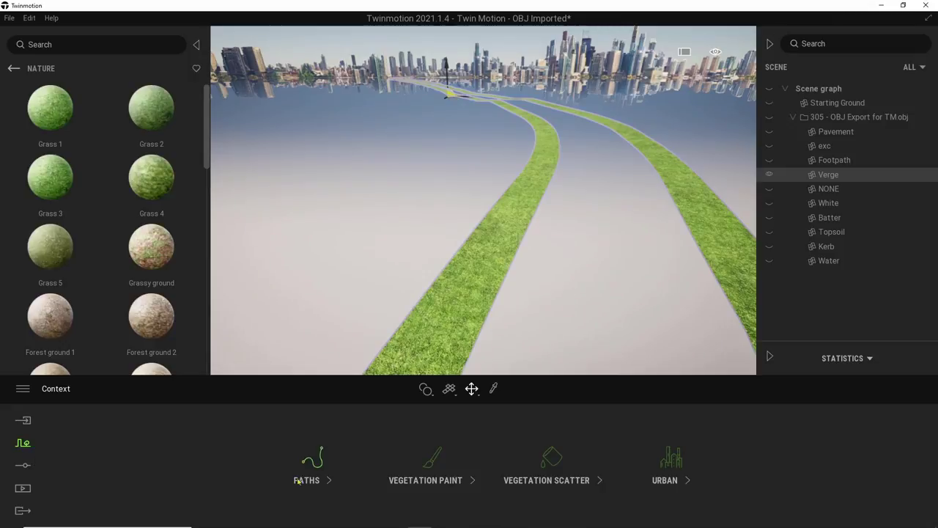
pyautogui.click(427, 480)
pyautogui.moveTo(57, 130)
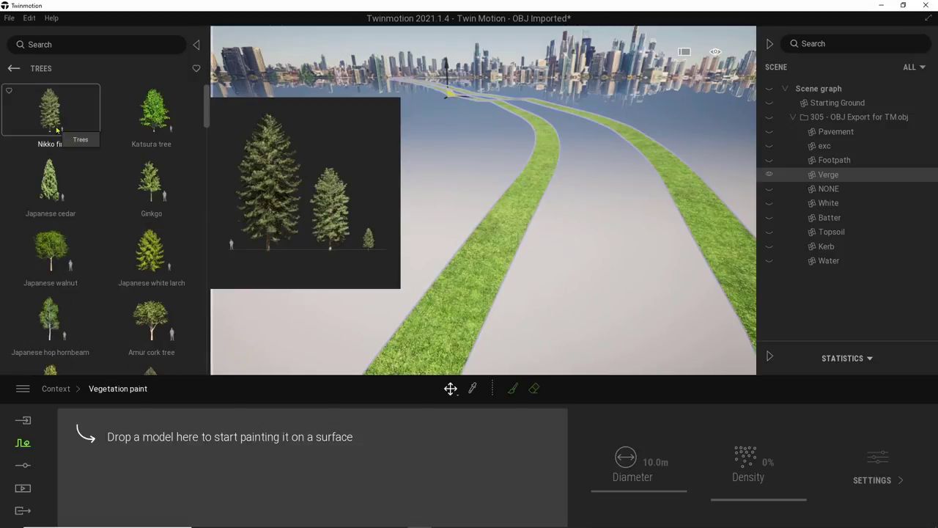
pyautogui.click(13, 68)
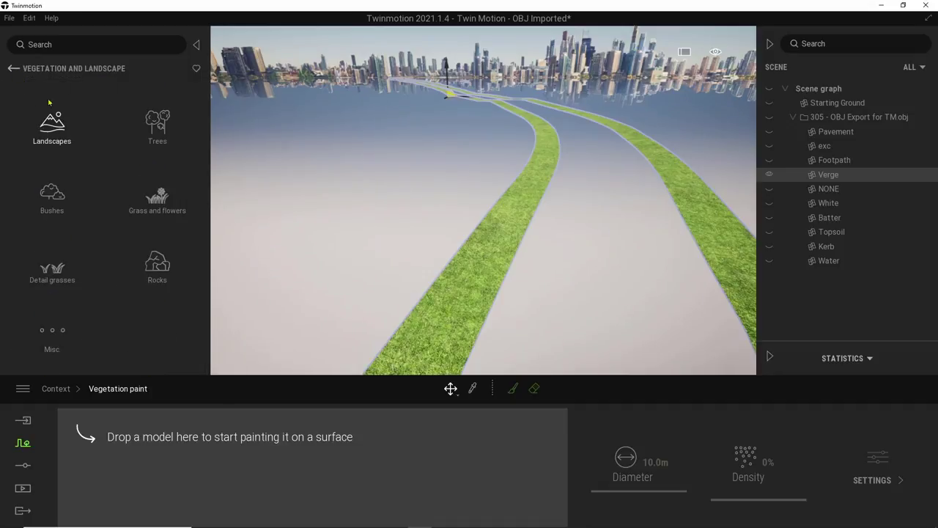
pyautogui.click(156, 197)
pyautogui.moveTo(67, 134)
pyautogui.moveTo(67, 134)
pyautogui.mouseDown()
pyautogui.moveTo(146, 499)
pyautogui.moveTo(143, 467)
pyautogui.mouseUp()
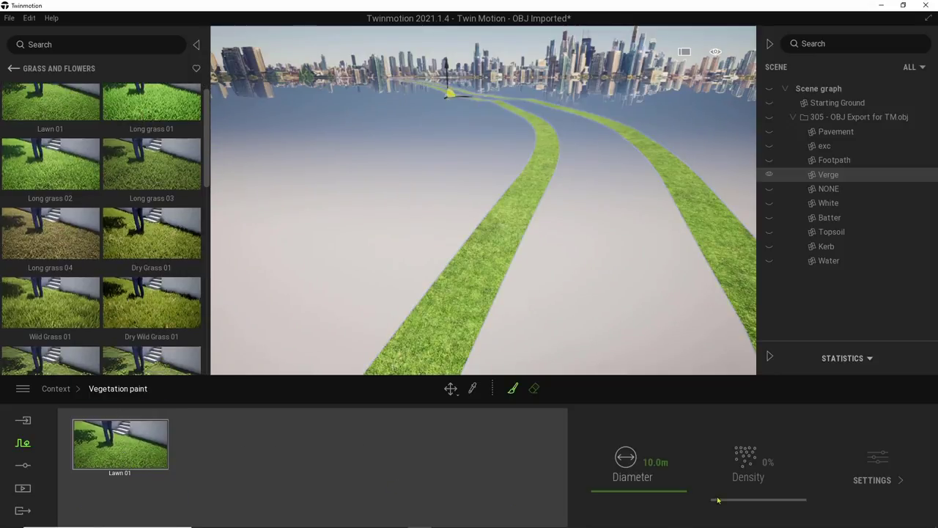
# Set the vegetation brush's density to 69% and its diameter to 1 m.
pyautogui.click(722, 456)
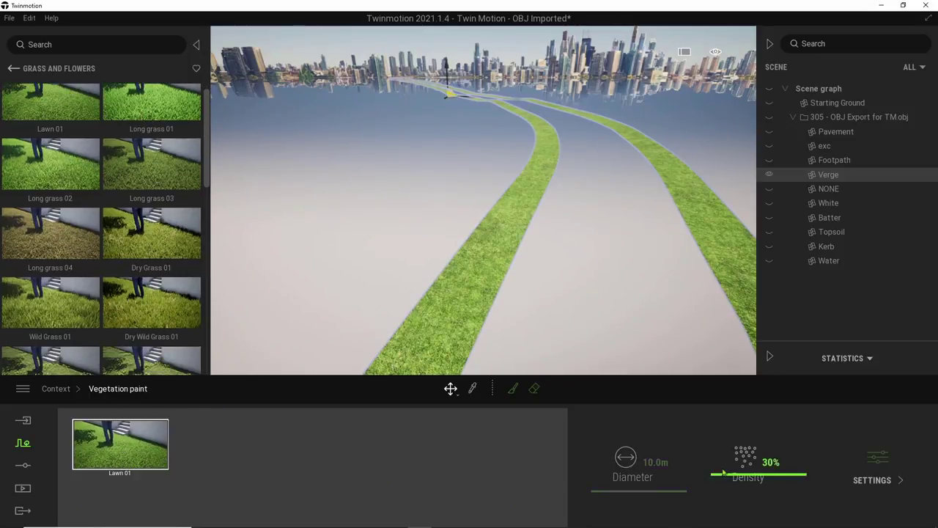
pyautogui.moveTo(722, 457); pyautogui.dragTo(740, 457)
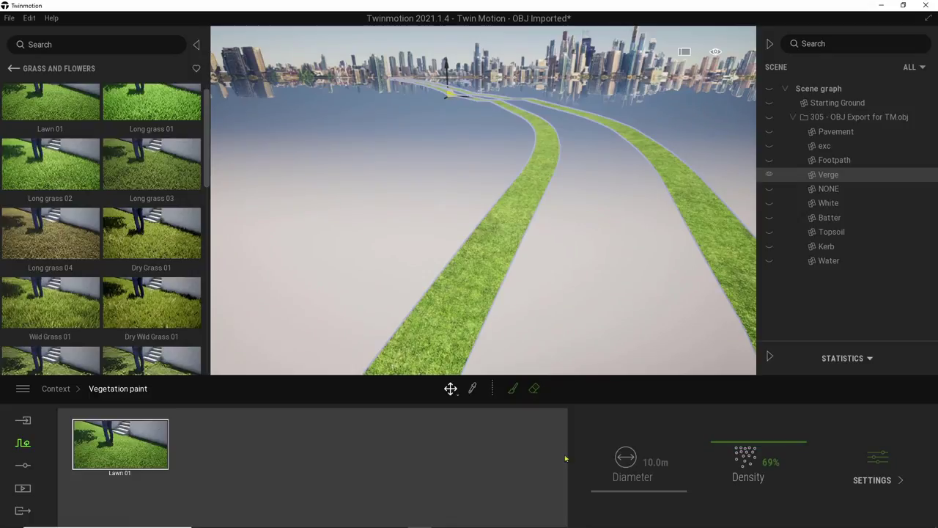
pyautogui.click(513, 389)
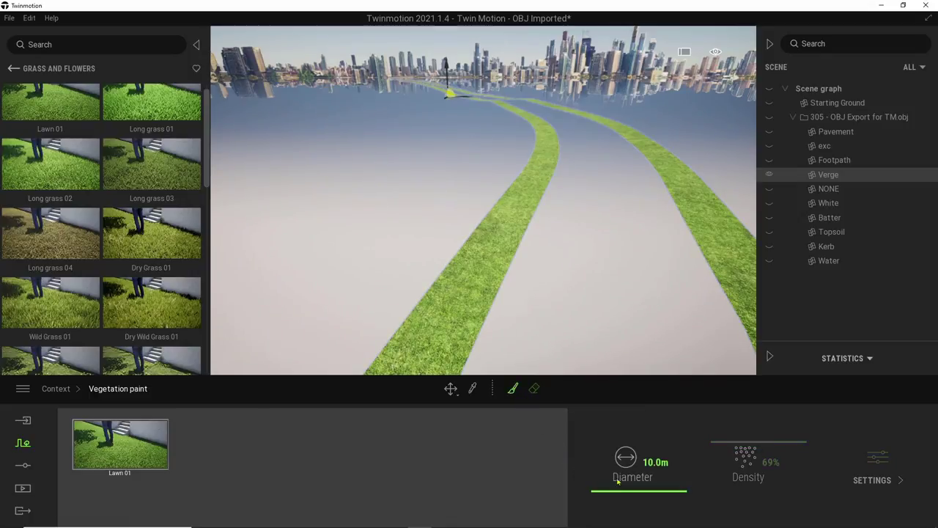
pyautogui.click(649, 462)
pyautogui.write('1')
pyautogui.press('Return')
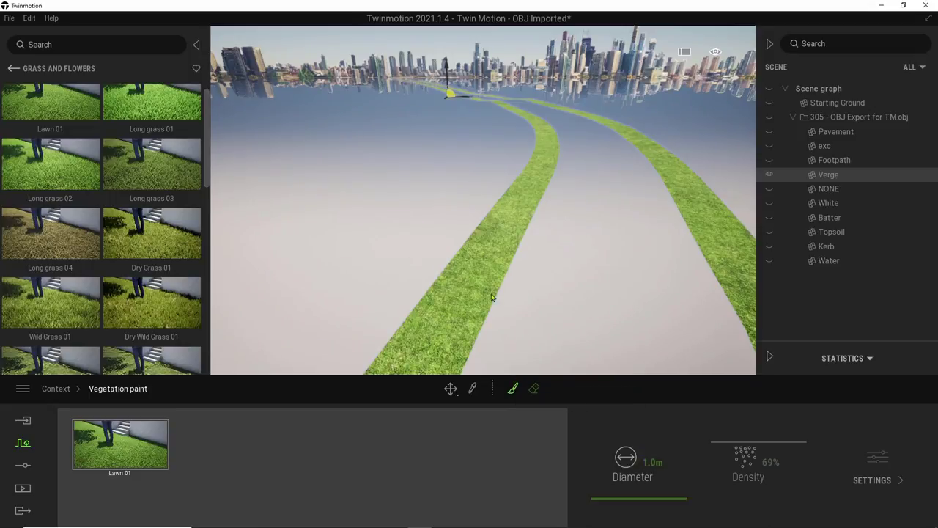
# Paint Lawn 01 grass along the nearer stretches of both verges.
pyautogui.click(456, 307)
pyautogui.moveTo(456, 306)
pyautogui.mouseDown()
pyautogui.moveTo(458, 288)
pyautogui.moveTo(559, 150)
pyautogui.mouseUp()
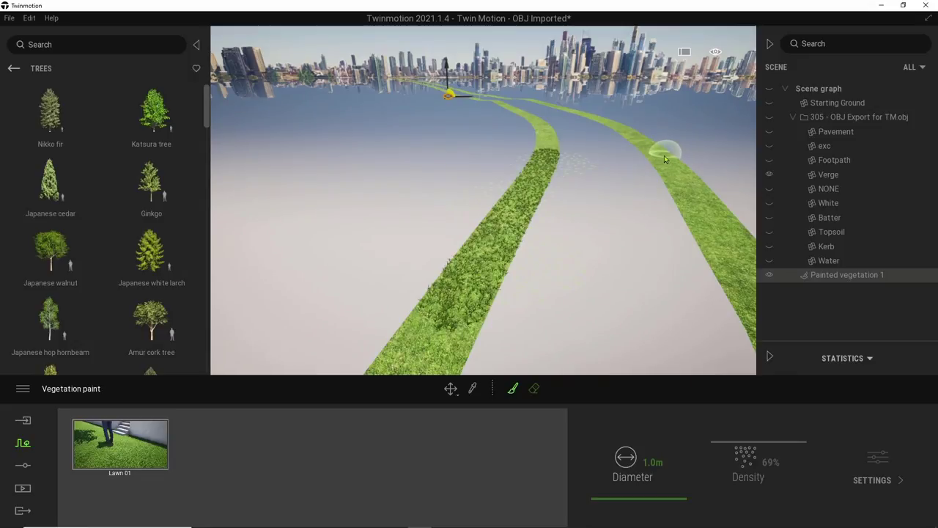
pyautogui.click(665, 168)
pyautogui.moveTo(665, 167); pyautogui.dragTo(728, 257)
pyautogui.click(437, 339)
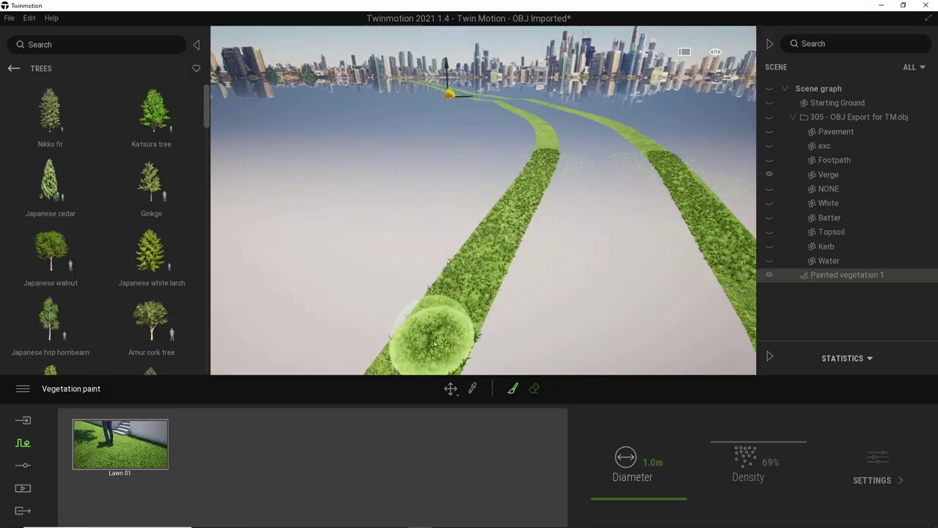
# Turn off isolation so the whole scene shows around the painted vegetation, and clear the selection.
pyautogui.rightClick(821, 276)
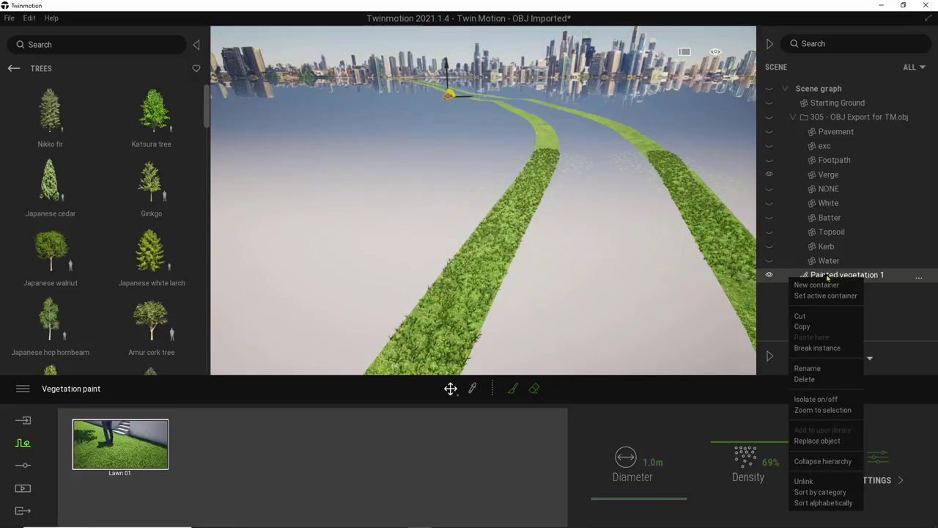
pyautogui.click(828, 400)
pyautogui.click(561, 278)
pyautogui.moveTo(561, 278)
pyautogui.mouseDown()
pyautogui.moveTo(506, 264)
pyautogui.moveTo(535, 266)
pyautogui.moveTo(535, 289)
pyautogui.moveTo(509, 288)
pyautogui.moveTo(554, 235)
pyautogui.moveTo(539, 244)
pyautogui.moveTo(527, 170)
pyautogui.mouseUp()
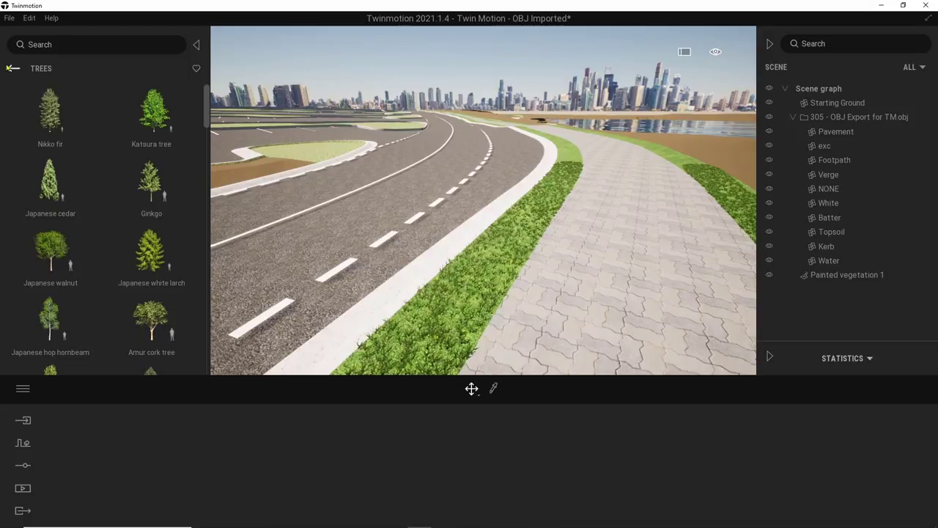
# Place the Group07 character group from the library on the footpath.
pyautogui.click(13, 68)
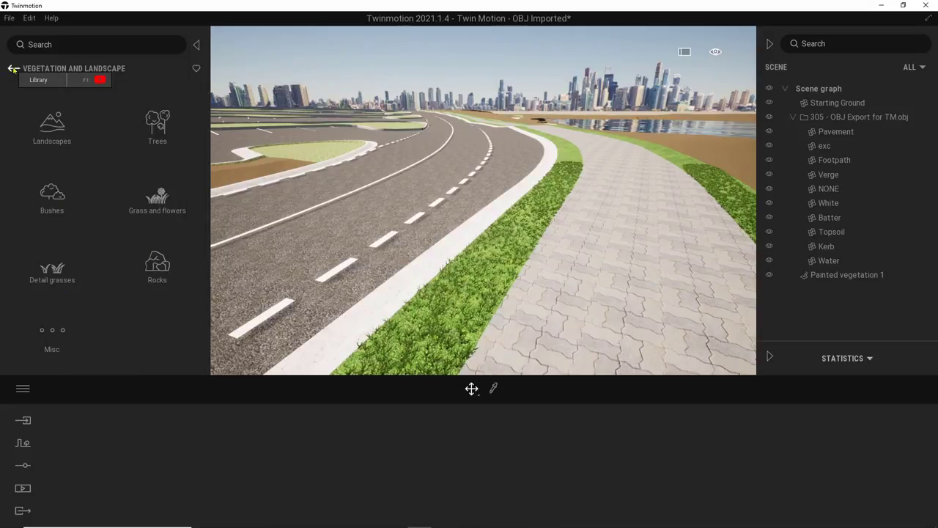
pyautogui.click(13, 69)
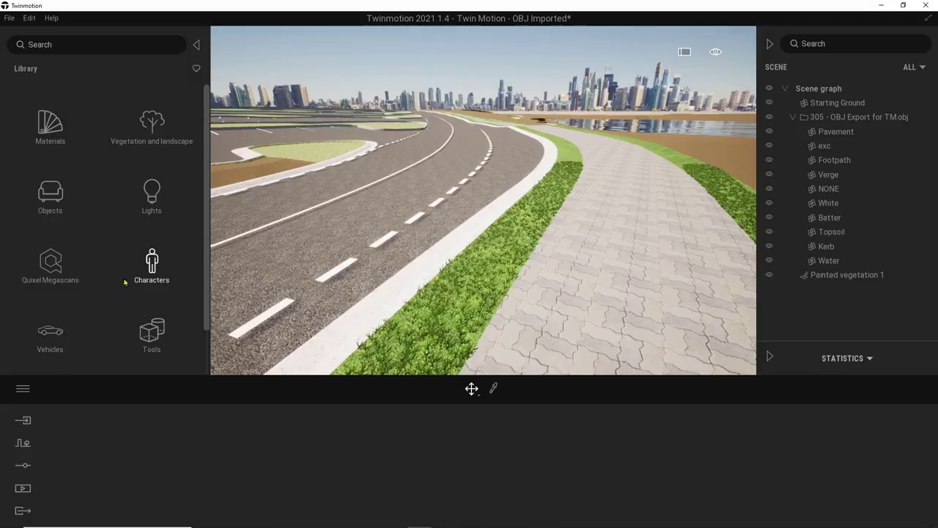
pyautogui.click(150, 265)
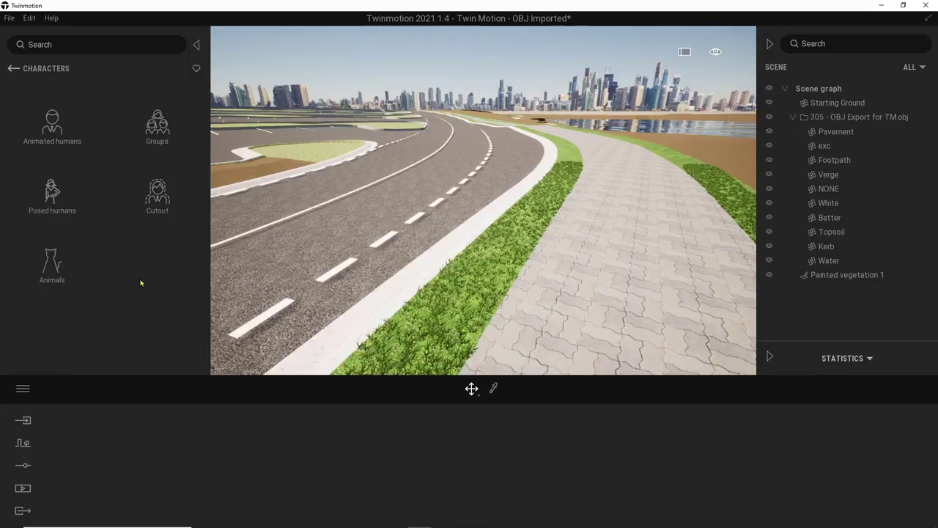
pyautogui.click(162, 133)
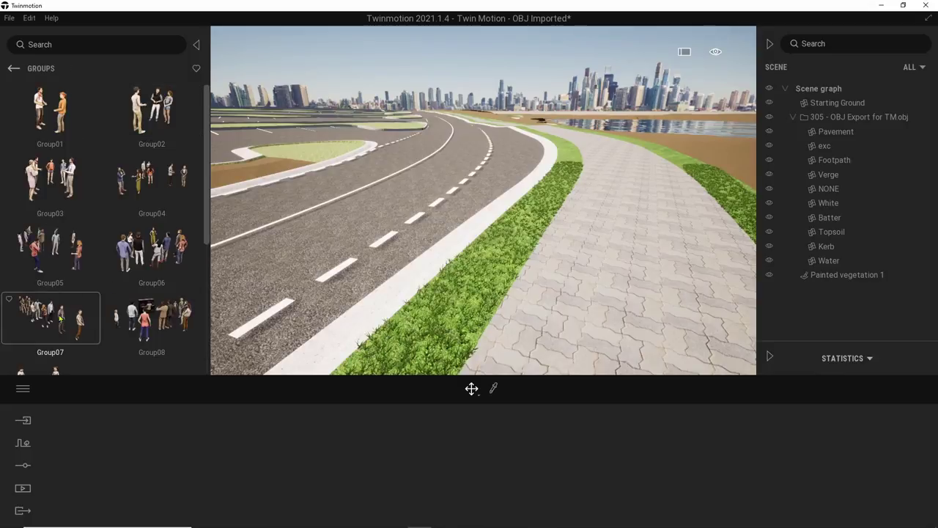
pyautogui.moveTo(73, 319); pyautogui.dragTo(576, 204)
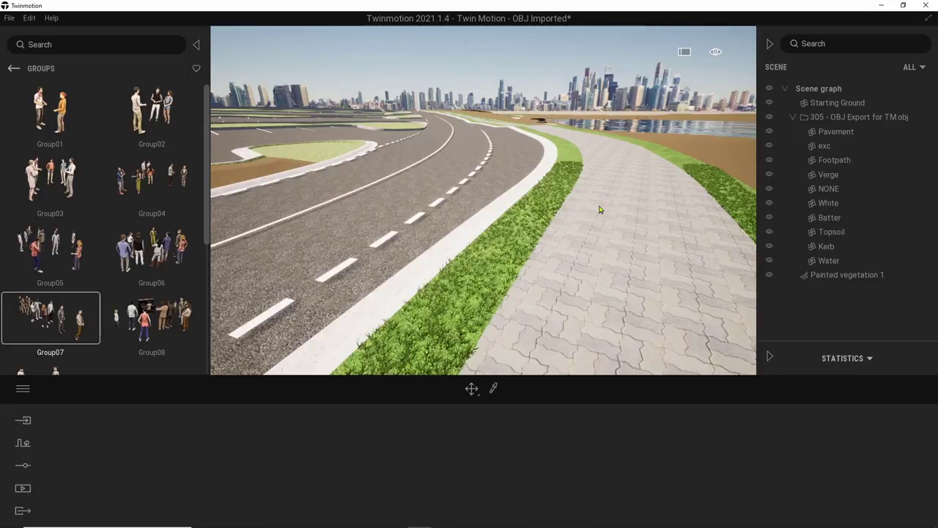
pyautogui.moveTo(600, 209); pyautogui.dragTo(585, 199)
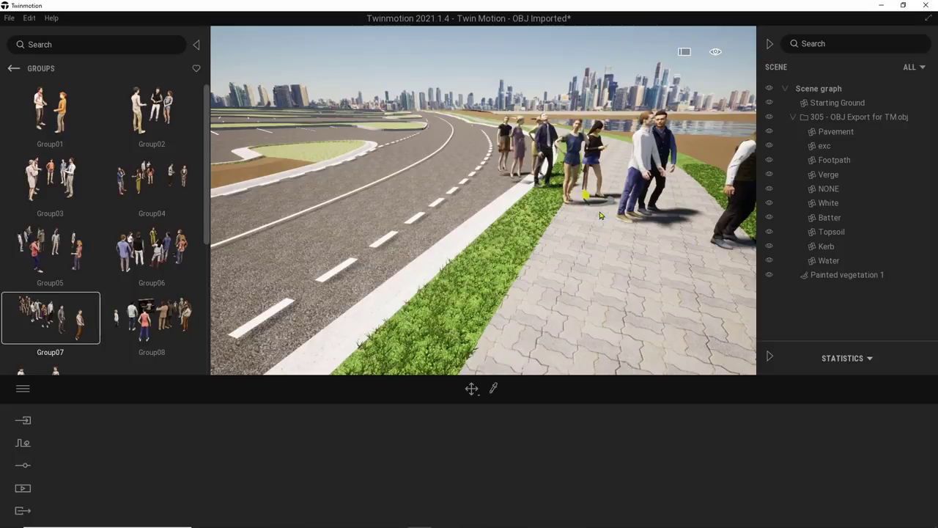
# Rotate the Group07 people to line up along the footpath and move them fully onto the paving.
pyautogui.click(594, 199)
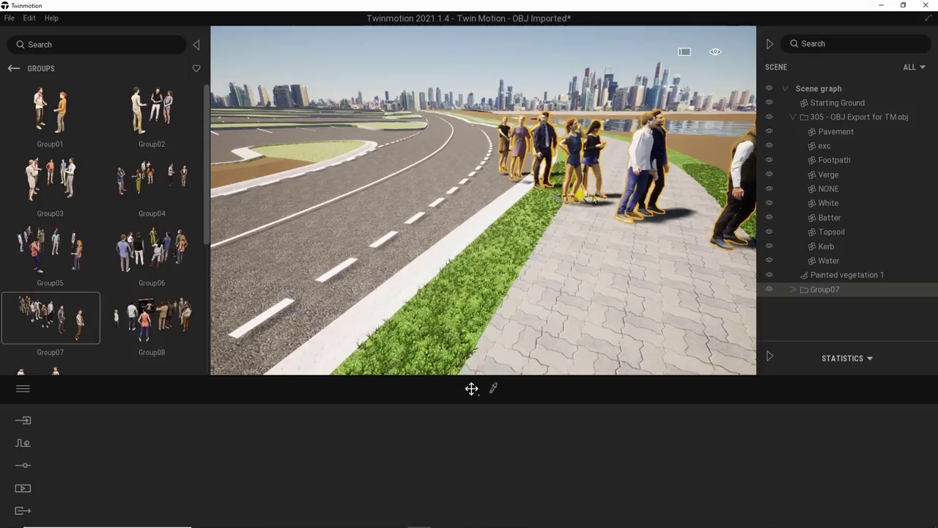
pyautogui.moveTo(594, 199); pyautogui.dragTo(674, 189)
pyautogui.moveTo(577, 201); pyautogui.dragTo(617, 214)
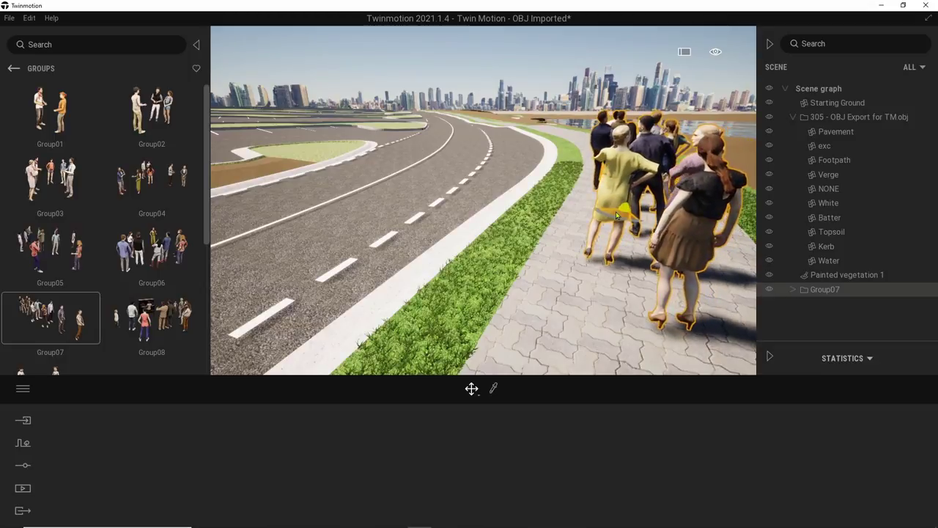
pyautogui.press('Escape')
# Place City bus 06 from the vehicle library on the road beside the group of people.
pyautogui.click(13, 68)
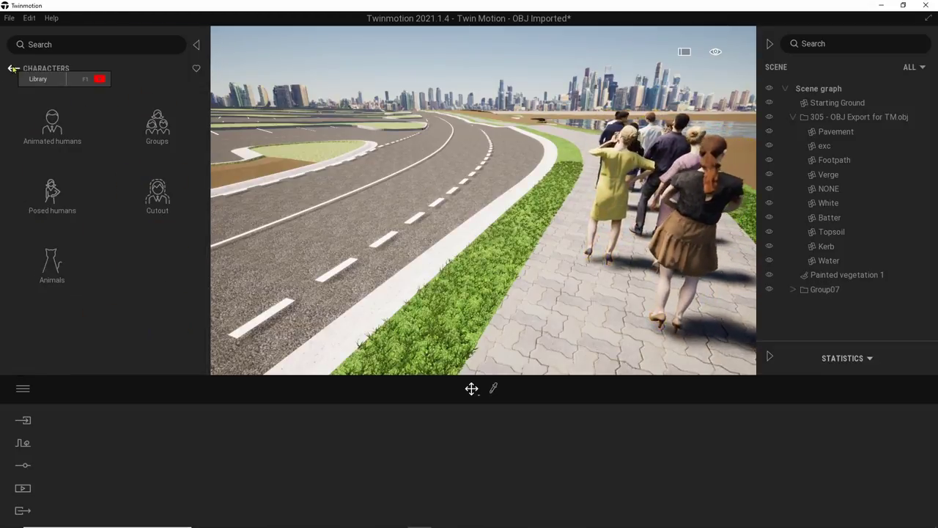
pyautogui.click(14, 69)
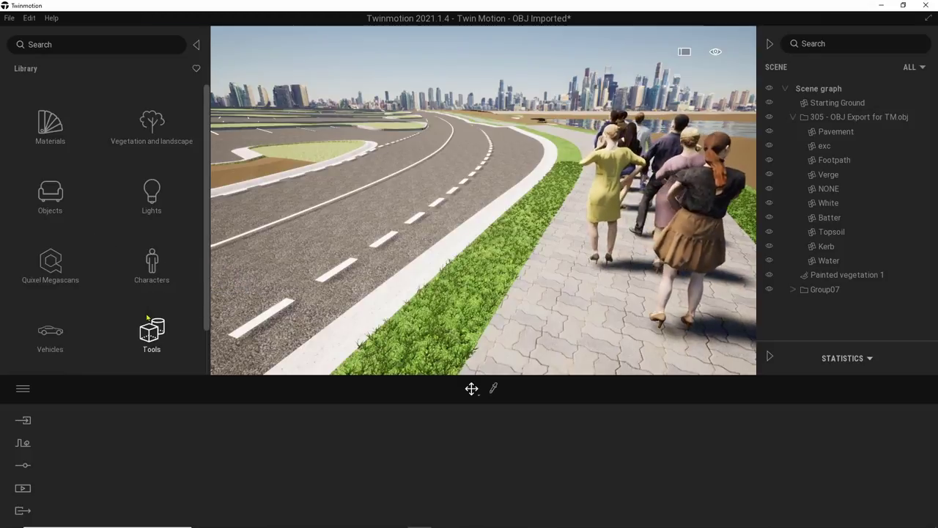
pyautogui.click(72, 331)
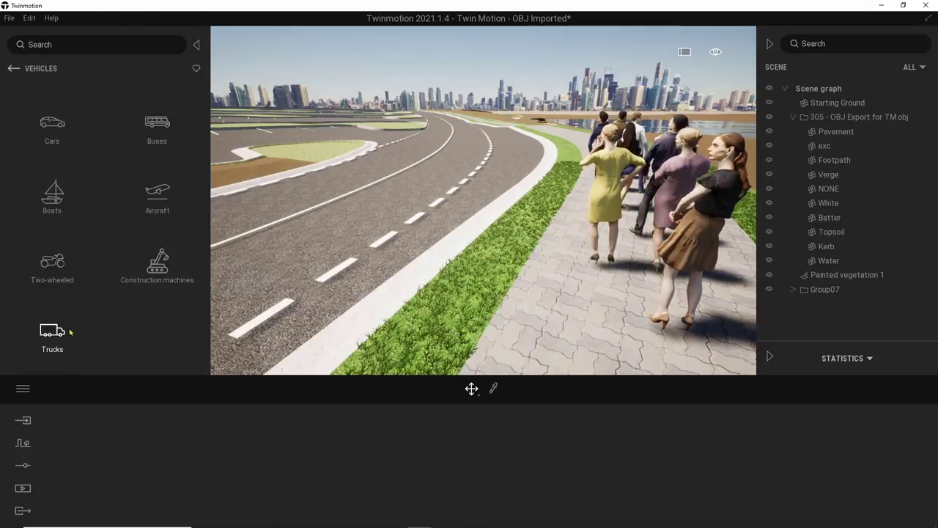
pyautogui.click(155, 137)
pyautogui.moveTo(151, 247); pyautogui.dragTo(532, 162)
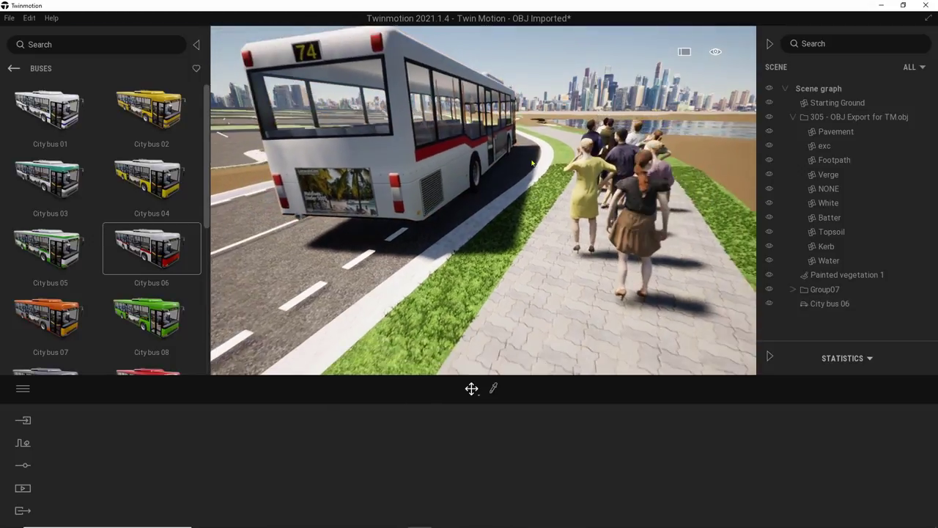
# Examine the bus and the line of people on the footpath from several angles and distances.
pyautogui.scroll(-2, 533, 162)
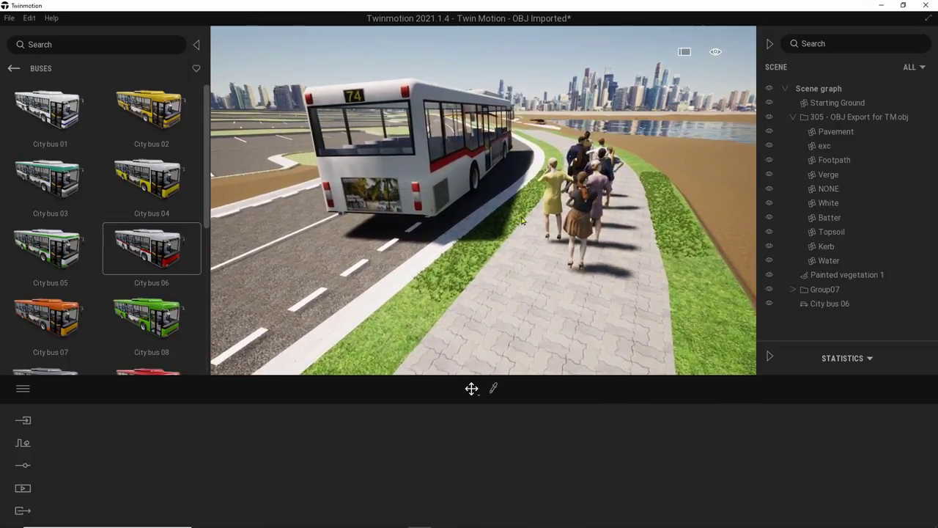
pyautogui.scroll(5, 522, 220)
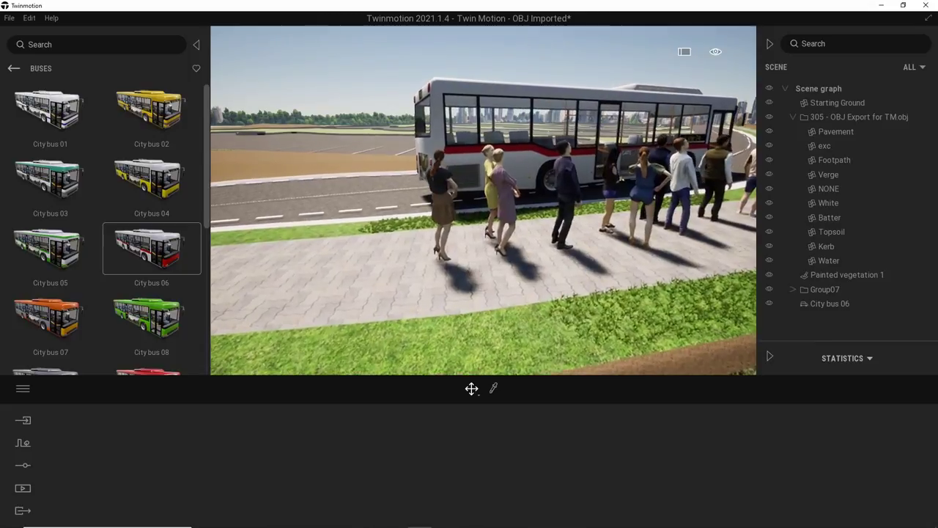
pyautogui.scroll(5, 562, 201)
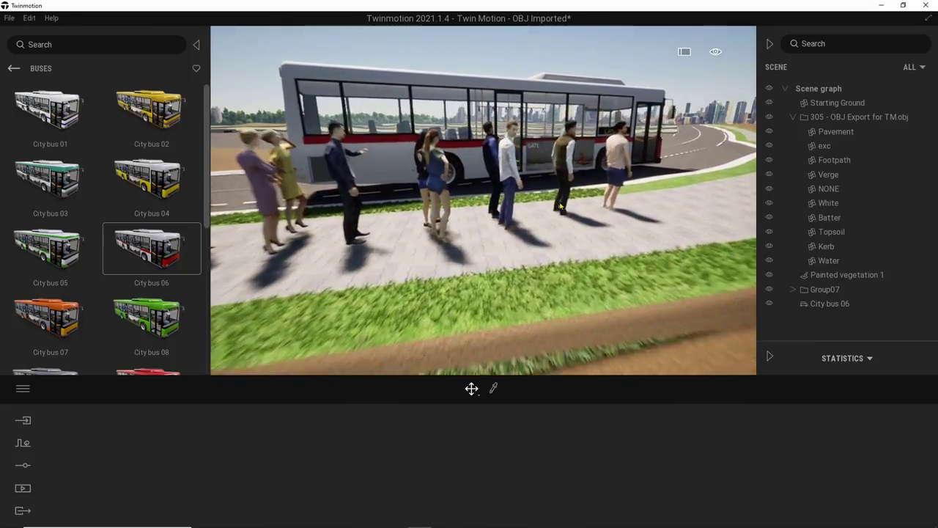
pyautogui.scroll(5, 562, 201)
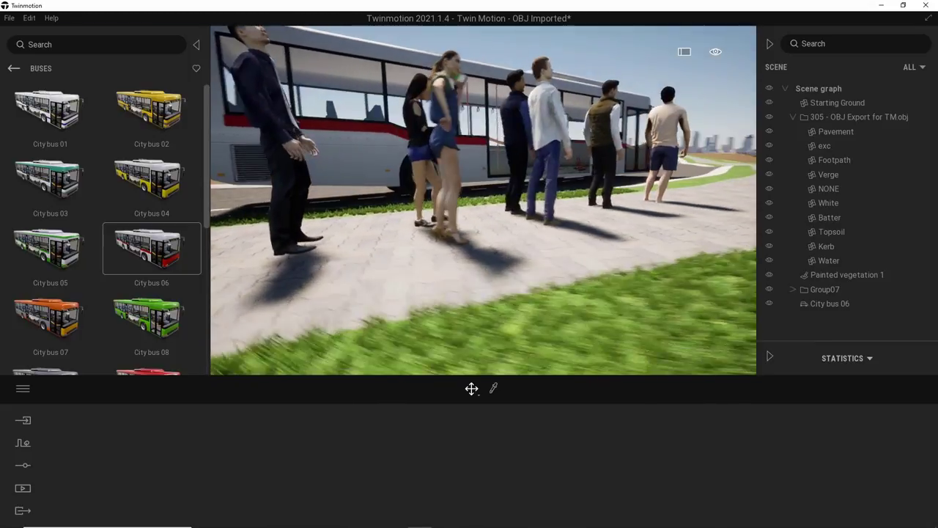
pyautogui.scroll(-10, 565, 201)
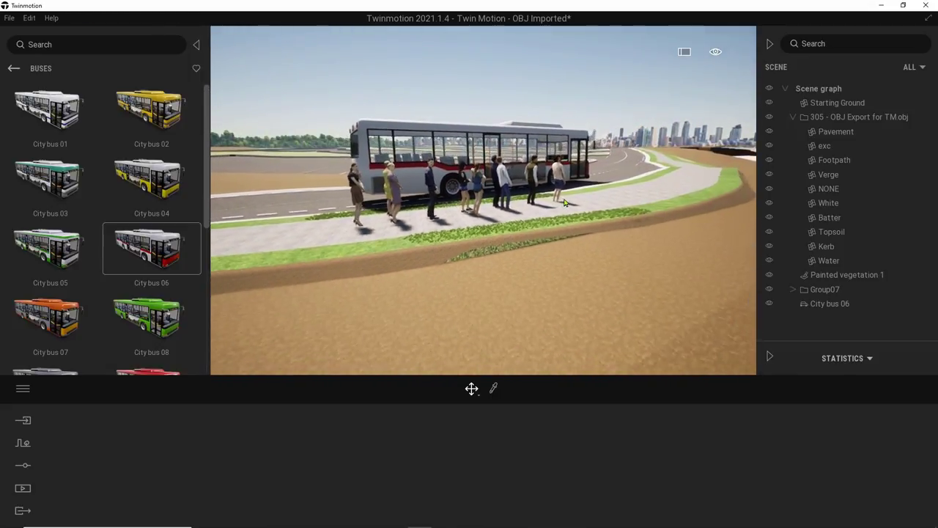
pyautogui.moveTo(564, 202); pyautogui.dragTo(564, 201, button='right')
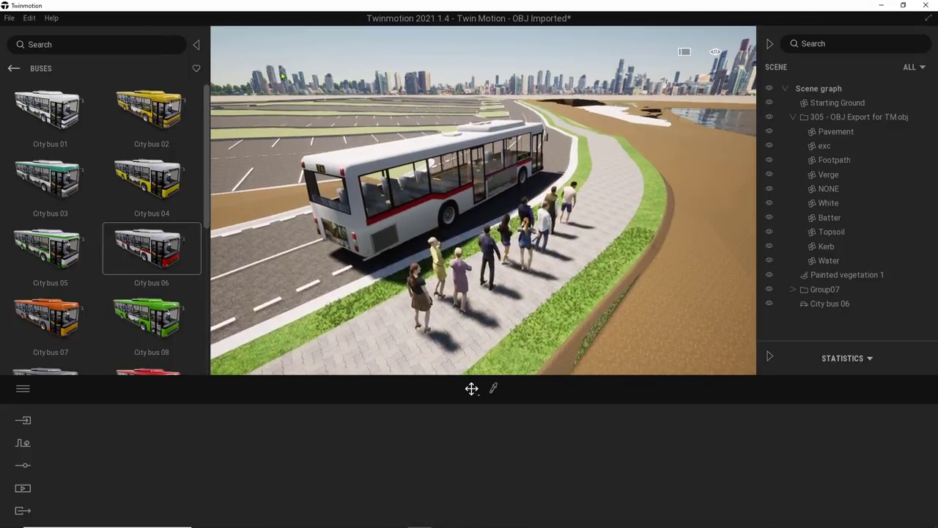
# Open the recent scene 305 - Civil Keynote.tm without saving the current one.
pyautogui.click(10, 18)
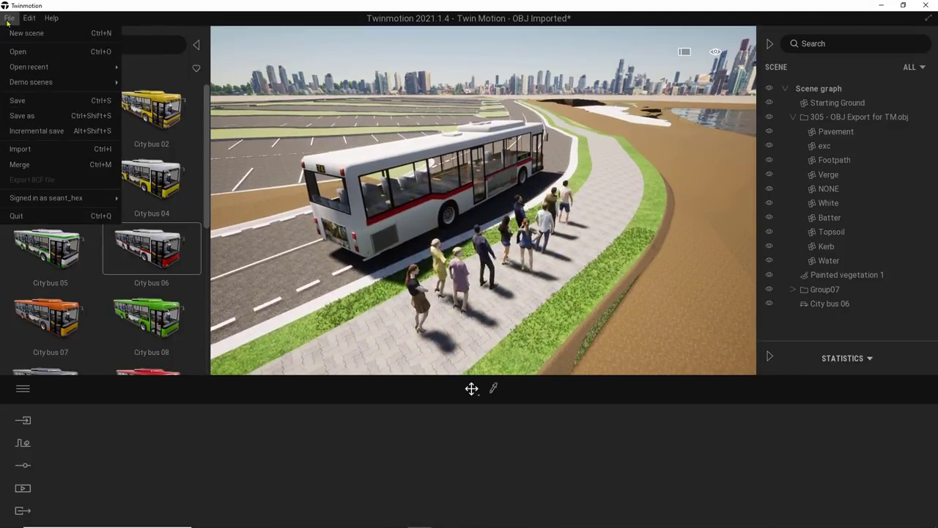
pyautogui.moveTo(40, 68)
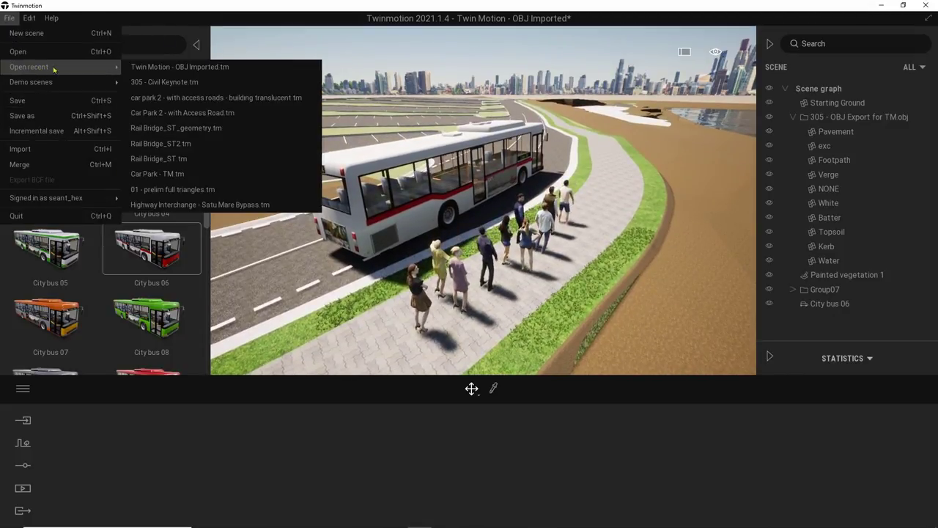
pyautogui.click(205, 82)
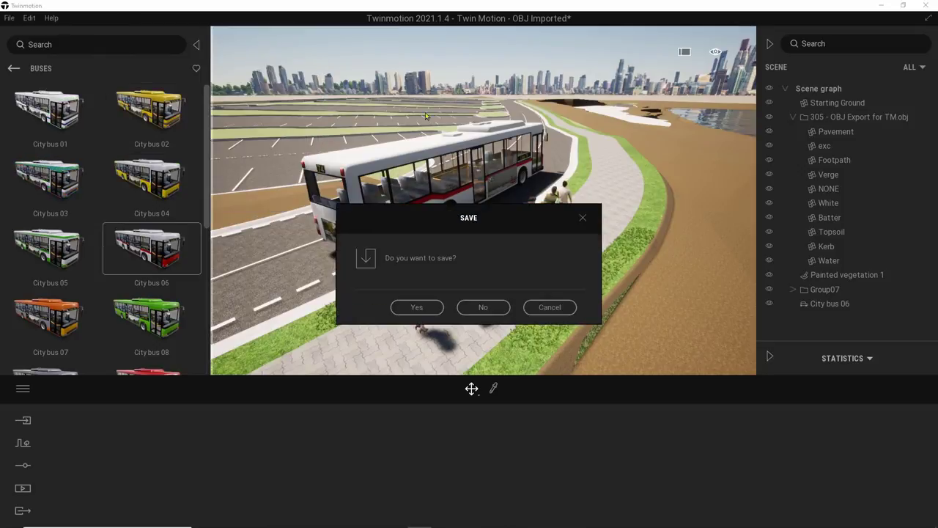
pyautogui.click(482, 308)
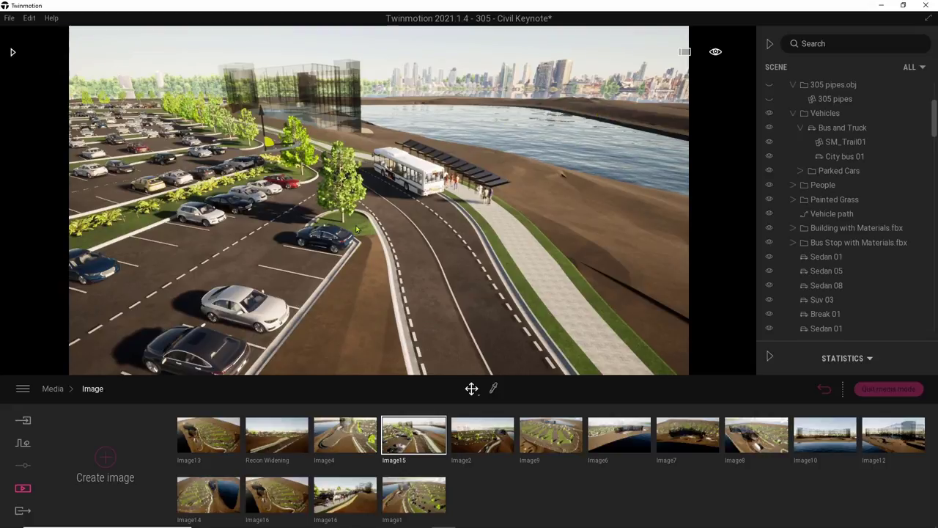
# Inspect the sweet gum at the corner of the car park and the bus at the stop, moving along the footpath.
pyautogui.click(339, 180)
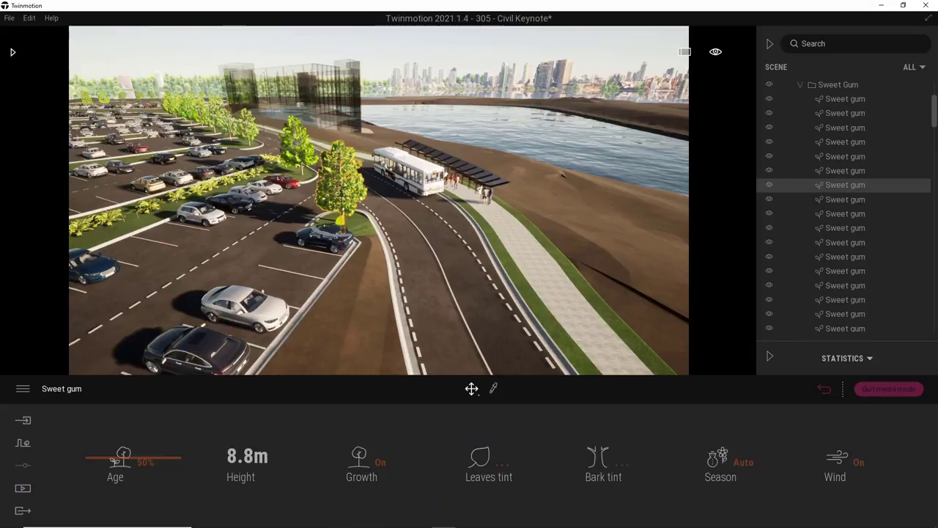
pyautogui.click(429, 174)
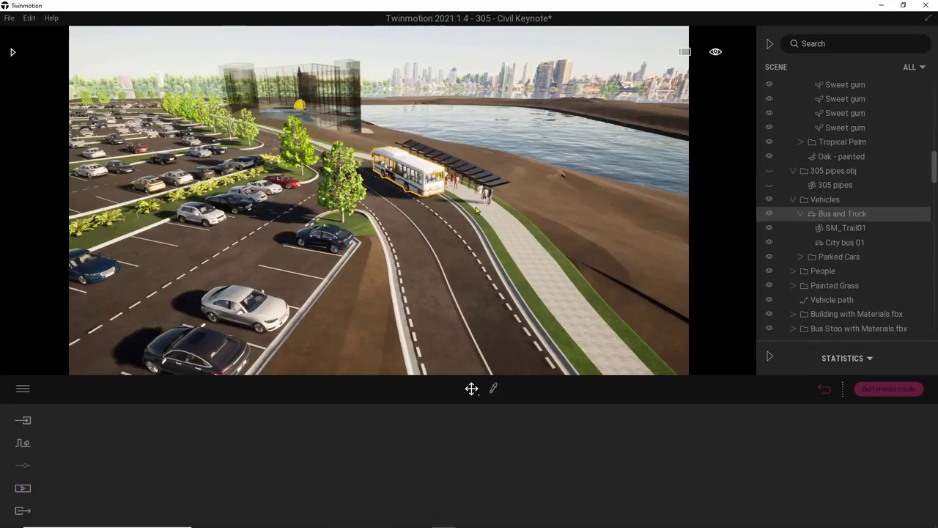
pyautogui.press('Up')
pyautogui.press('Up')
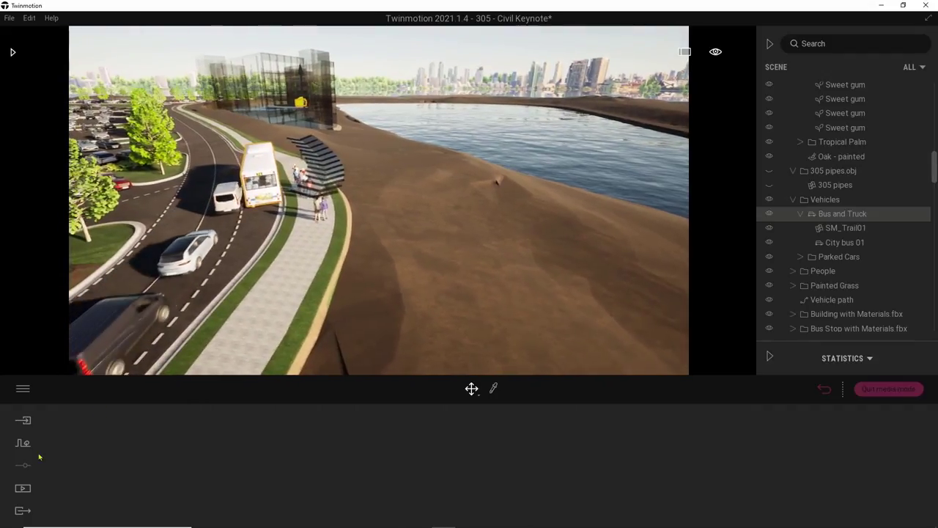
# Review the saved image views Image4, Recon Widening and Image13 of the car park scene.
pyautogui.click(23, 487)
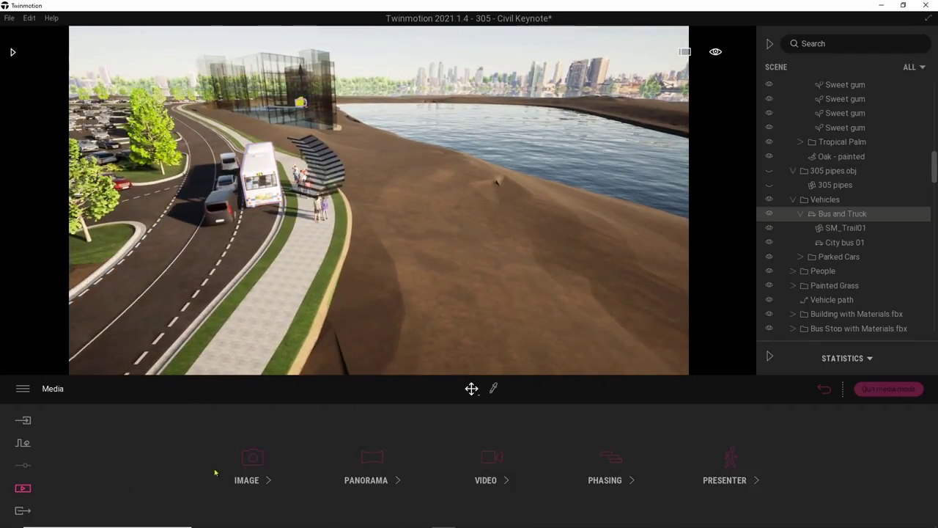
pyautogui.click(251, 460)
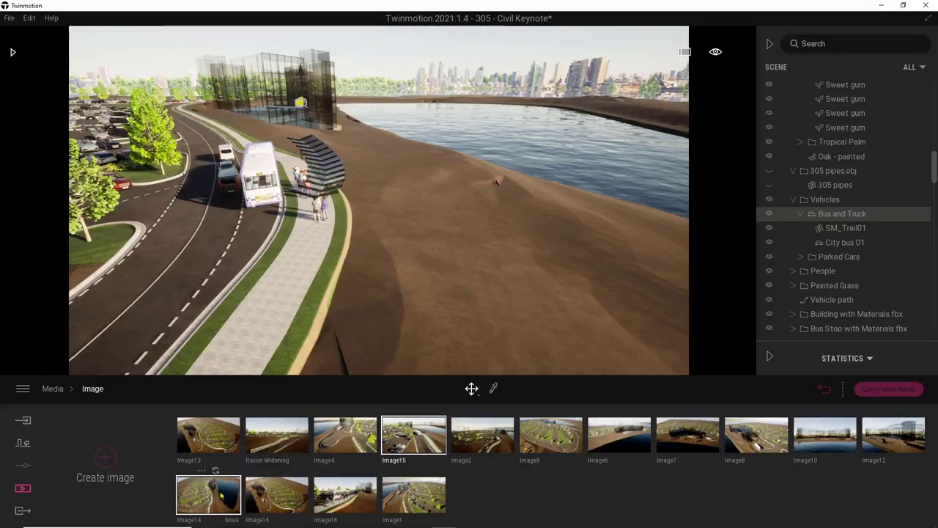
pyautogui.click(347, 442)
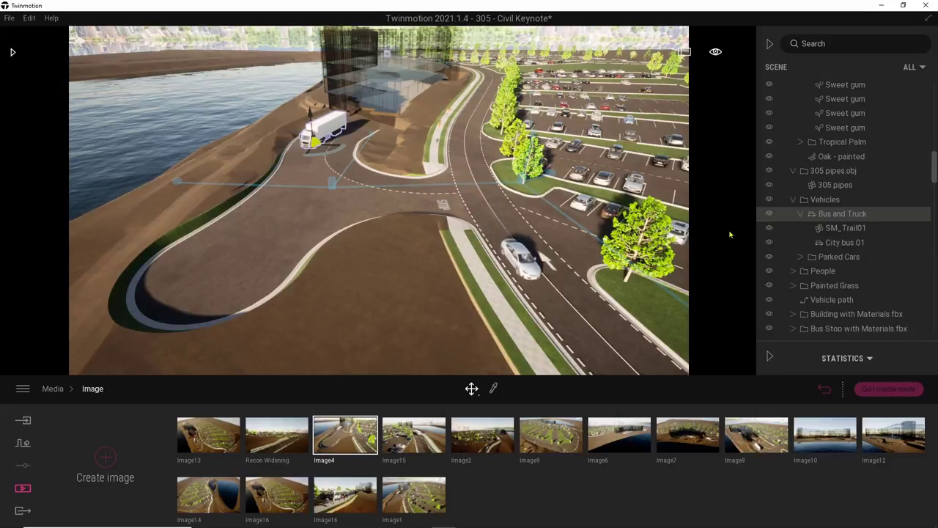
pyautogui.scroll(2, 814, 187)
pyautogui.scroll(-1, 809, 220)
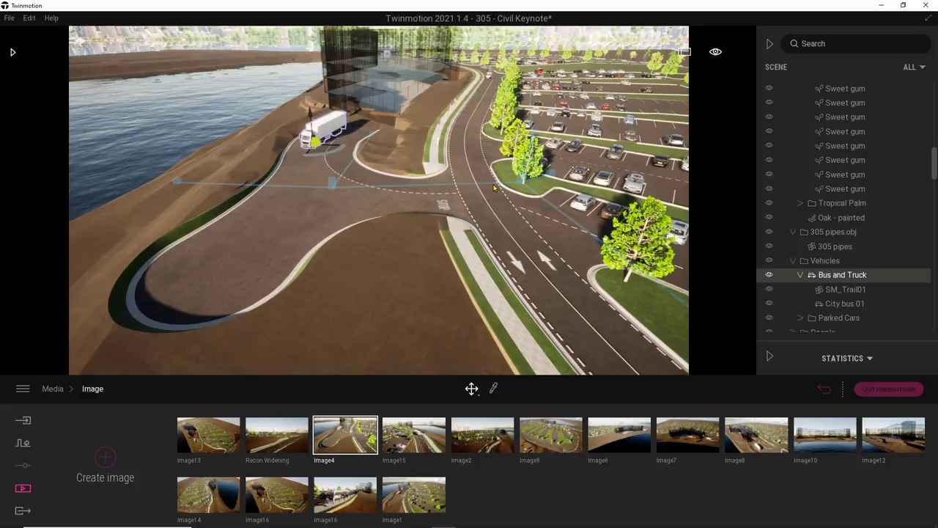
pyautogui.click(280, 442)
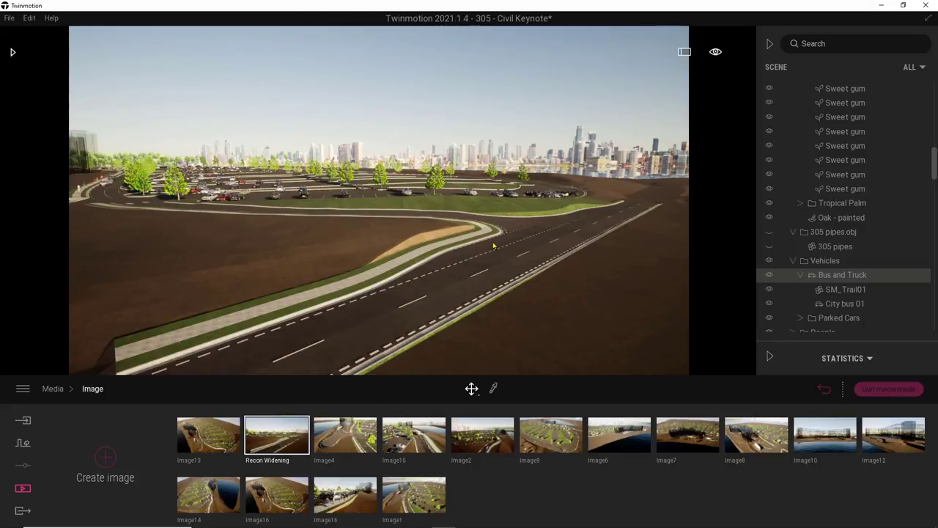
pyautogui.click(220, 439)
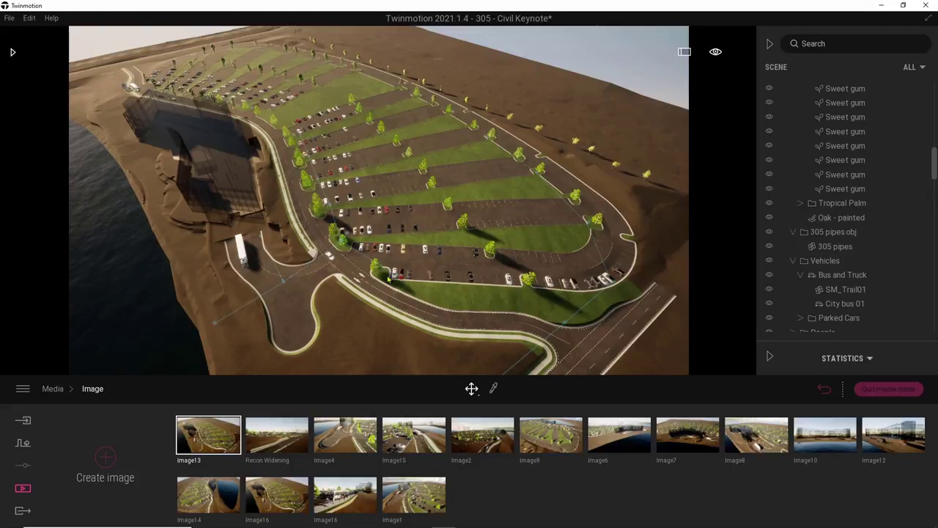
# Recall the saved view Image15, move slightly closer to the bus stop and create a new video starting from that view.
pyautogui.click(28, 490)
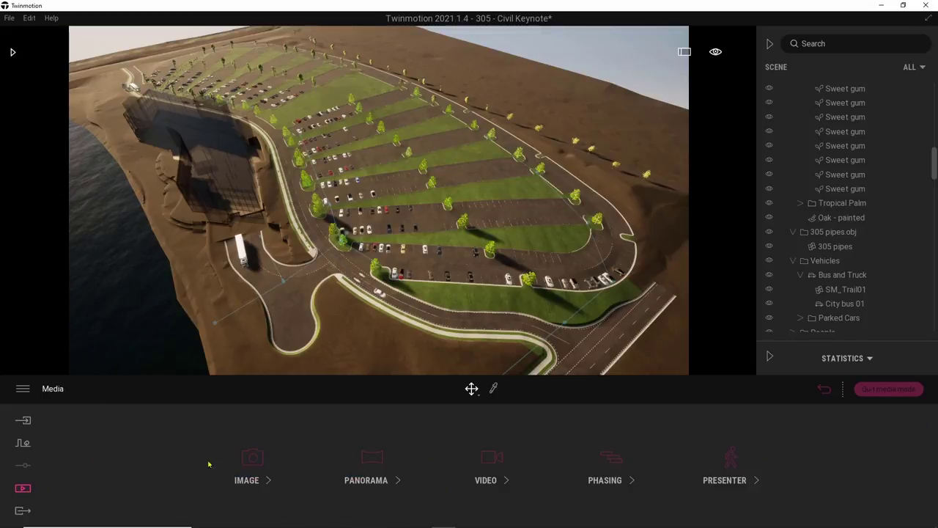
pyautogui.click(251, 461)
pyautogui.click(416, 440)
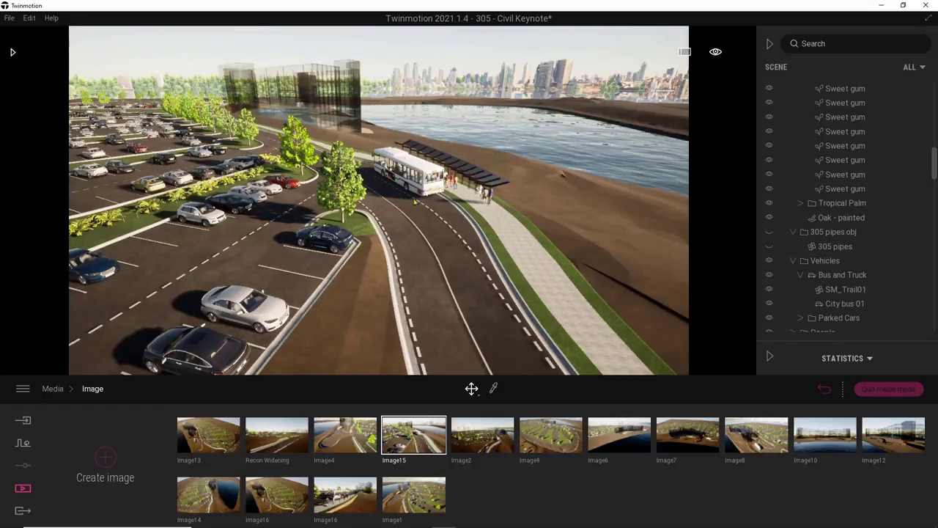
pyautogui.click(28, 489)
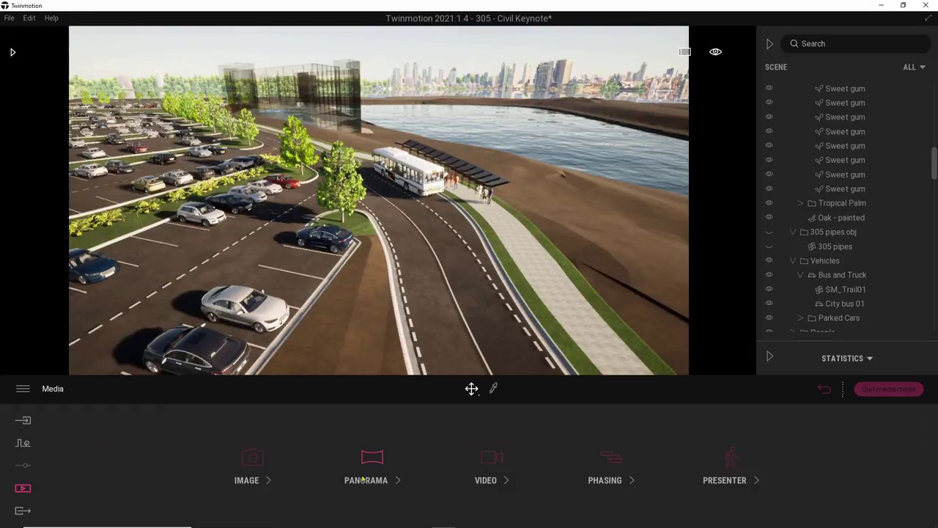
pyautogui.click(478, 478)
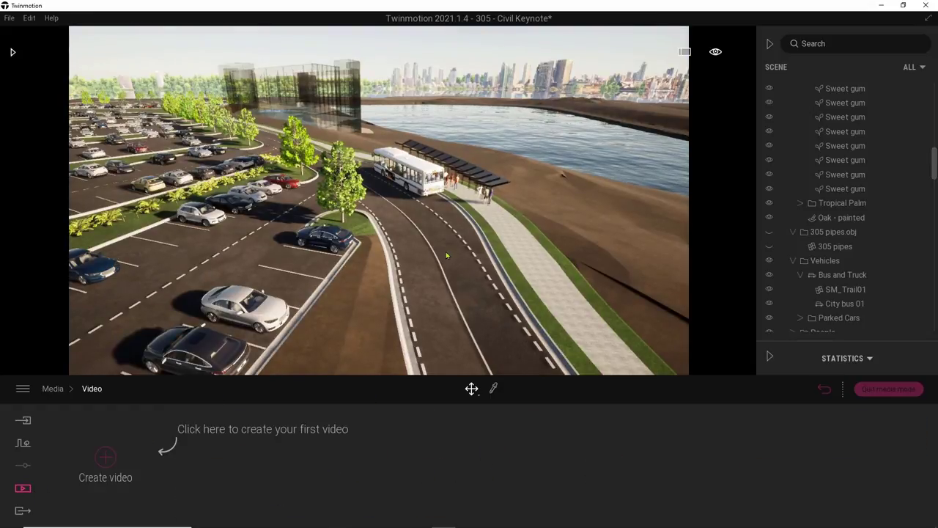
pyautogui.moveTo(447, 233); pyautogui.dragTo(378, 211, button='middle')
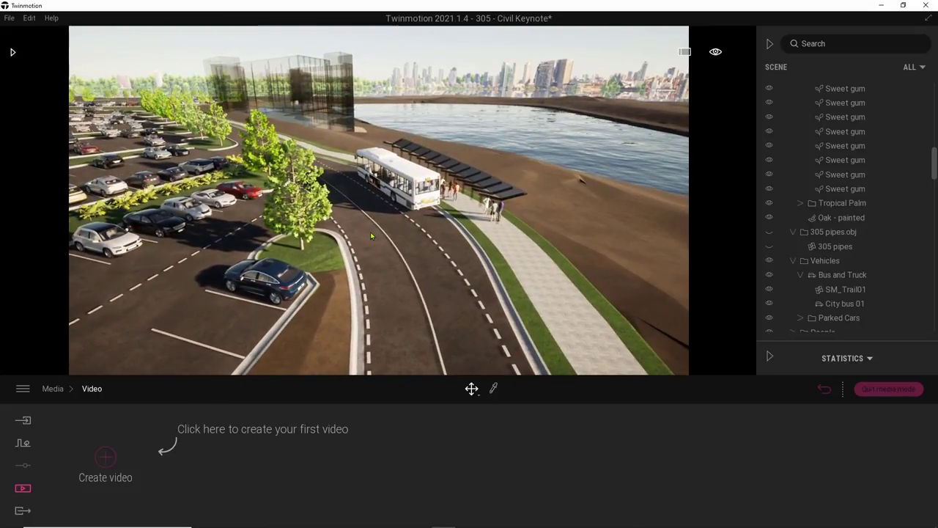
pyautogui.click(105, 457)
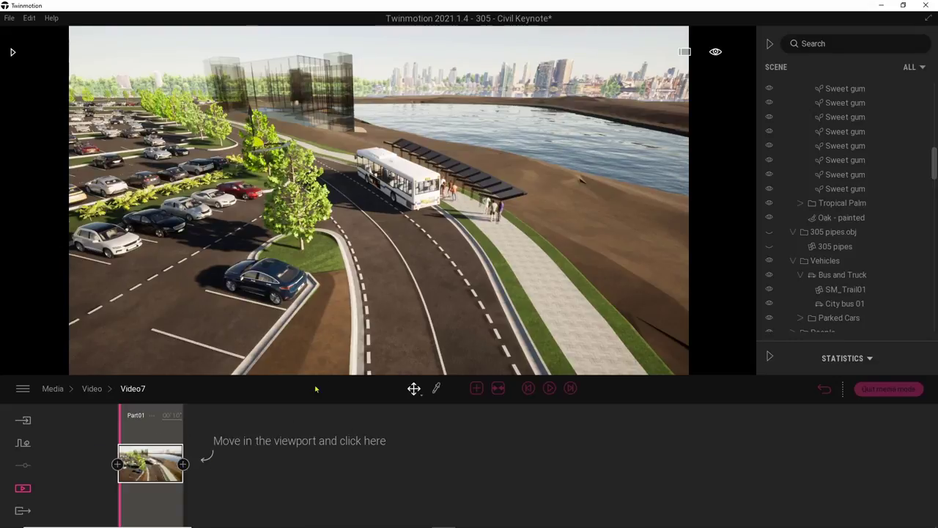
# Add a second video keyframe looking along the footpath towards the bus and play back the camera movement.
pyautogui.moveTo(323, 330); pyautogui.dragTo(241, 366)
pyautogui.click(182, 464)
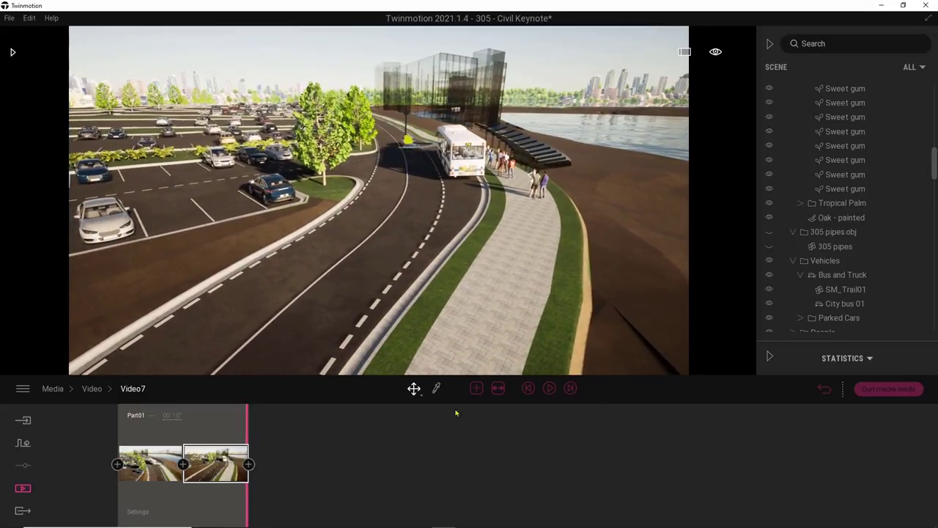
pyautogui.click(549, 389)
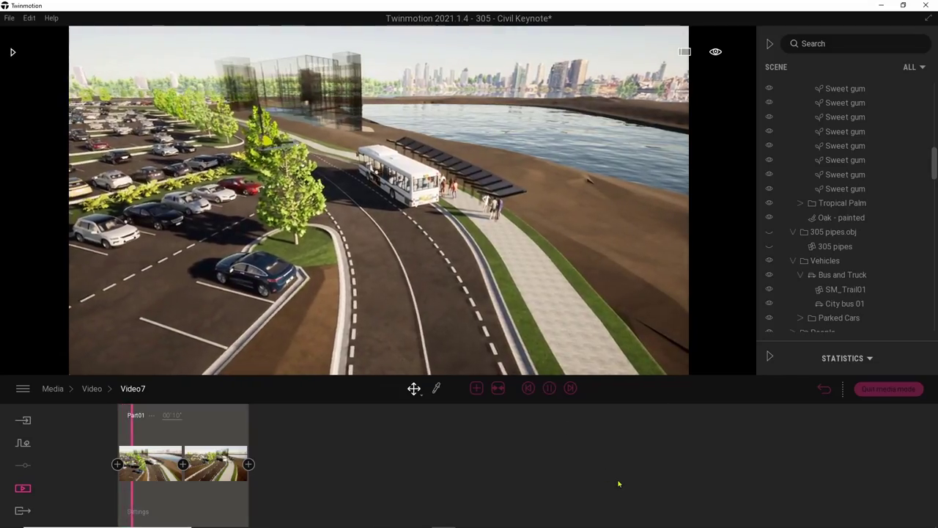